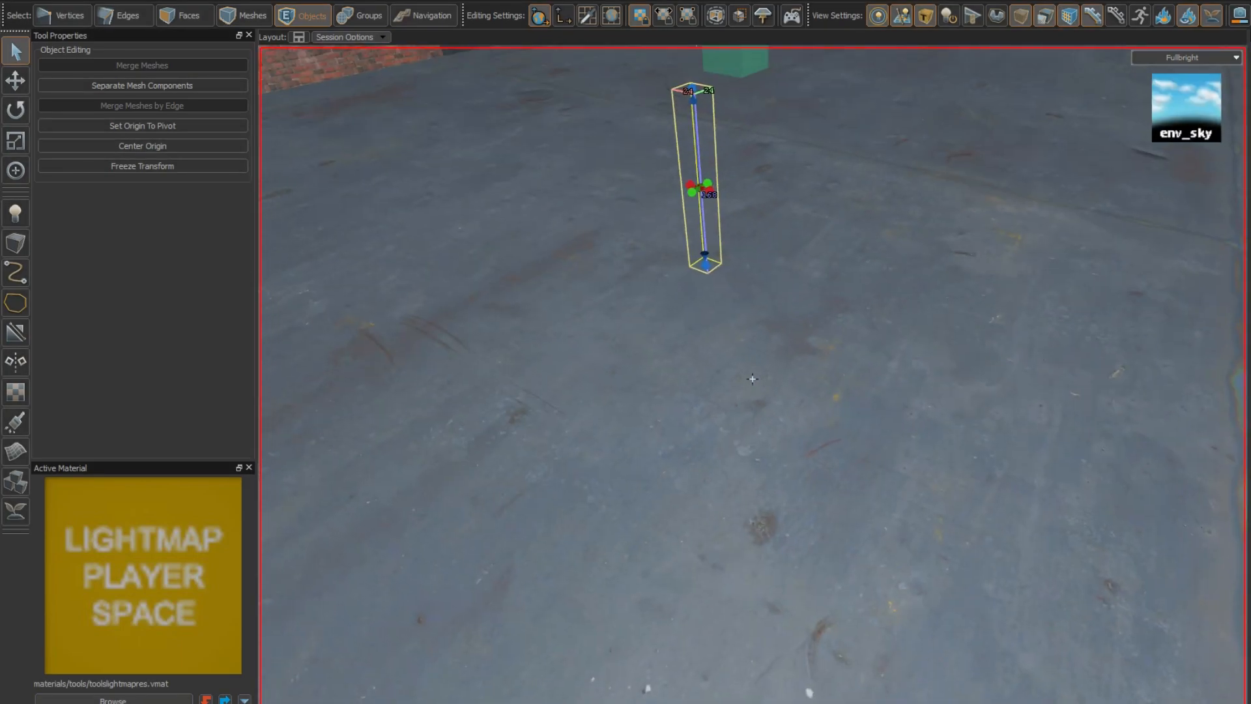
Step: Examine the combat room around the selected pillar block, including its fenced area, concrete walls and cover, from several viewpoints
{"action": "key", "text": "w"}
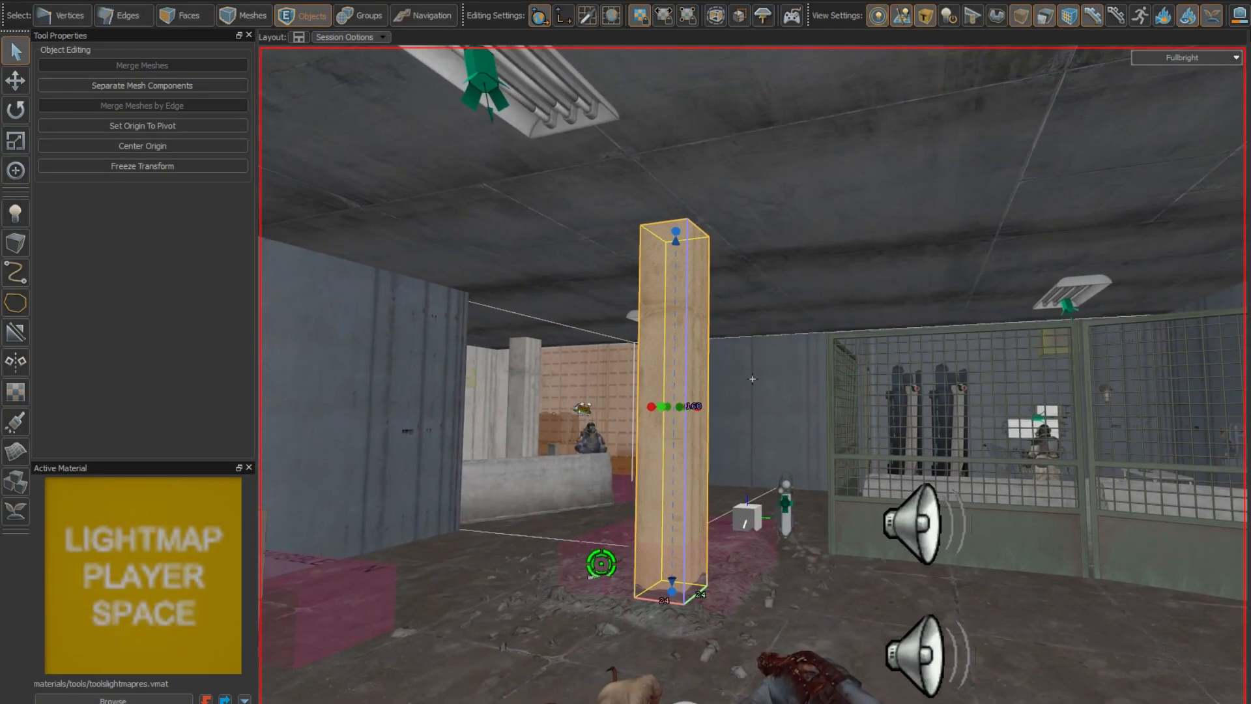
{"action": "key", "text": "w"}
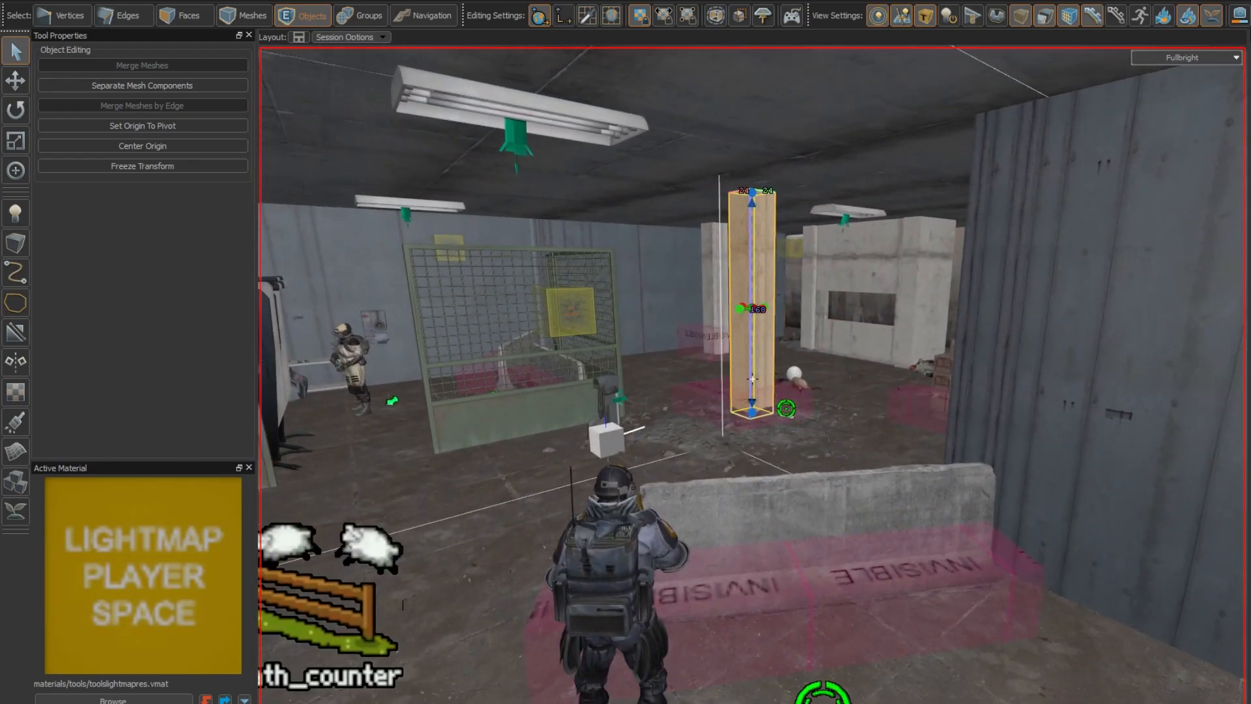
{"action": "key", "text": "w"}
{"action": "key", "text": "w"}
{"action": "key", "text": "w"}
{"action": "key", "text": "w"}
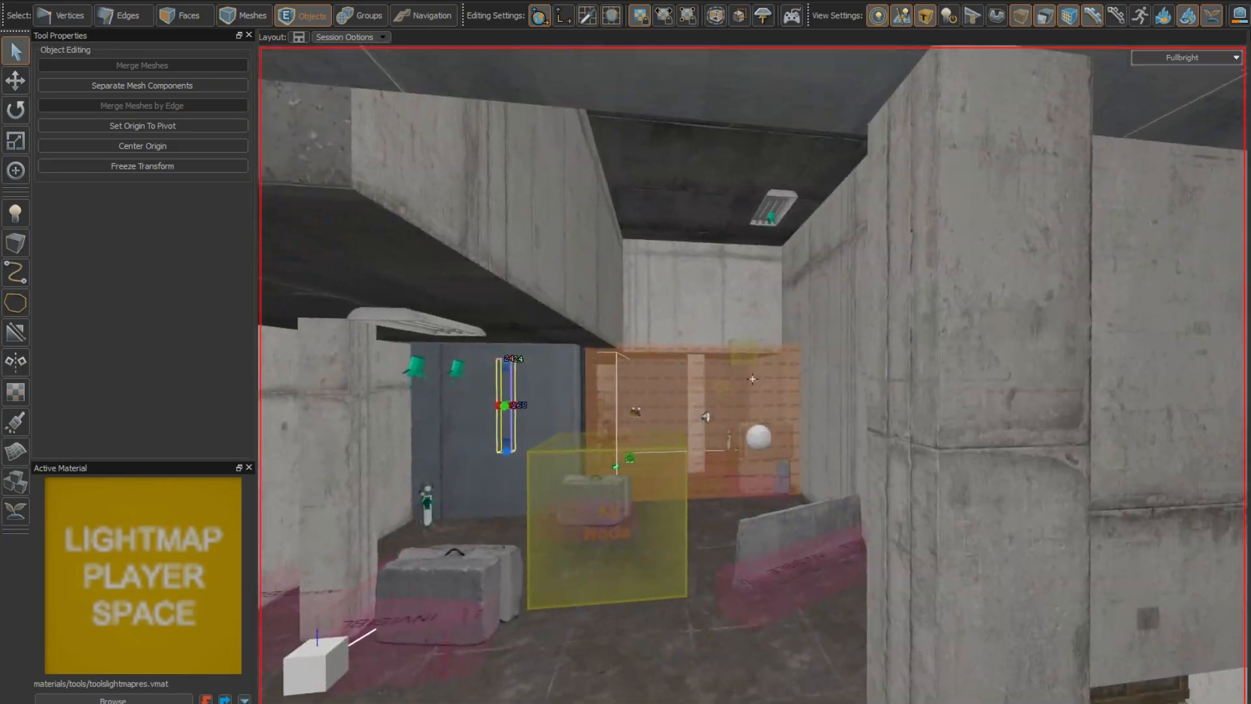
{"action": "key", "text": "w"}
{"action": "key", "text": "w"}
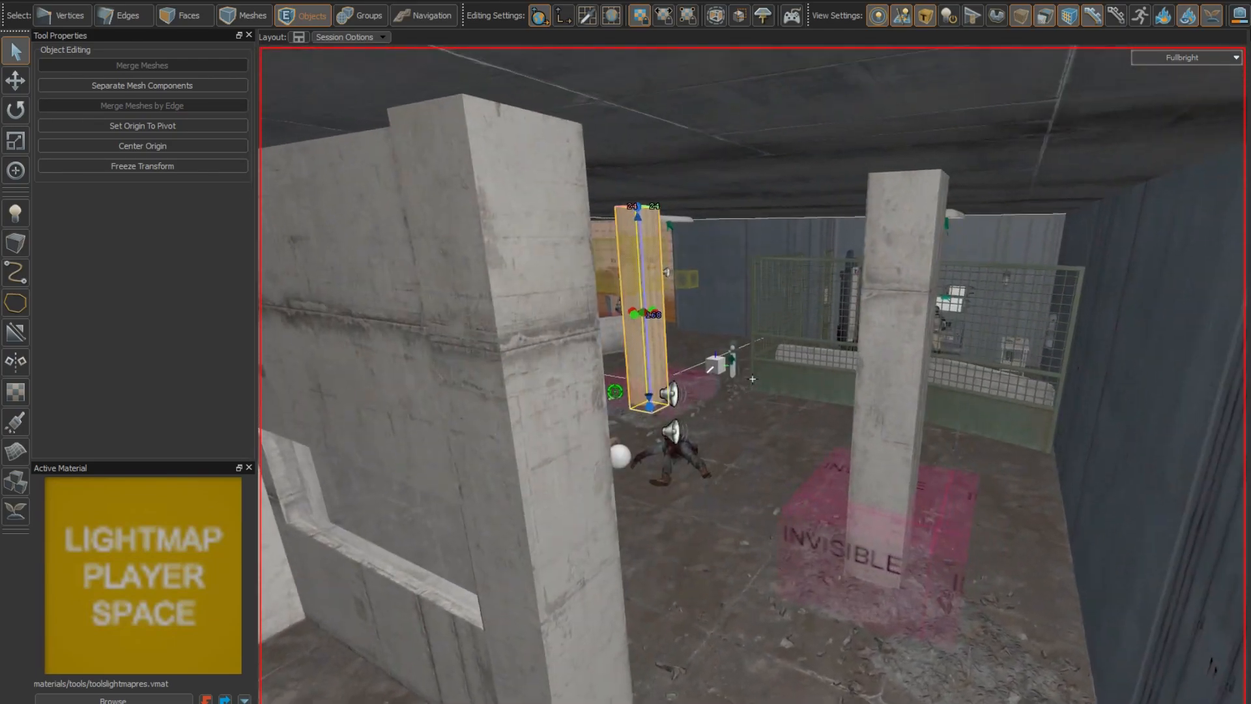
{"action": "key", "text": "w"}
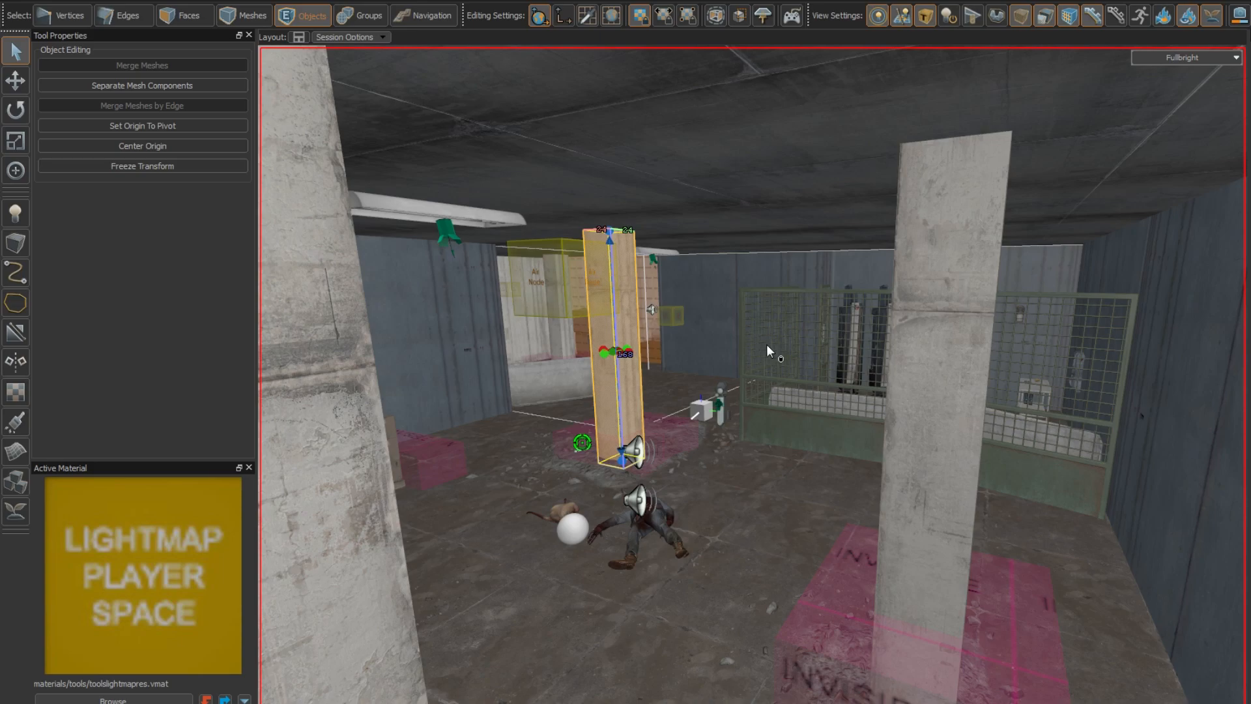
{"action": "right_click_drag", "start_coordinate": [766, 344], "coordinate": [737, 373]}
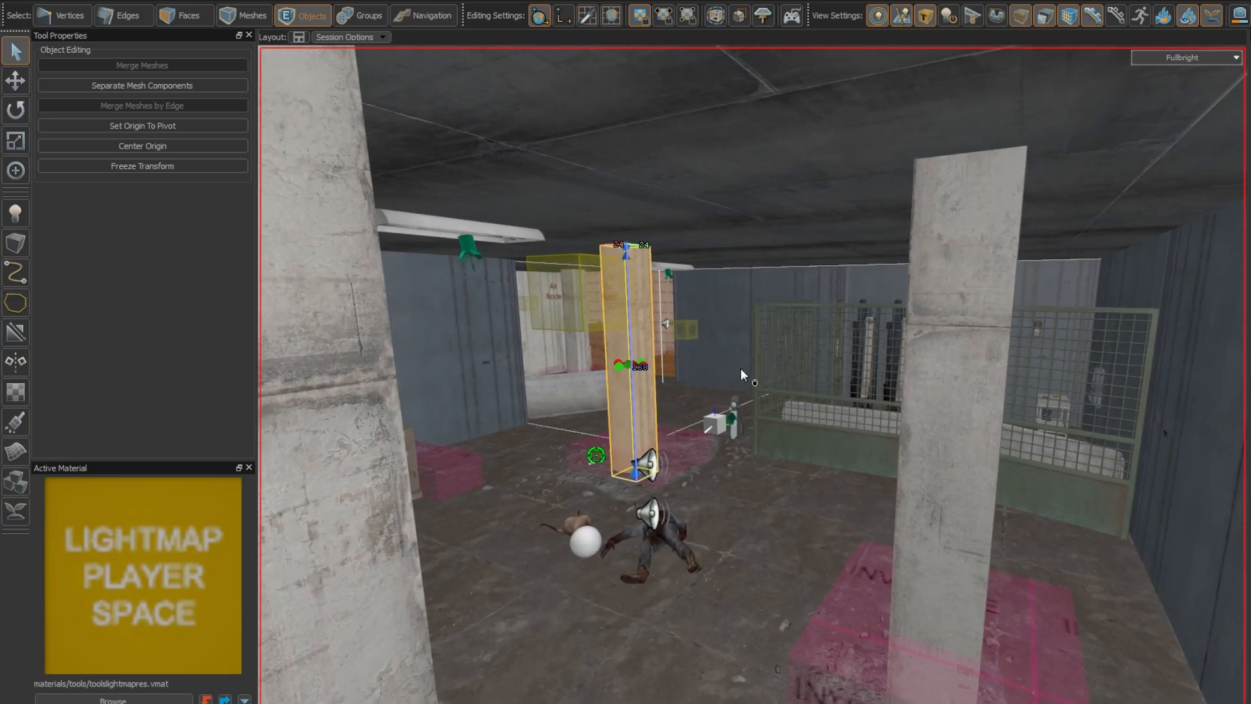
Step: Switch to the YouTube playthrough of Combine Third Contact and review the room fight between 24:53 and 25:02
{"action": "key", "text": "alt+Tab"}
{"action": "key", "text": "Tab"}
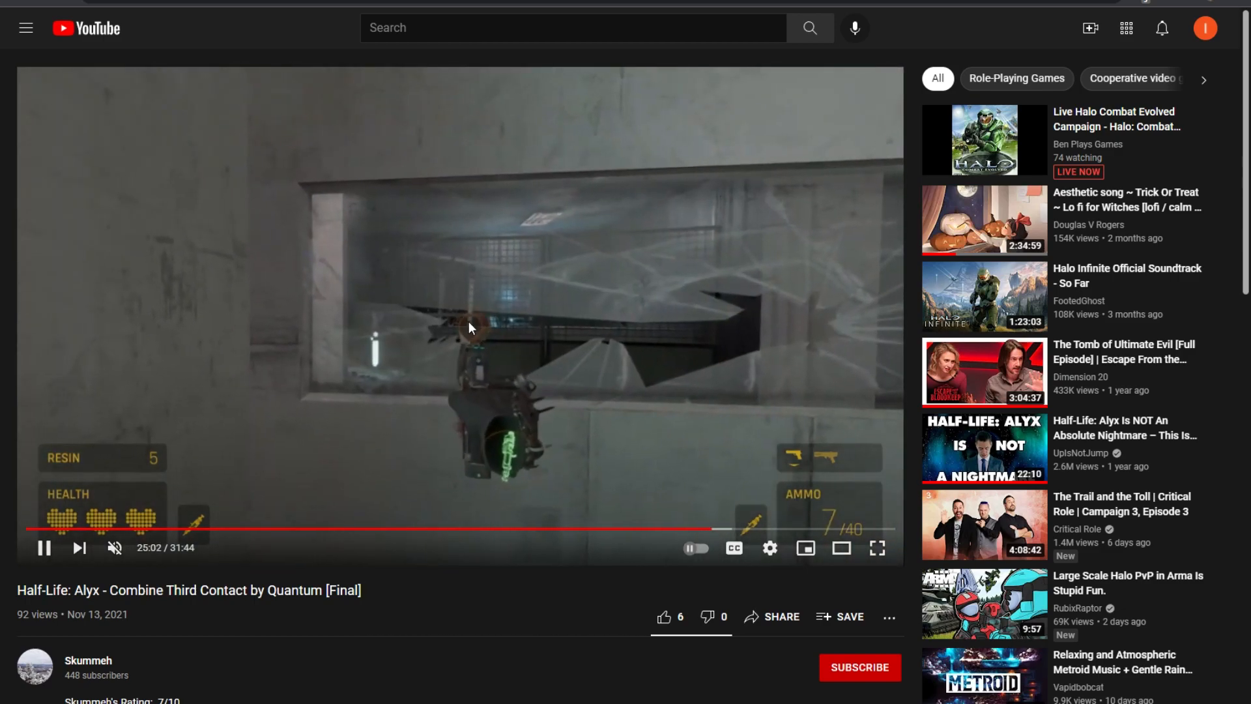
{"action": "left_click", "coordinate": [549, 326]}
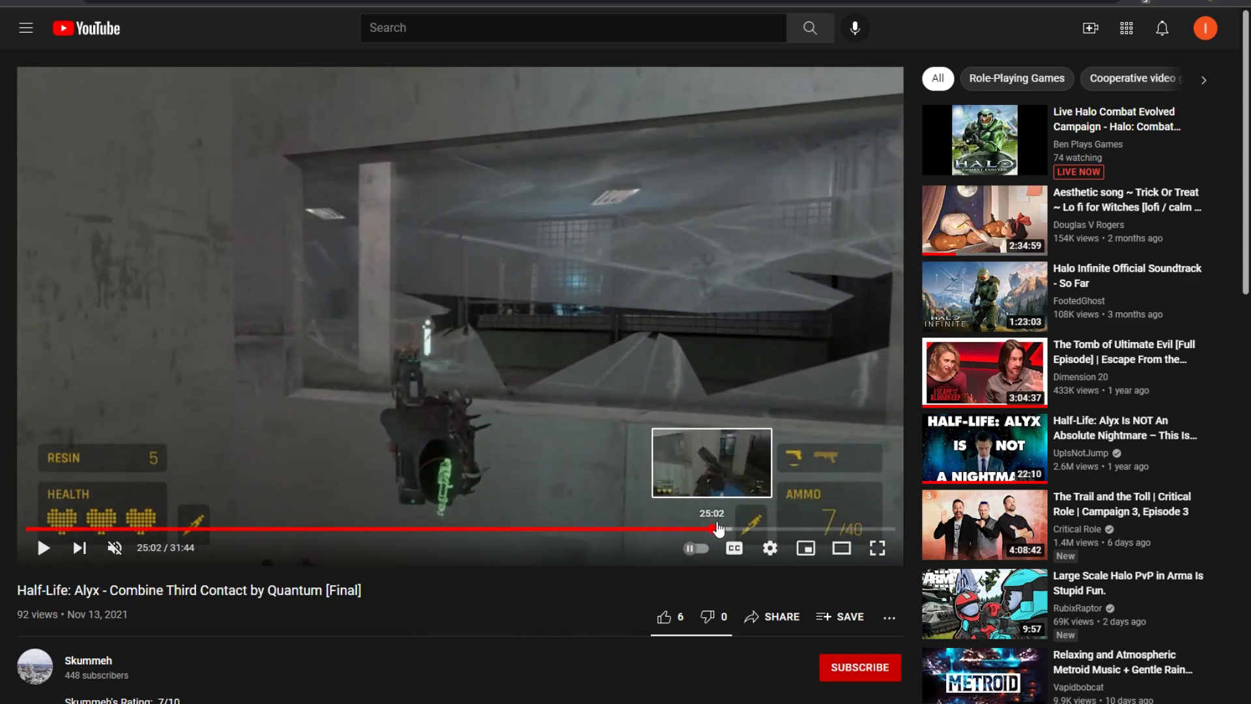
{"action": "left_click", "coordinate": [712, 528]}
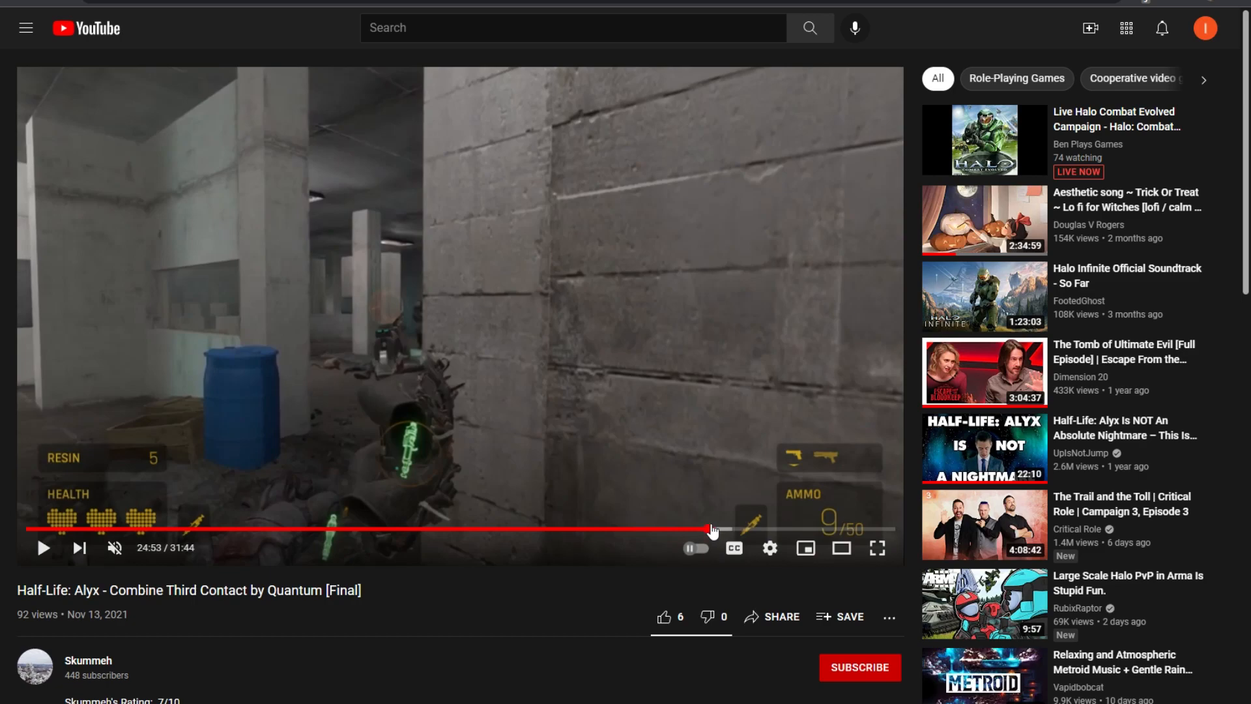
{"action": "left_click", "coordinate": [717, 529]}
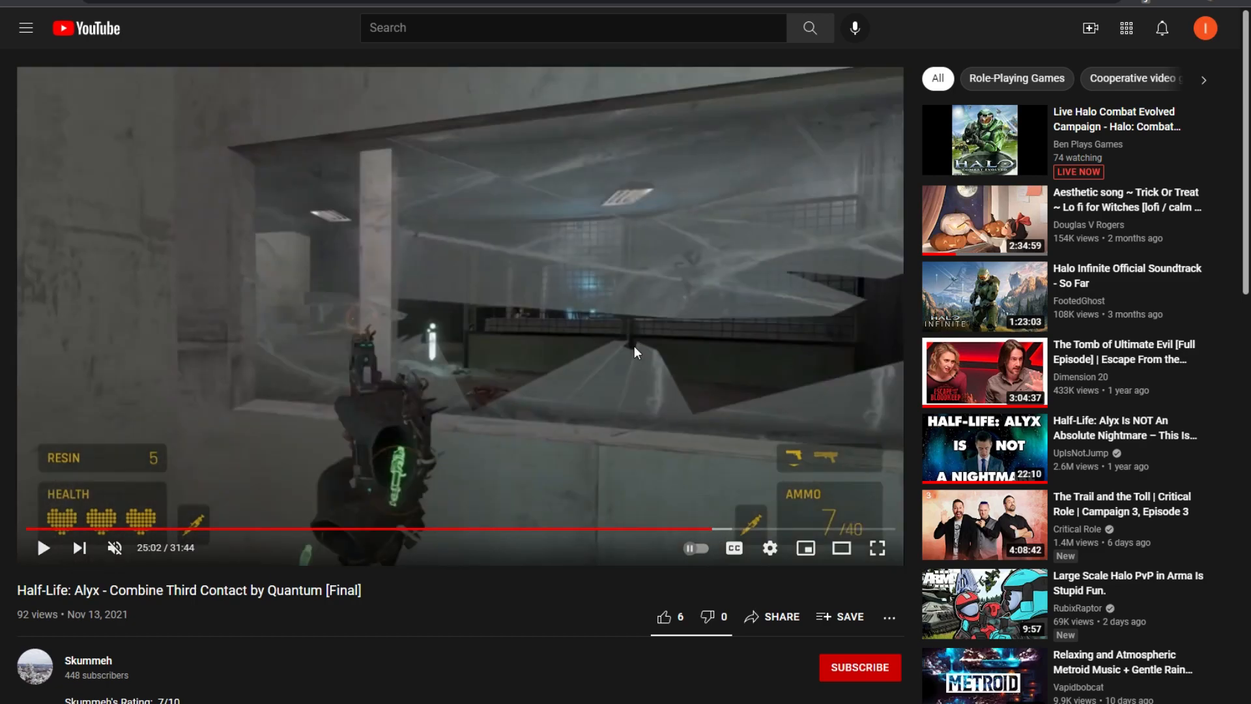
{"action": "key", "text": "Left"}
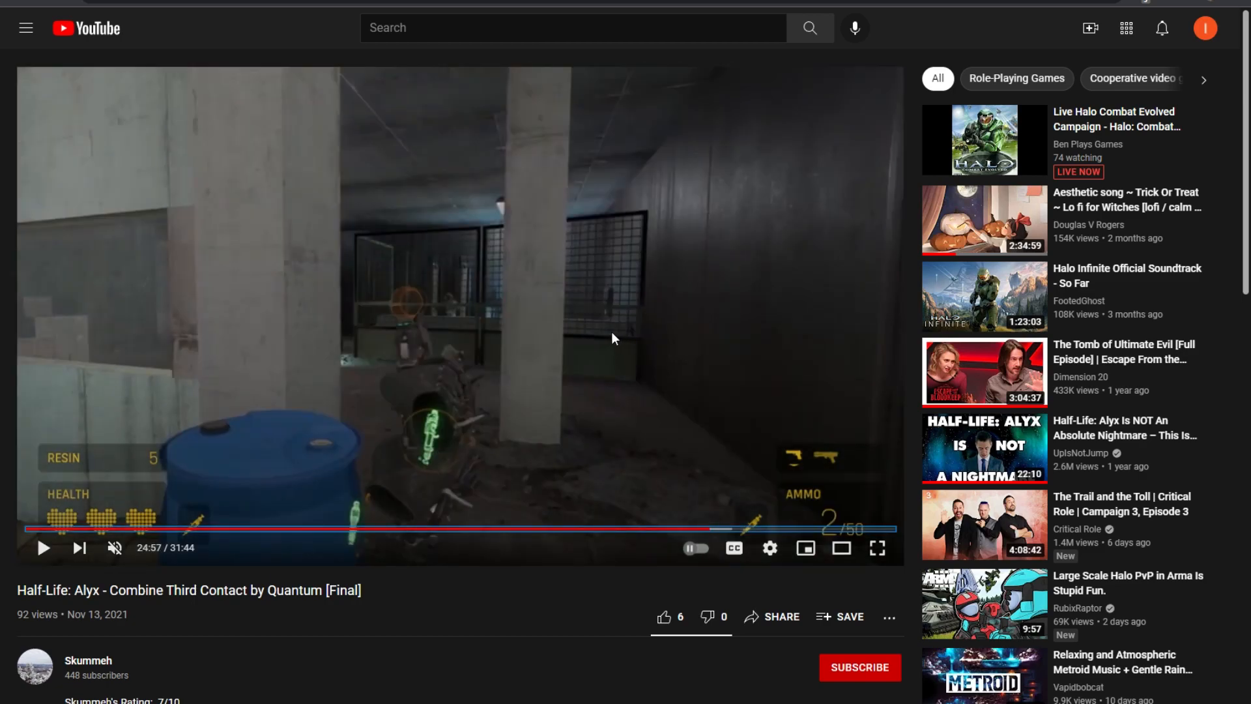
Step: Rewind the playthrough to 24:49 and replay the entry into the pillar room, pausing at 24:55
{"action": "left_click", "coordinate": [612, 331]}
{"action": "left_click", "coordinate": [489, 290]}
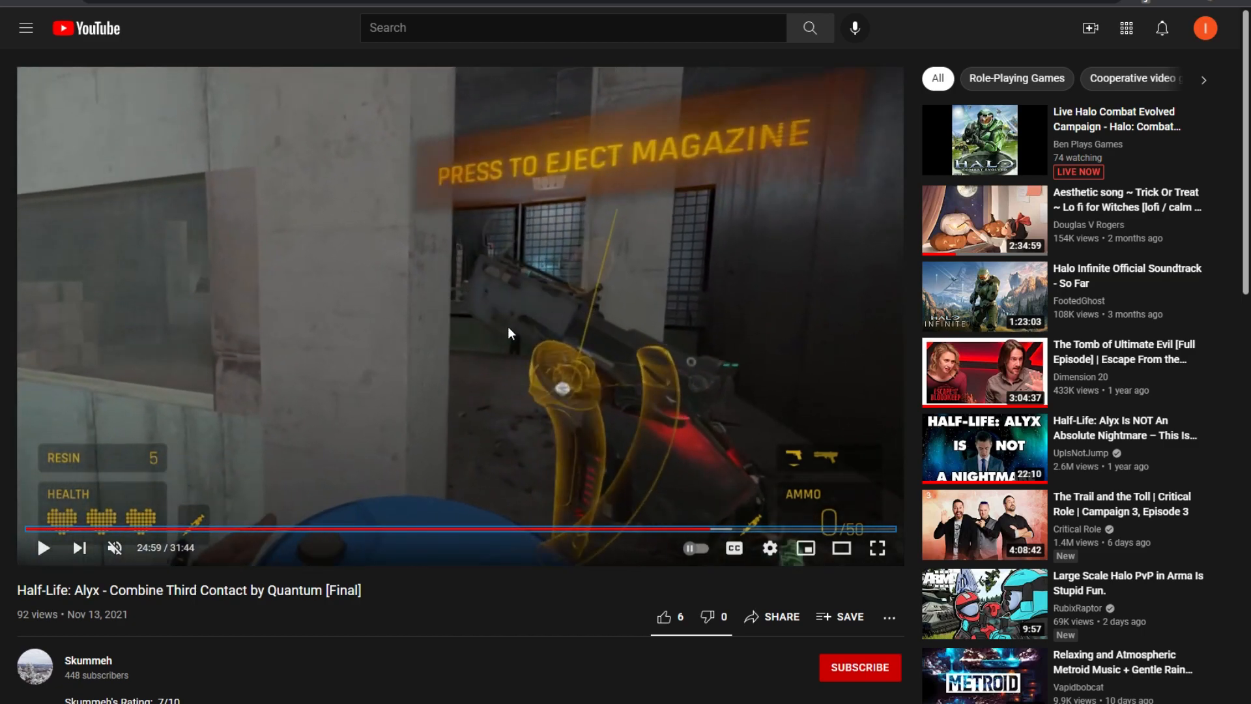
{"action": "key", "text": "j"}
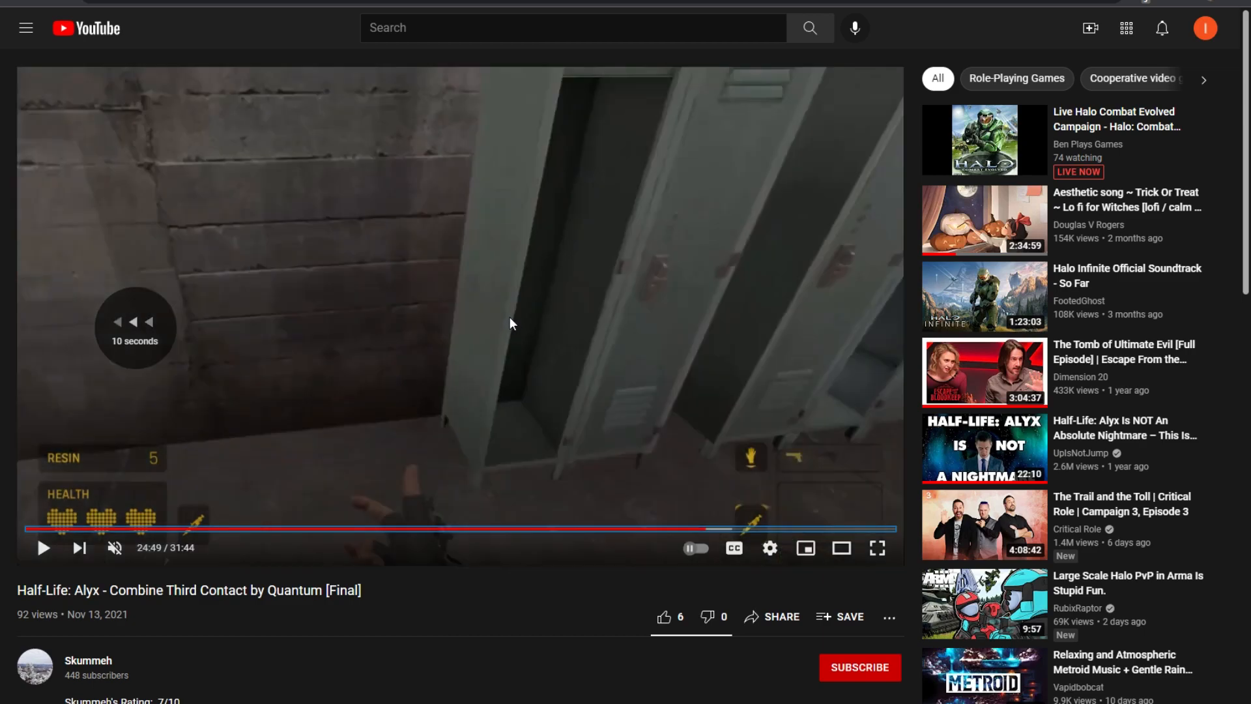
{"action": "left_click", "coordinate": [511, 315]}
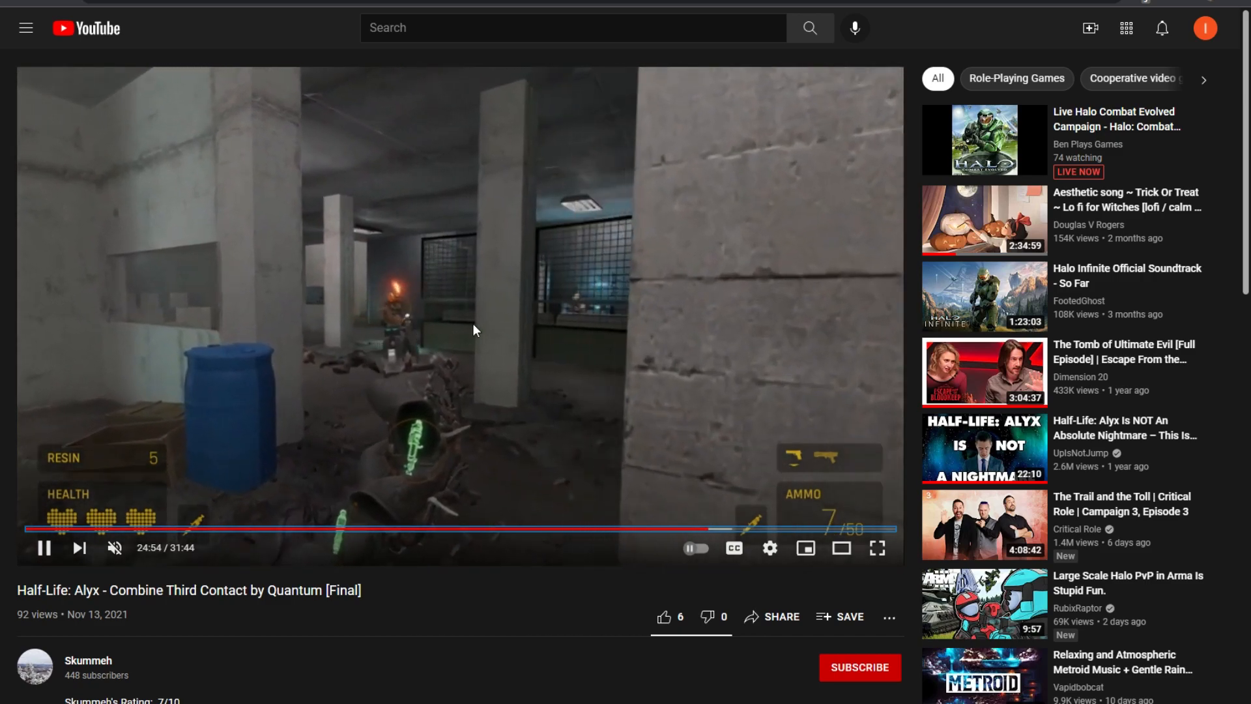
{"action": "left_click", "coordinate": [489, 327]}
{"action": "key", "text": "space"}
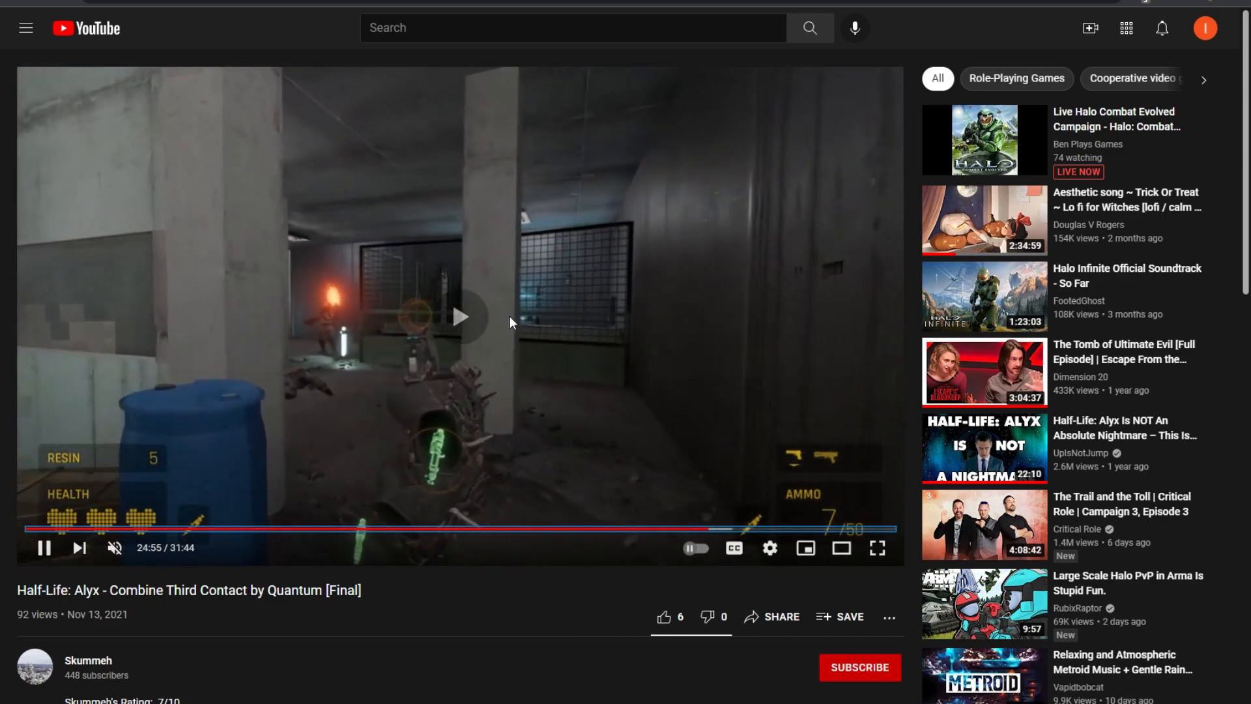
{"action": "key", "text": "space"}
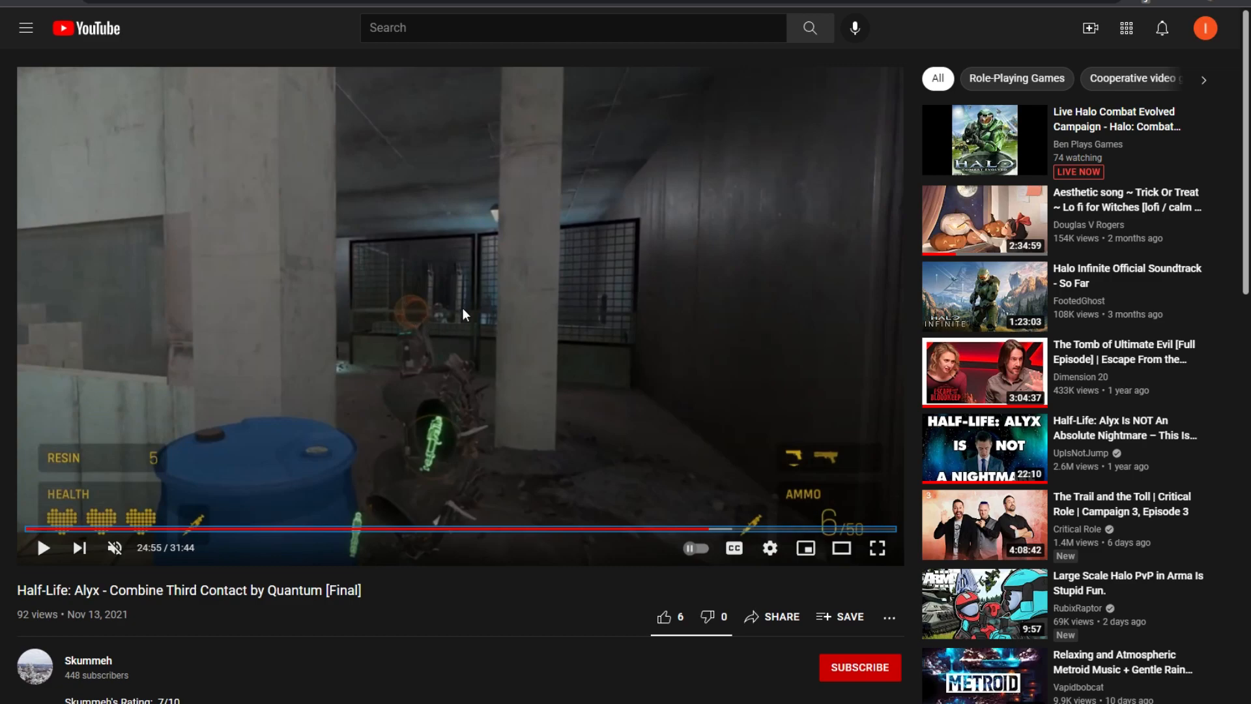
Step: Play the fight on and pause at 25:18 to study the player's position behind the stacked crates
{"action": "left_click", "coordinate": [425, 307]}
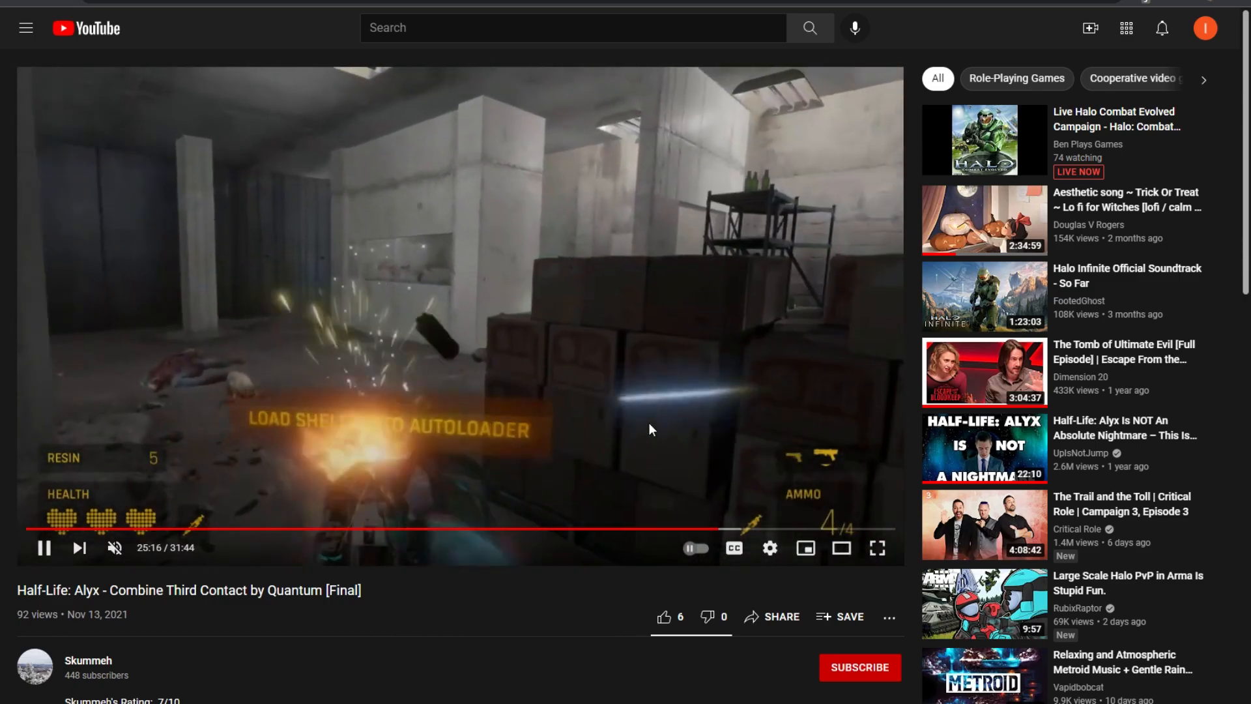
{"action": "left_click", "coordinate": [648, 425]}
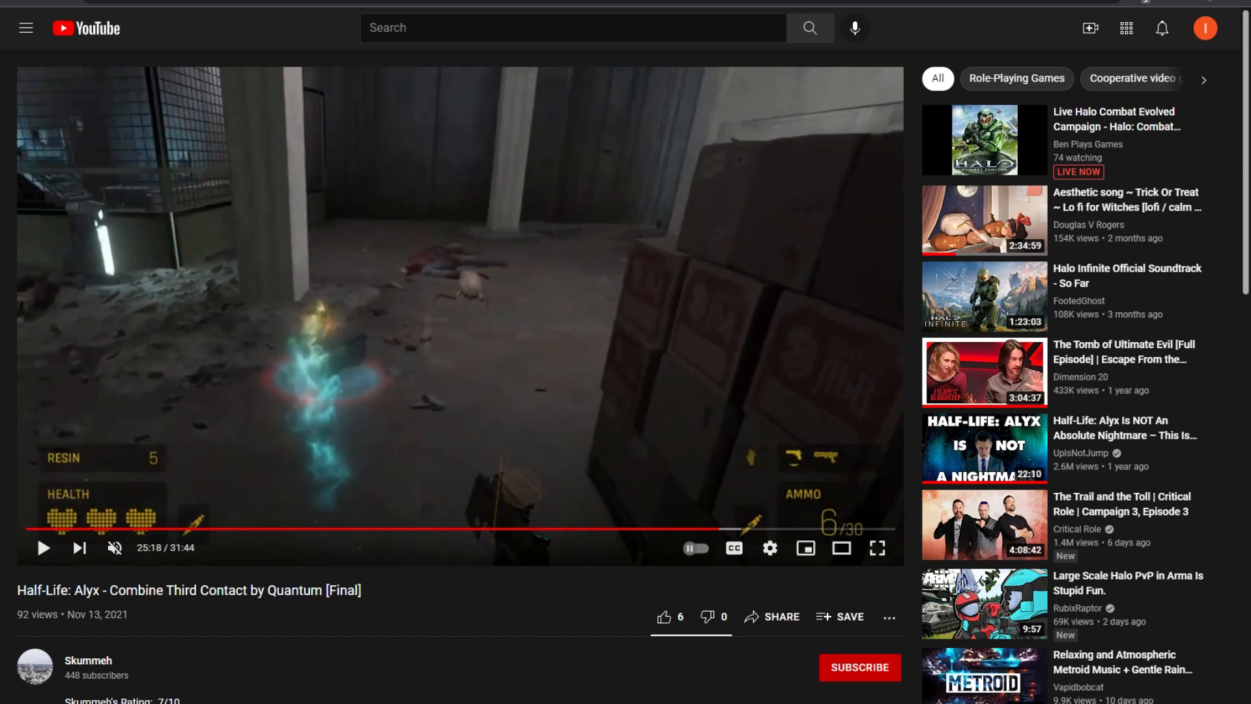
{"action": "left_click", "coordinate": [424, 651]}
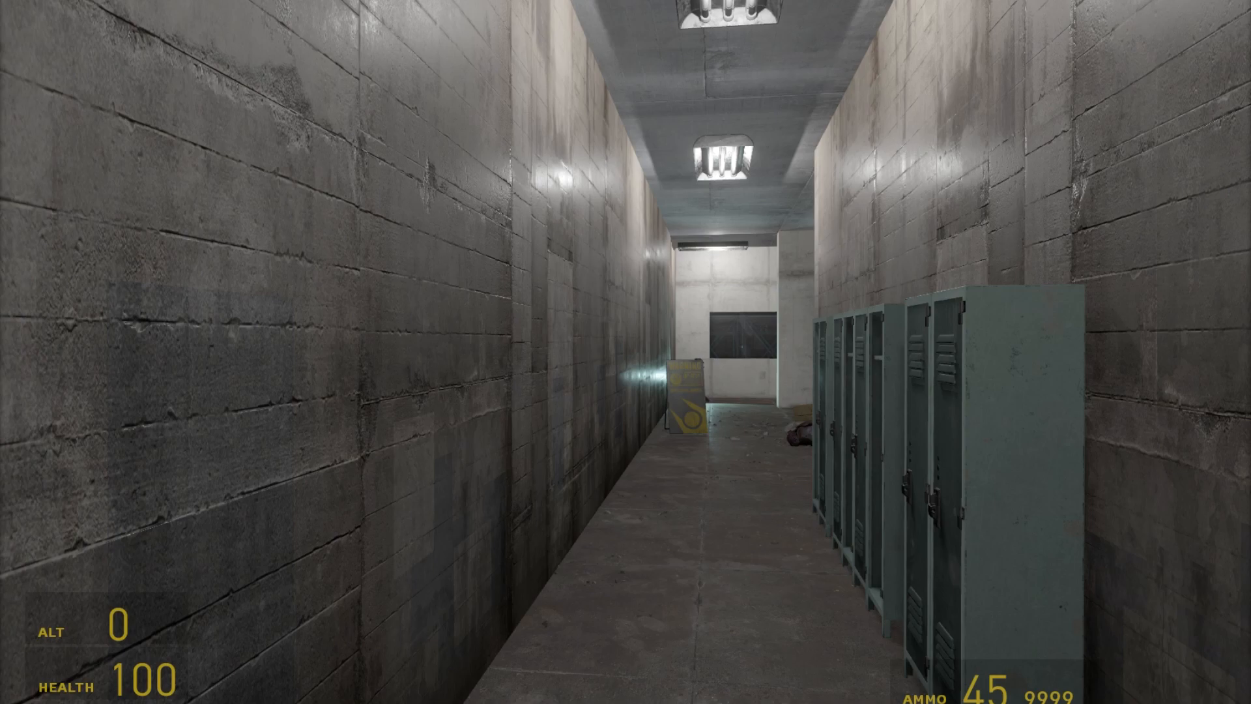
Step: Switch to the running game and walk down the locker corridor to the entrance of the pillar room
{"action": "key", "text": "w"}
{"action": "key", "text": "s"}
{"action": "key", "text": "w"}
{"action": "key", "text": "w"}
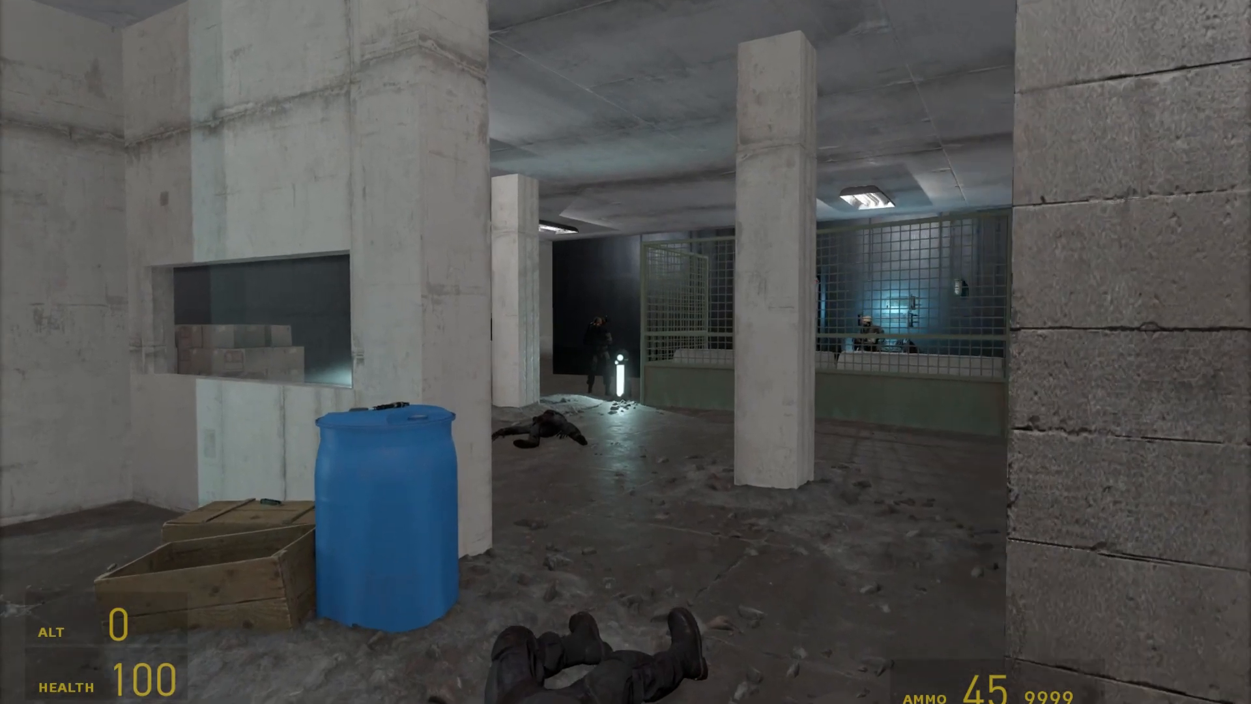
{"action": "key", "text": "w"}
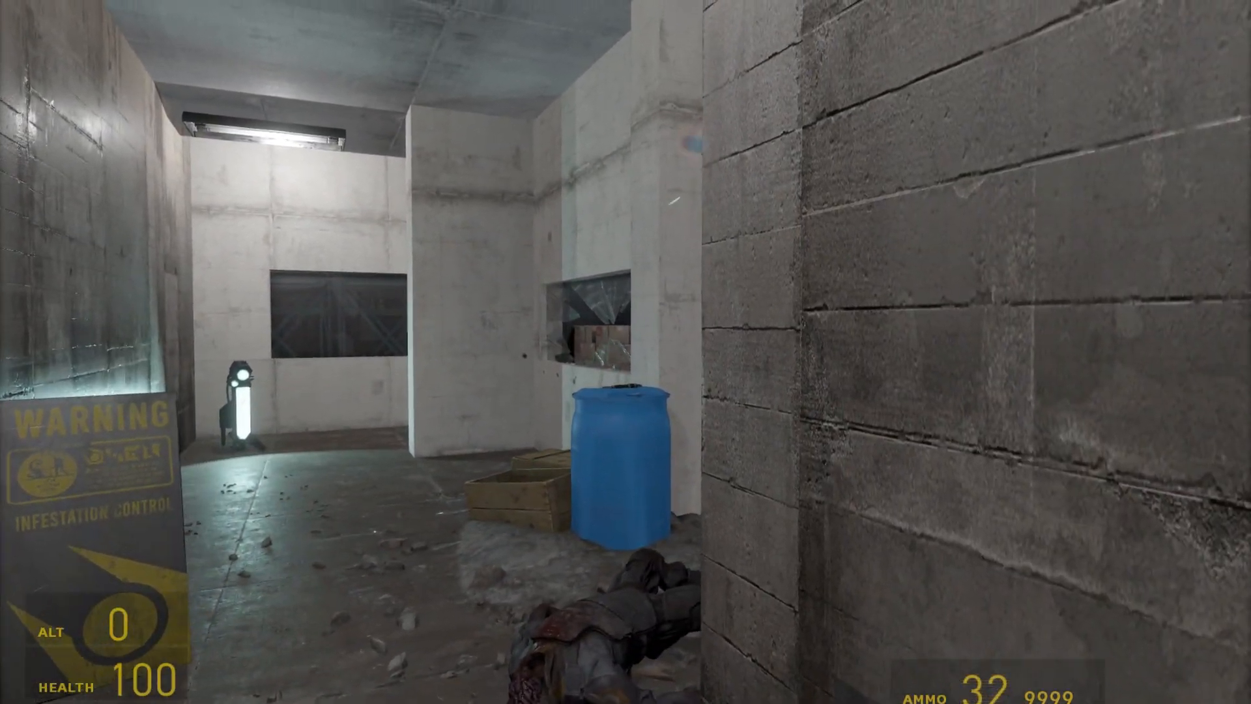
Step: Shoot at the soldier approaching near the broken window from the corridor corner and reload the weapon
{"action": "key", "text": "a"}
{"action": "key", "text": "d"}
{"action": "left_click", "coordinate": [626, 352]}
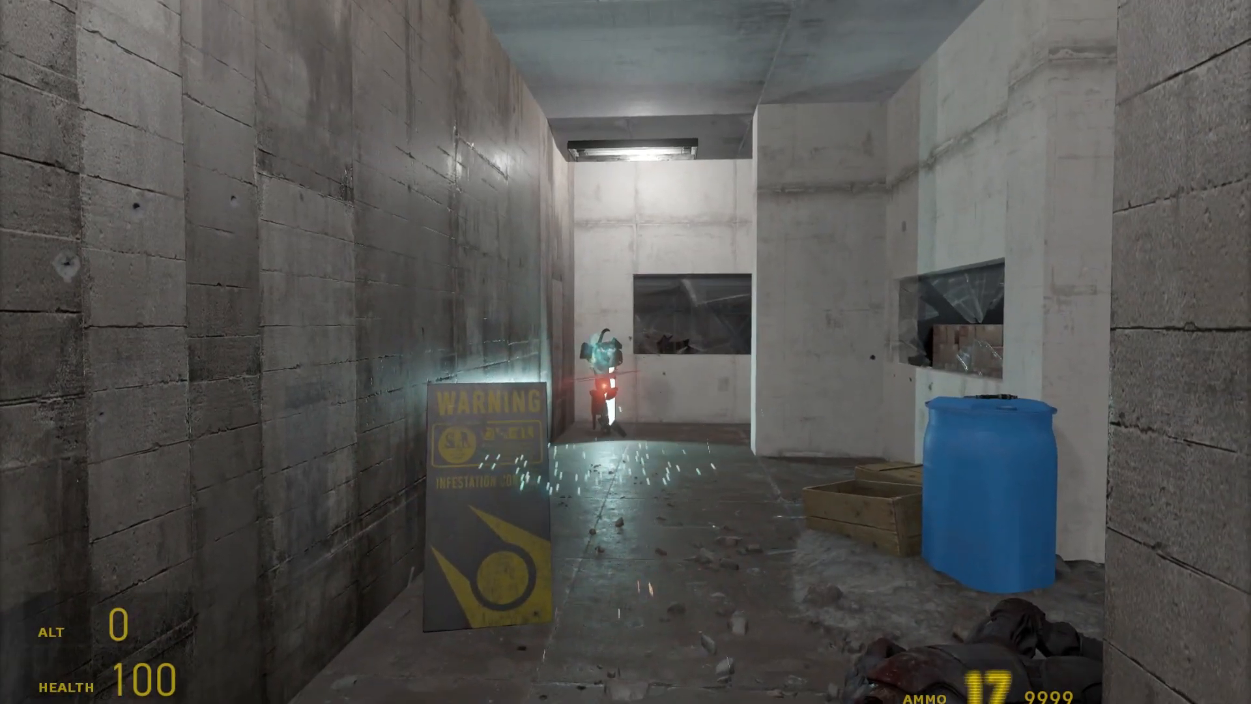
{"action": "left_click", "coordinate": [625, 352]}
{"action": "key", "text": "r"}
{"action": "key", "text": "d"}
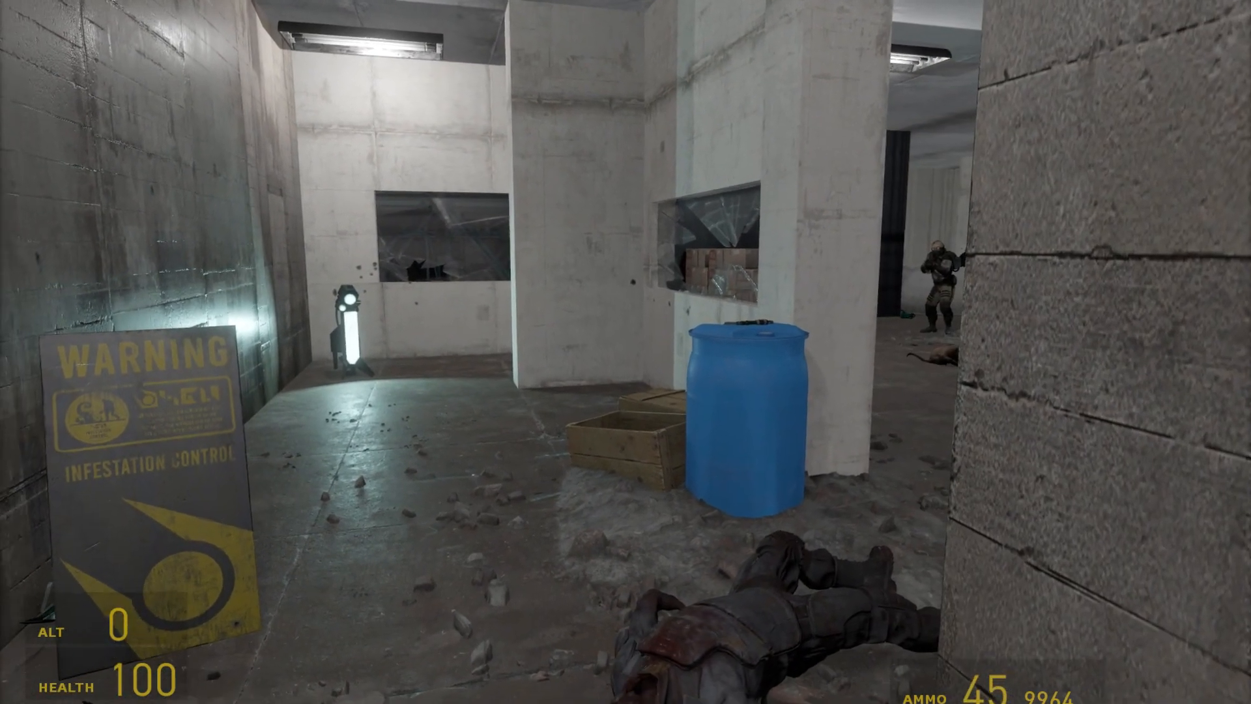
Step: Move in and out of cover at the corridor corner to observe how the soldiers advance between the pillars
{"action": "key", "text": "a"}
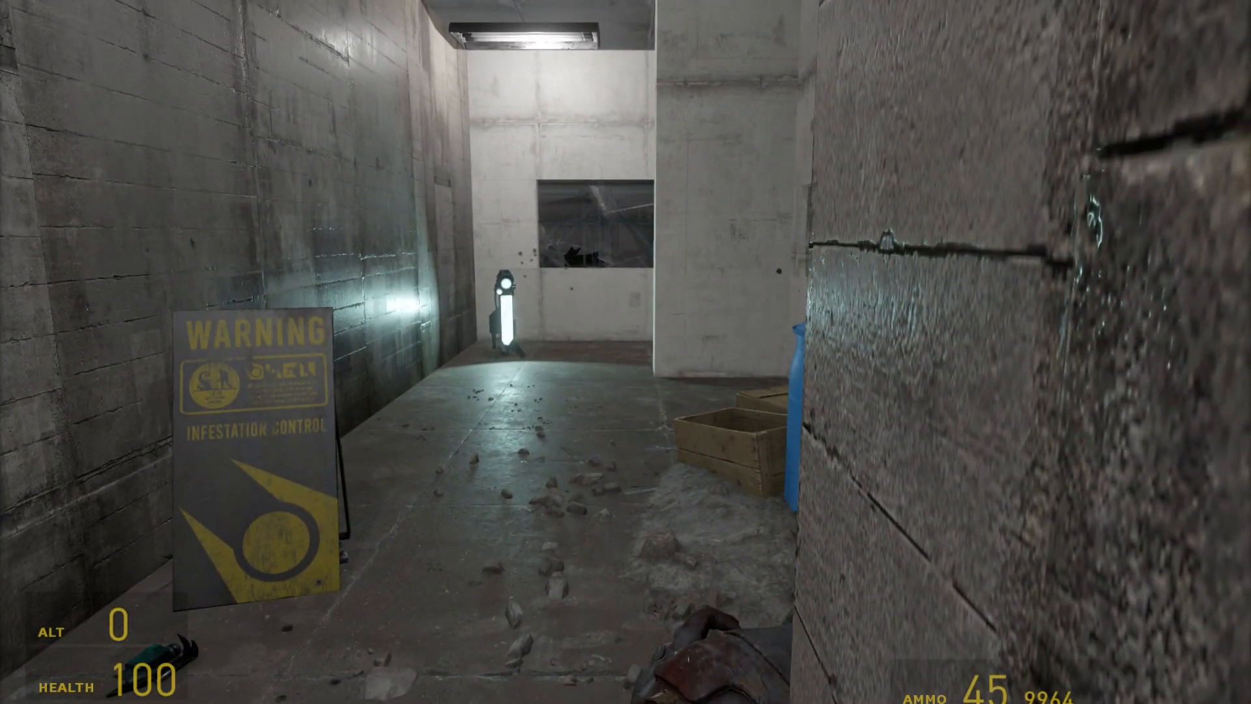
{"action": "key", "text": "d"}
{"action": "key", "text": "d"}
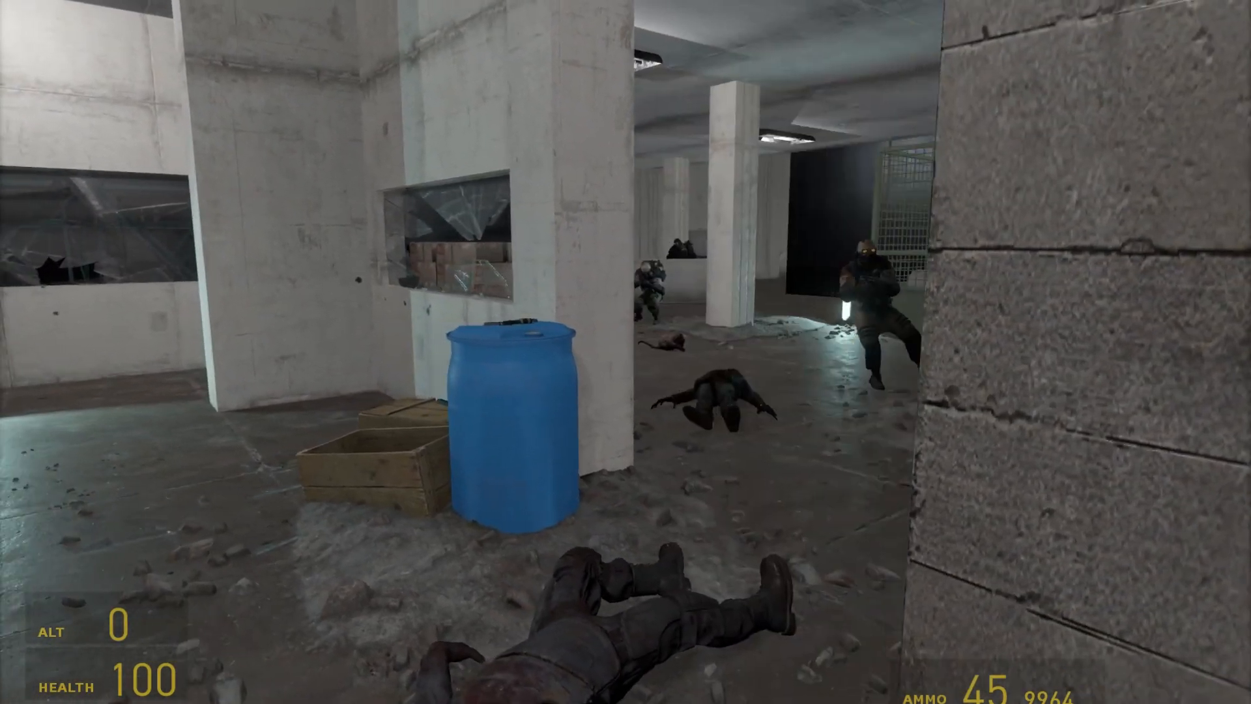
{"action": "key", "text": "a"}
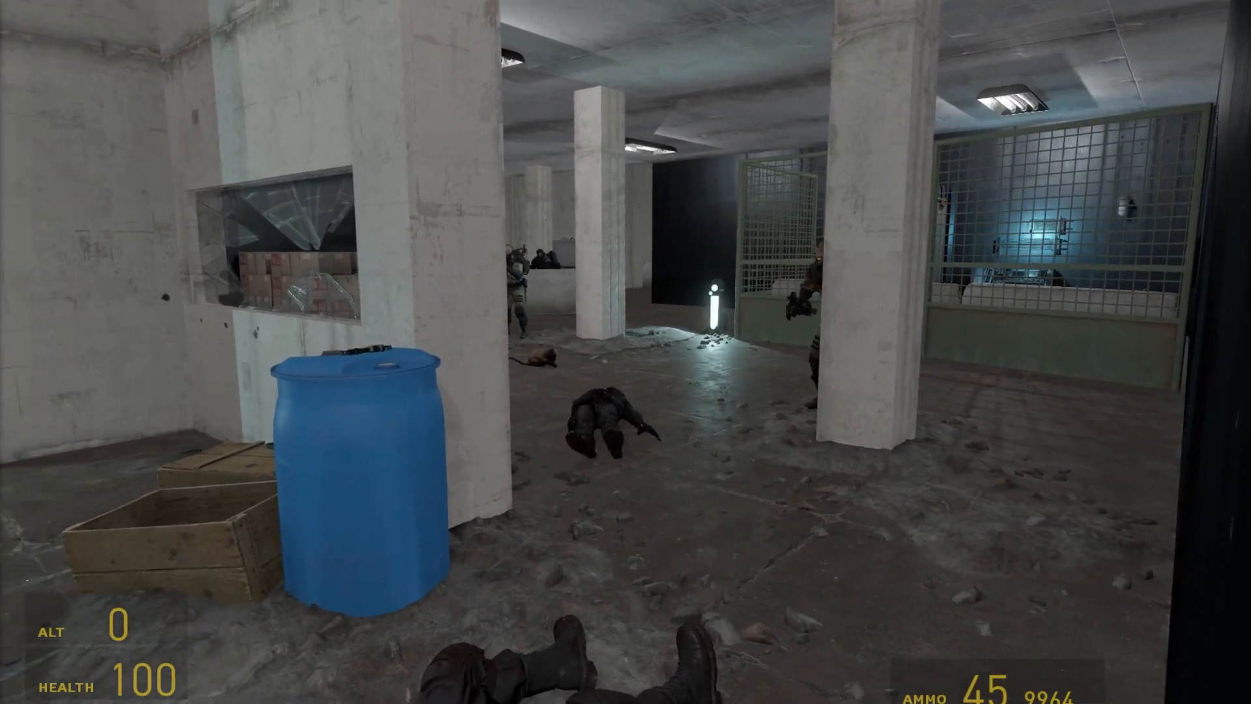
{"action": "key", "text": "w"}
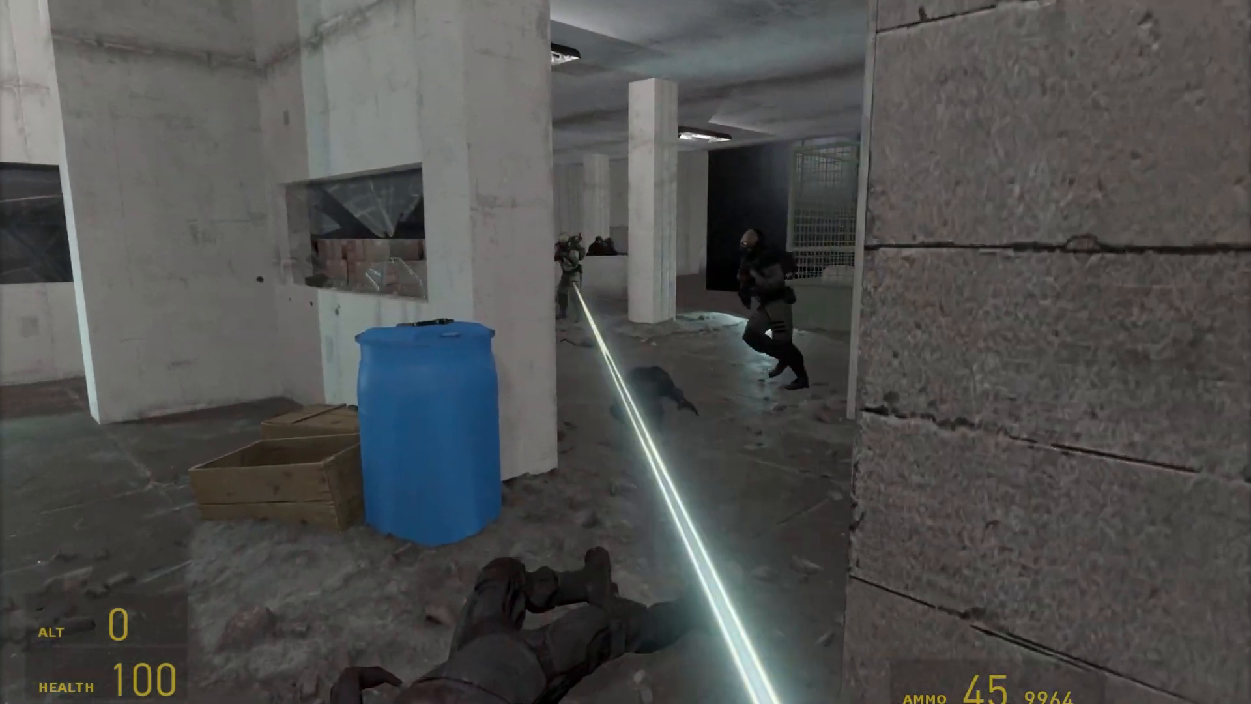
{"action": "key", "text": "s"}
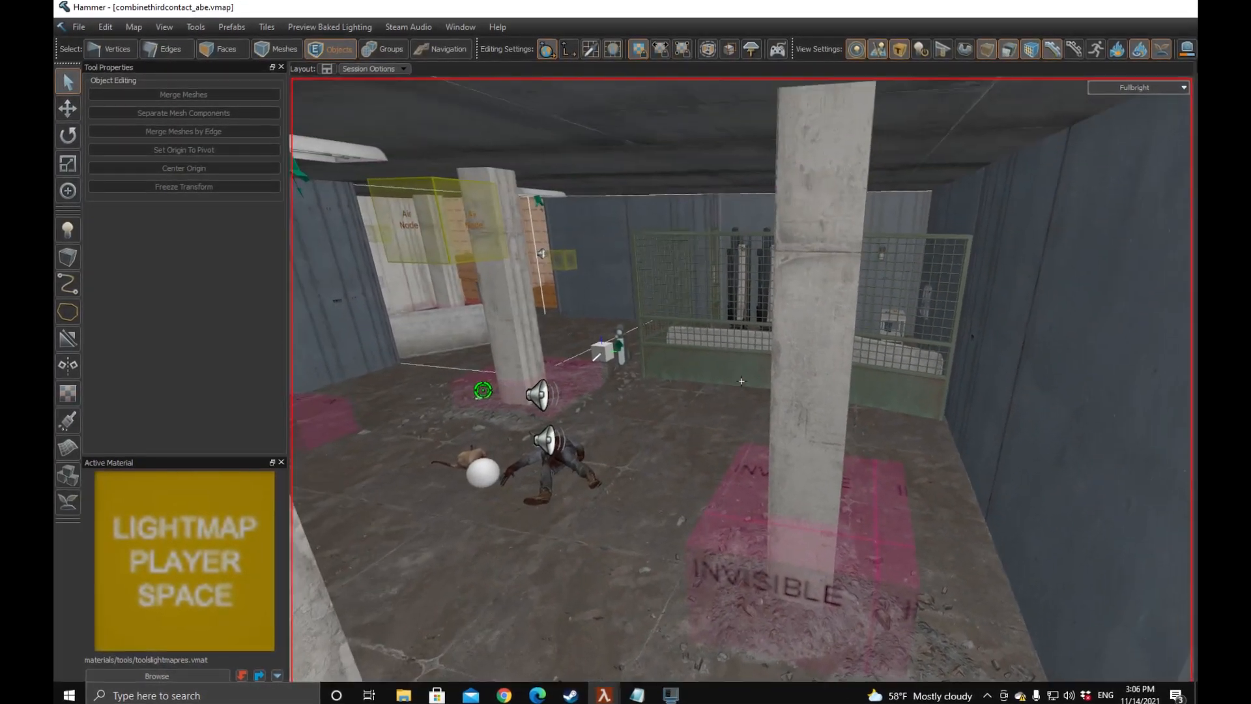
Step: Switch back to Hammer and select the invisible clip block around the foreground pillar, then the one beside the stacked boxes
{"action": "key", "text": "z"}
{"action": "left_click", "coordinate": [733, 445]}
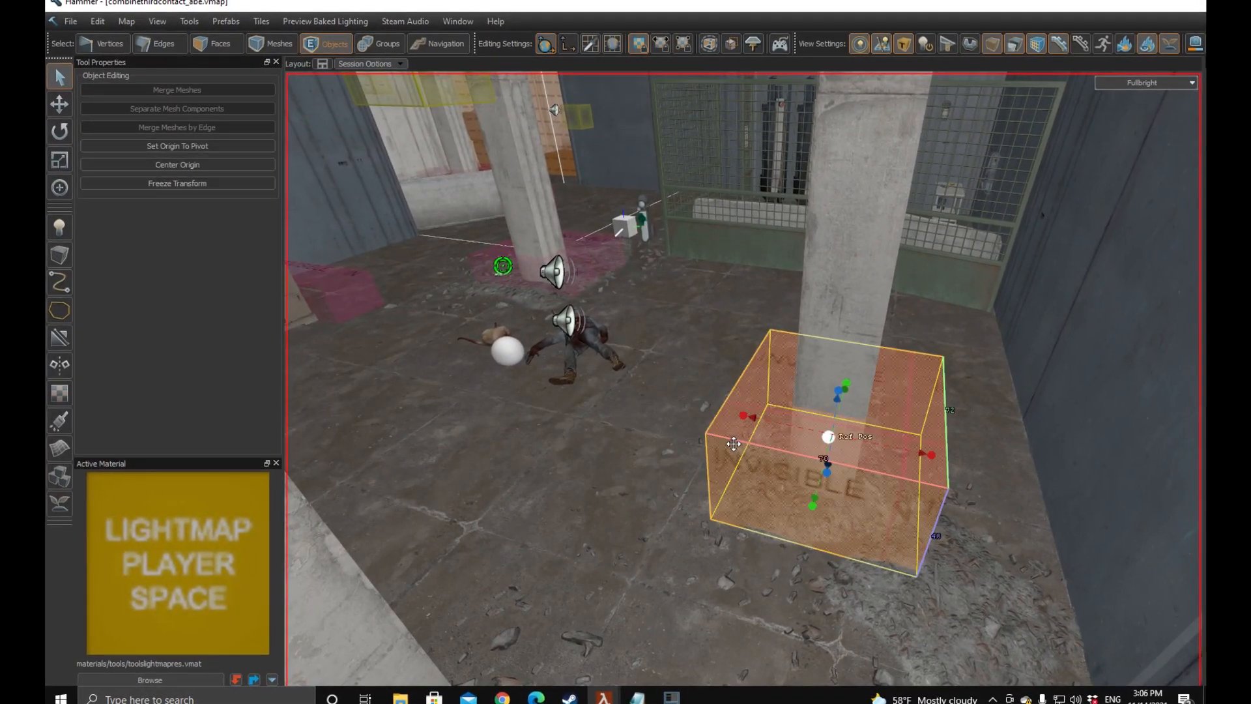
{"action": "key", "text": "z"}
{"action": "key", "text": "w"}
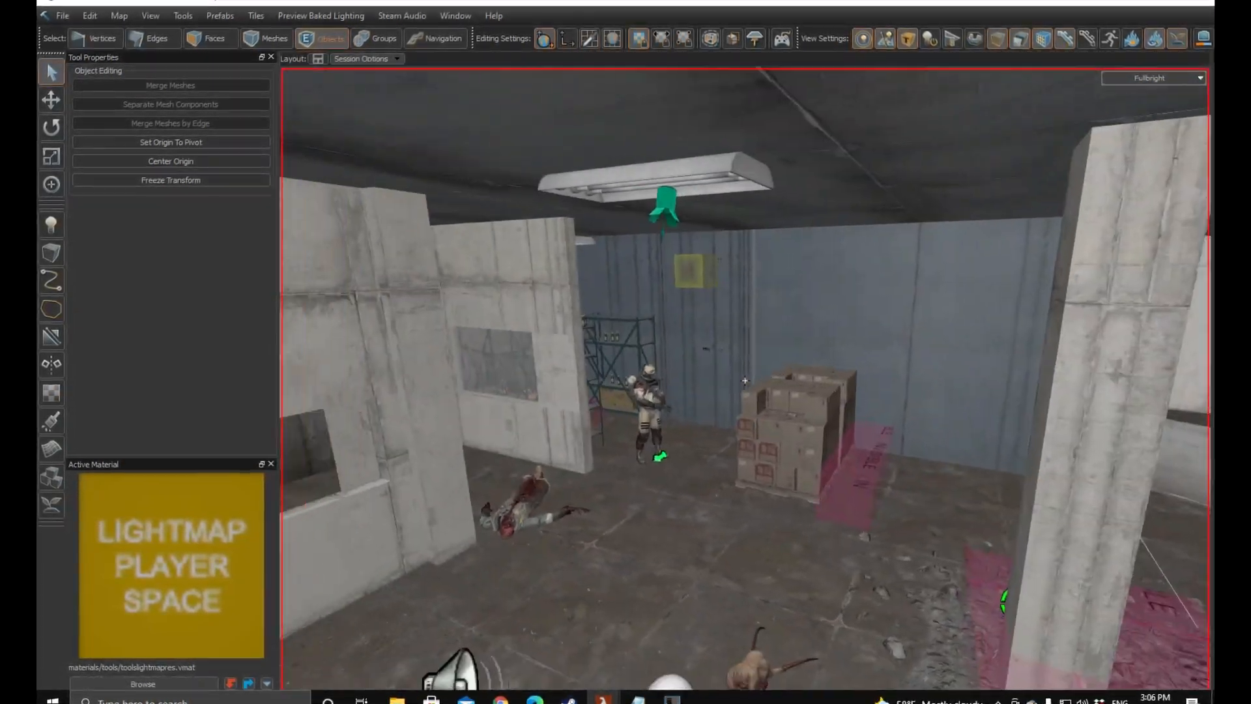
{"action": "key", "text": "z"}
{"action": "left_click", "coordinate": [788, 392]}
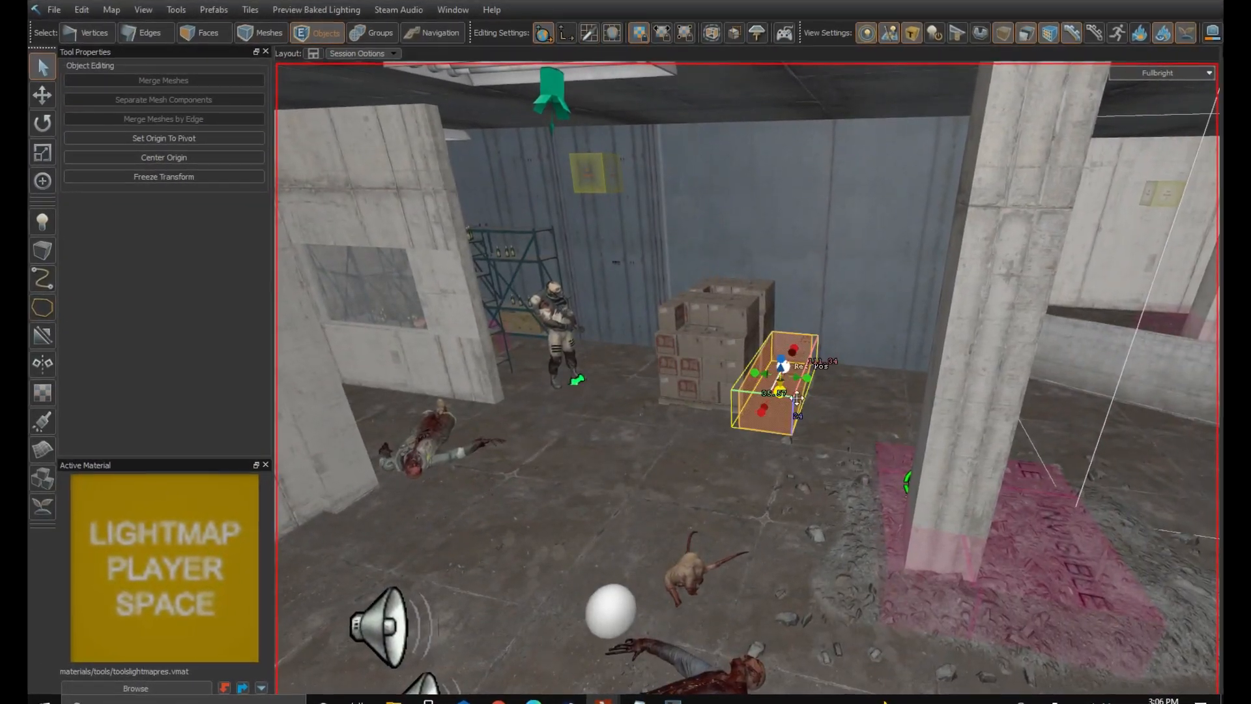
Step: Select the invisible clip block behind the concrete barrier inside the fenced area
{"action": "key", "text": "z"}
{"action": "key", "text": "s"}
{"action": "key", "text": "z"}
{"action": "left_click", "coordinate": [782, 402]}
{"action": "key", "text": "z"}
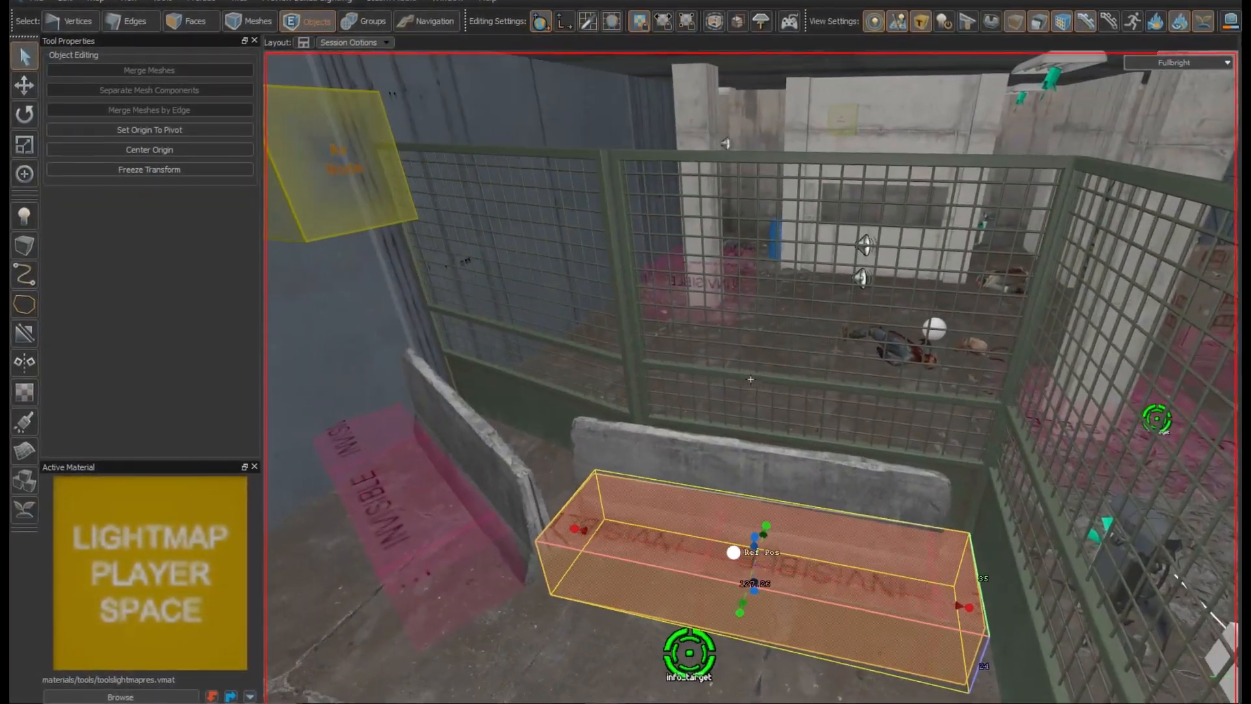
Step: Select the wire fence panel behind the barrier and add the adjoining fence panel to the selection
{"action": "key", "text": "a"}
{"action": "key", "text": "z"}
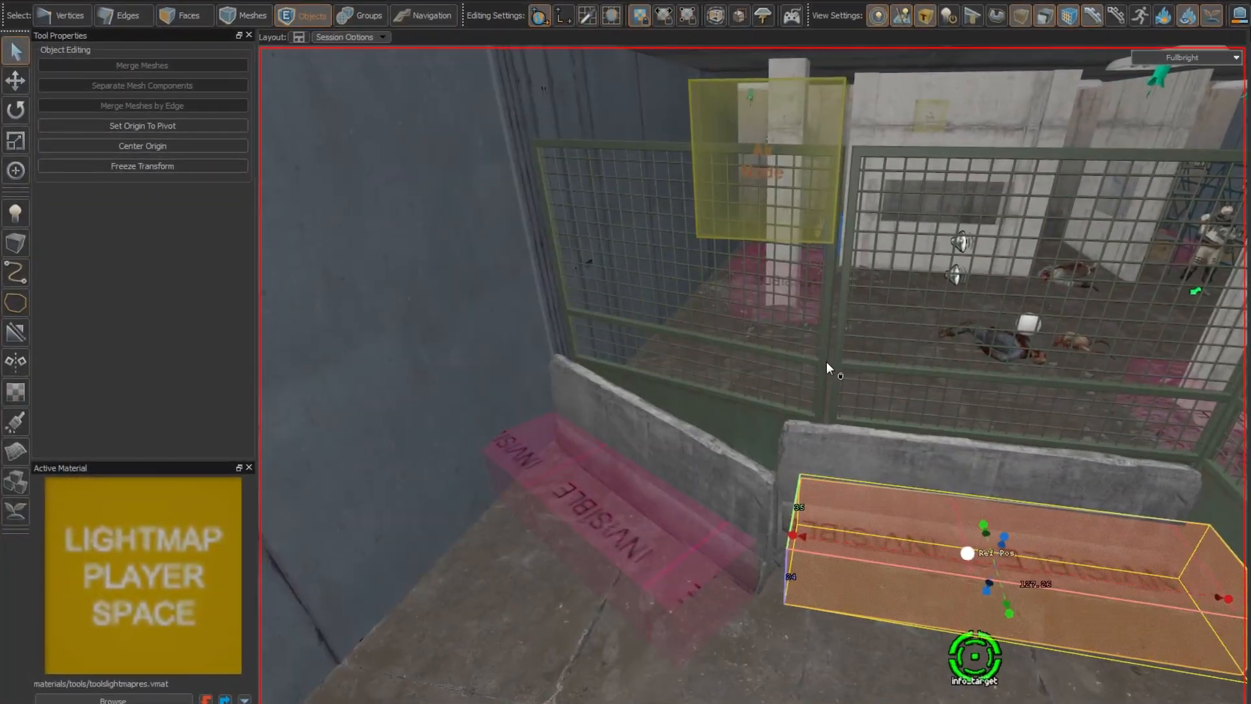
{"action": "left_click", "coordinate": [827, 362]}
{"action": "left_click", "coordinate": [845, 365]}
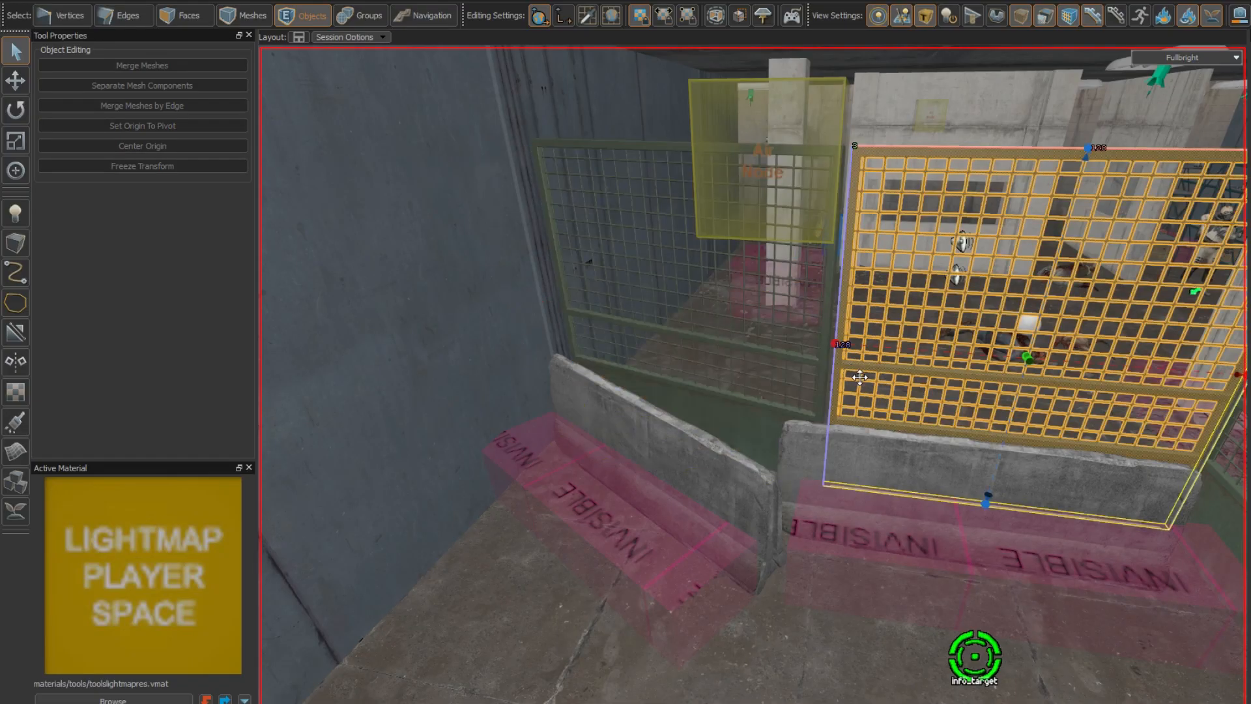
{"action": "left_click", "coordinate": [822, 362], "text": "ctrl"}
{"action": "key", "text": "z"}
{"action": "key", "text": "w"}
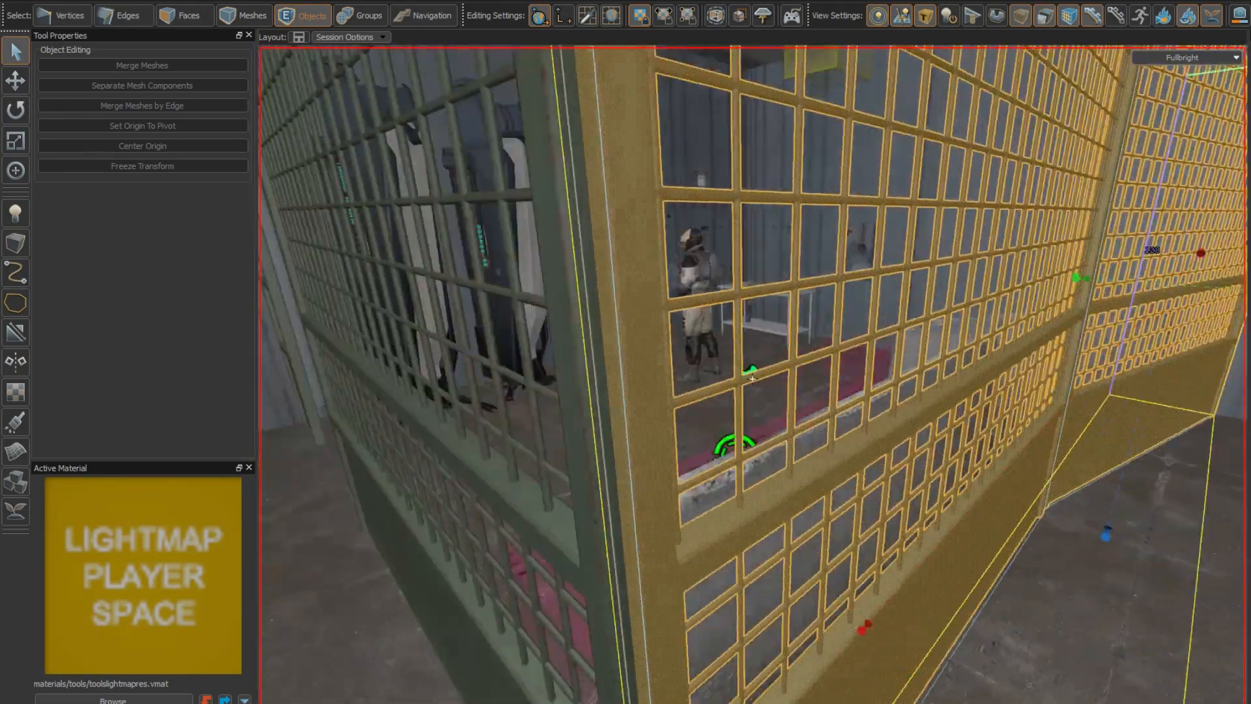
Step: Add the fenced area's end panel to the selected wire fence panels and activate the Move tool
{"action": "key", "text": "z"}
{"action": "left_click", "coordinate": [603, 464], "text": "ctrl"}
{"action": "key", "text": "z"}
{"action": "key", "text": "t"}
{"action": "key", "text": "z"}
{"action": "key", "text": "z"}
{"action": "key", "text": "s"}
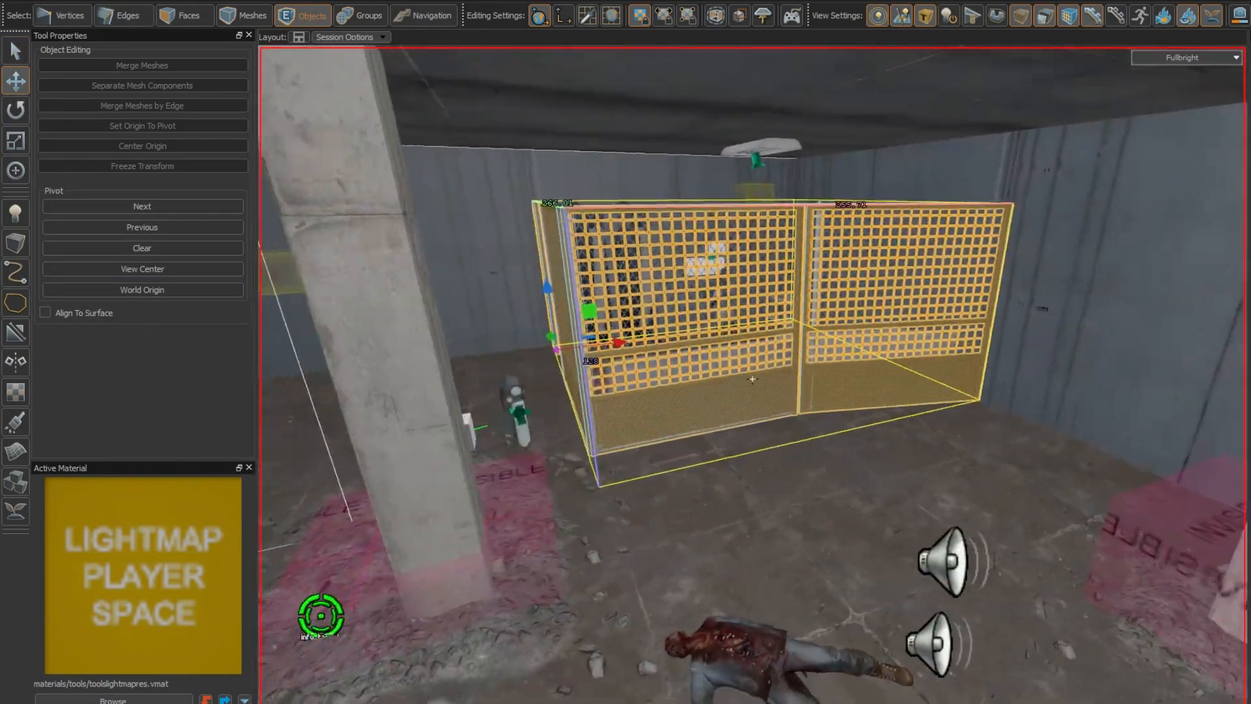
{"action": "key", "text": "w"}
{"action": "key", "text": "z"}
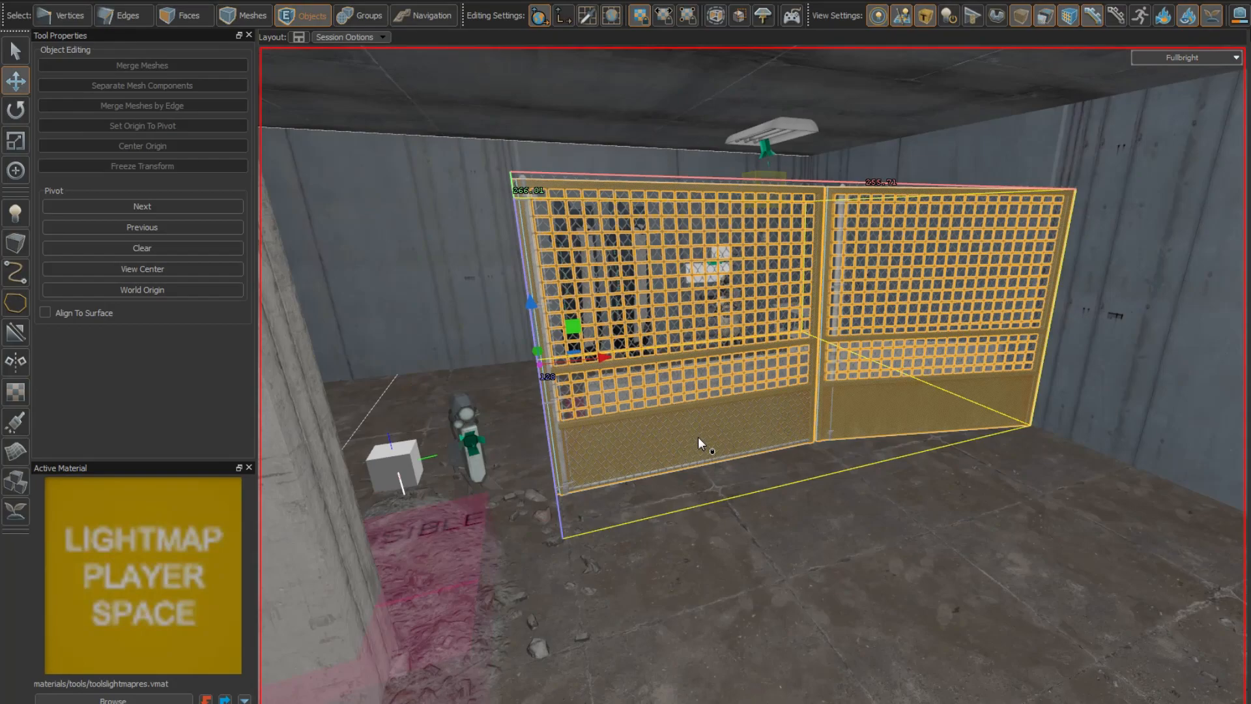
Step: Turn on the collision mesh display and delete the selected wire fence panels
{"action": "left_click", "coordinate": [1001, 18]}
{"action": "key", "text": "z"}
{"action": "key", "text": "w"}
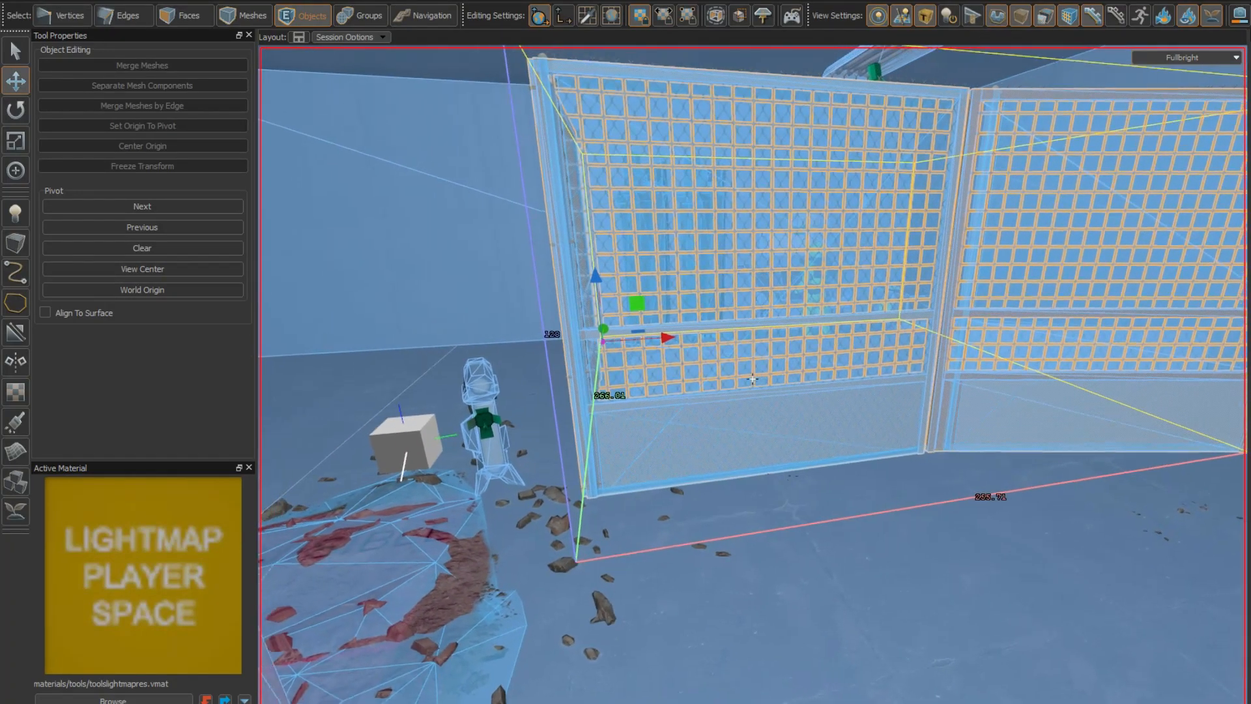
{"action": "key", "text": "z"}
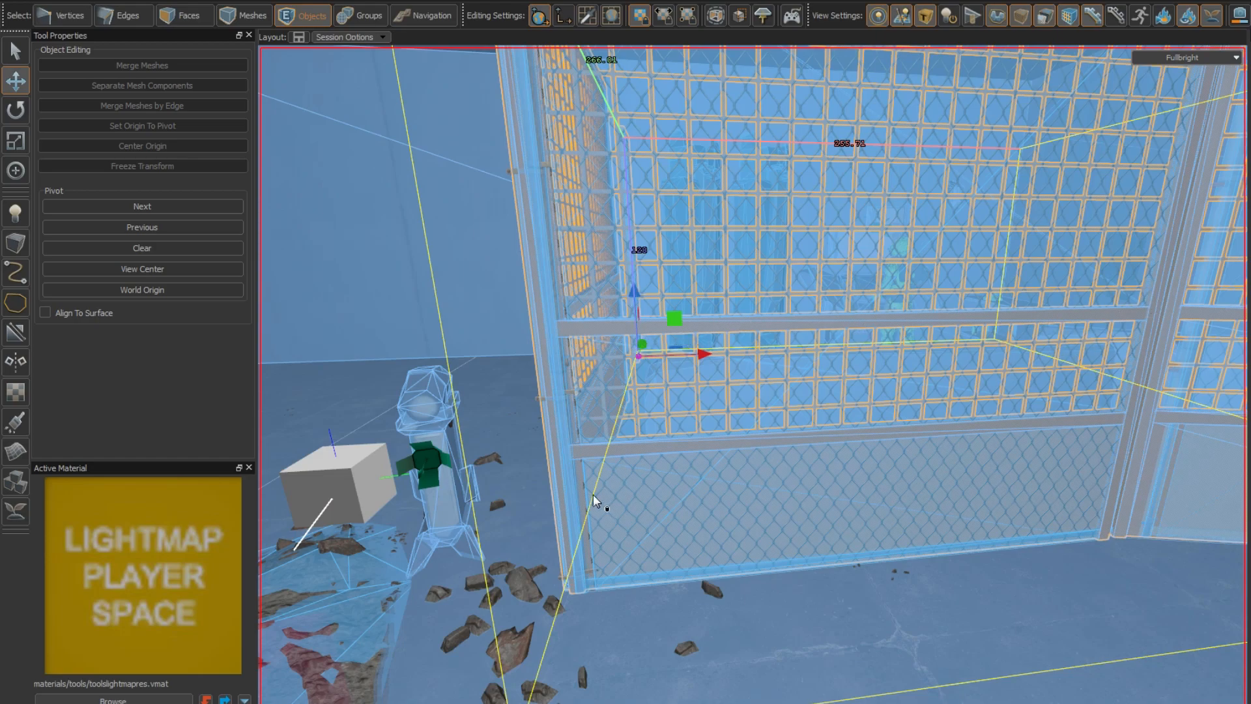
{"action": "key", "text": "Delete"}
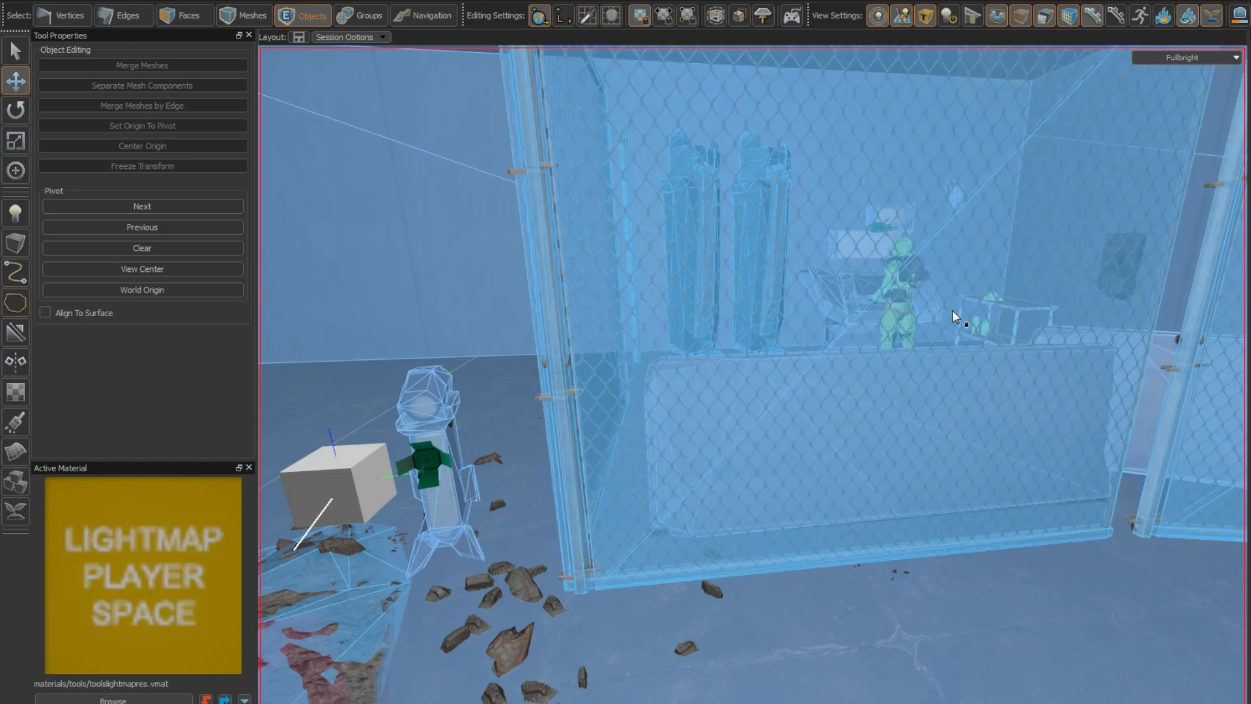
Step: Examine the chain-link fence's collision meshes and the gap between its panels, and turn the collision mesh display off
{"action": "key", "text": "z"}
{"action": "key", "text": "d"}
{"action": "key", "text": "z"}
{"action": "key", "text": "z"}
{"action": "key", "text": "w"}
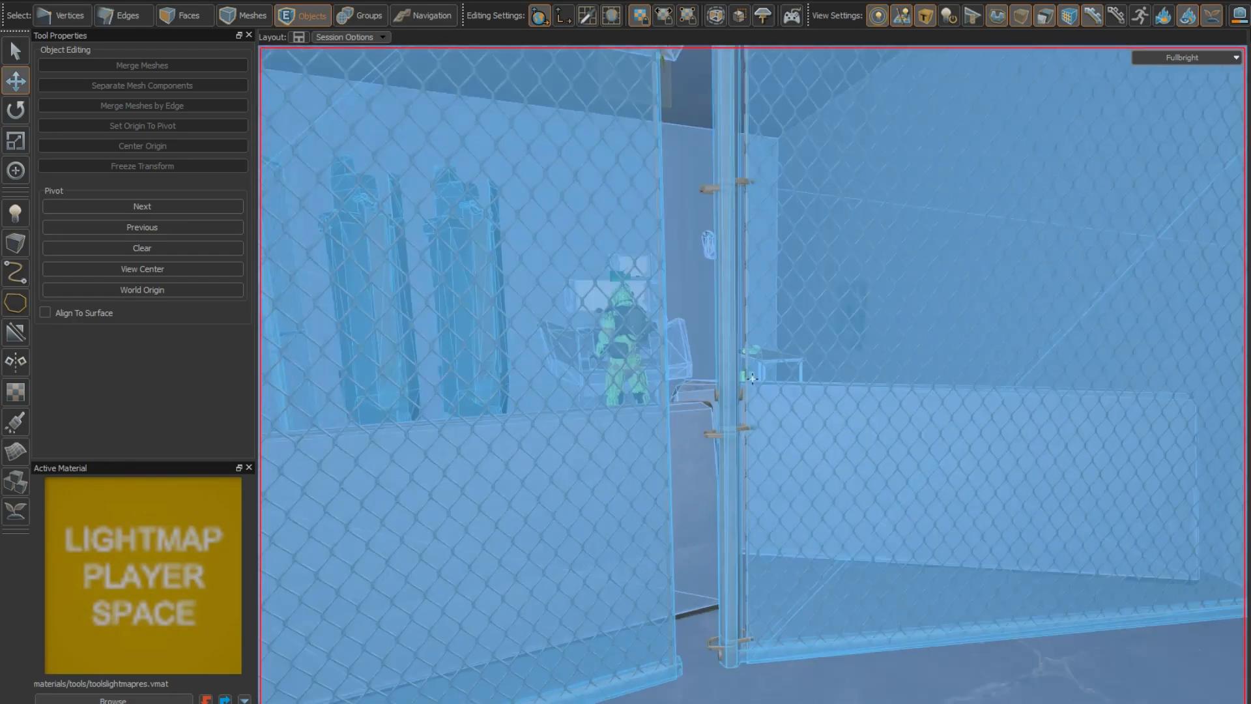
{"action": "key", "text": "s"}
{"action": "key", "text": "z"}
{"action": "key", "text": "l"}
{"action": "left_click", "coordinate": [999, 16]}
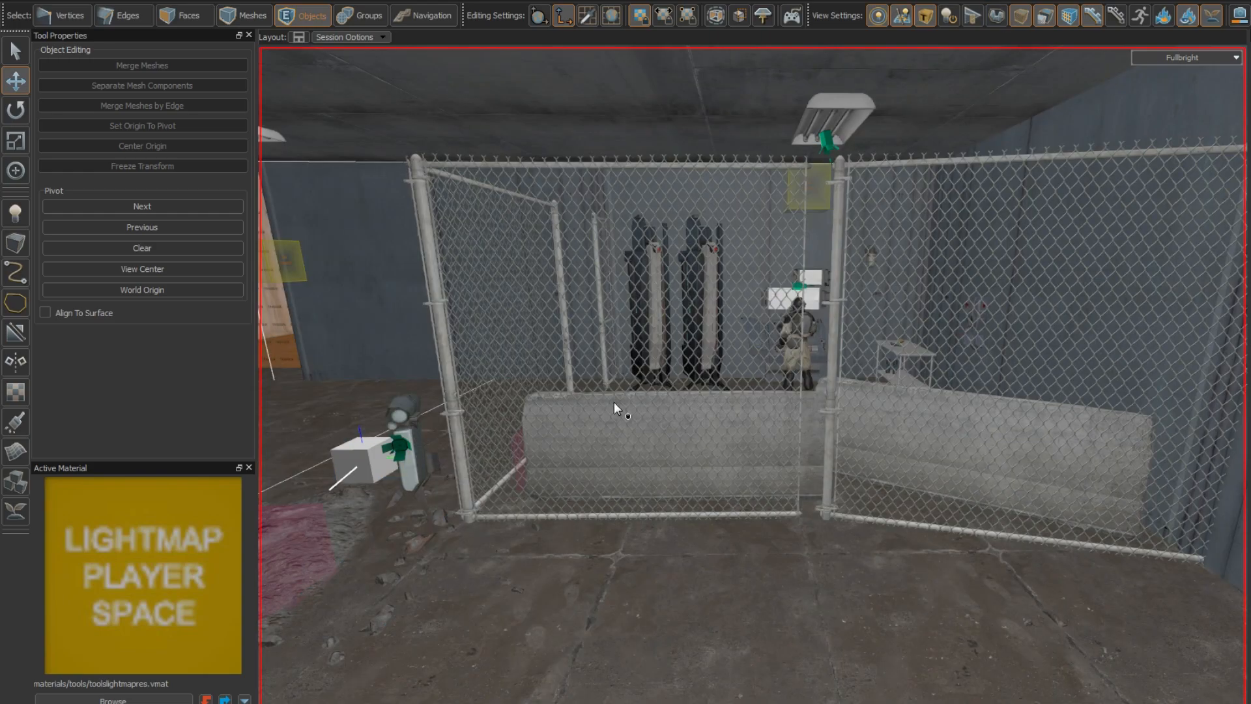
Step: Select the chain-link fence panel nearest the wall and shift it slightly to close the gap to the adjoining panel
{"action": "key", "text": "z"}
{"action": "key", "text": "s"}
{"action": "key", "text": "z"}
{"action": "left_click", "coordinate": [787, 436]}
{"action": "key", "text": "l"}
{"action": "left_click_drag", "start_coordinate": [780, 465], "coordinate": [777, 464]}
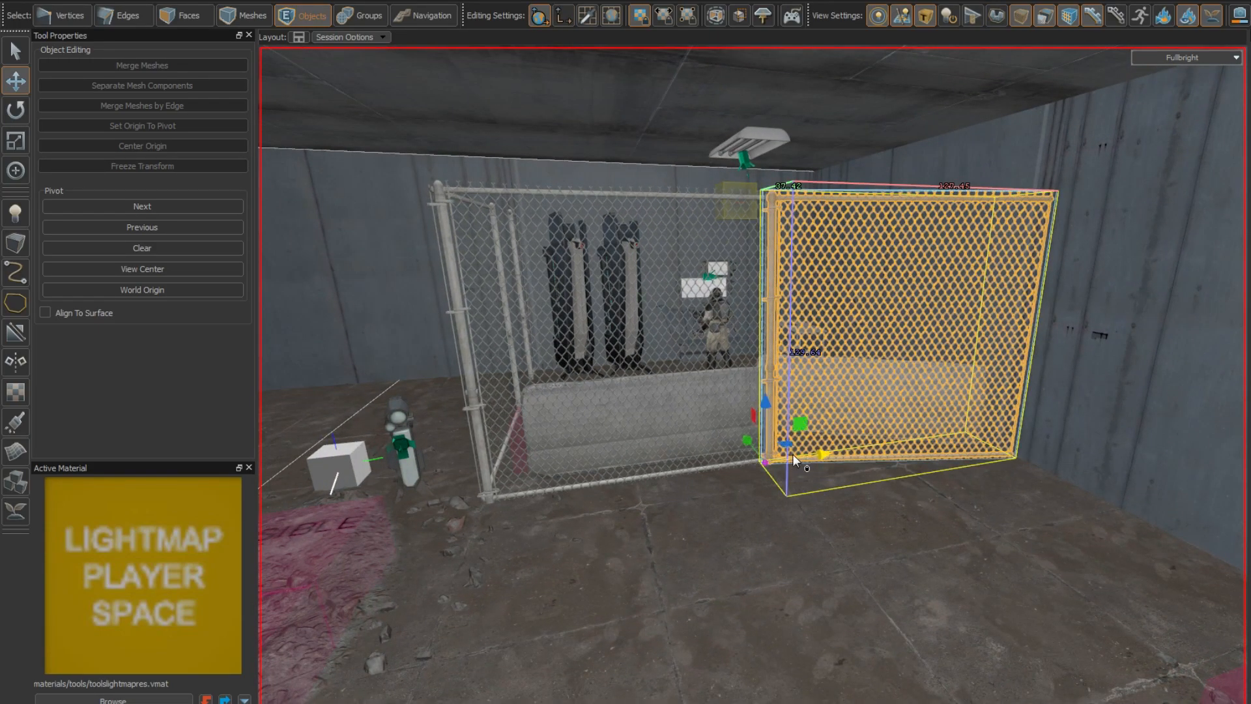
Step: Deselect the fence panel and generate a nav mesh preview for the combat room
{"action": "key", "text": "Escape"}
{"action": "key", "text": "z"}
{"action": "key", "text": "s"}
{"action": "key", "text": "s"}
{"action": "key", "text": "z"}
{"action": "left_click", "coordinate": [424, 17]}
{"action": "left_click", "coordinate": [137, 149]}
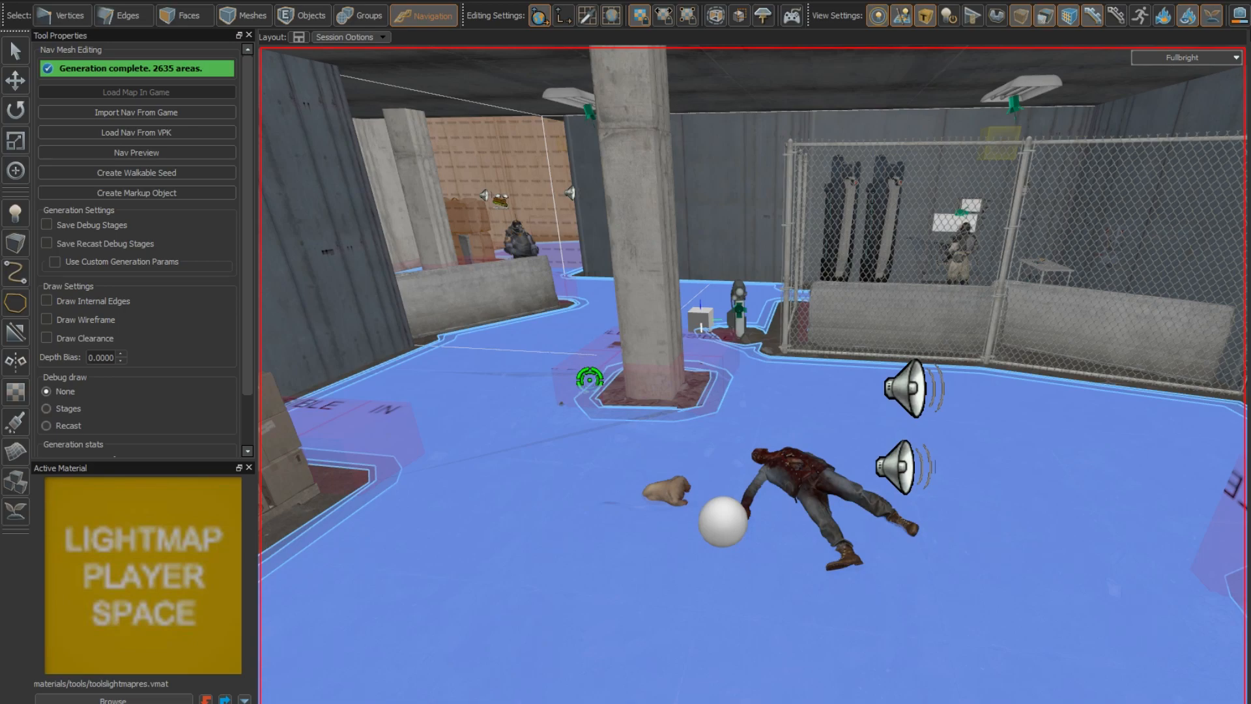
Step: Return to object selection and move the human figure into the gap between the pillar and the chain-link fence
{"action": "right_click_drag", "start_coordinate": [714, 317], "coordinate": [664, 371]}
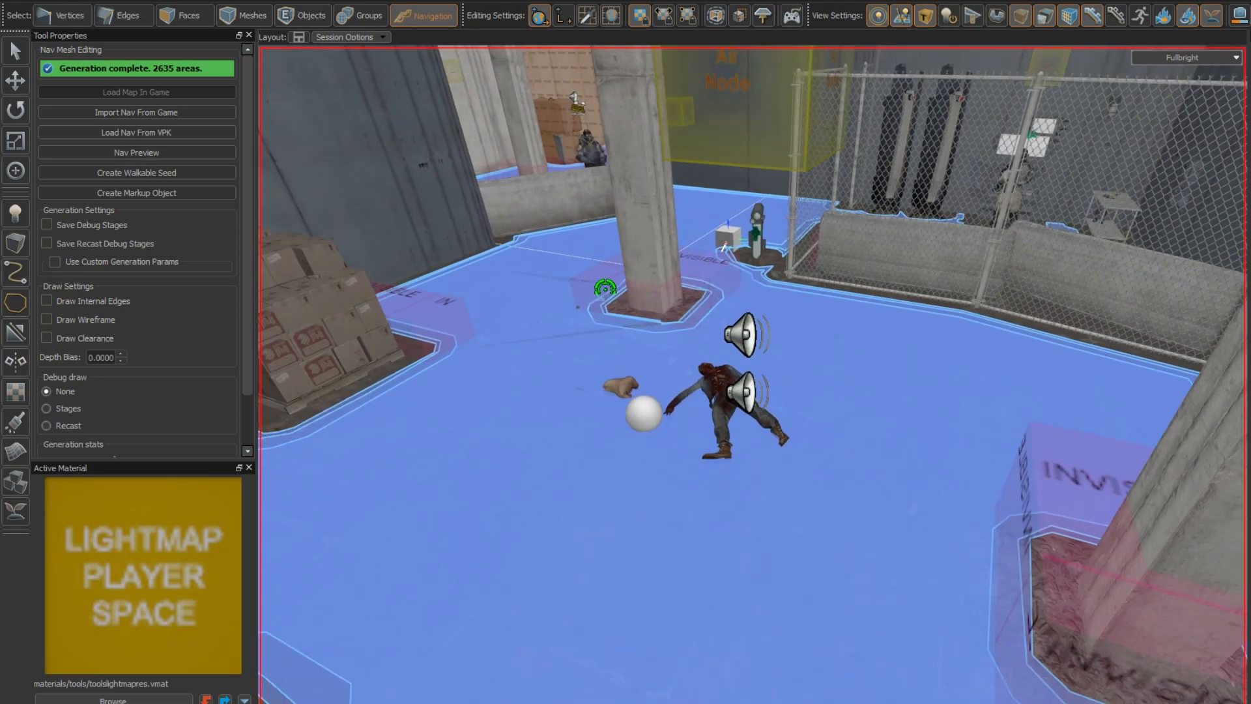
{"action": "left_click", "coordinate": [325, 20]}
{"action": "right_click_drag", "start_coordinate": [349, 62], "coordinate": [701, 358]}
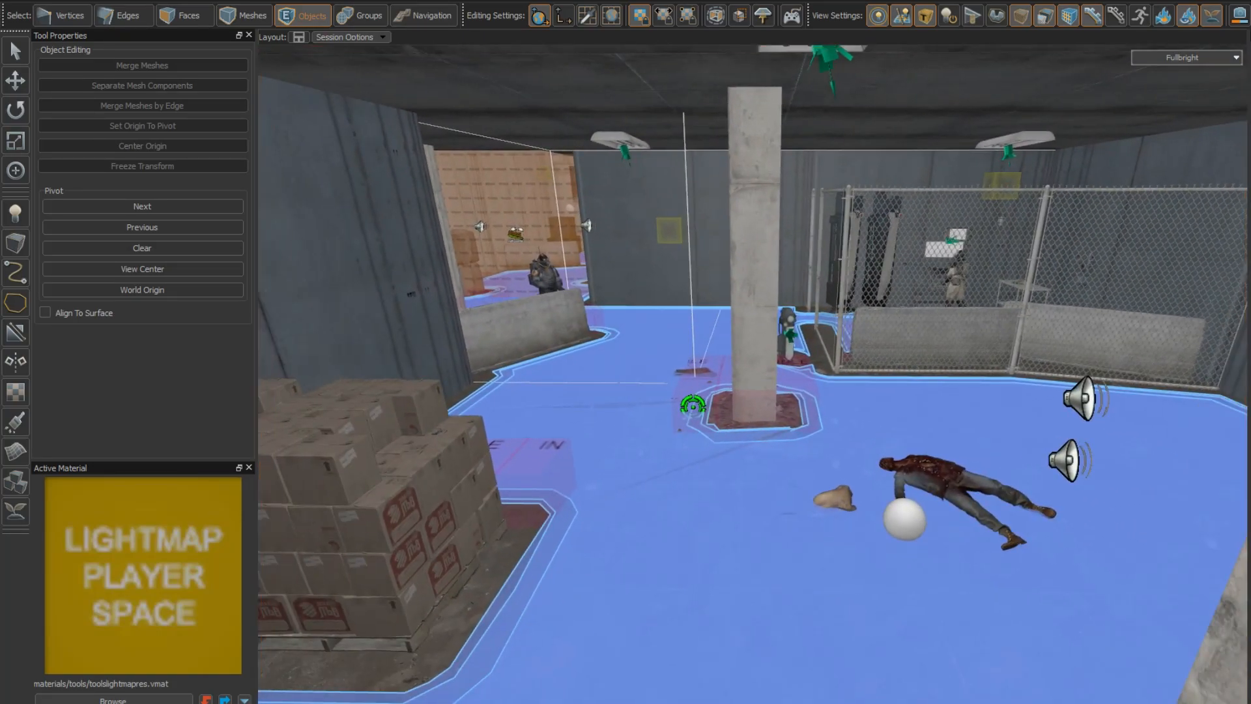
{"action": "left_click_drag", "start_coordinate": [943, 370], "coordinate": [667, 350]}
{"action": "right_click_drag", "start_coordinate": [667, 350], "coordinate": [713, 280]}
{"action": "right_click_drag", "start_coordinate": [639, 358], "coordinate": [826, 301]}
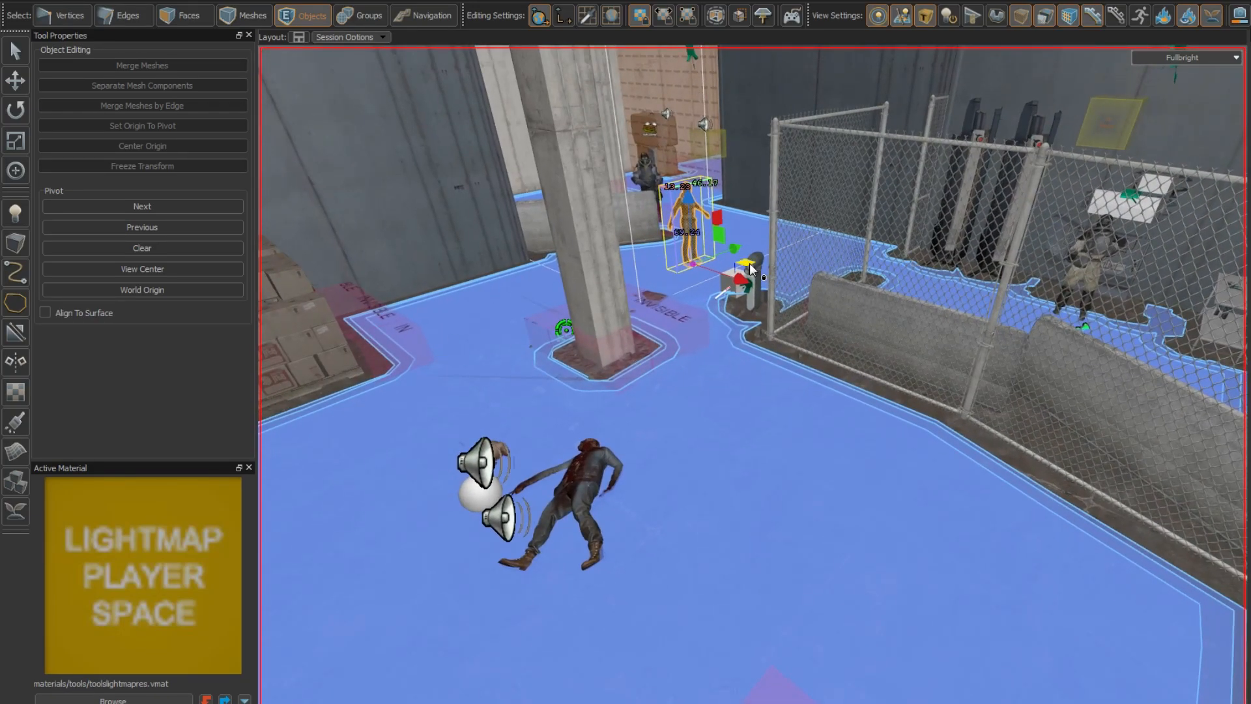
Step: Move the human figure back to the end of the far concrete barrier
{"action": "left_click_drag", "start_coordinate": [905, 307], "coordinate": [907, 306]}
{"action": "left_click", "coordinate": [693, 238]}
{"action": "left_click_drag", "start_coordinate": [746, 264], "coordinate": [688, 225]}
{"action": "right_click_drag", "start_coordinate": [689, 220], "coordinate": [963, 279]}
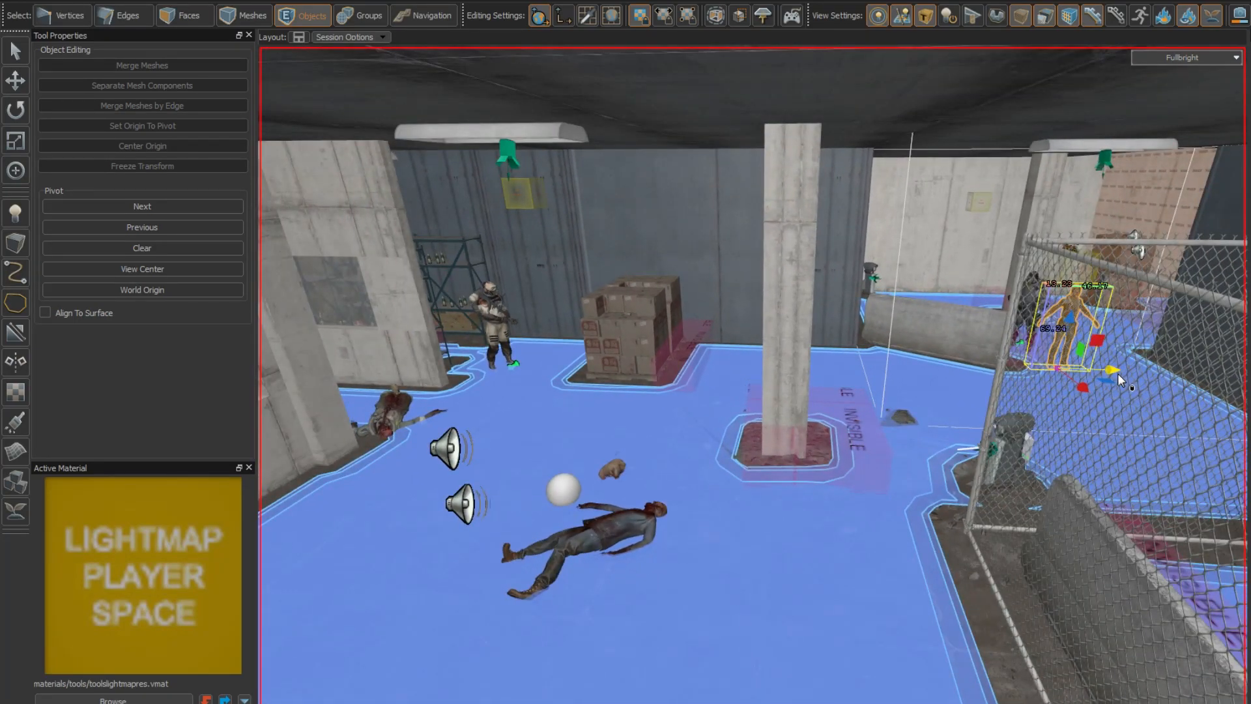
Step: Move the human figure into the open space between the stacked boxes and the pillar and deselect it
{"action": "left_click_drag", "start_coordinate": [1015, 370], "coordinate": [728, 432]}
{"action": "left_click", "coordinate": [774, 378]}
{"action": "left_click", "coordinate": [751, 309]}
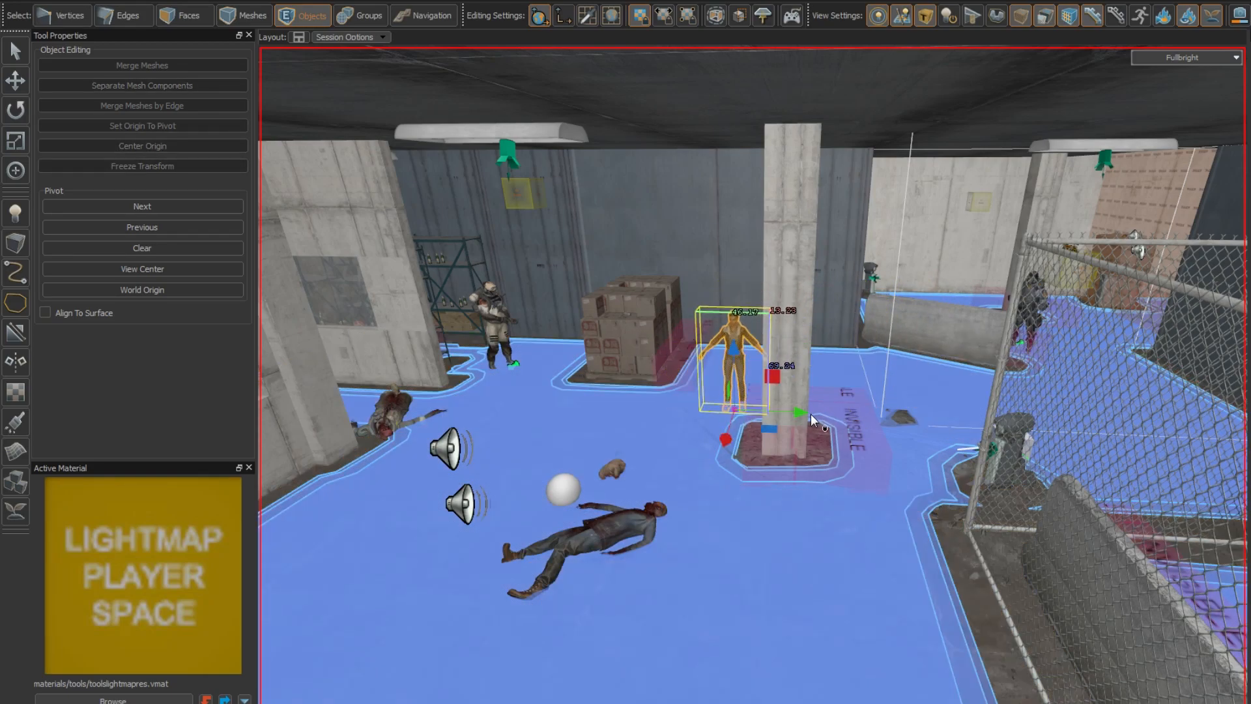
{"action": "key", "text": "Escape"}
{"action": "left_click", "coordinate": [749, 341]}
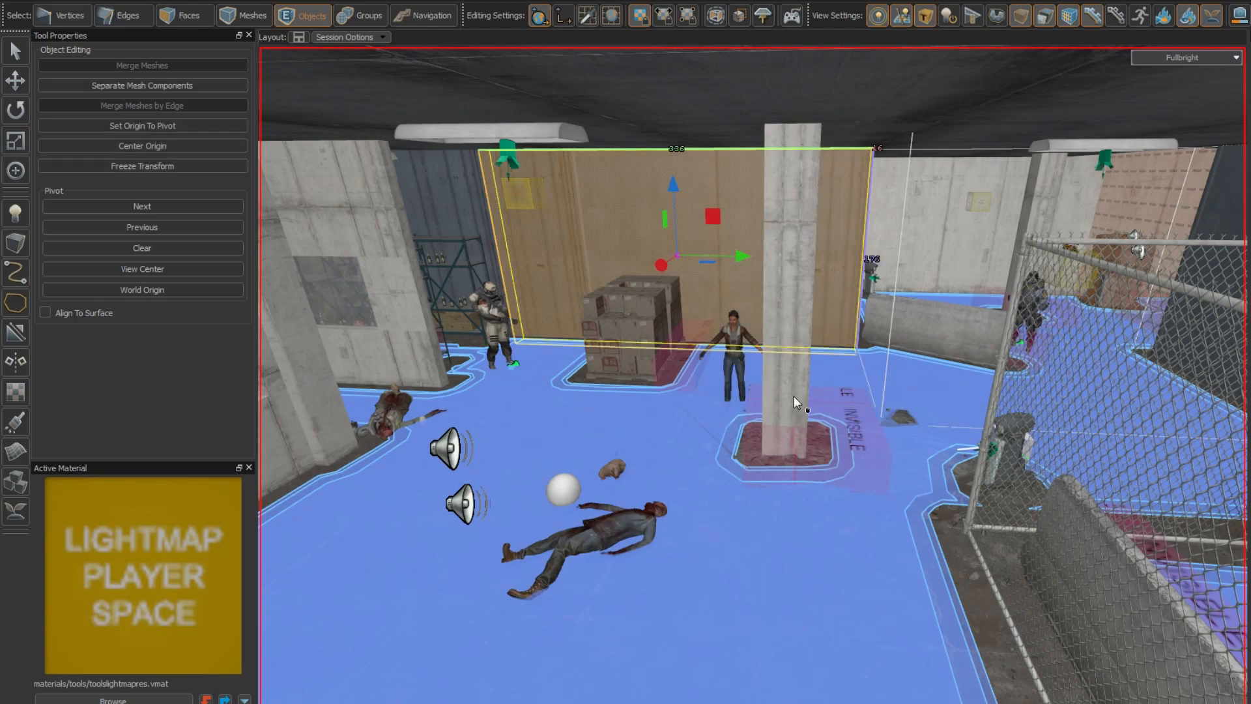
Step: Reselect the human figure, move it back toward the far barrier, and place it right beside the stacked boxes
{"action": "left_click", "coordinate": [742, 340]}
{"action": "left_click_drag", "start_coordinate": [787, 414], "coordinate": [1068, 375]}
{"action": "left_click_drag", "start_coordinate": [1065, 447], "coordinate": [663, 383]}
{"action": "right_click_drag", "start_coordinate": [643, 405], "coordinate": [753, 378]}
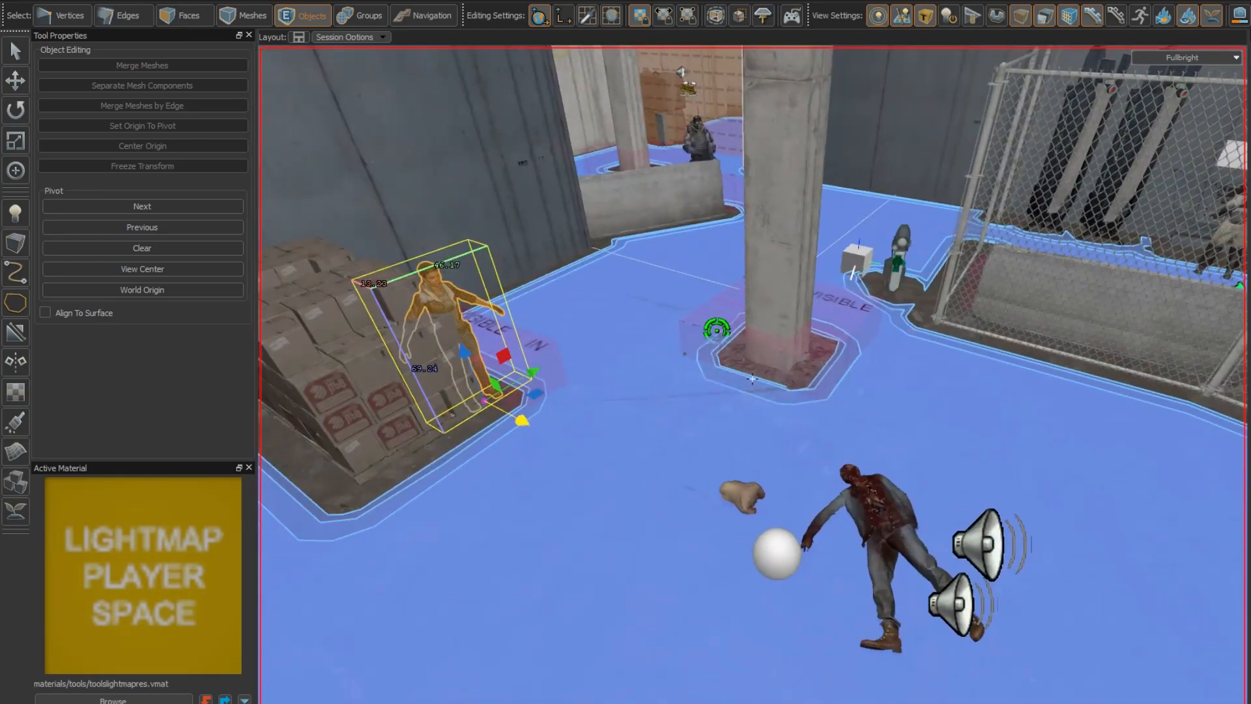
Step: Move the human figure behind the barrier inside the fenced area, and then out to the open floor along the wall
{"action": "left_click_drag", "start_coordinate": [537, 396], "coordinate": [1198, 302]}
{"action": "right_click_drag", "start_coordinate": [1198, 302], "coordinate": [835, 443]}
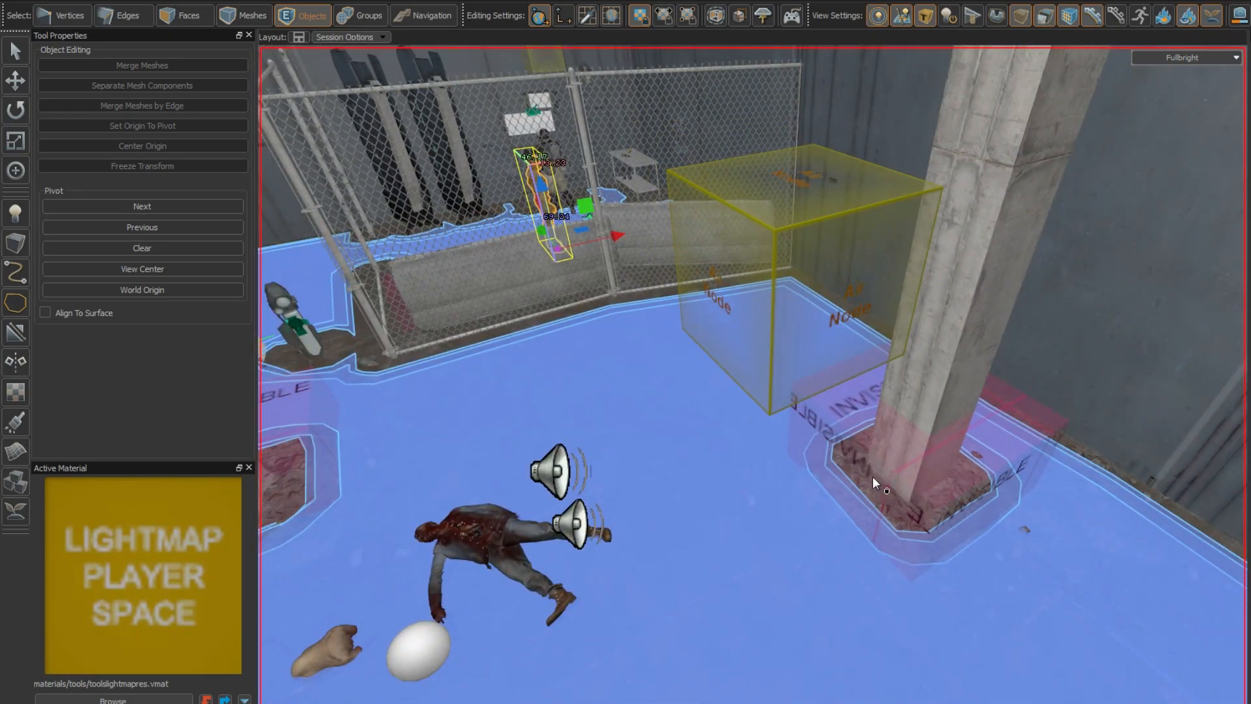
{"action": "right_click_drag", "start_coordinate": [933, 441], "coordinate": [752, 379]}
{"action": "left_click_drag", "start_coordinate": [511, 314], "coordinate": [389, 381]}
{"action": "right_click_drag", "start_coordinate": [389, 382], "coordinate": [521, 396]}
{"action": "left_click_drag", "start_coordinate": [765, 315], "coordinate": [1036, 307]}
{"action": "right_click_drag", "start_coordinate": [888, 351], "coordinate": [752, 378]}
Step: Delete the clip block, concrete barrier and chain-link fence panel nearest the wall
{"action": "left_click", "coordinate": [724, 479]}
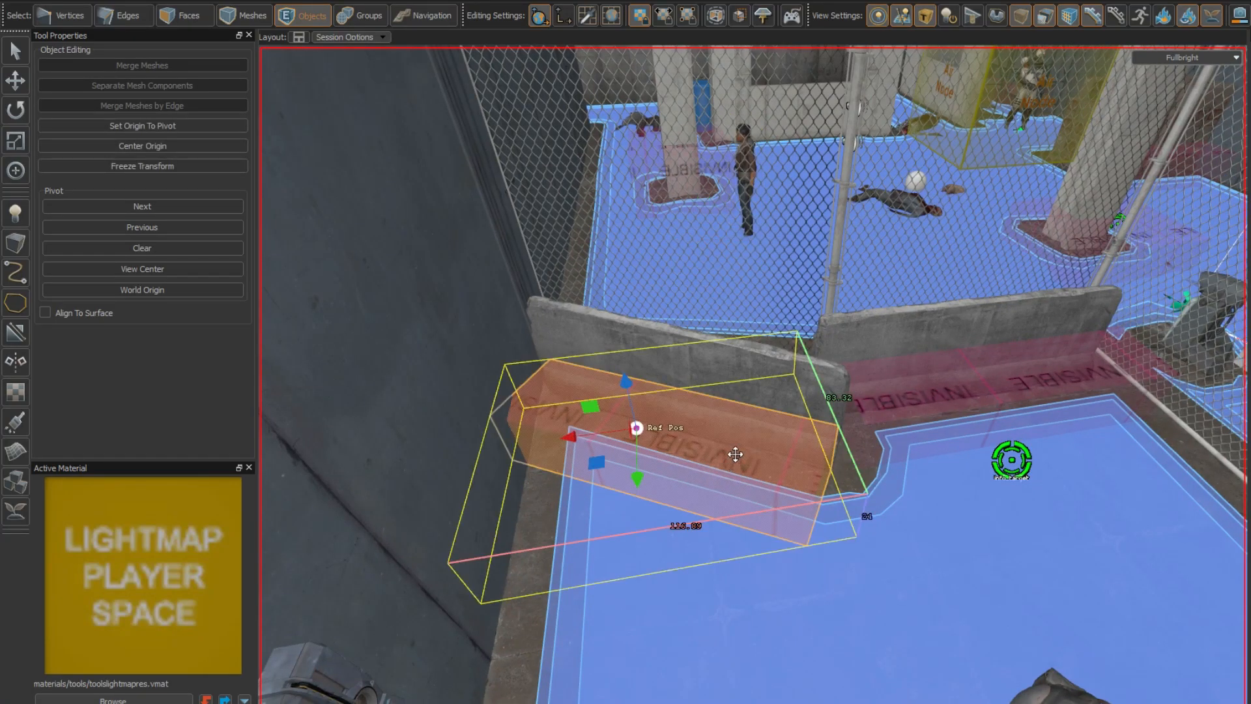
{"action": "right_click_drag", "start_coordinate": [734, 456], "coordinate": [763, 515]}
{"action": "key", "text": "Delete"}
{"action": "left_click", "coordinate": [755, 497]}
{"action": "key", "text": "Delete"}
{"action": "left_click", "coordinate": [661, 270]}
{"action": "key", "text": "Delete"}
Step: Select the remaining barrier's clip block and then the concrete pillar, and examine the nav mesh around the pillars and barrel
{"action": "left_click", "coordinate": [874, 509]}
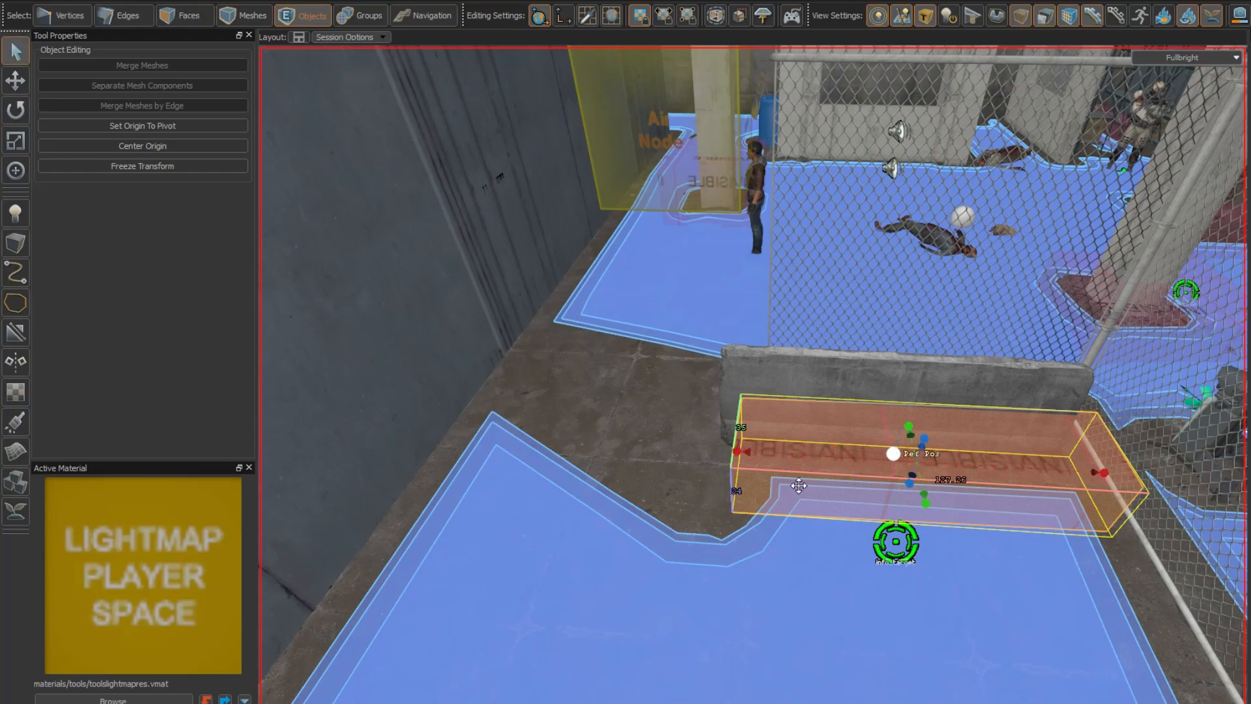
{"action": "right_click_drag", "start_coordinate": [629, 445], "coordinate": [652, 419]}
{"action": "key", "text": "a"}
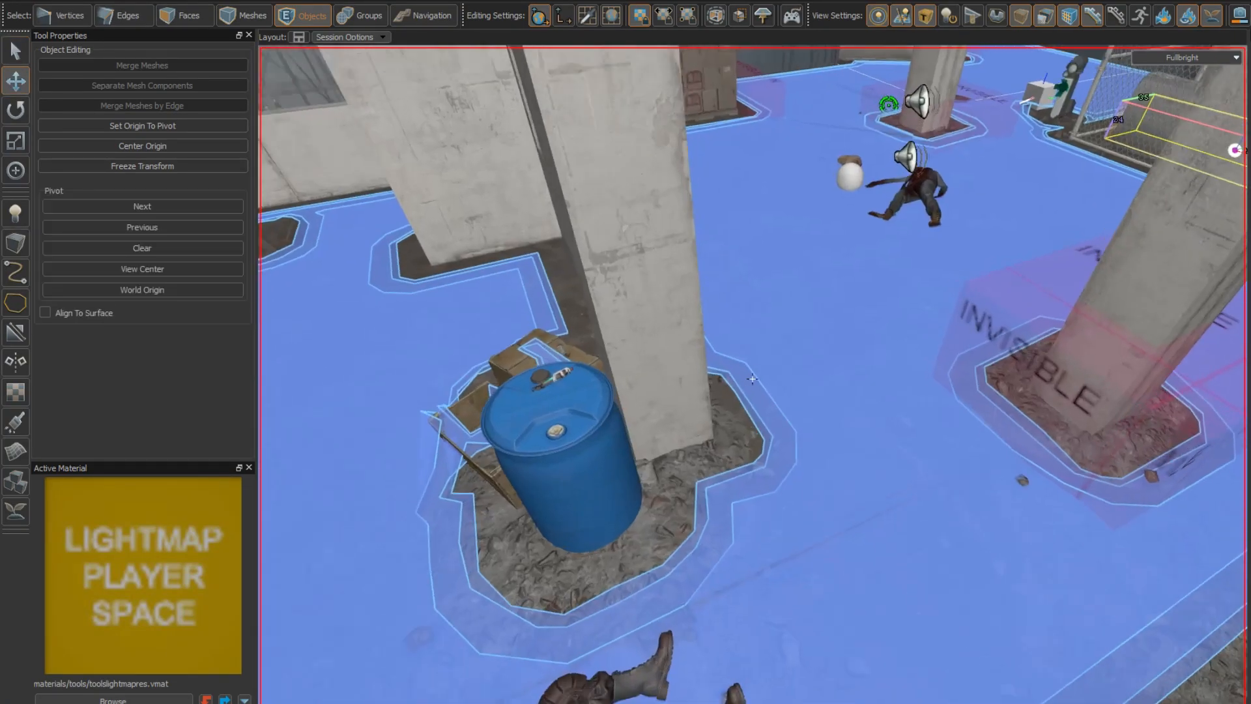
{"action": "right_click_drag", "start_coordinate": [707, 456], "coordinate": [755, 443]}
{"action": "left_click", "coordinate": [1069, 350]}
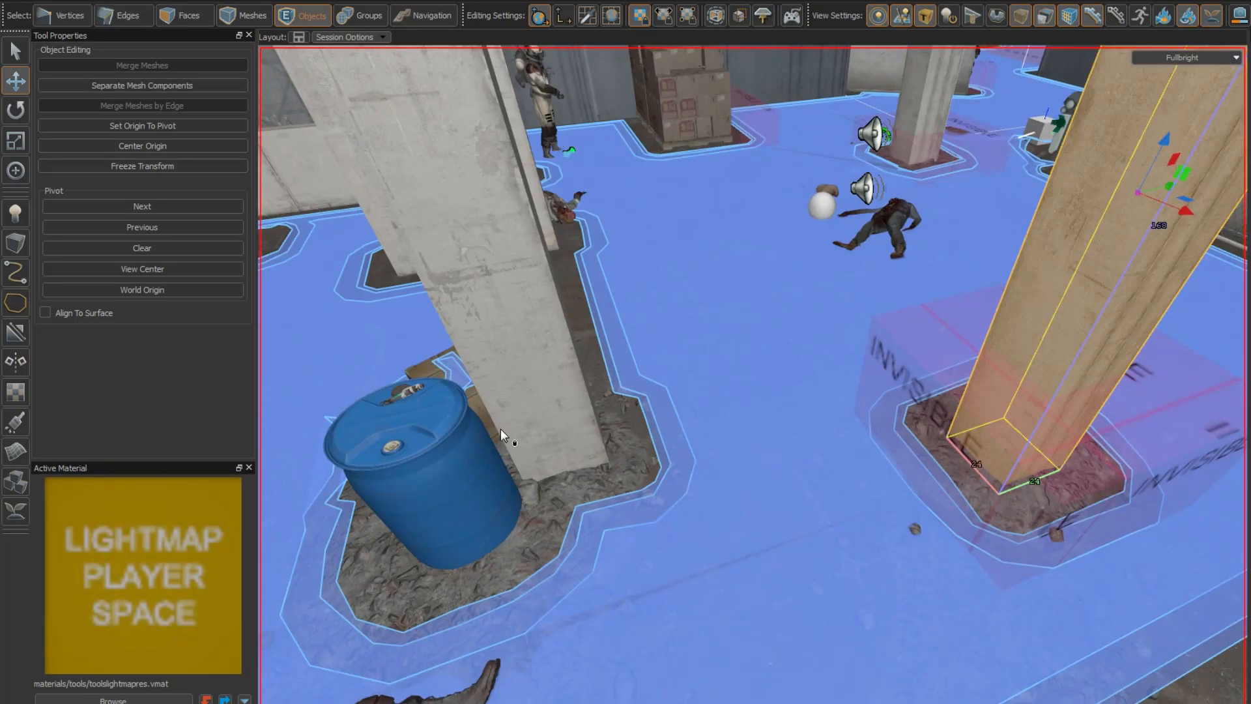
{"action": "key", "text": "s"}
{"action": "right_click_drag", "start_coordinate": [530, 406], "coordinate": [715, 427]}
{"action": "key", "text": "d"}
{"action": "key", "text": "Escape"}
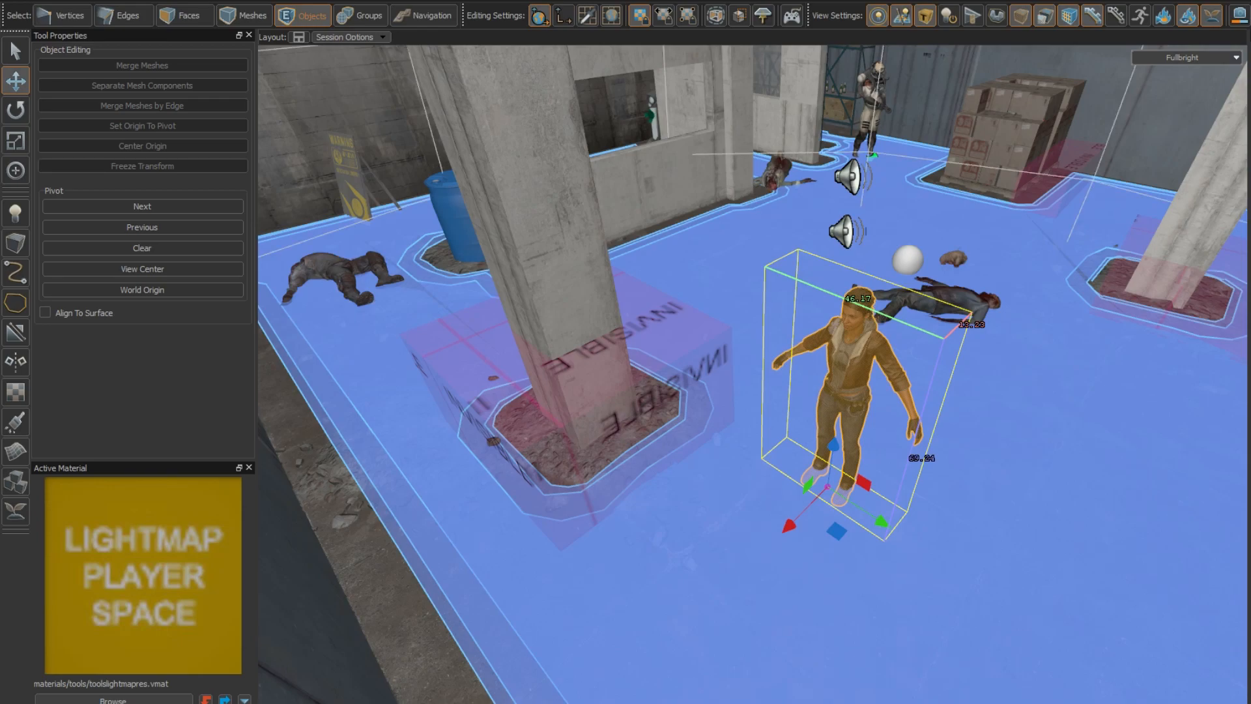
Step: Move the human figure from the open floor up against the concrete pillar surrounded by the clip block
{"action": "left_click", "coordinate": [904, 17]}
{"action": "left_click", "coordinate": [903, 16]}
{"action": "right_click_drag", "start_coordinate": [847, 261], "coordinate": [752, 379]}
{"action": "left_click", "coordinate": [876, 329]}
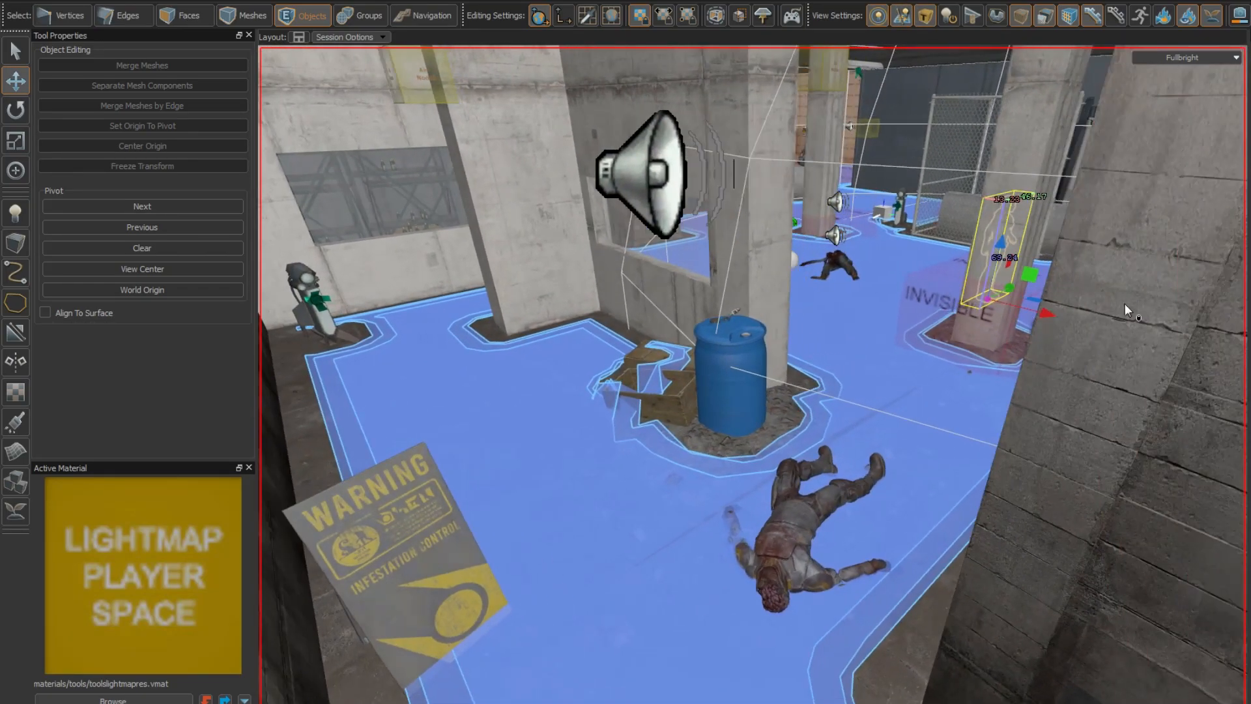
{"action": "left_click", "coordinate": [847, 342]}
{"action": "left_click", "coordinate": [989, 280]}
{"action": "right_click_drag", "start_coordinate": [989, 280], "coordinate": [752, 379]}
Step: Move the human figure beside the blue barrel, and then into the corner by the windowed wall
{"action": "left_click_drag", "start_coordinate": [949, 355], "coordinate": [870, 340]}
{"action": "right_click_drag", "start_coordinate": [919, 327], "coordinate": [1046, 315]}
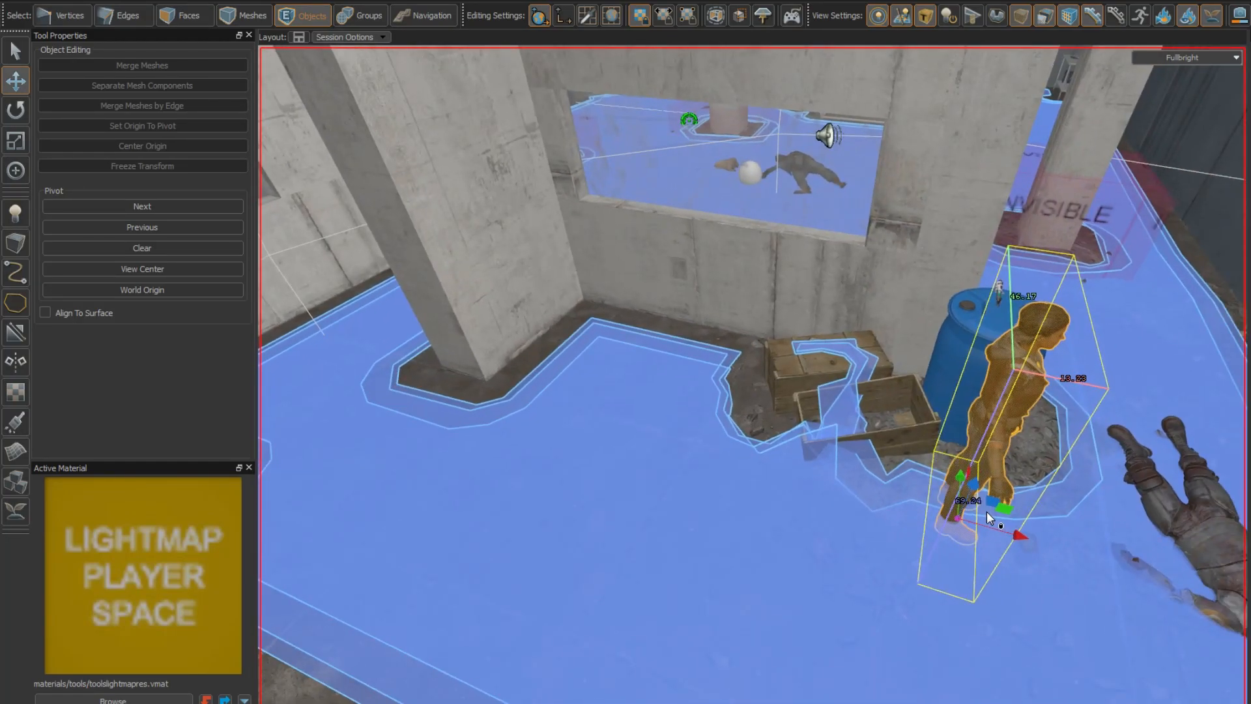
{"action": "left_click_drag", "start_coordinate": [992, 506], "coordinate": [597, 342]}
{"action": "right_click_drag", "start_coordinate": [597, 342], "coordinate": [753, 379]}
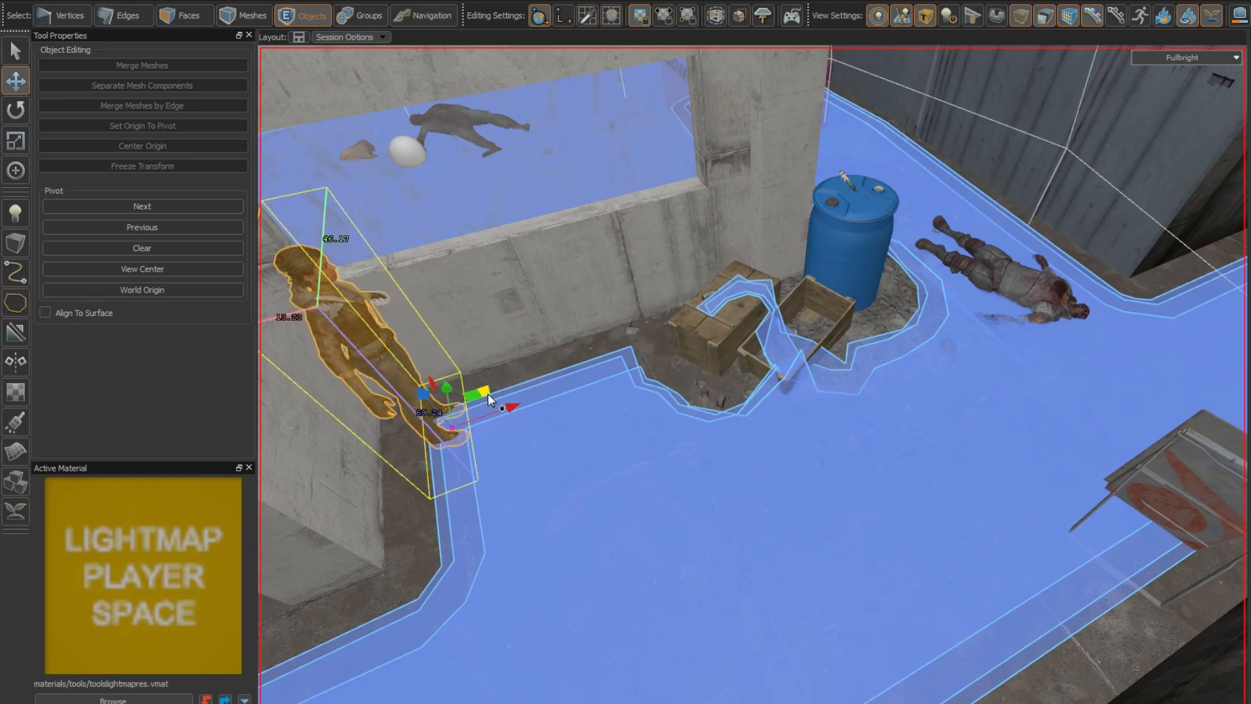
Step: Move the human figure to the corridor opening just past the body near the barrel
{"action": "left_click_drag", "start_coordinate": [486, 390], "coordinate": [1130, 306]}
{"action": "right_click_drag", "start_coordinate": [1156, 320], "coordinate": [752, 378]}
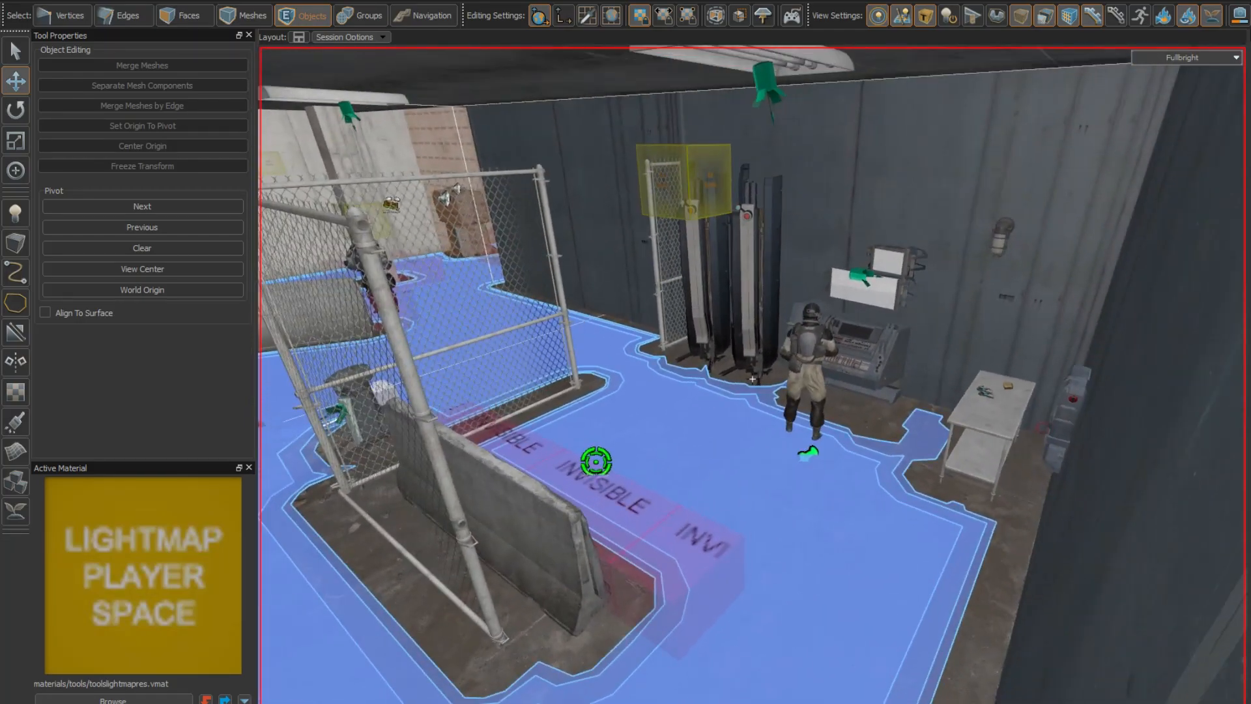
Step: Open the properties of the soldier at the console and set its Override Advance Range to 200
{"action": "right_click_drag", "start_coordinate": [825, 362], "coordinate": [793, 344]}
{"action": "mouse_move", "coordinate": [722, 317]}
{"action": "right_mouse_down"}
{"action": "mouse_move", "coordinate": [753, 378]}
{"action": "mouse_move", "coordinate": [706, 326]}
{"action": "right_mouse_up"}
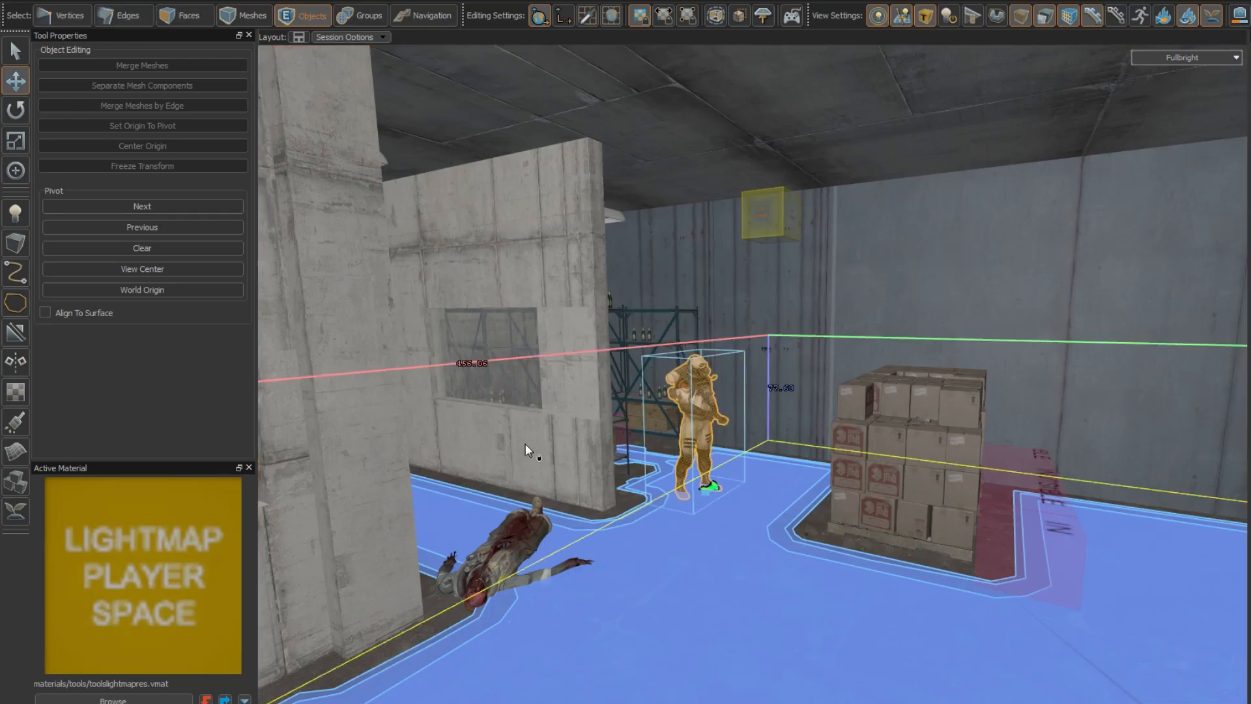
{"action": "right_click_drag", "start_coordinate": [702, 399], "coordinate": [854, 435]}
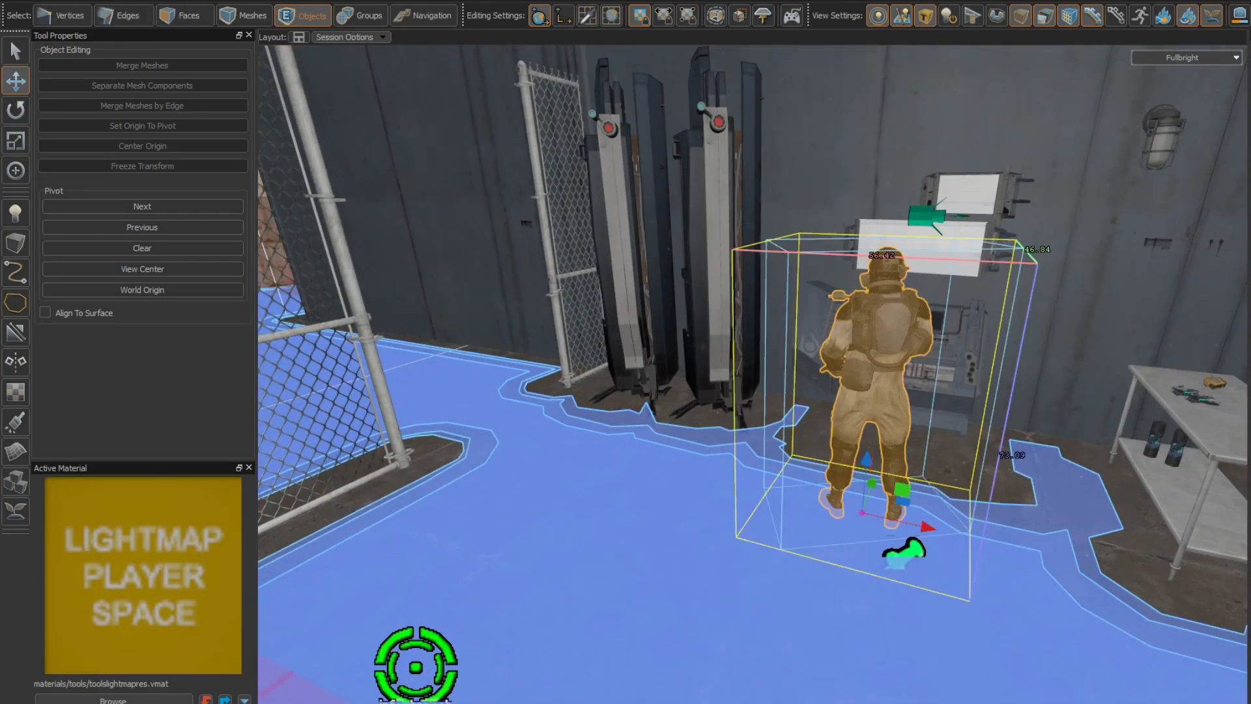
{"action": "double_click", "coordinate": [829, 430]}
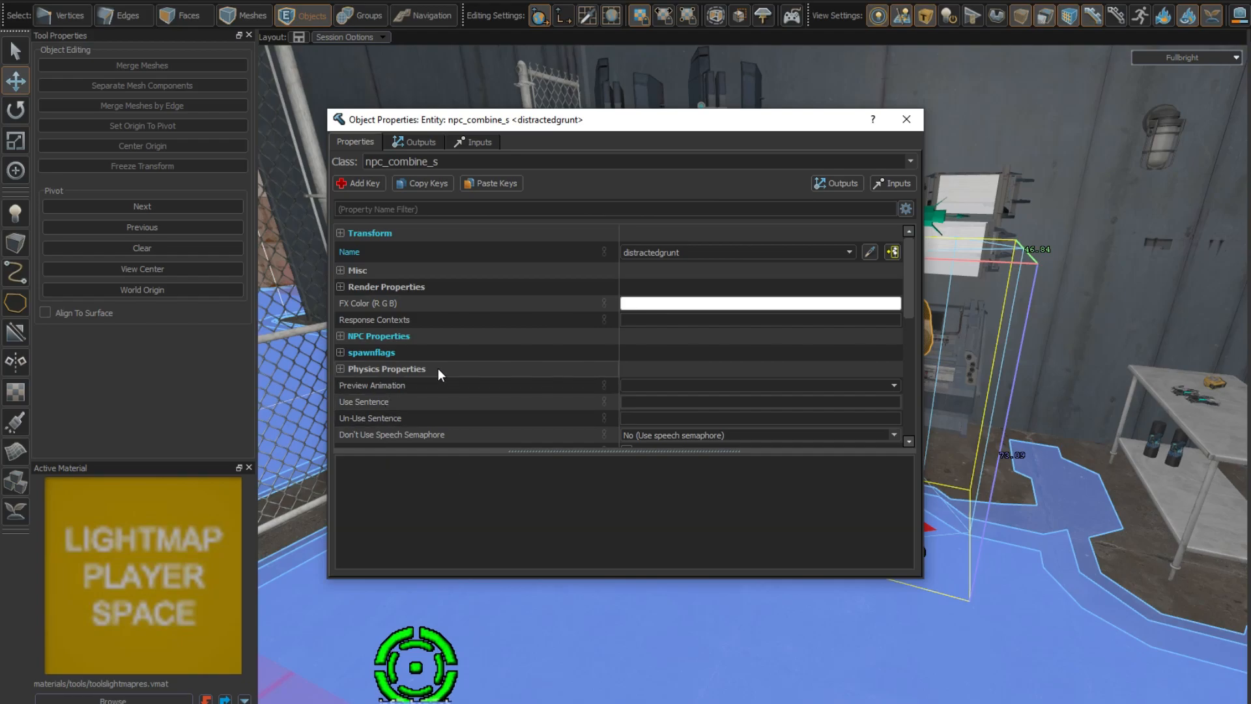
{"action": "scroll", "coordinate": [410, 385], "scroll_direction": "down", "scroll_amount": 4}
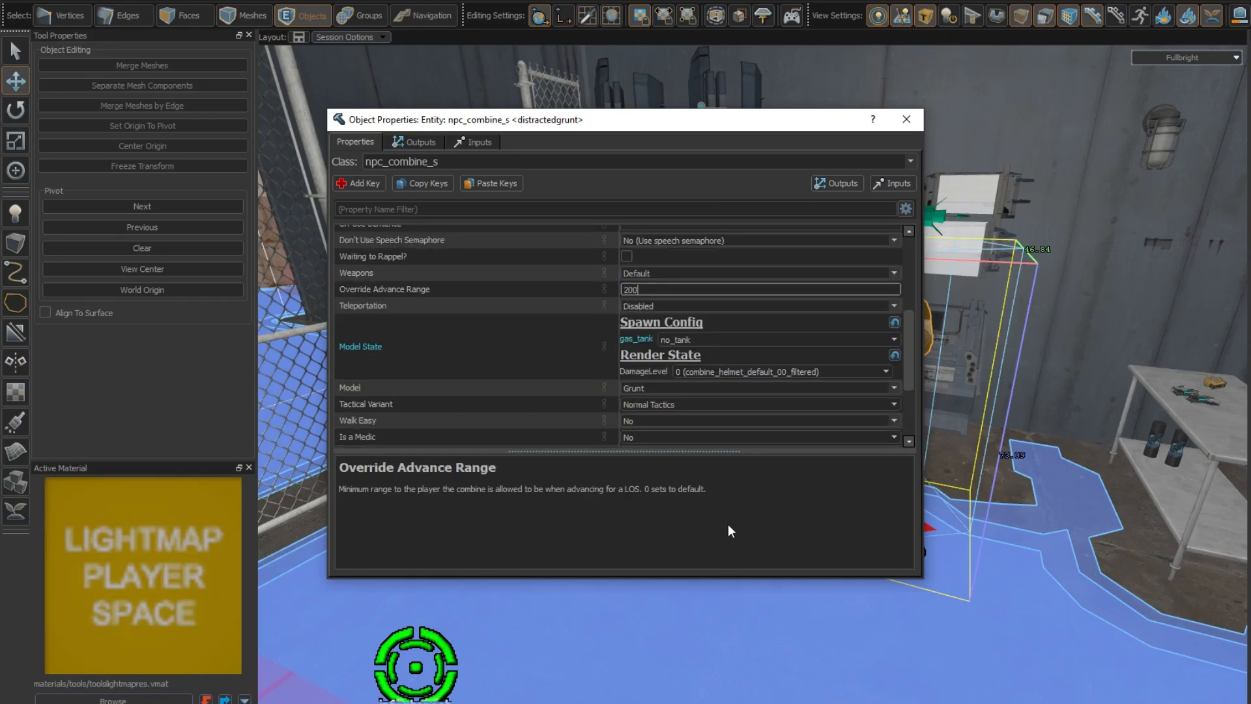
Step: Check the Override Advance Range of the soldier near the shelving and close the properties
{"action": "right_click_drag", "start_coordinate": [1112, 353], "coordinate": [1090, 365]}
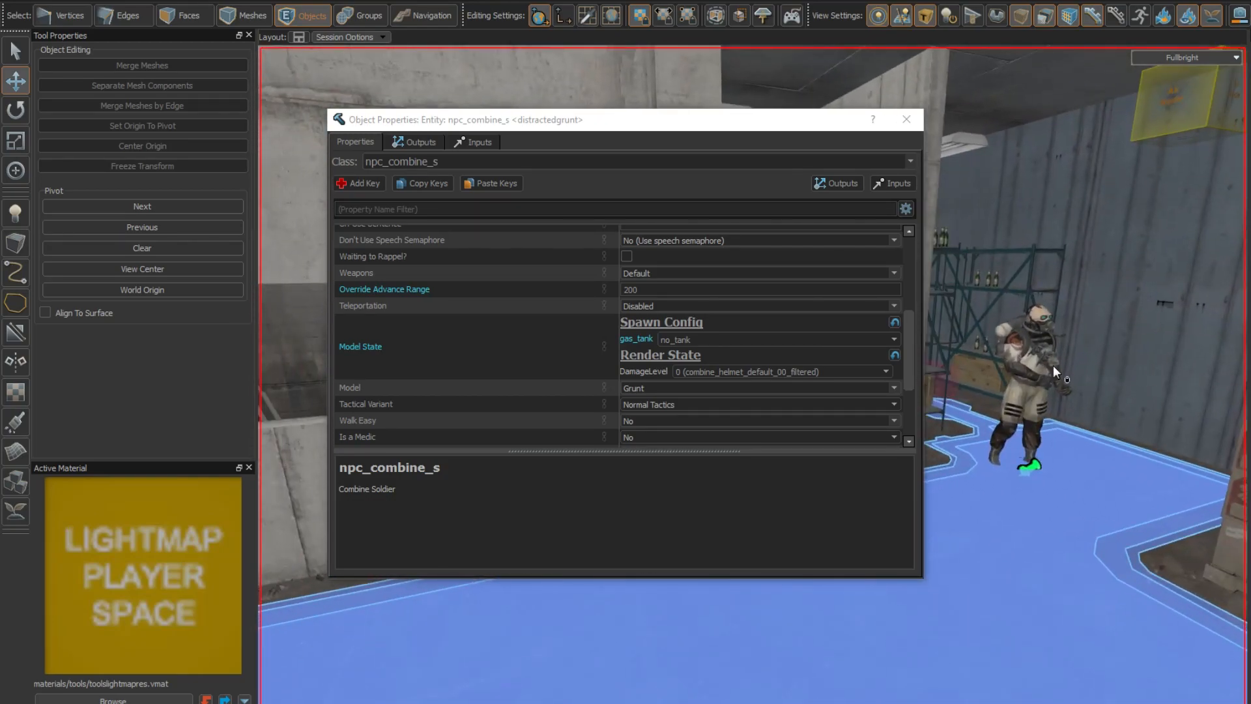
{"action": "left_click", "coordinate": [1037, 376]}
{"action": "scroll", "coordinate": [560, 361], "scroll_direction": "up", "scroll_amount": 1}
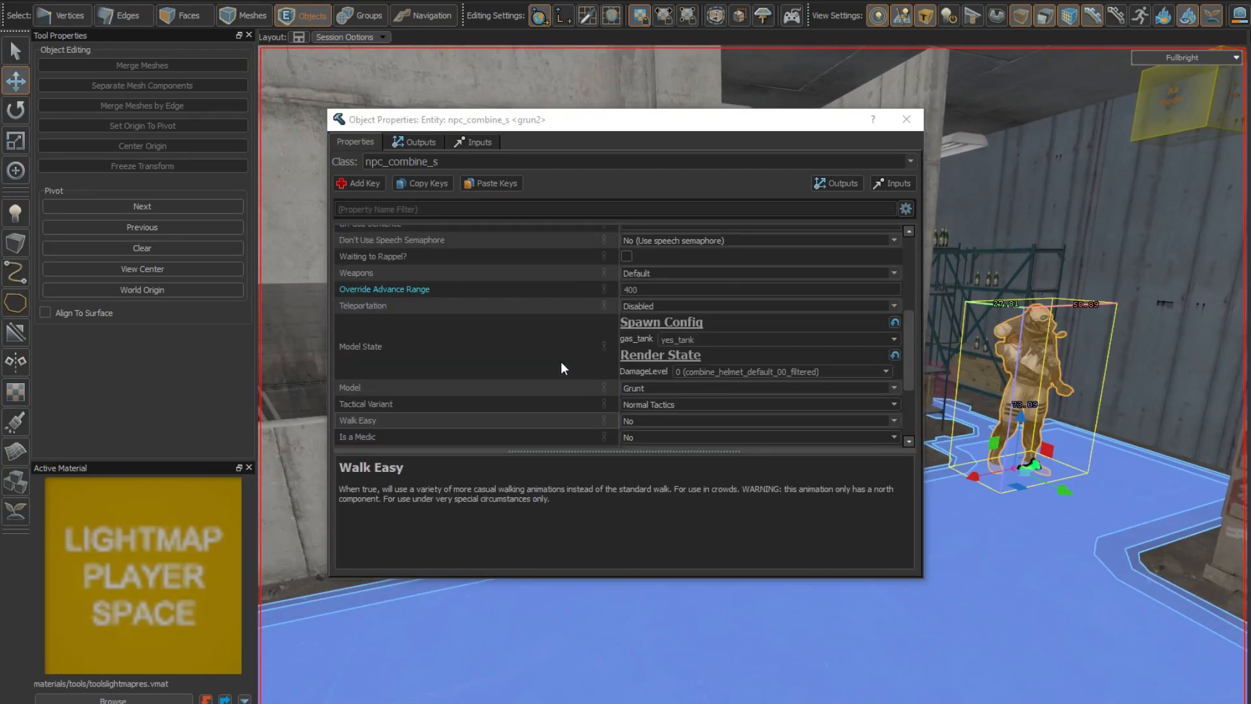
{"action": "left_click", "coordinate": [657, 289]}
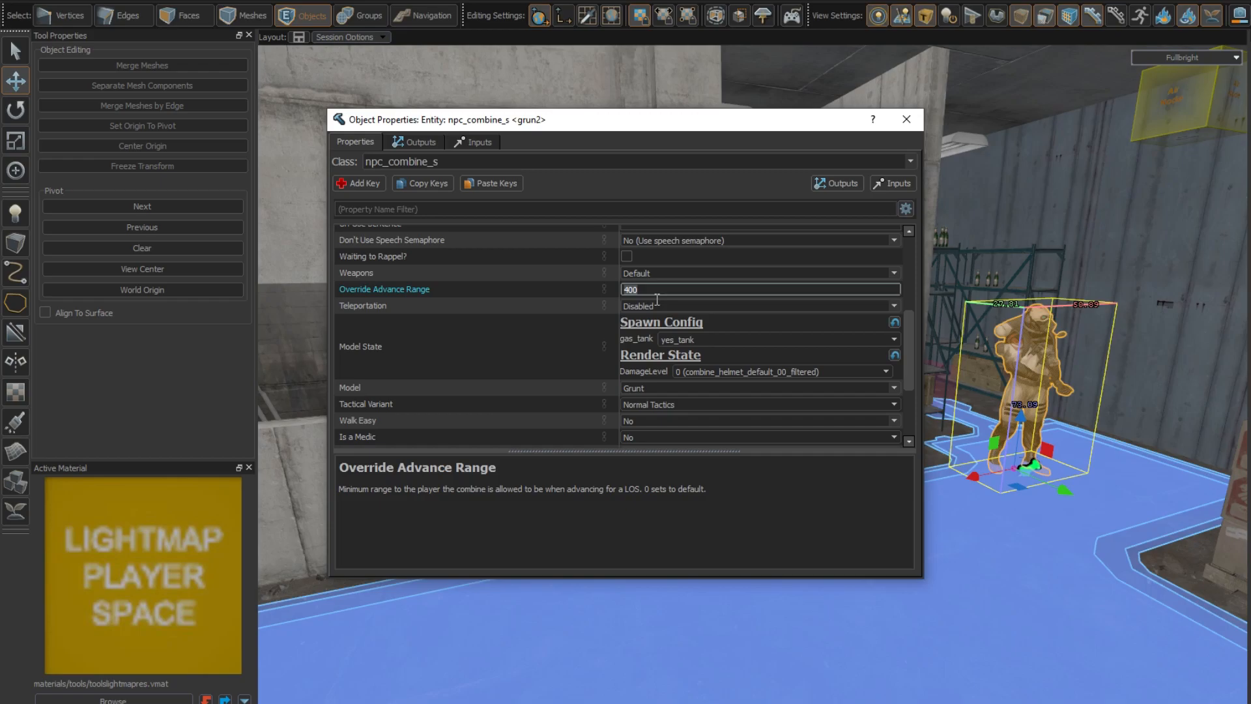
{"action": "left_click", "coordinate": [909, 122]}
Step: Select the human figure at the corridor opening and examine the sightlines between it and the rest of the combat room
{"action": "key", "text": "z"}
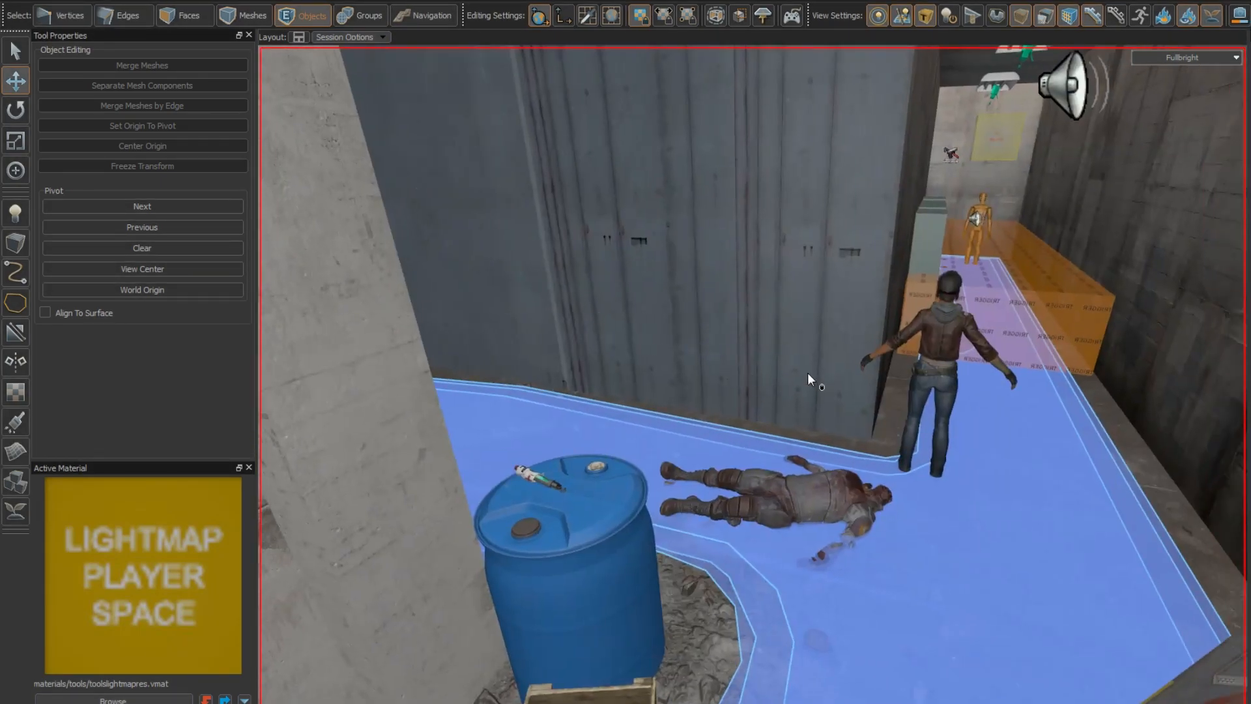
{"action": "left_click", "coordinate": [948, 328]}
{"action": "key", "text": "z"}
{"action": "key", "text": "z"}
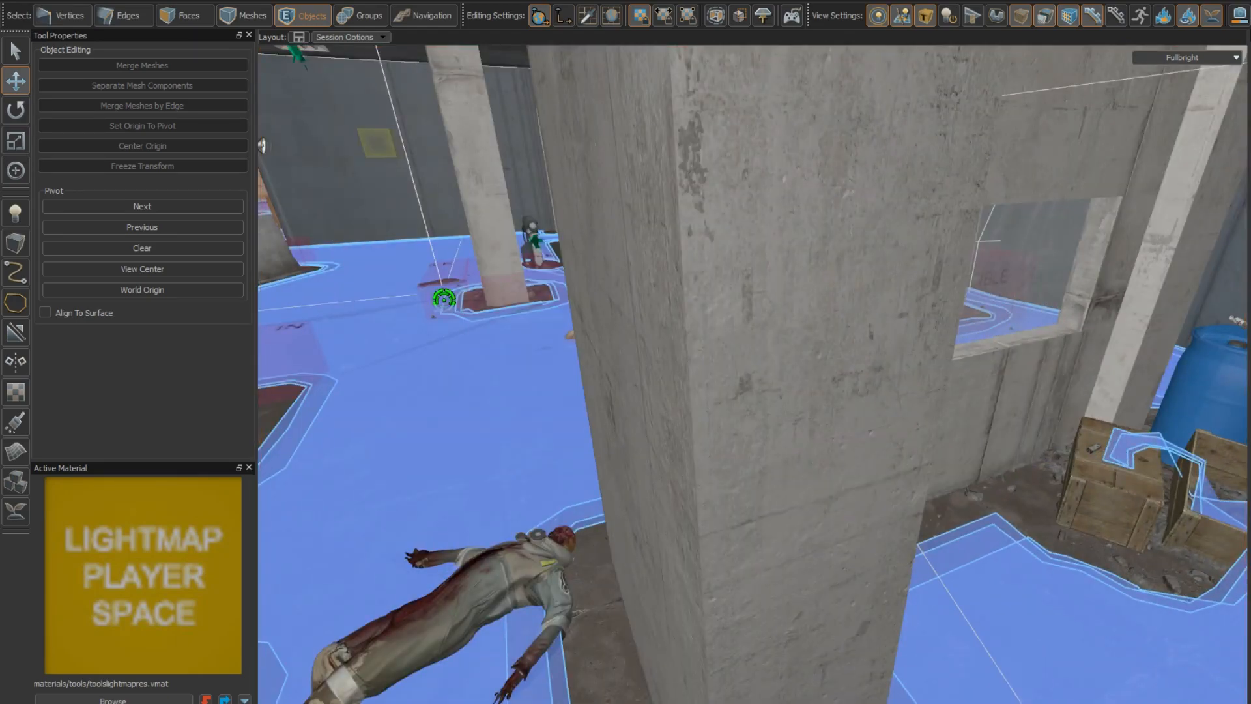
{"action": "key", "text": "z"}
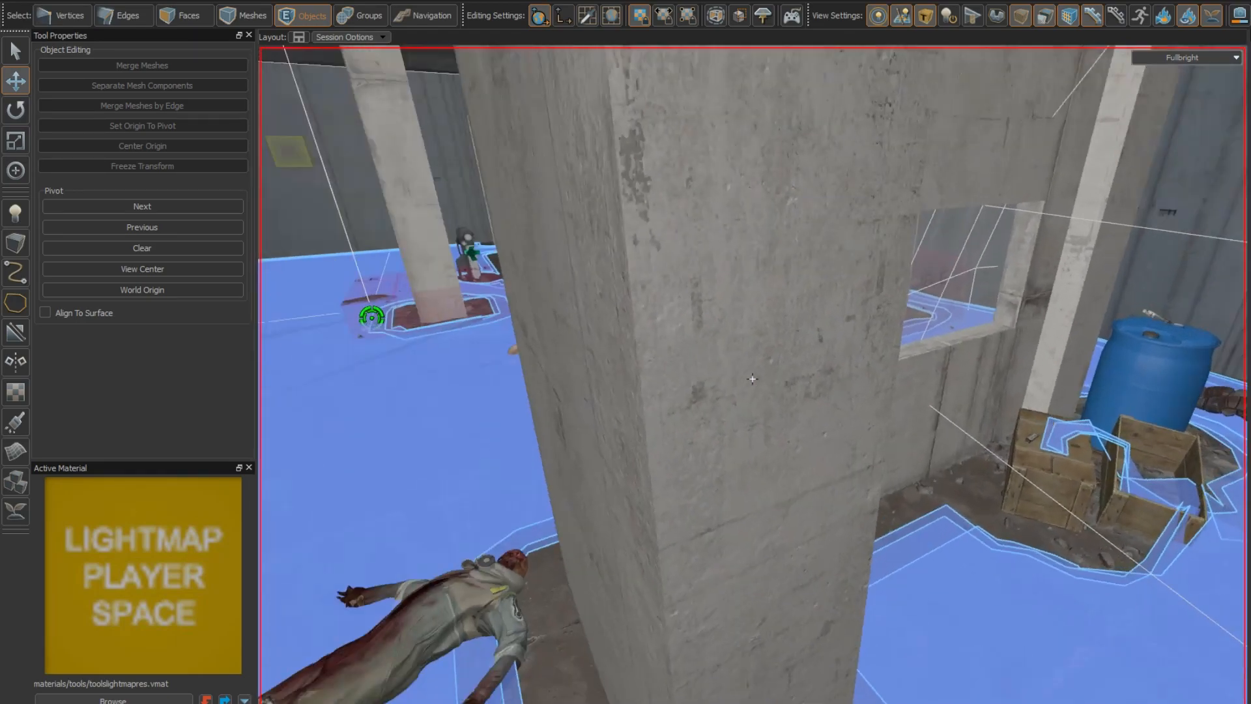
{"action": "key", "text": "w"}
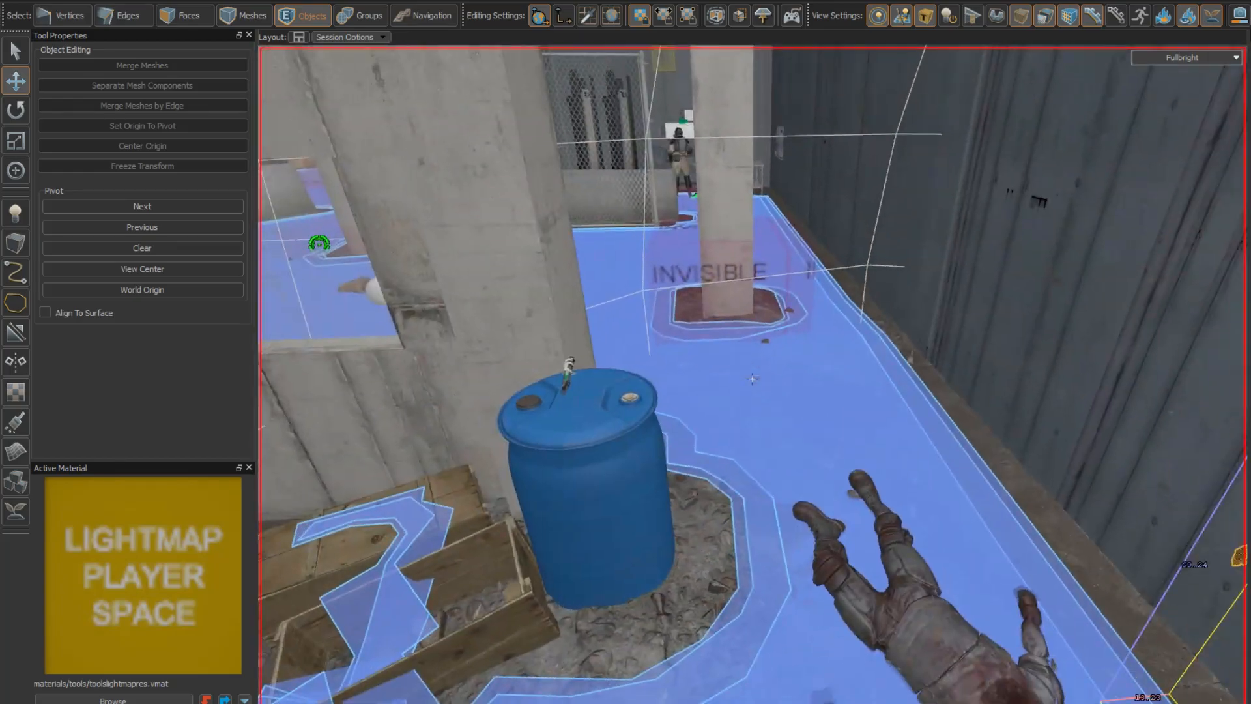
{"action": "key", "text": "s"}
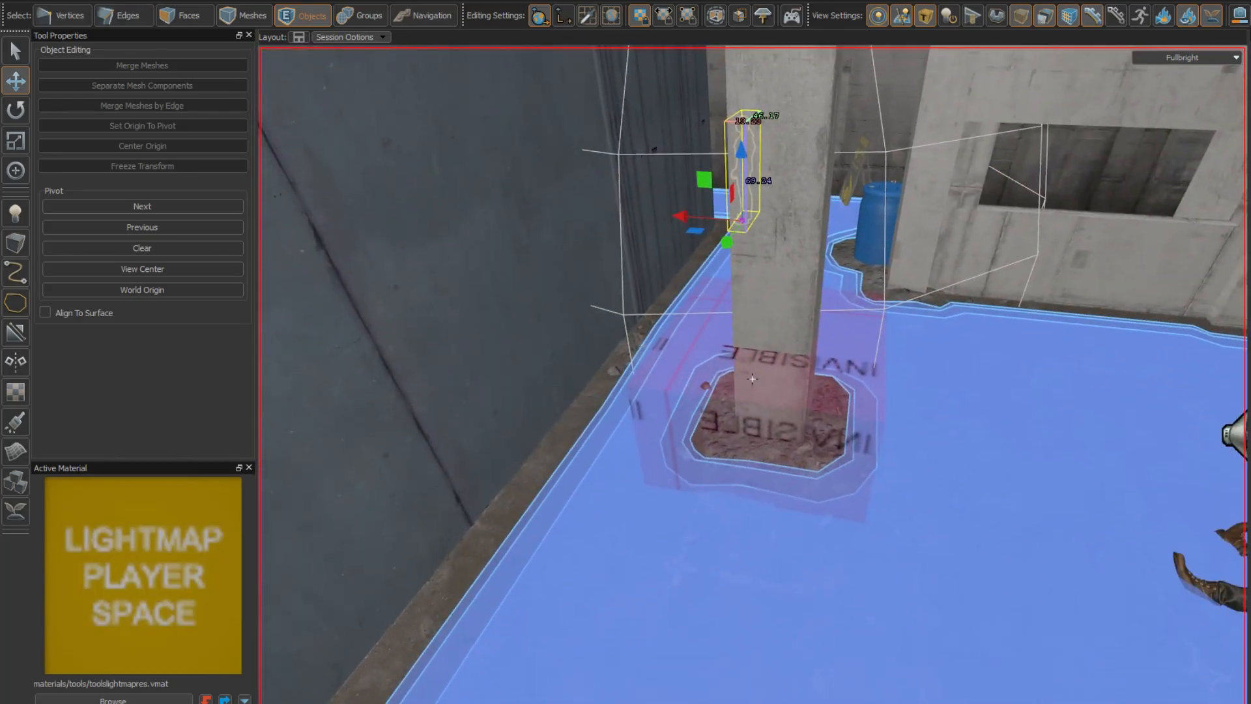
{"action": "key", "text": "w"}
{"action": "key", "text": "d"}
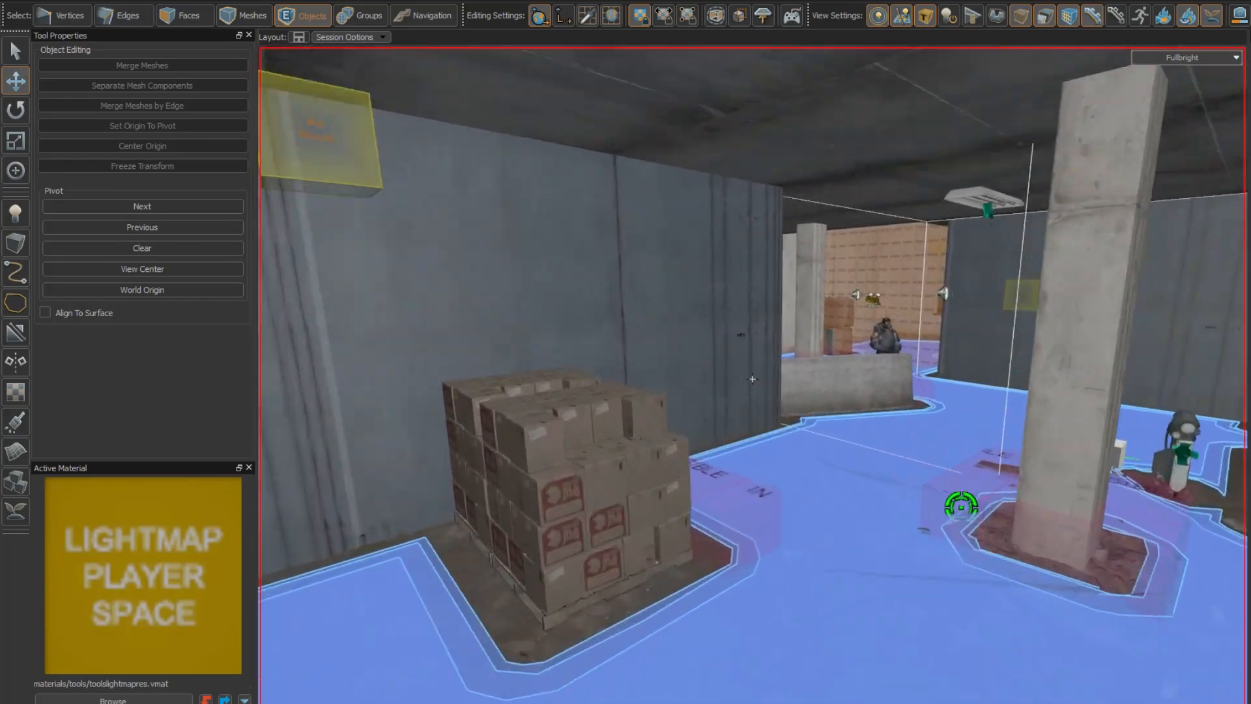
{"action": "key", "text": "z"}
{"action": "key", "text": "z"}
{"action": "key", "text": "w"}
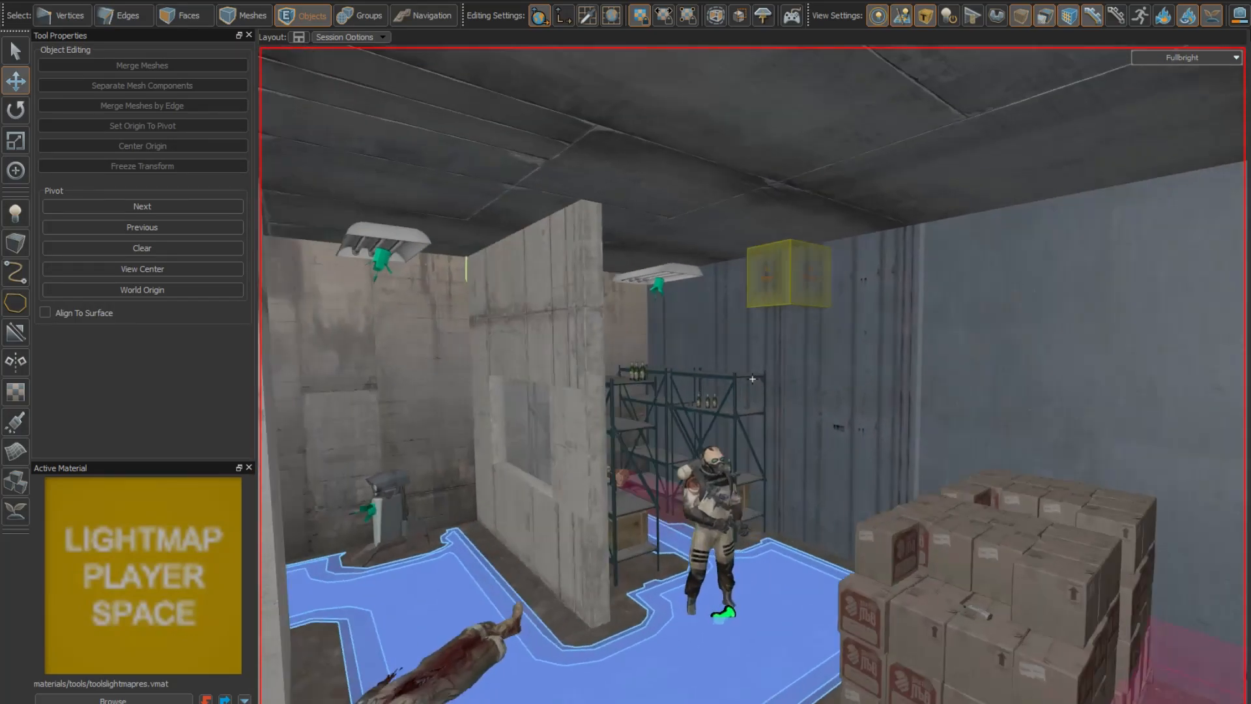
Step: Delete the two shelving racks along the windowed partition, keeping the racks against the metal wall
{"action": "key", "text": "s"}
{"action": "key", "text": "z"}
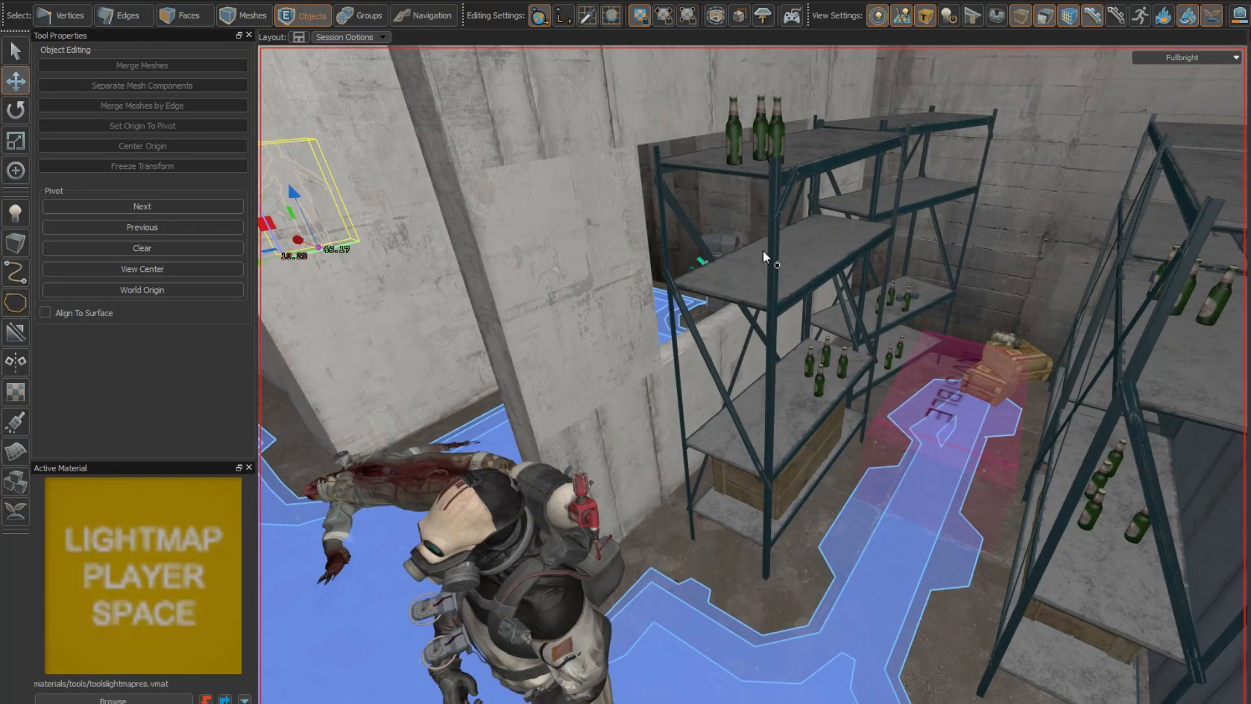
{"action": "key", "text": "z"}
{"action": "key", "text": "w"}
{"action": "key", "text": "s"}
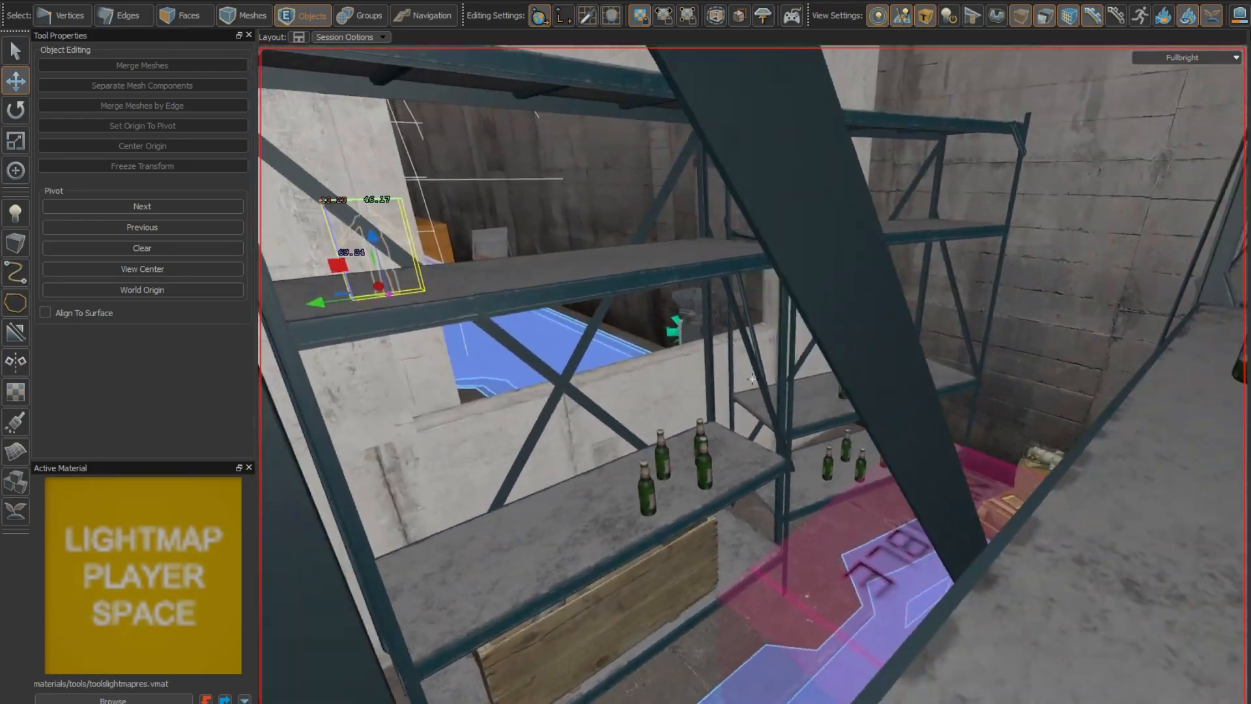
{"action": "key", "text": "s"}
{"action": "key", "text": "d"}
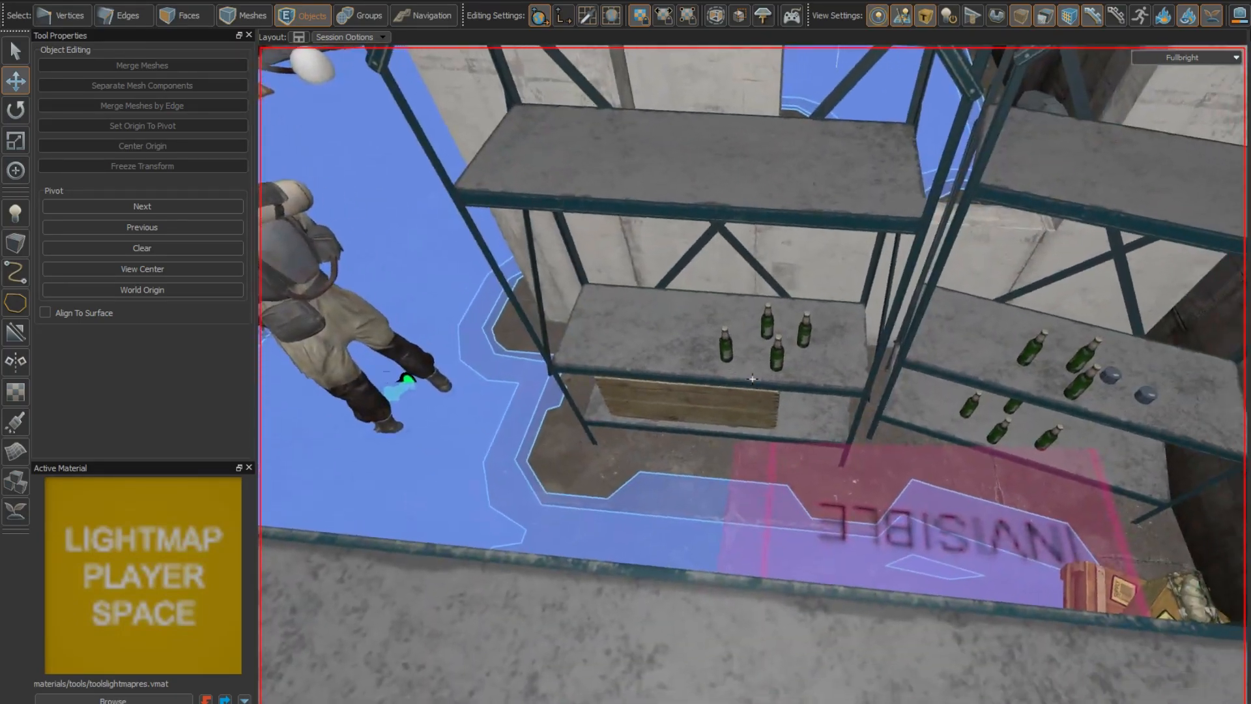
{"action": "key", "text": "w"}
{"action": "key", "text": "a"}
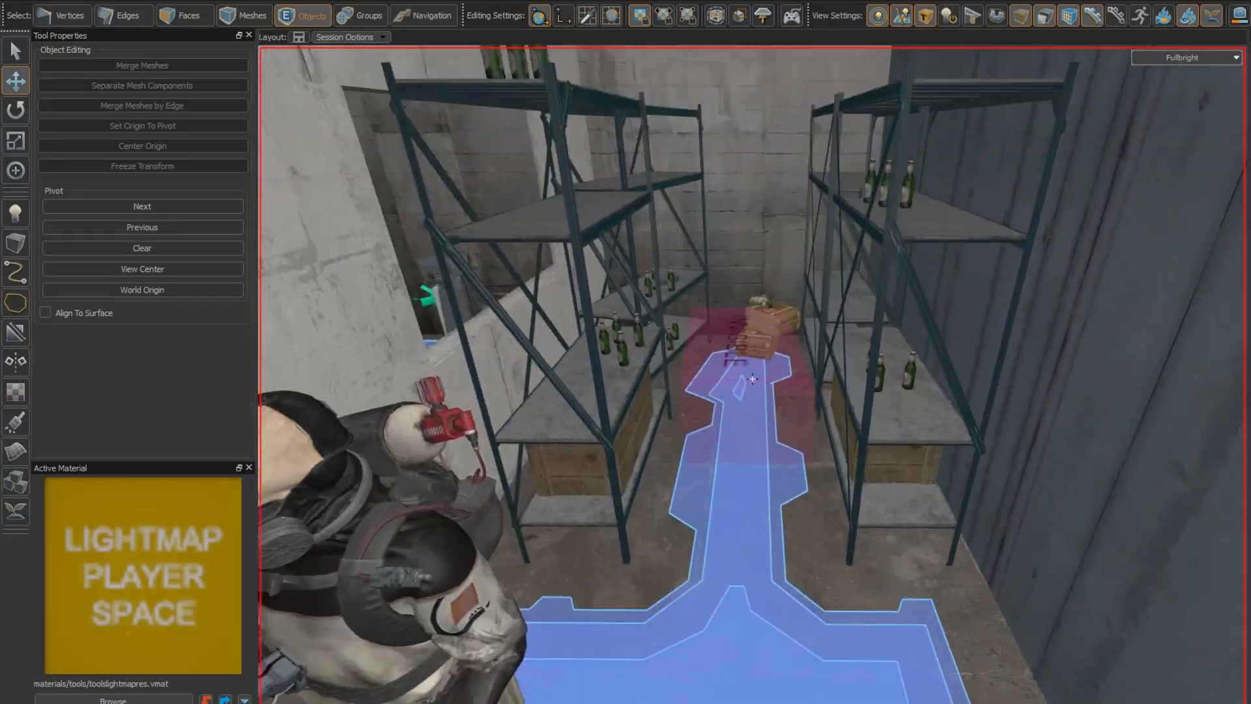
{"action": "key", "text": "a"}
{"action": "key", "text": "s"}
{"action": "key", "text": "w"}
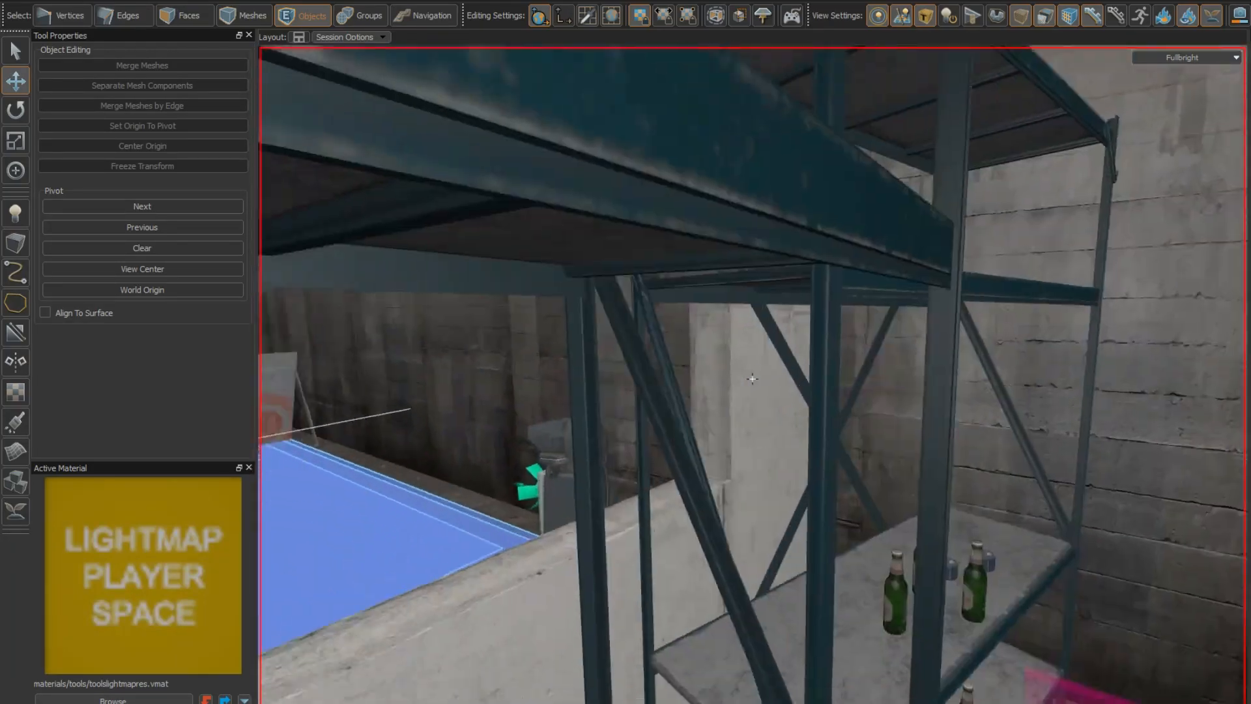
{"action": "key", "text": "s"}
{"action": "left_click", "coordinate": [890, 362]}
{"action": "key", "text": "Delete"}
{"action": "left_click", "coordinate": [803, 450]}
{"action": "key", "text": "Delete"}
Step: Delete the pallet of boxes closest to the metal wall, leaving the neighbouring pallet beside the invisible clip block
{"action": "key", "text": "z"}
{"action": "key", "text": "z"}
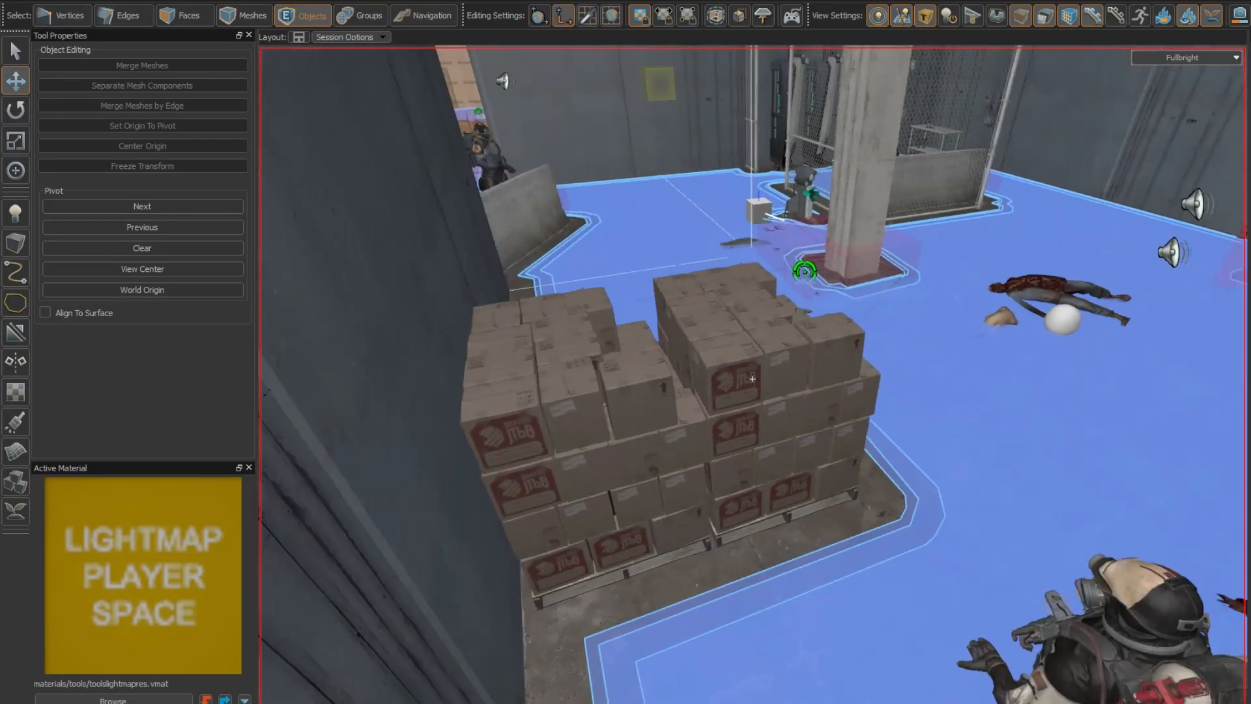
{"action": "key", "text": "w"}
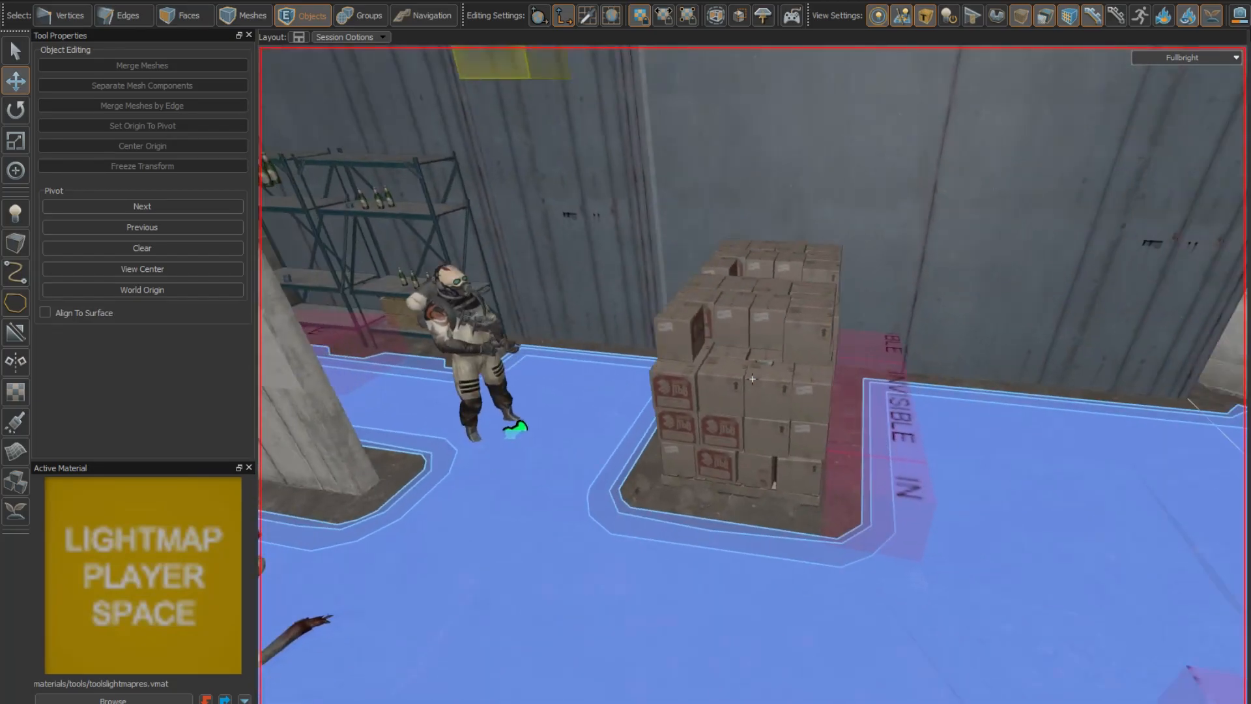
{"action": "key", "text": "d"}
{"action": "key", "text": "z"}
{"action": "key", "text": "z"}
{"action": "key", "text": "z"}
{"action": "mouse_move", "coordinate": [714, 360]}
{"action": "right_mouse_down"}
{"action": "mouse_move", "coordinate": [753, 375]}
{"action": "mouse_move", "coordinate": [734, 345]}
{"action": "right_mouse_up"}
{"action": "key", "text": "a"}
{"action": "key", "text": "d"}
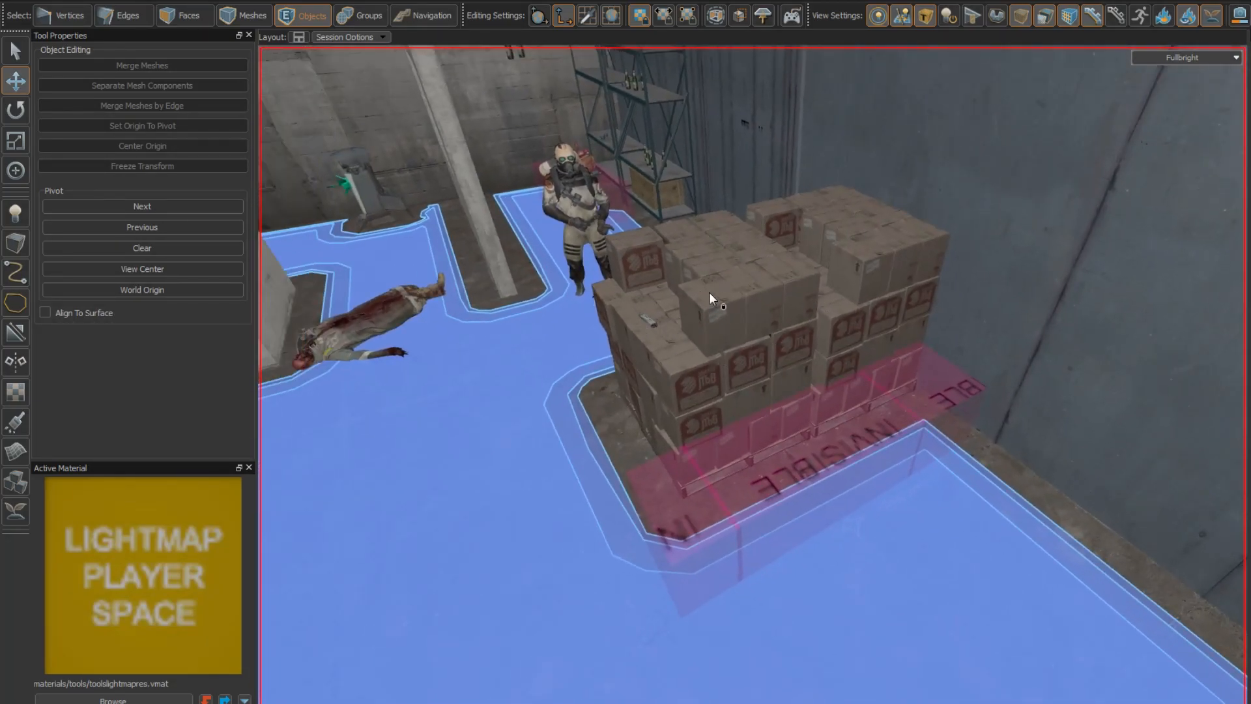
{"action": "double_click", "coordinate": [859, 313]}
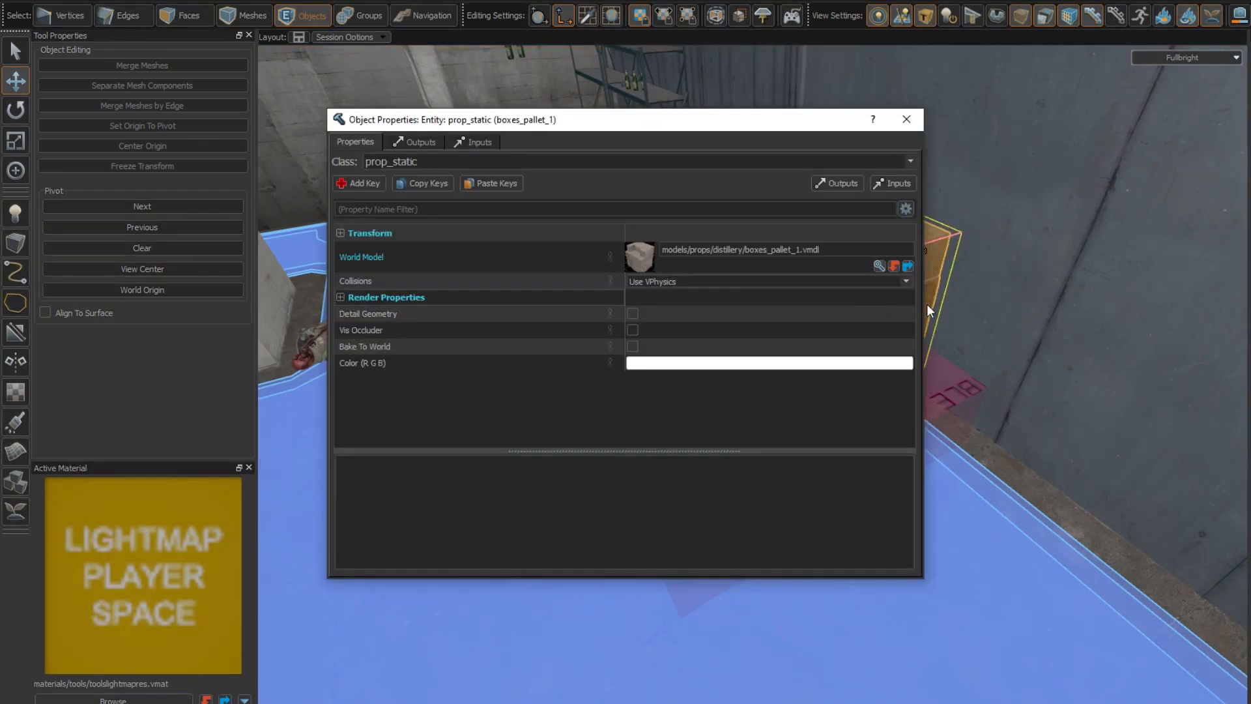
{"action": "left_click", "coordinate": [907, 119]}
{"action": "key", "text": "s"}
{"action": "right_click_drag", "start_coordinate": [867, 318], "coordinate": [841, 316]}
{"action": "left_click", "coordinate": [830, 289]}
{"action": "key", "text": "a"}
{"action": "key", "text": "r"}
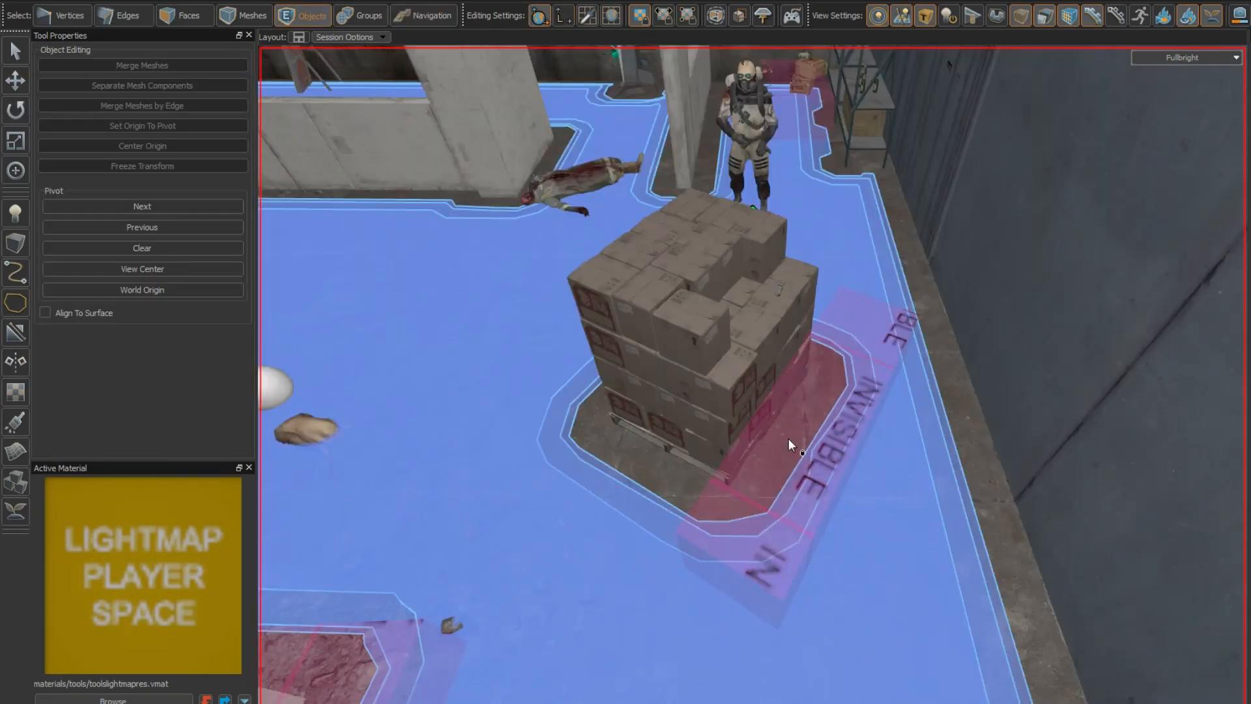
Step: Enlarge the invisible clip block so it surrounds the remaining pallet of boxes on every side
{"action": "right_click_drag", "start_coordinate": [788, 438], "coordinate": [753, 379]}
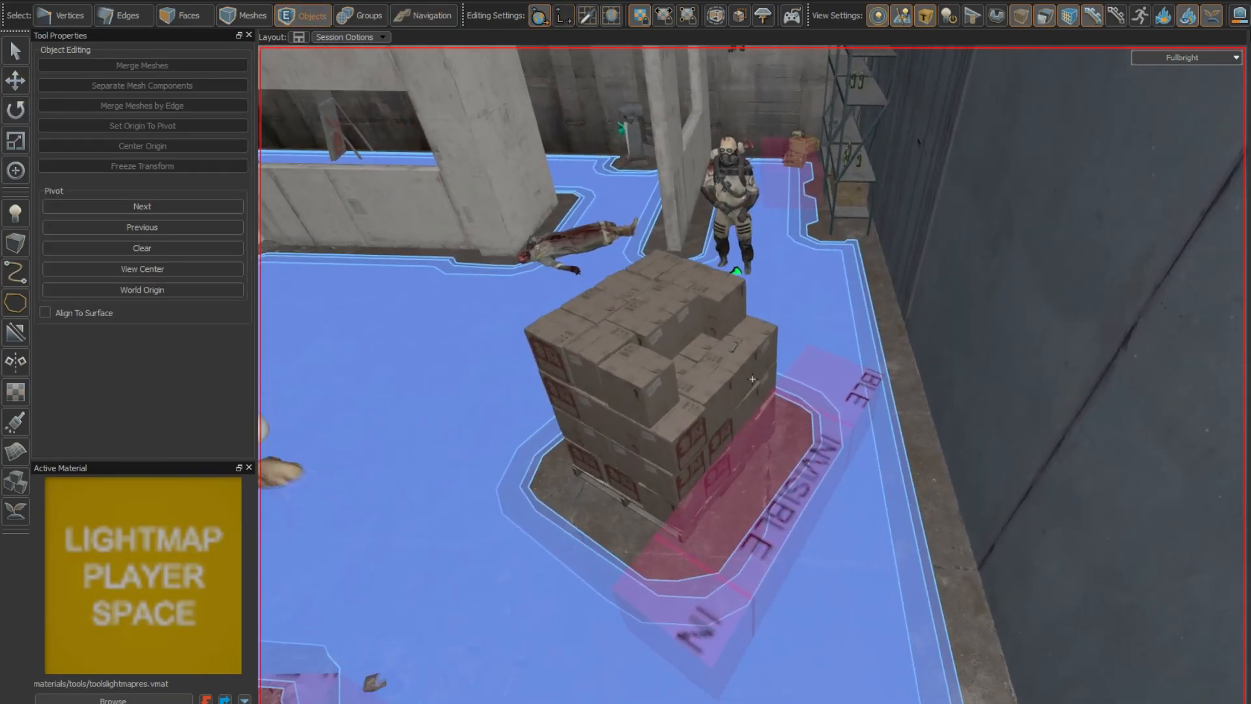
{"action": "key", "text": "d"}
{"action": "mouse_move", "coordinate": [916, 502]}
{"action": "right_mouse_down"}
{"action": "mouse_move", "coordinate": [753, 377]}
{"action": "mouse_move", "coordinate": [917, 502]}
{"action": "right_mouse_up"}
{"action": "right_click_drag", "start_coordinate": [875, 326], "coordinate": [752, 378]}
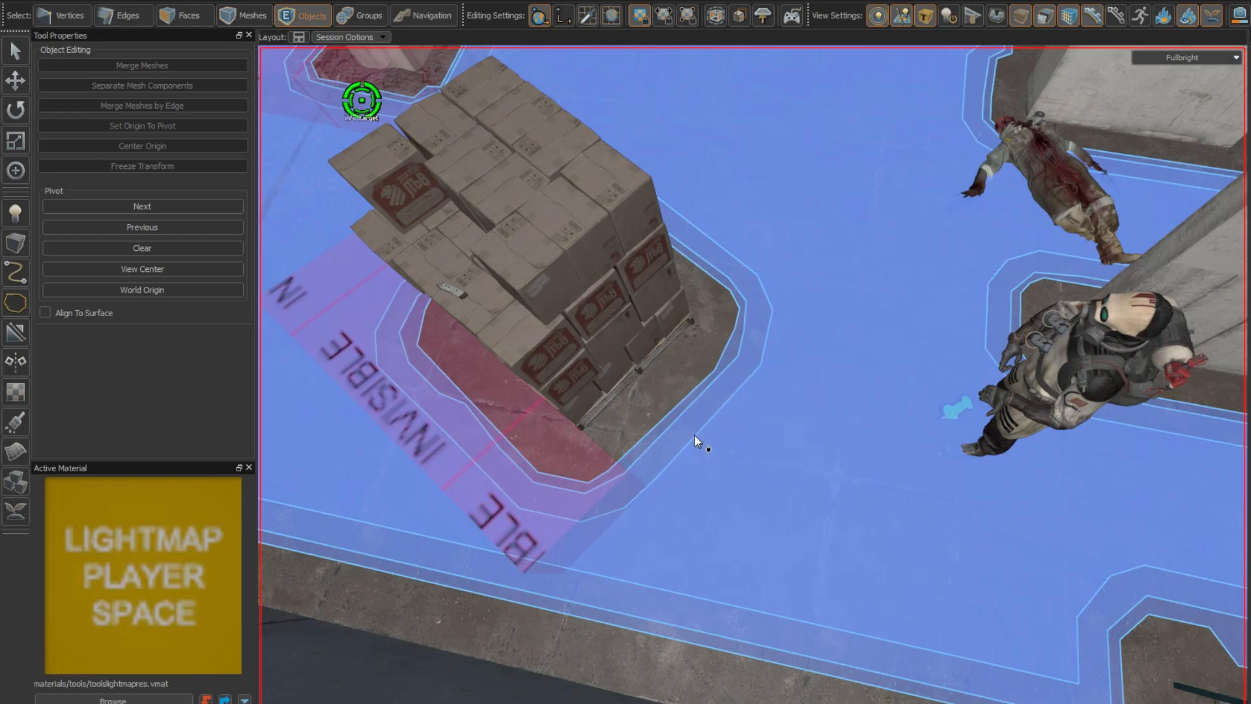
{"action": "mouse_move", "coordinate": [997, 494]}
{"action": "right_mouse_down"}
{"action": "mouse_move", "coordinate": [752, 377]}
{"action": "mouse_move", "coordinate": [1009, 478]}
{"action": "right_mouse_up"}
{"action": "right_click_drag", "start_coordinate": [856, 542], "coordinate": [846, 572]}
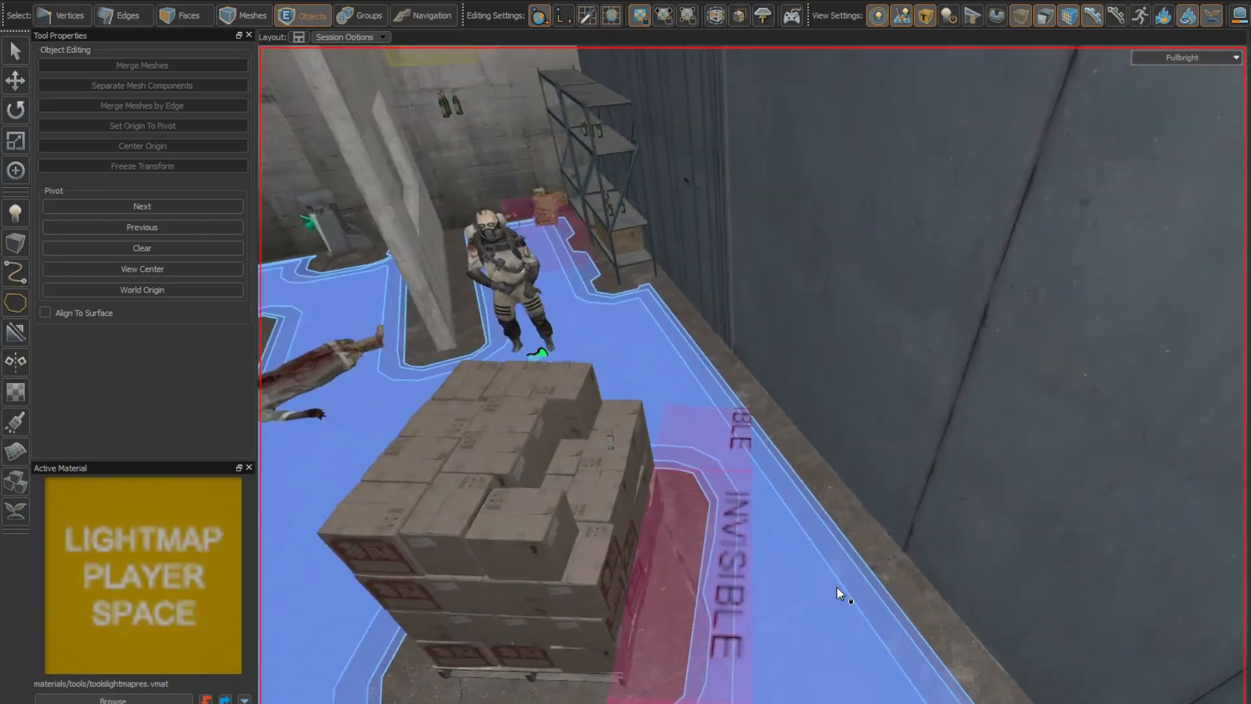
{"action": "right_click_drag", "start_coordinate": [753, 379], "coordinate": [618, 429]}
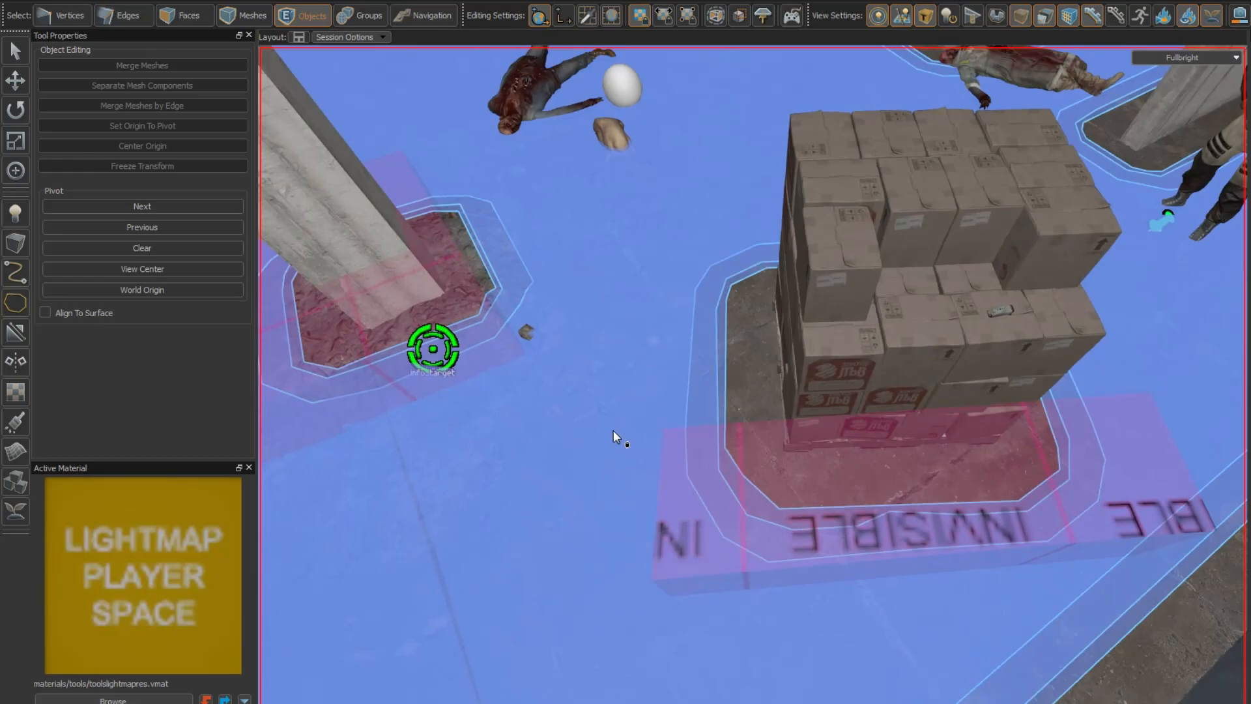
{"action": "left_click", "coordinate": [695, 477]}
{"action": "right_click_drag", "start_coordinate": [695, 477], "coordinate": [752, 379]}
{"action": "key", "text": "q"}
{"action": "right_click_drag", "start_coordinate": [800, 452], "coordinate": [753, 379]}
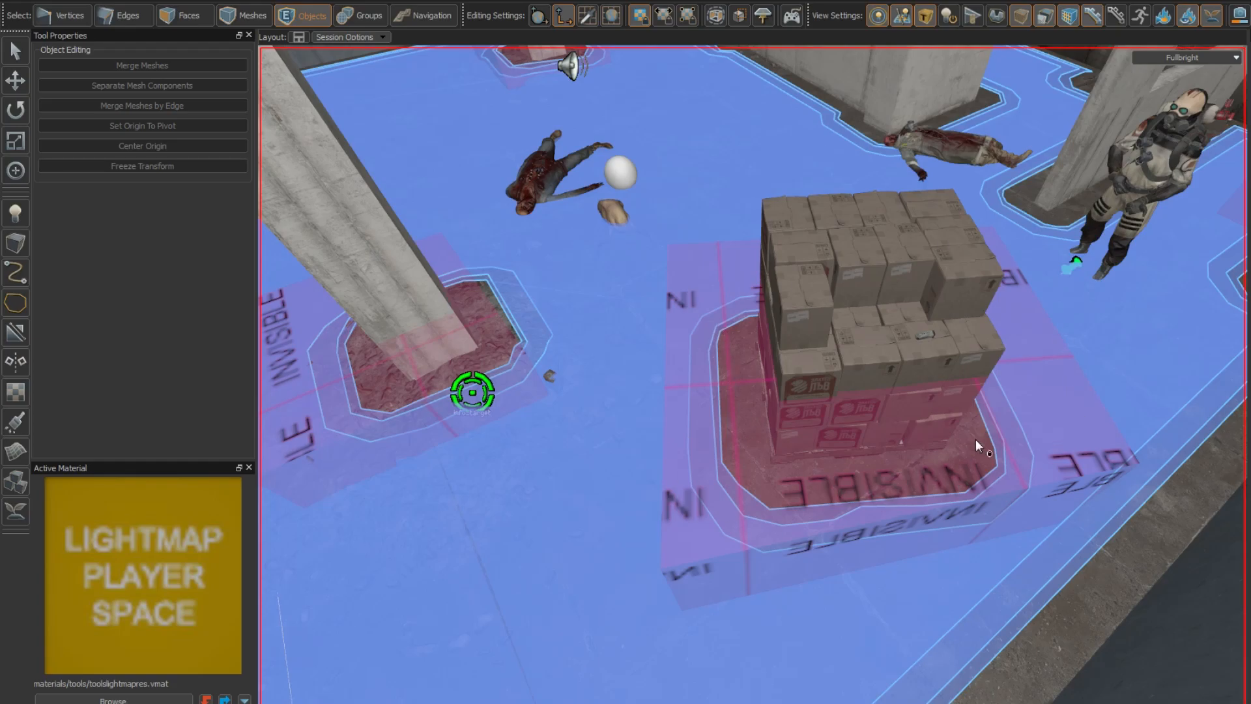
Step: Open a walkable gap between the metal wall's corner and the concrete barrier in front of the heavy soldier
{"action": "left_click_drag", "start_coordinate": [970, 334], "coordinate": [616, 413], "text": "alt"}
{"action": "right_click_drag", "start_coordinate": [624, 384], "coordinate": [714, 375]}
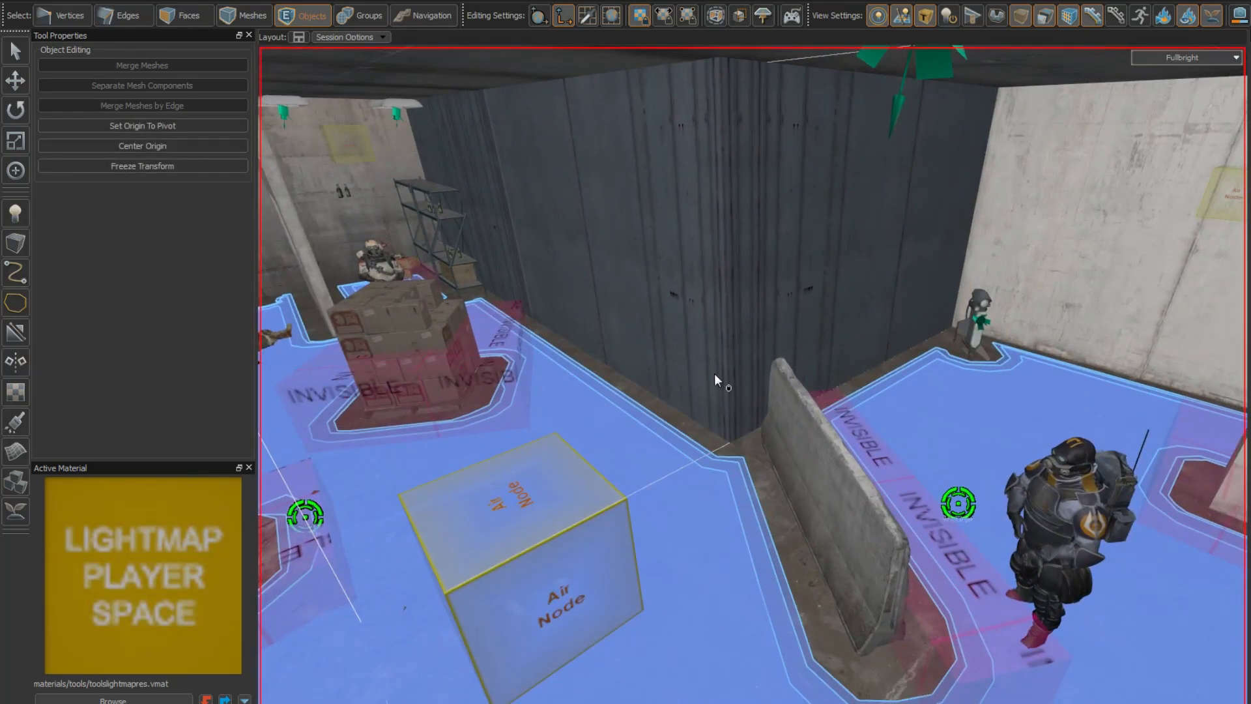
{"action": "left_click", "coordinate": [746, 313]}
{"action": "right_click_drag", "start_coordinate": [745, 313], "coordinate": [804, 368]}
{"action": "right_click_drag", "start_coordinate": [673, 417], "coordinate": [753, 378]}
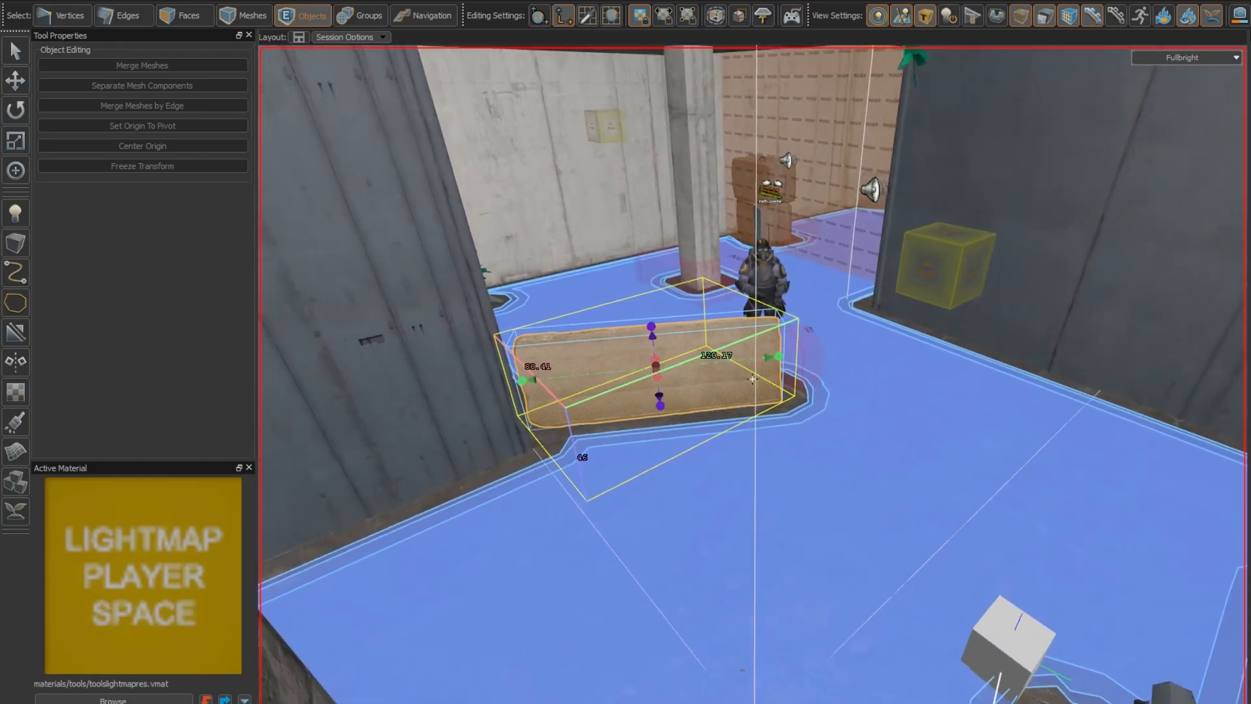
{"action": "right_click_drag", "start_coordinate": [668, 403], "coordinate": [705, 405]}
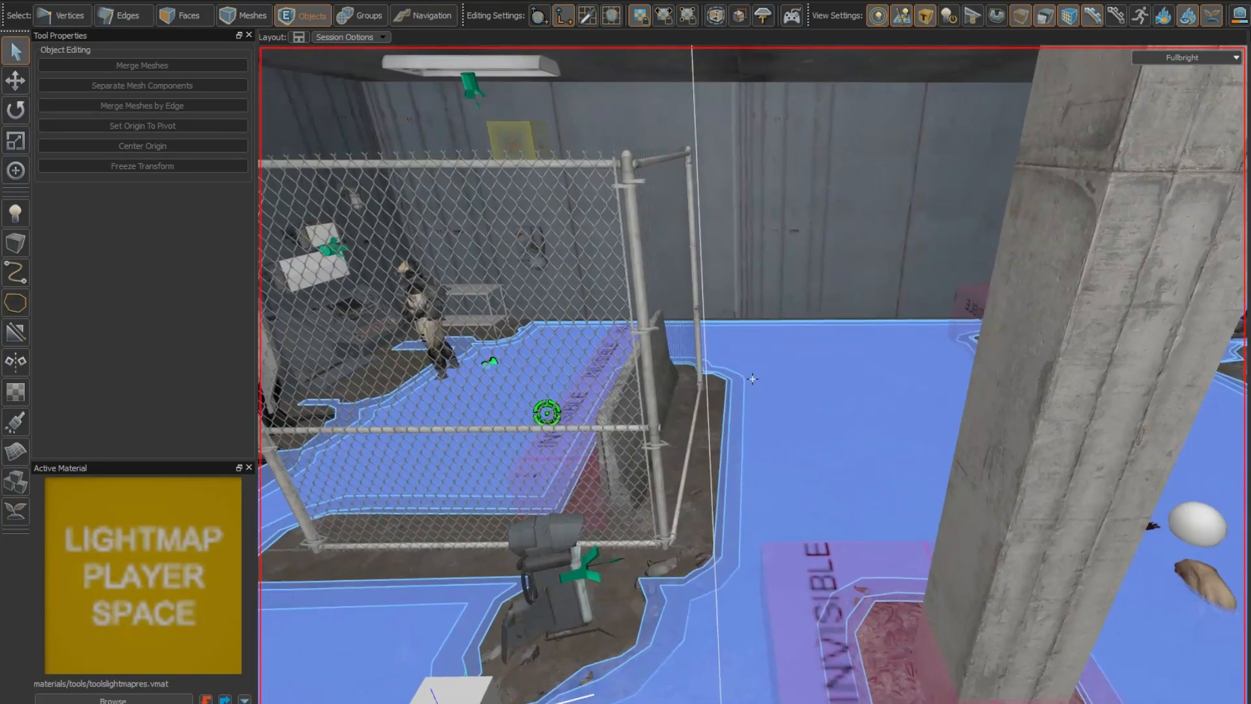
Step: Examine the fenced area with the console soldier, its concrete barrier and the views through the chain-link fence
{"action": "key", "text": "w"}
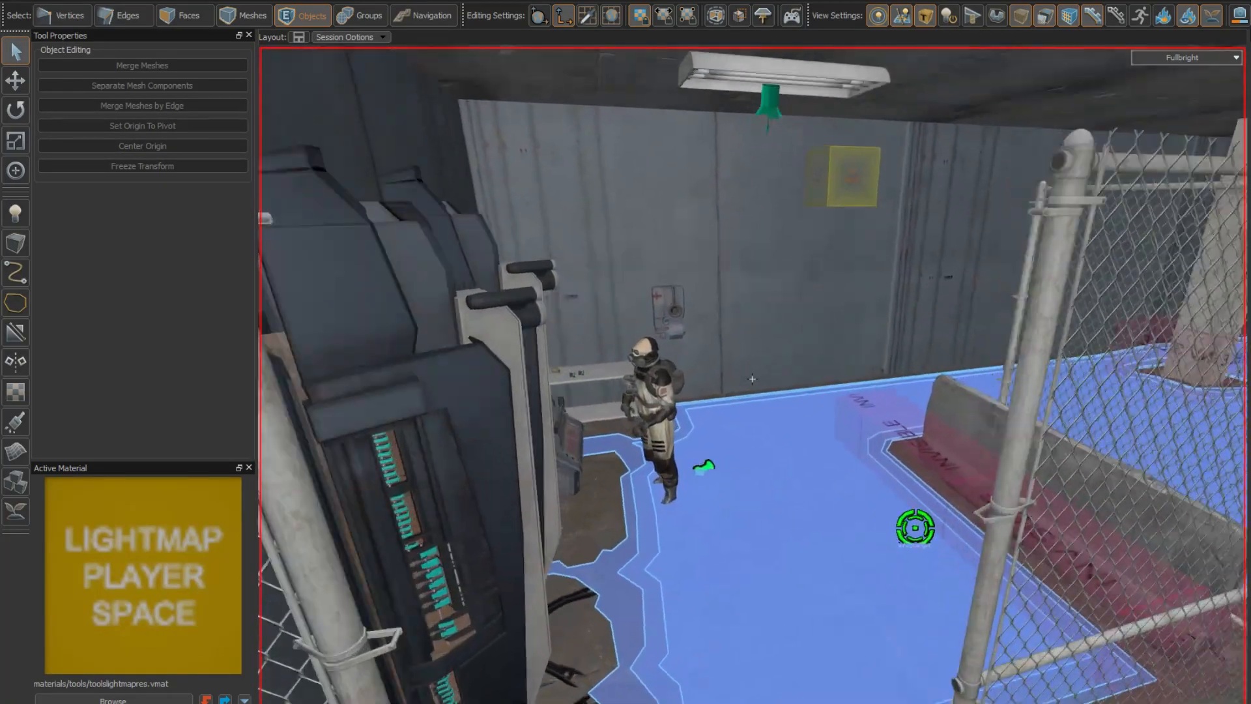
{"action": "key", "text": "s"}
{"action": "key", "text": "a"}
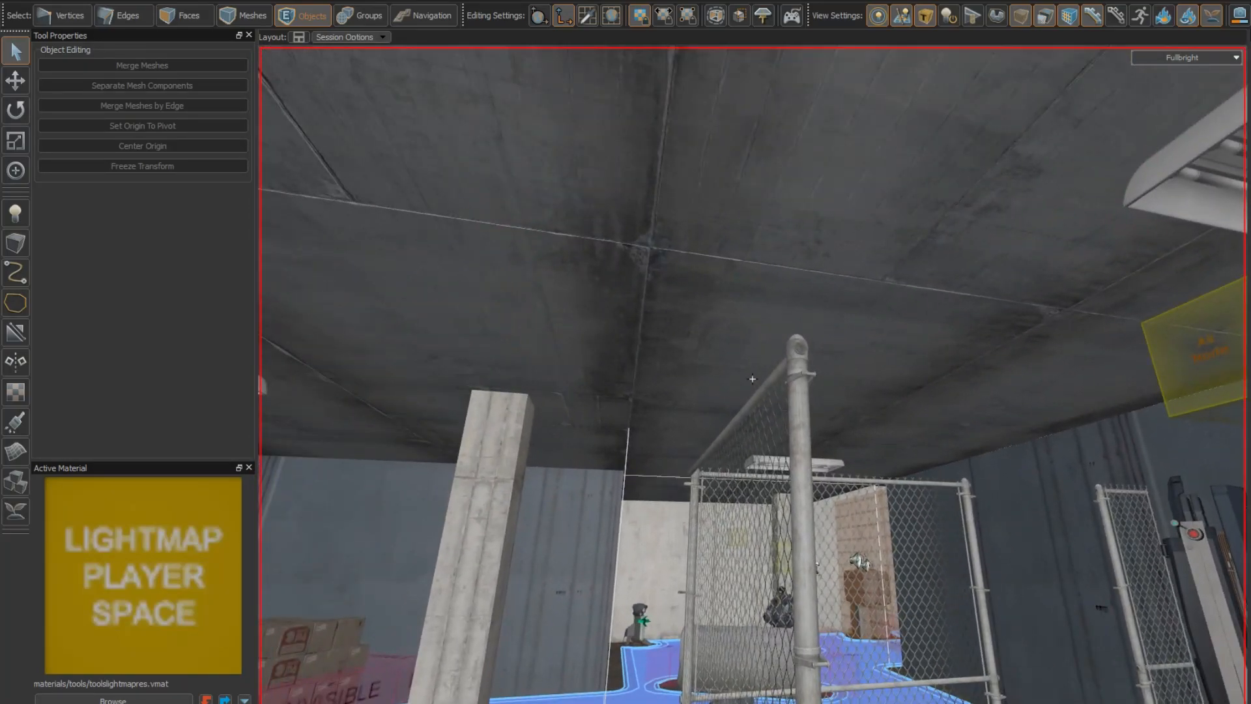
{"action": "key", "text": "w"}
{"action": "key", "text": "d"}
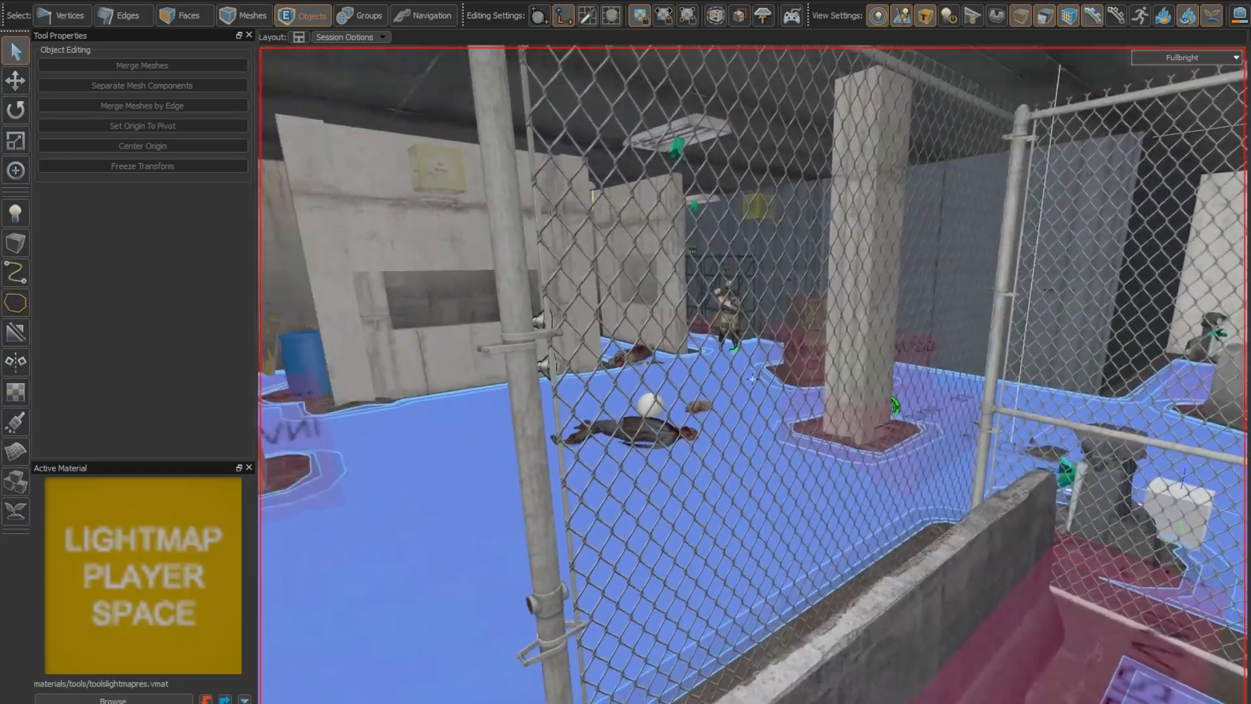
{"action": "key", "text": "a"}
{"action": "key", "text": "s"}
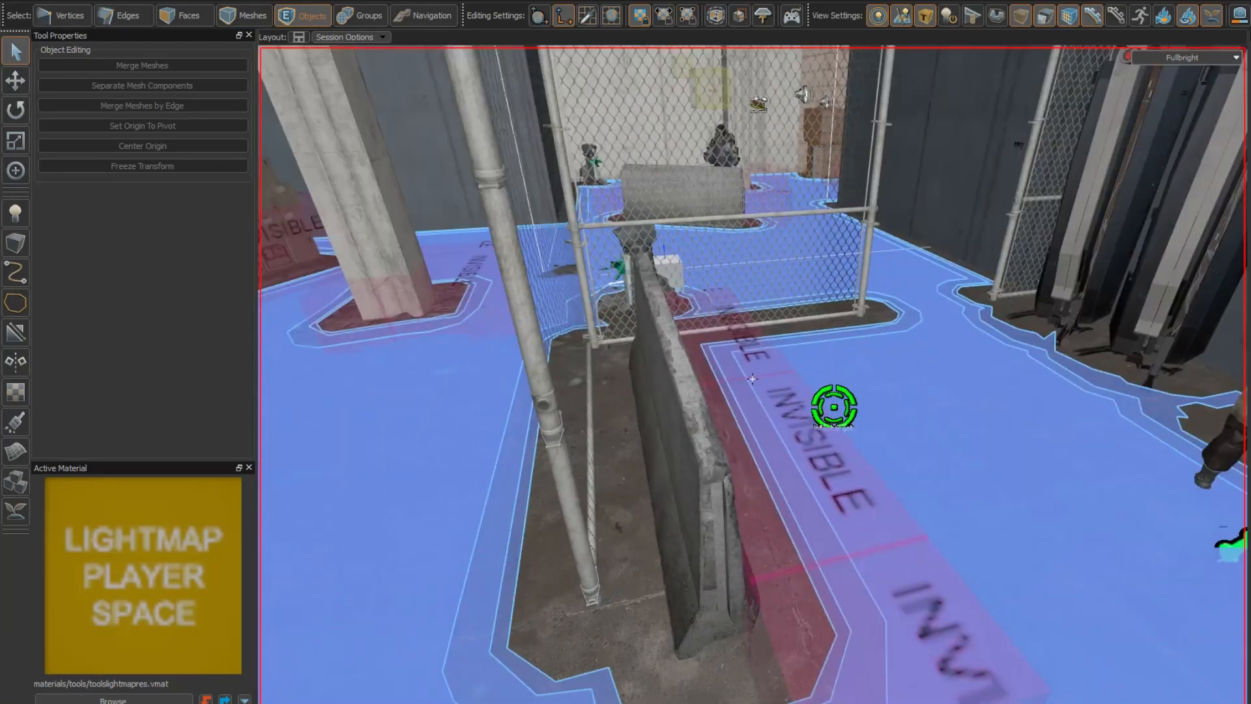
Step: Inspect the target and attached item settings of the item manager at the console soldier's feet, and close its properties
{"action": "key", "text": "z"}
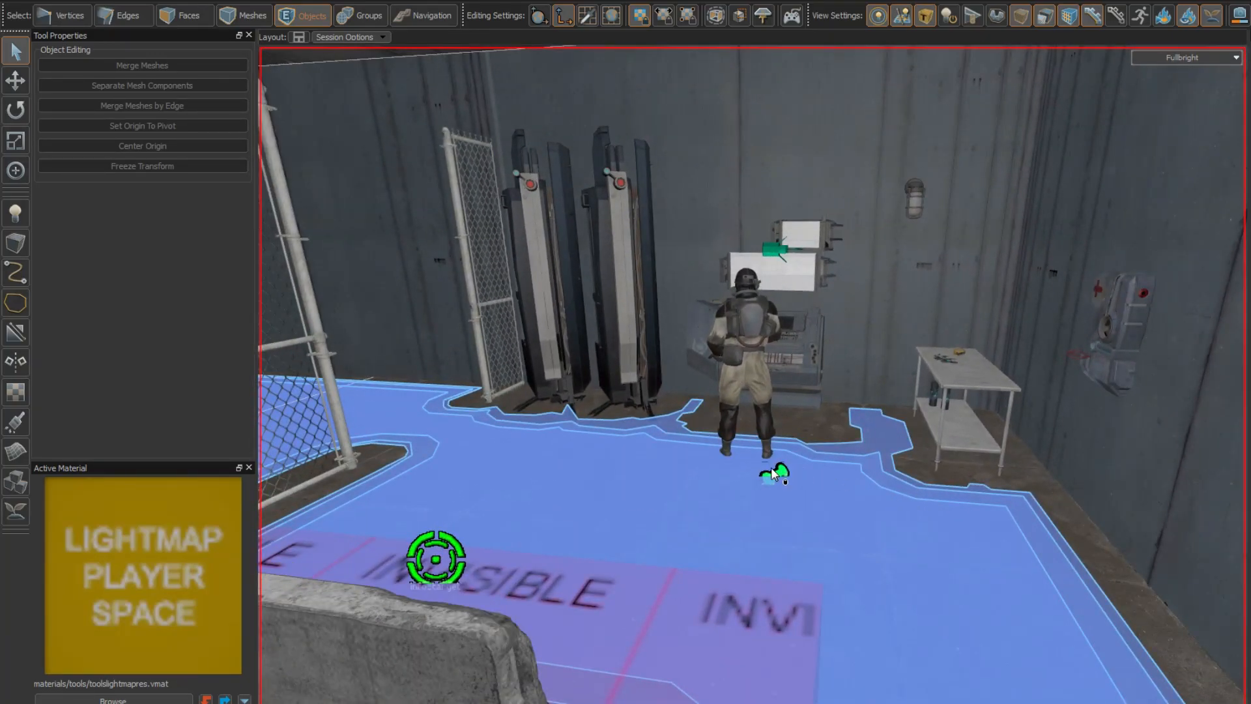
{"action": "key", "text": "t"}
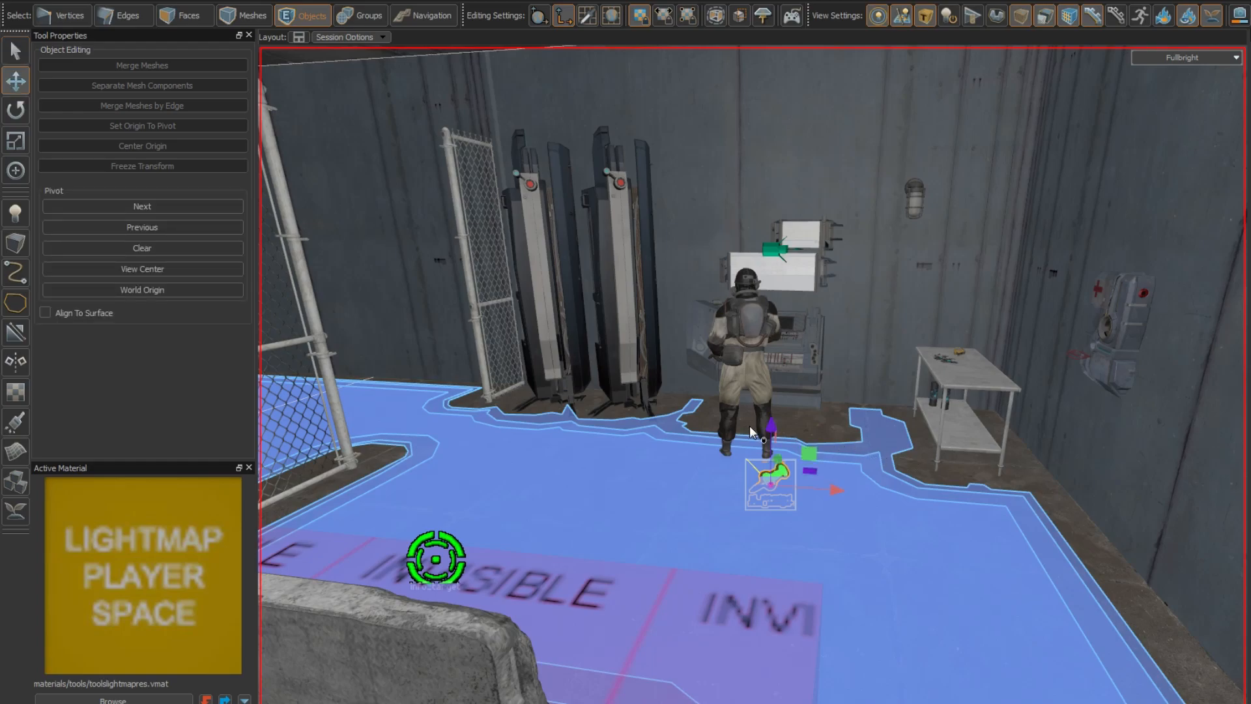
{"action": "key", "text": "alt+Return"}
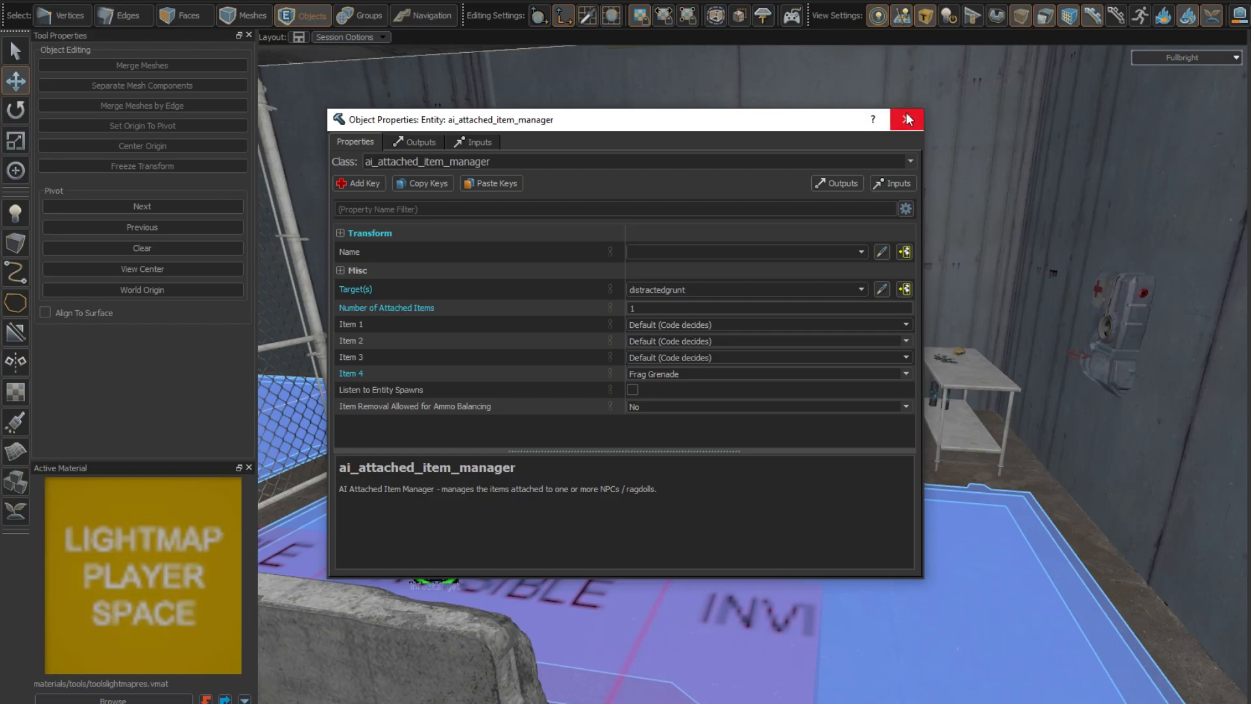
{"action": "left_click", "coordinate": [908, 119]}
Step: Open the console soldier's properties, read the Grenade Proclivity description, and return to the room view
{"action": "left_click", "coordinate": [753, 345]}
{"action": "key", "text": "alt+Return"}
{"action": "scroll", "coordinate": [455, 396], "scroll_direction": "down", "scroll_amount": 5}
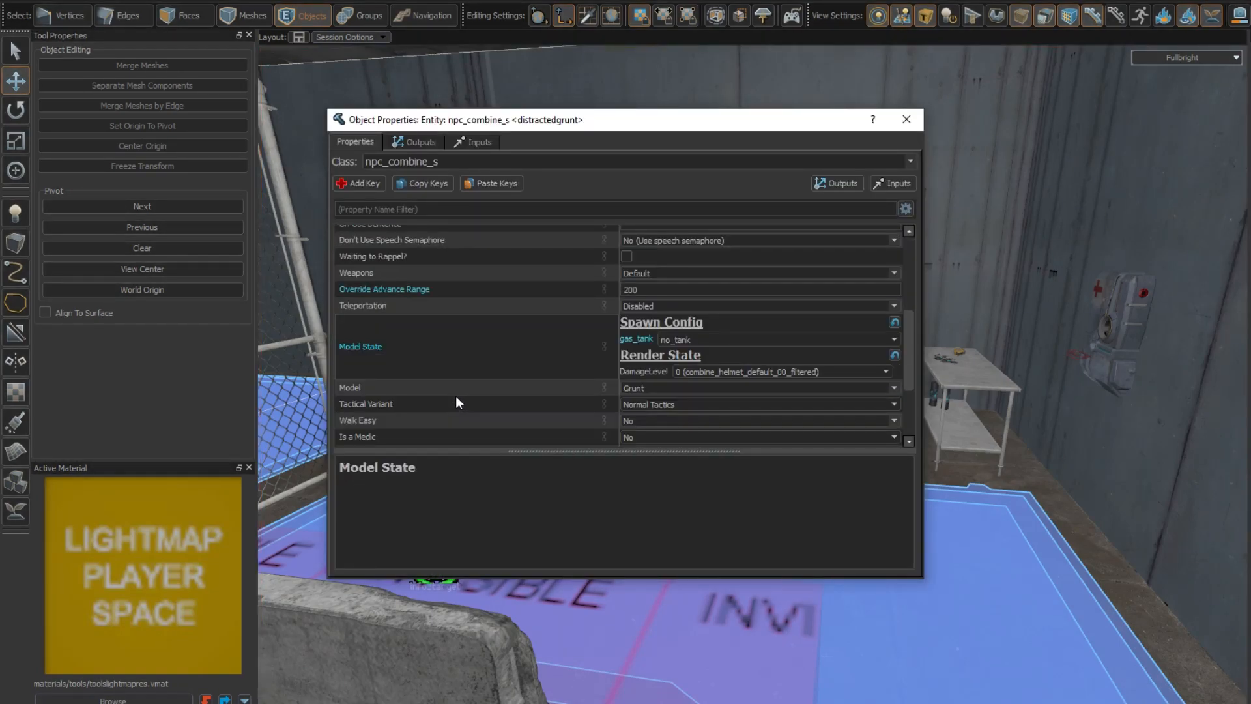
{"action": "scroll", "coordinate": [472, 380], "scroll_direction": "down", "scroll_amount": 3}
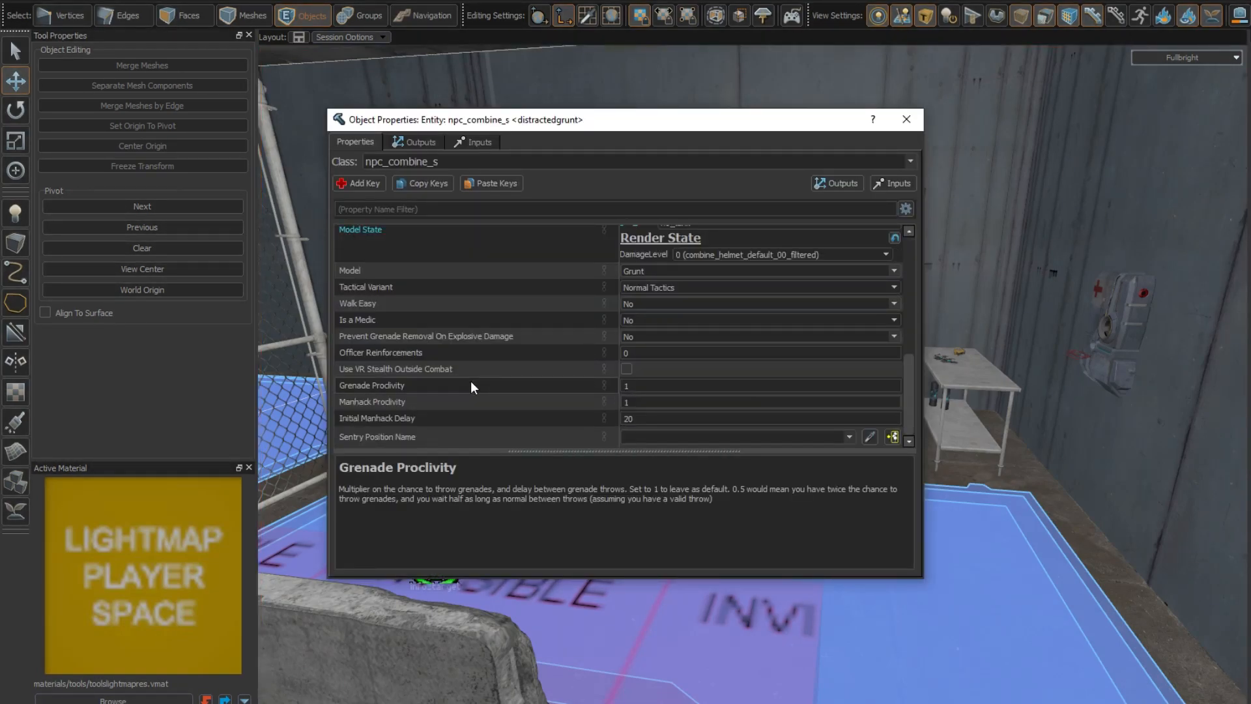
{"action": "right_click_drag", "start_coordinate": [1004, 417], "coordinate": [944, 443]}
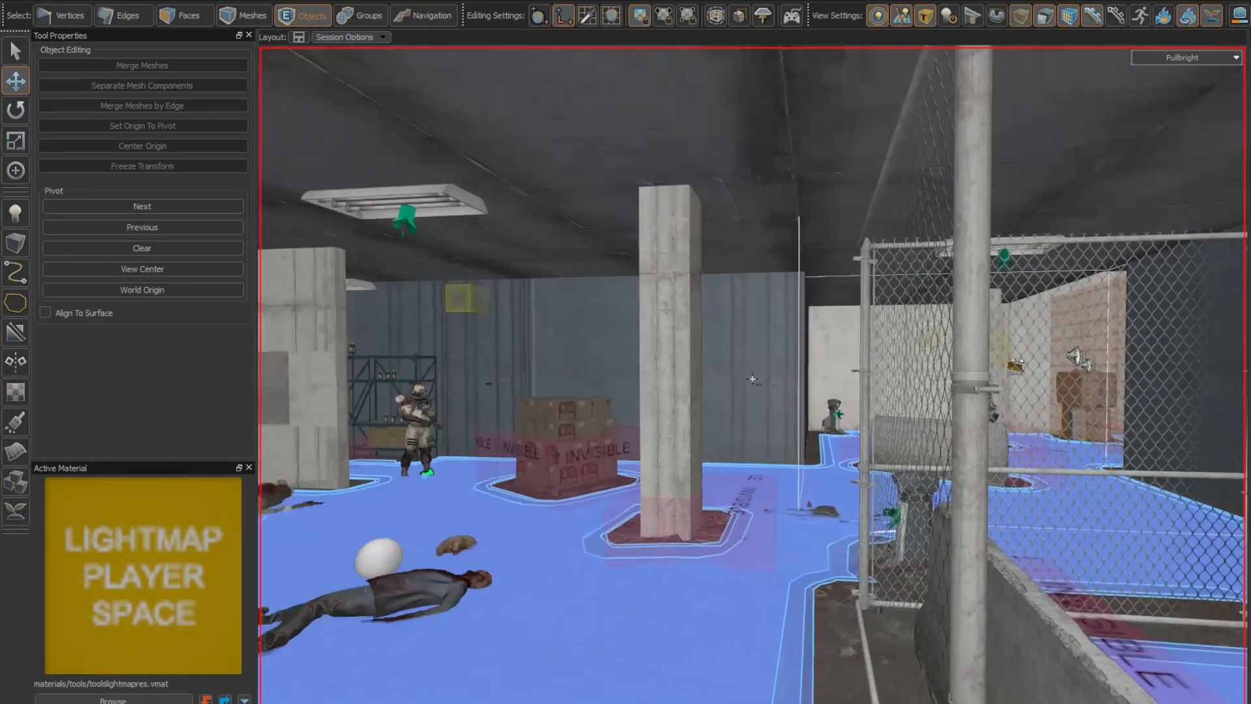
Step: Select the officer soldier behind the free-standing concrete barrier and open its object properties
{"action": "key", "text": "w"}
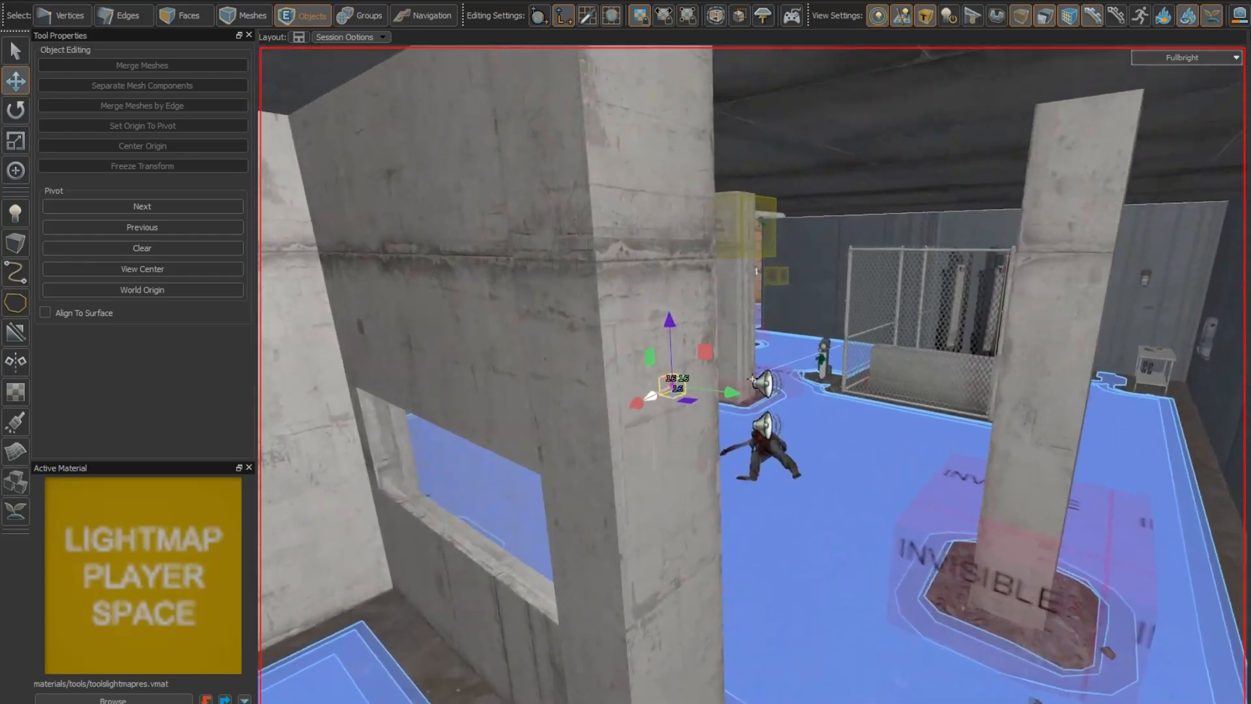
{"action": "key", "text": "w"}
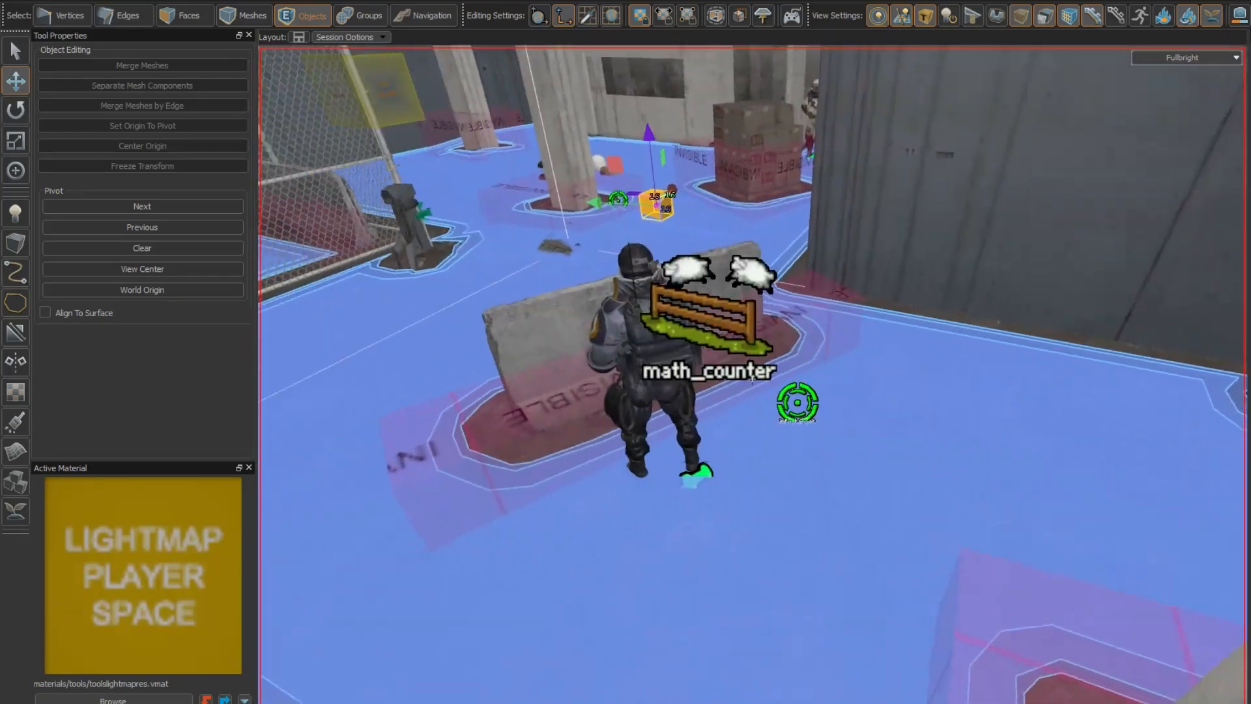
{"action": "key", "text": "d"}
{"action": "key", "text": "z"}
{"action": "left_click", "coordinate": [721, 298]}
{"action": "key", "text": "z"}
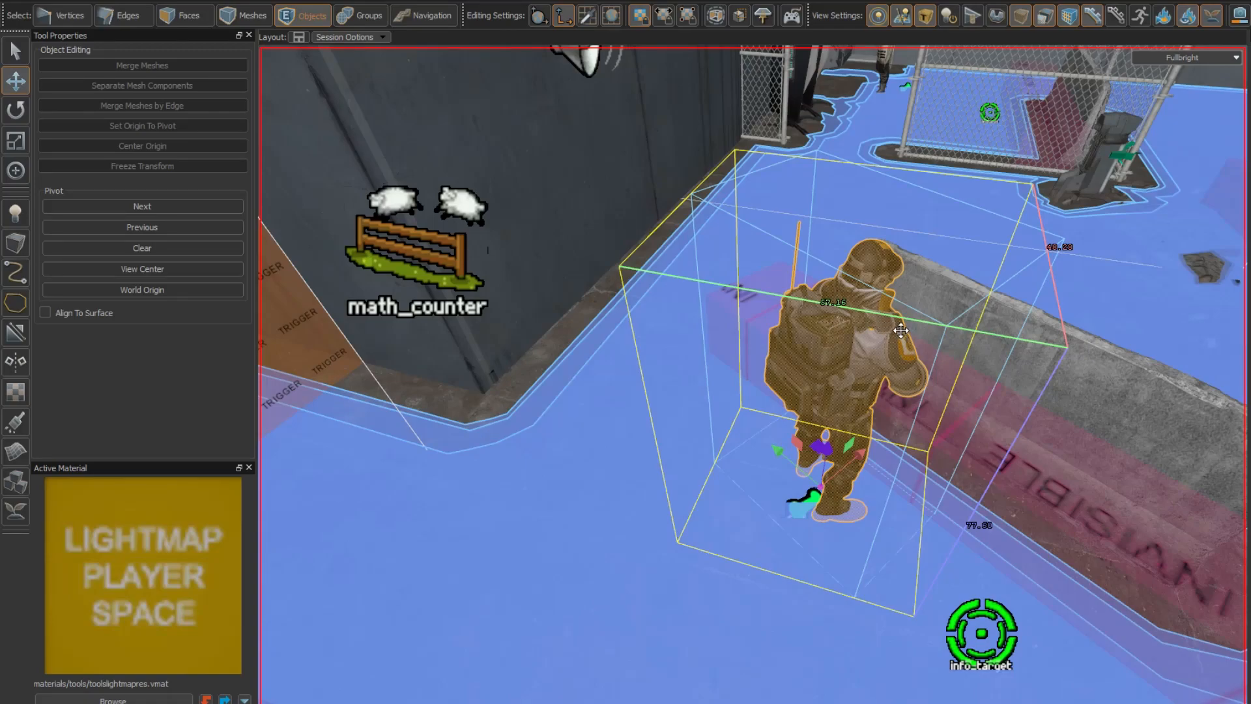
{"action": "key", "text": "alt+Return"}
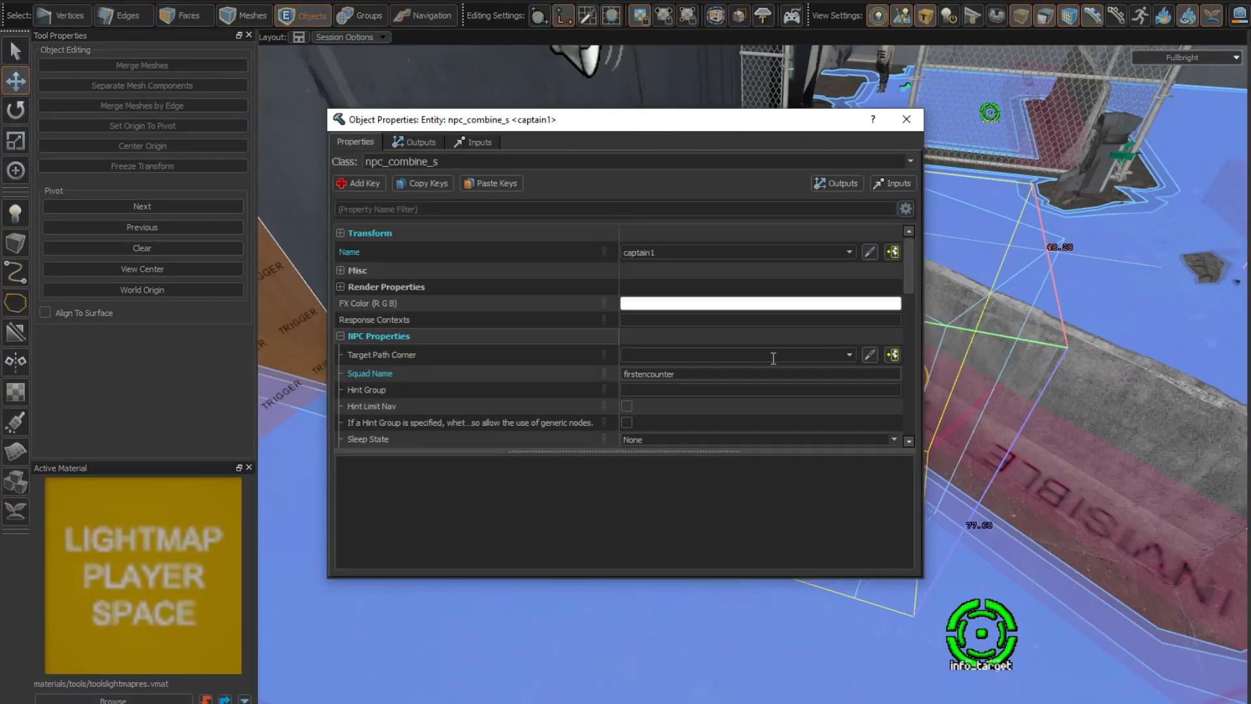
Step: Review the officer's spawn flags and Override Advance Range setting, and close its properties
{"action": "left_click", "coordinate": [340, 335]}
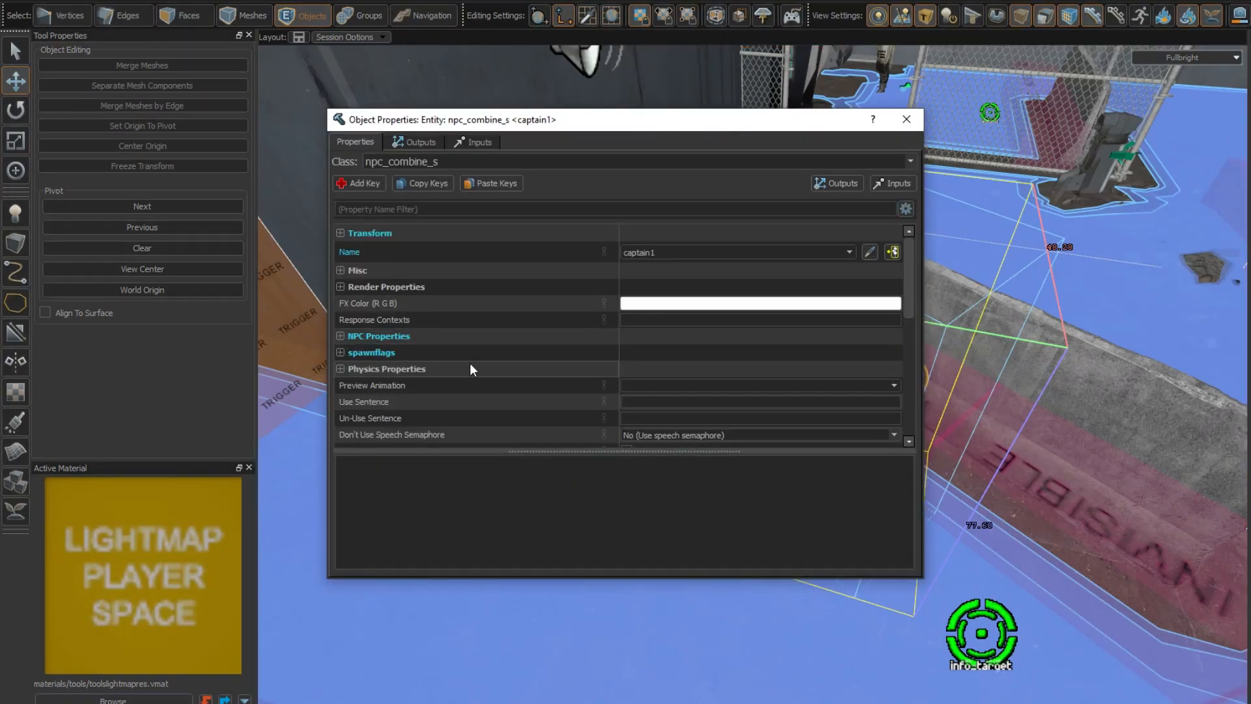
{"action": "left_click", "coordinate": [339, 352]}
{"action": "scroll", "coordinate": [408, 358], "scroll_direction": "down", "scroll_amount": 3}
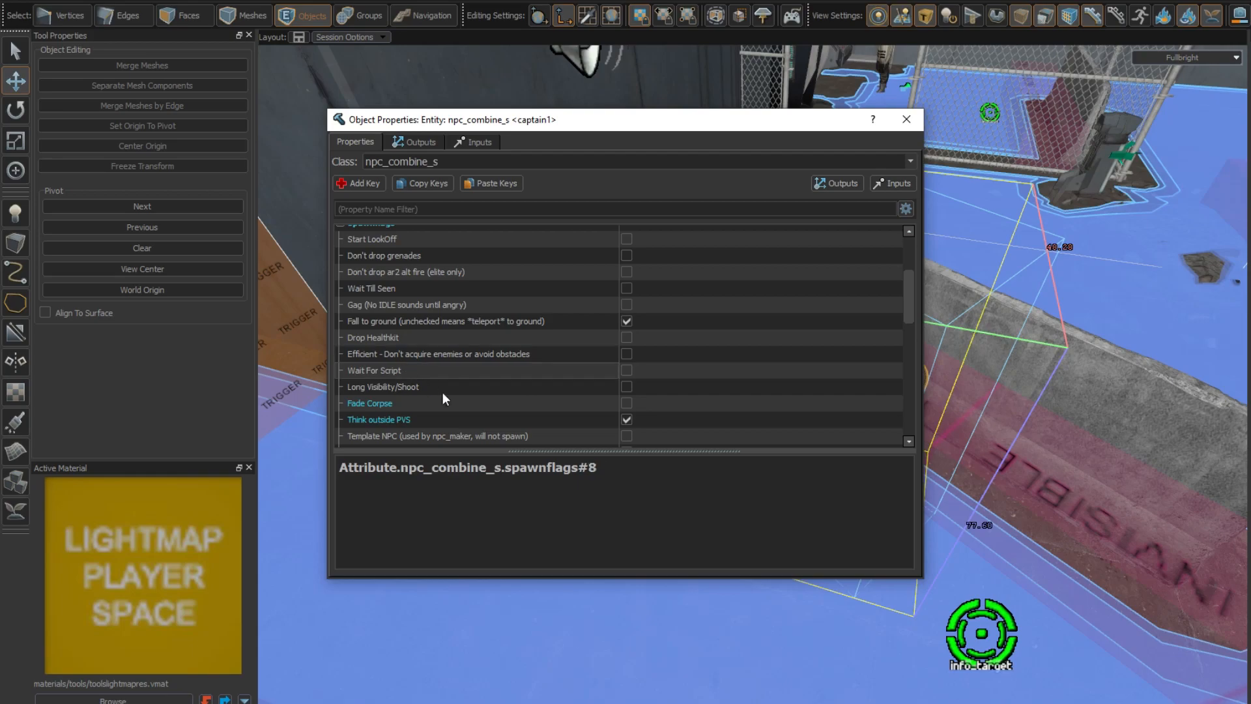
{"action": "scroll", "coordinate": [449, 400], "scroll_direction": "up", "scroll_amount": 2}
{"action": "left_click", "coordinate": [352, 290]}
{"action": "scroll", "coordinate": [413, 338], "scroll_direction": "down", "scroll_amount": 2}
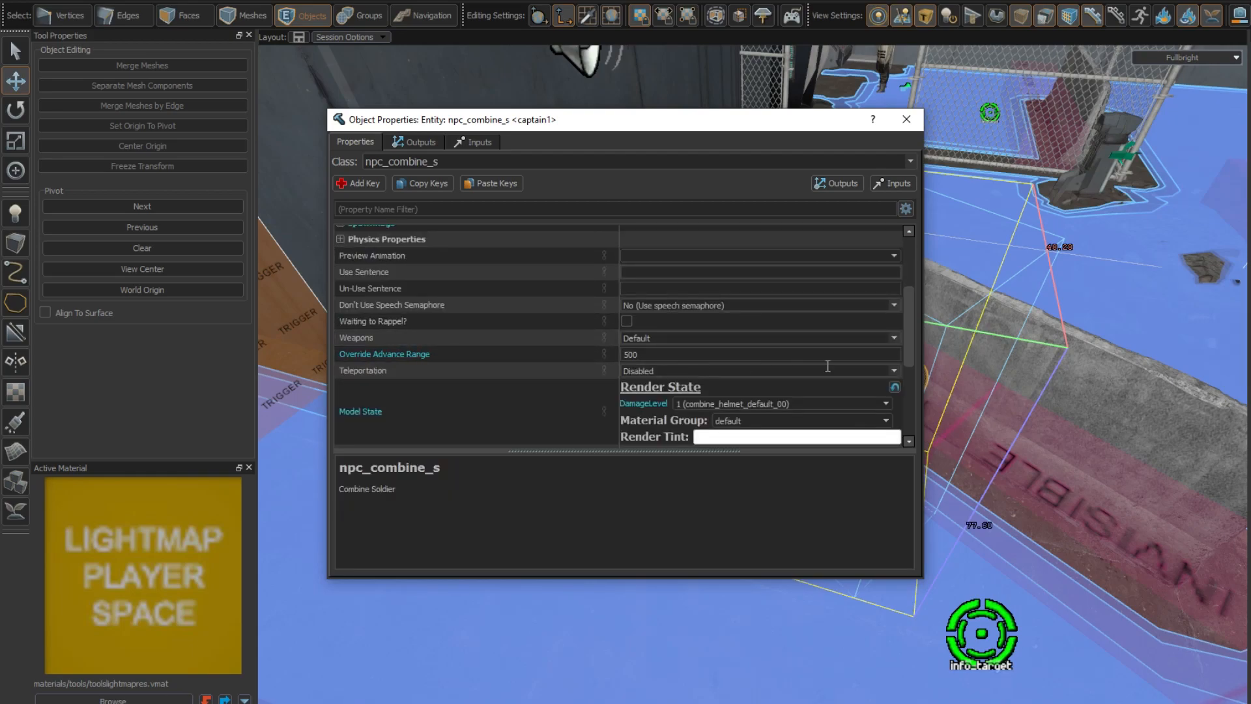
{"action": "left_click", "coordinate": [905, 120]}
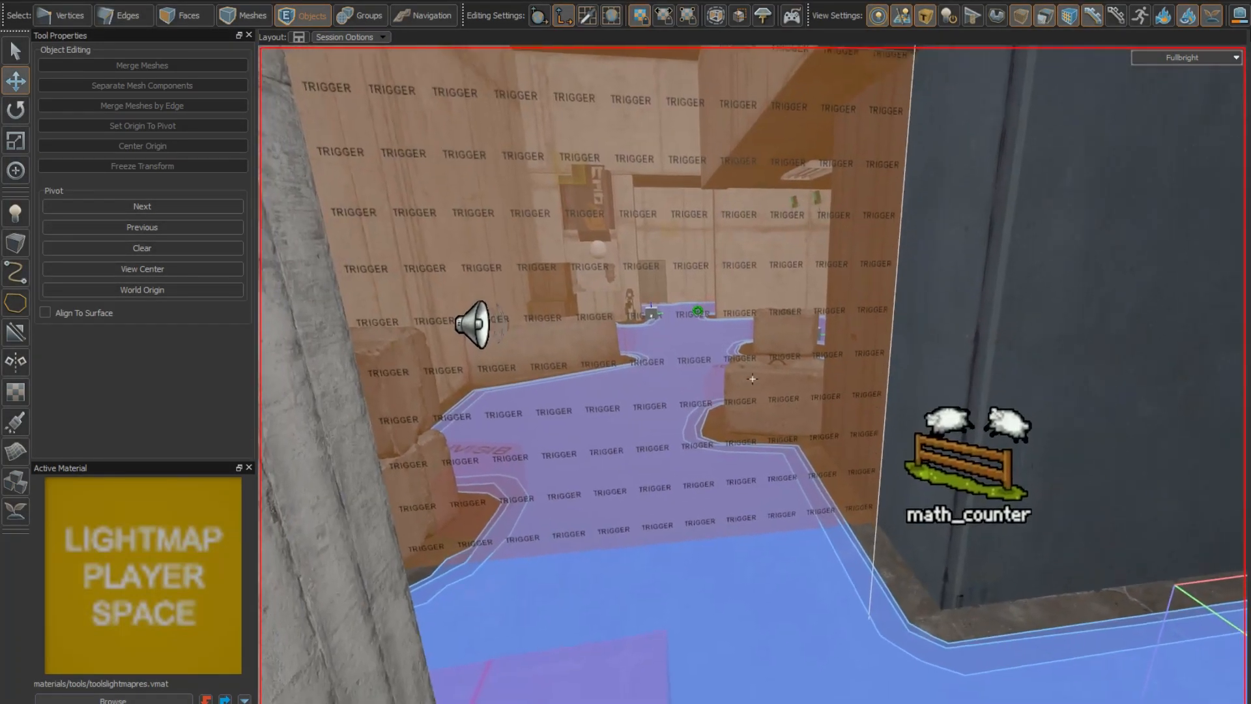
Step: Select the standing figure at the entrance and examine the sightlines past the pillar and metal wall towards the officer's barrier
{"action": "right_click_drag", "start_coordinate": [753, 379], "coordinate": [688, 396]}
{"action": "left_click", "coordinate": [841, 419]}
{"action": "right_click_drag", "start_coordinate": [841, 419], "coordinate": [839, 415]}
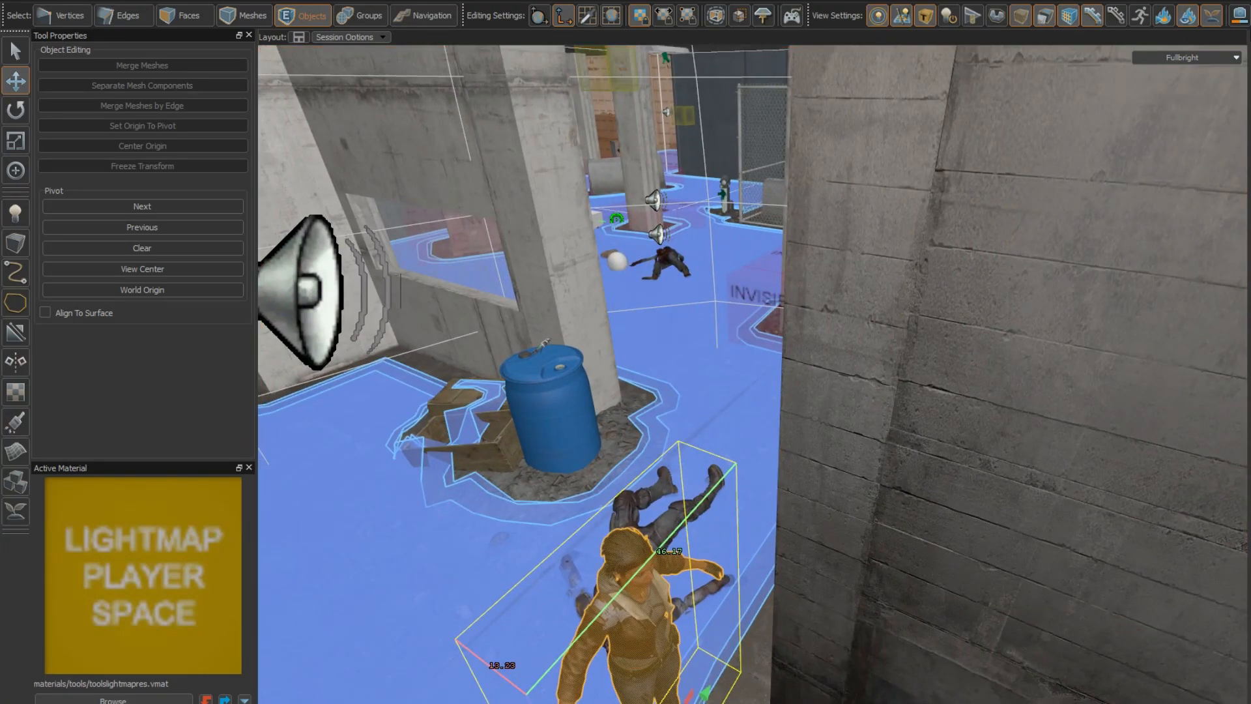
{"action": "right_click_drag", "start_coordinate": [752, 379], "coordinate": [752, 378]}
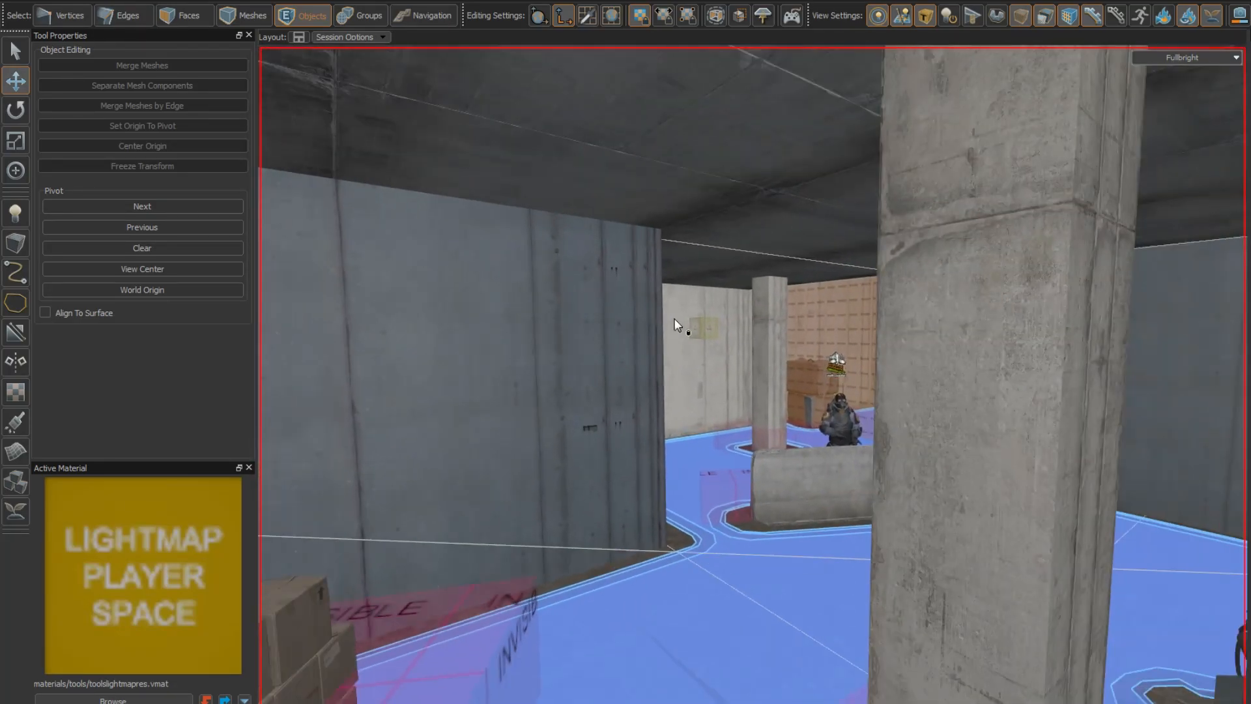
{"action": "mouse_move", "coordinate": [671, 326]}
{"action": "right_mouse_down"}
{"action": "mouse_move", "coordinate": [752, 378]}
{"action": "mouse_move", "coordinate": [655, 319]}
{"action": "right_mouse_up"}
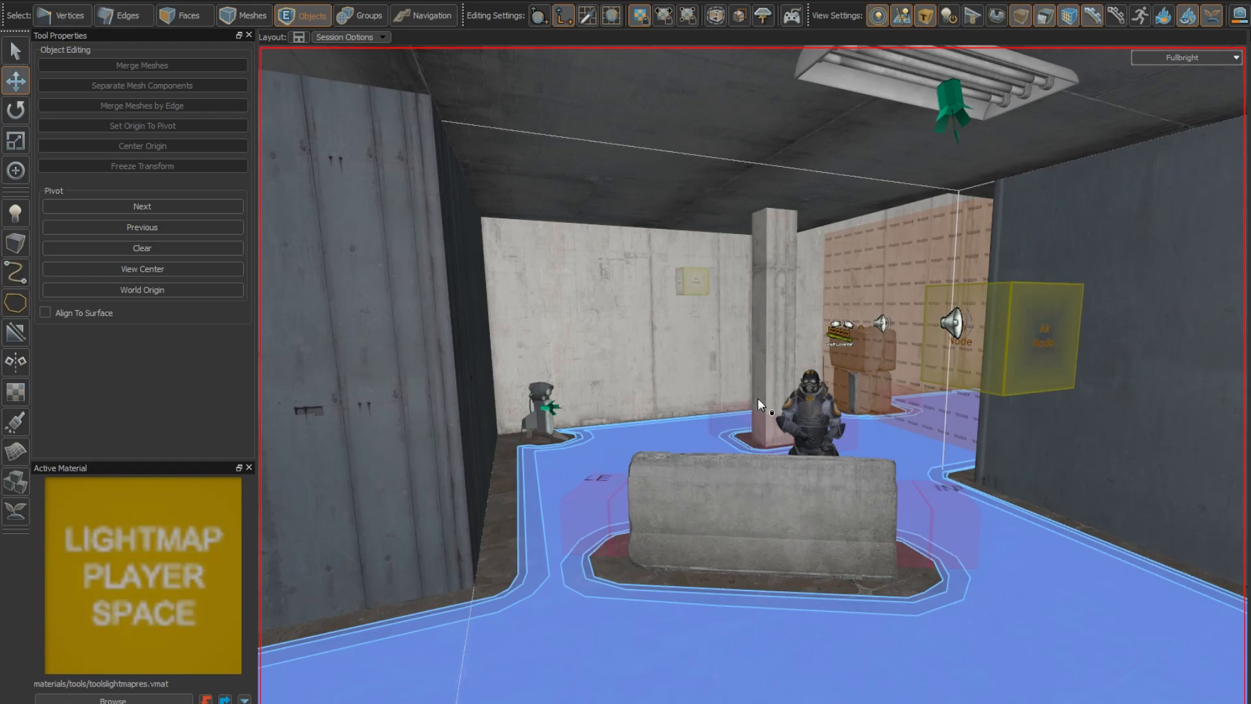
Step: Move the standing human figure from beside the blue barrel into the room, near the lying body
{"action": "right_click_drag", "start_coordinate": [731, 428], "coordinate": [867, 421]}
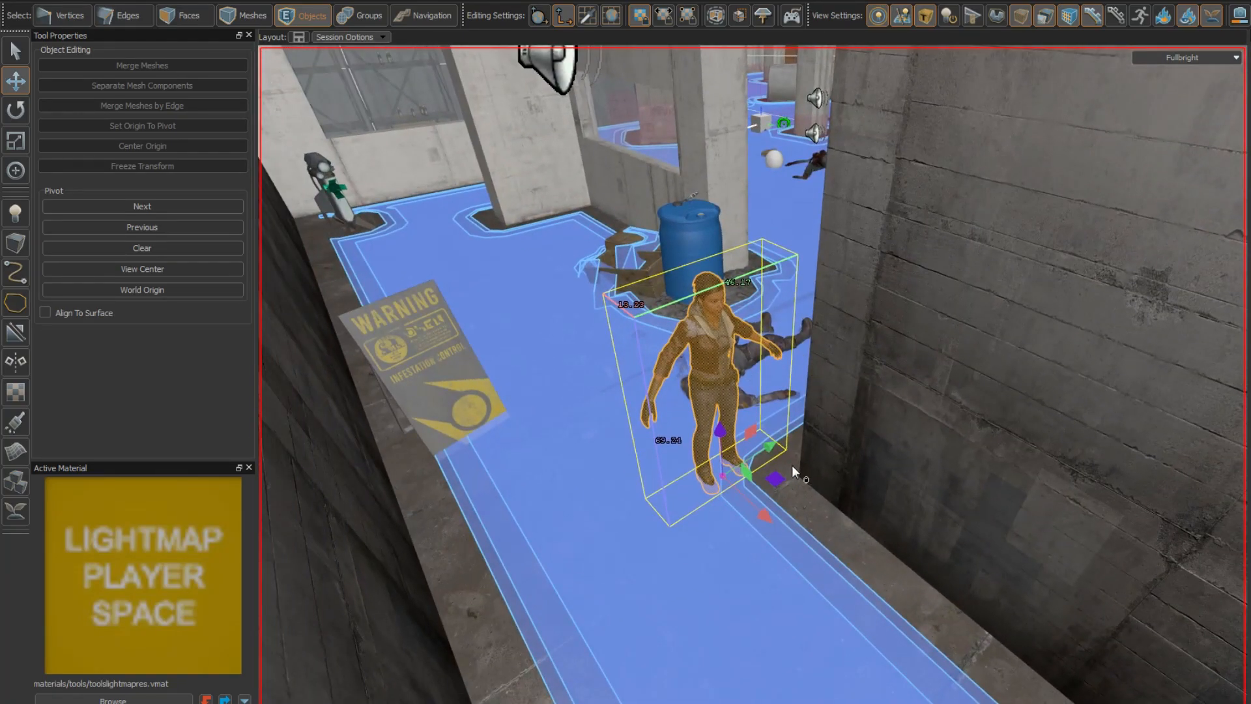
{"action": "left_click_drag", "start_coordinate": [780, 481], "coordinate": [816, 189]}
{"action": "right_click_drag", "start_coordinate": [816, 189], "coordinate": [678, 501]}
Step: Set the officer's Override Advance Range to 200 and close its properties
{"action": "left_click", "coordinate": [649, 497]}
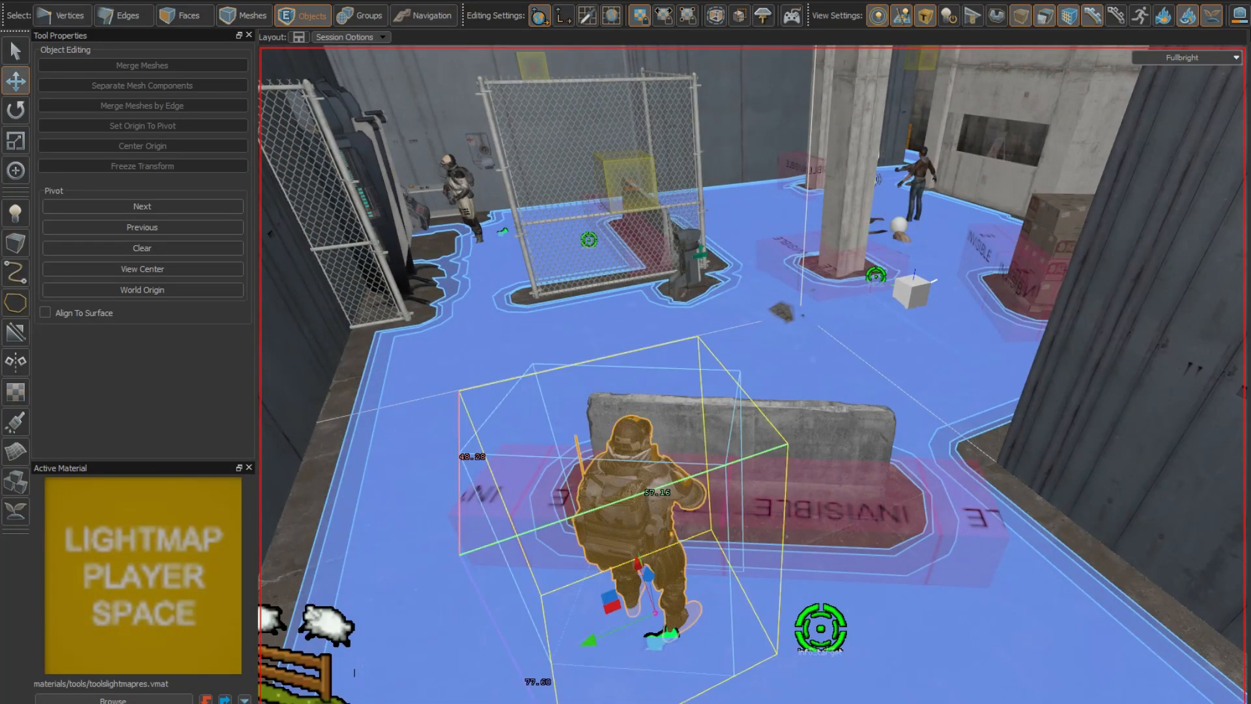
{"action": "key", "text": "alt+Return"}
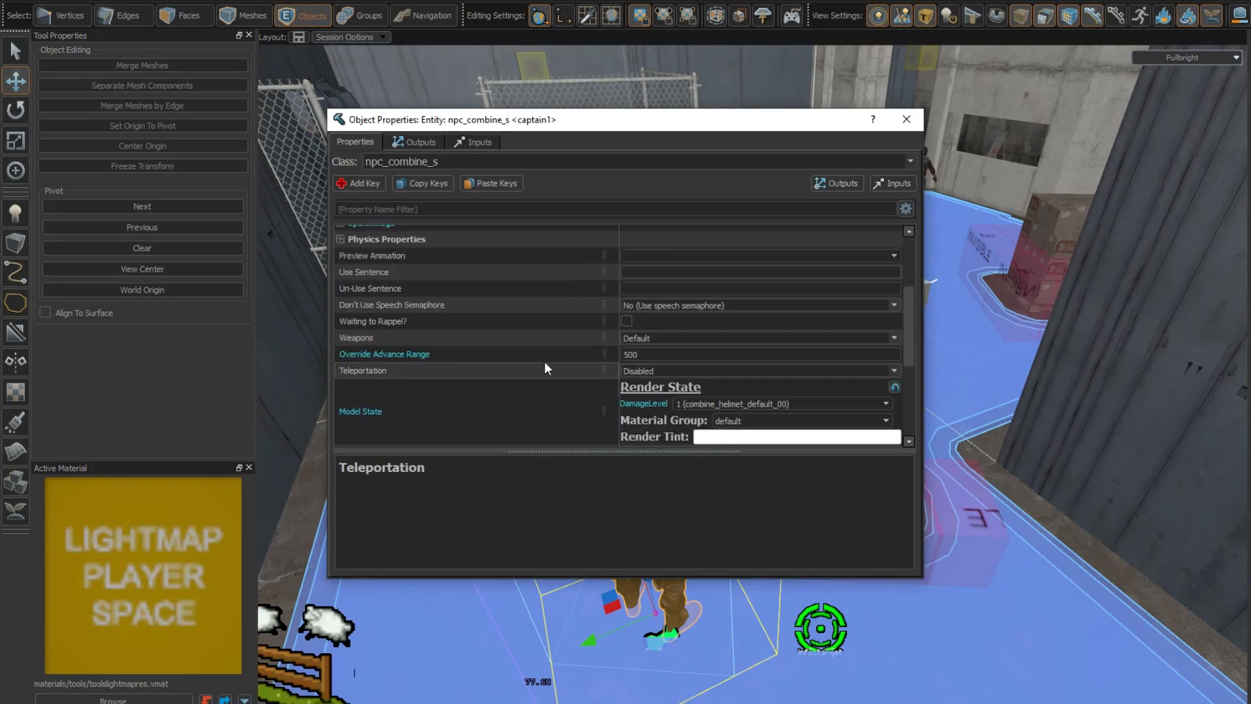
{"action": "scroll", "coordinate": [544, 361], "scroll_direction": "down", "scroll_amount": 3}
{"action": "left_click", "coordinate": [651, 289]}
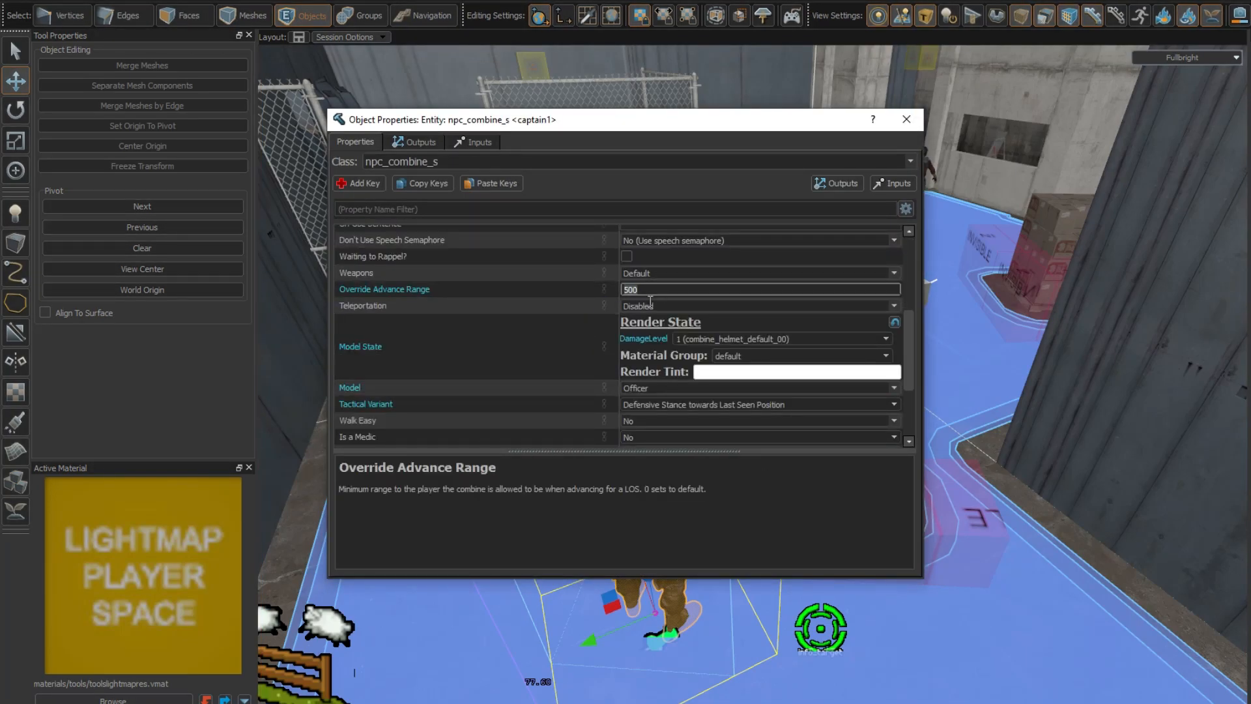
{"action": "left_click", "coordinate": [765, 488]}
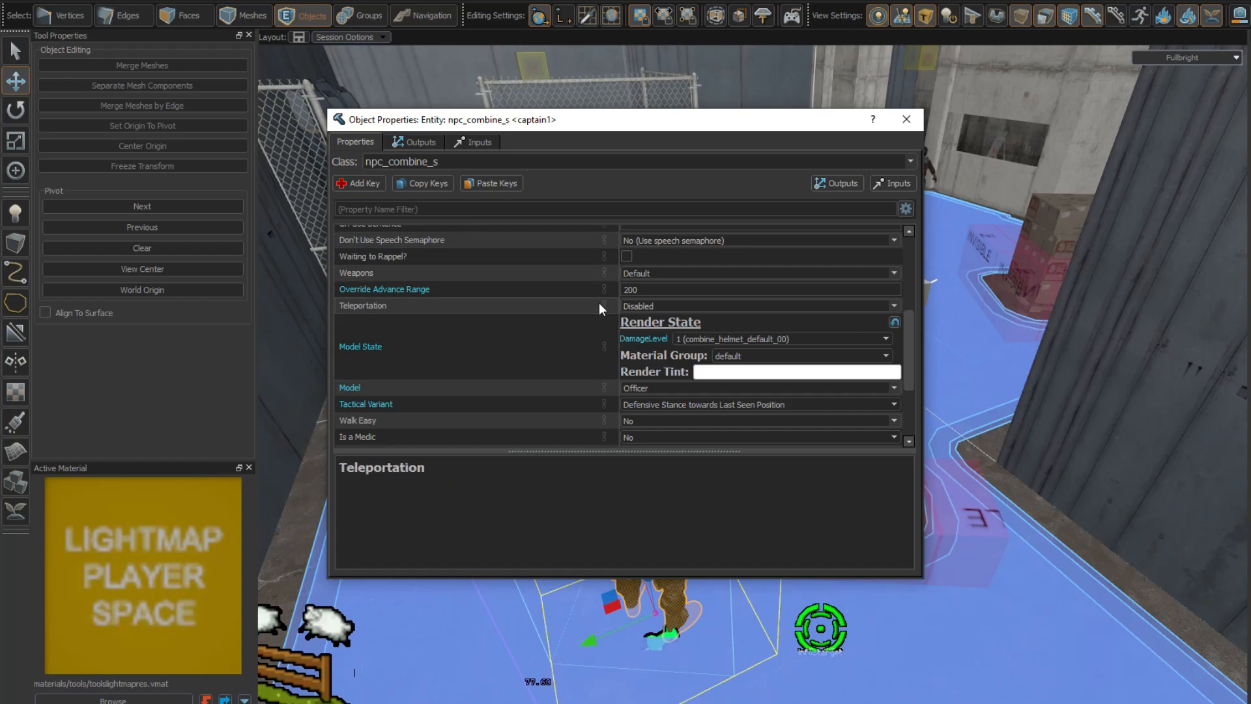
{"action": "left_click", "coordinate": [907, 120]}
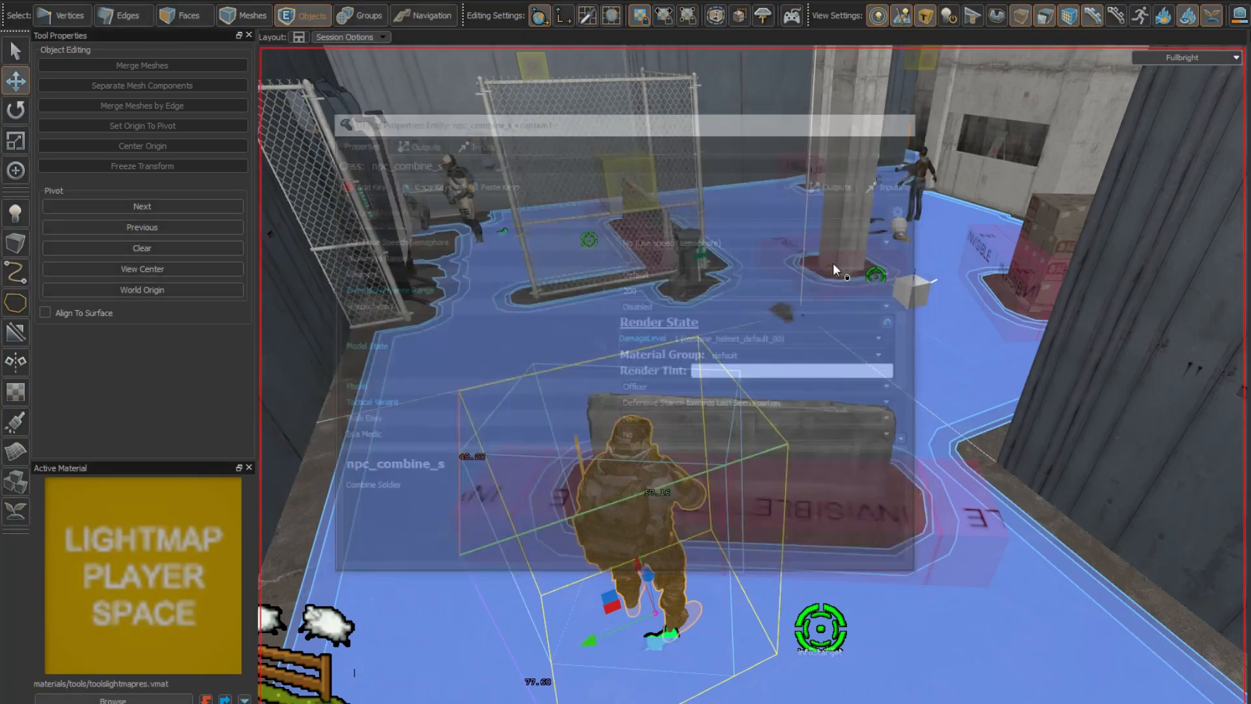
Step: Examine the officer's possible advance routes between the concrete barrier, fenced area, pillars and crate stack
{"action": "key", "text": "z"}
{"action": "key", "text": "a"}
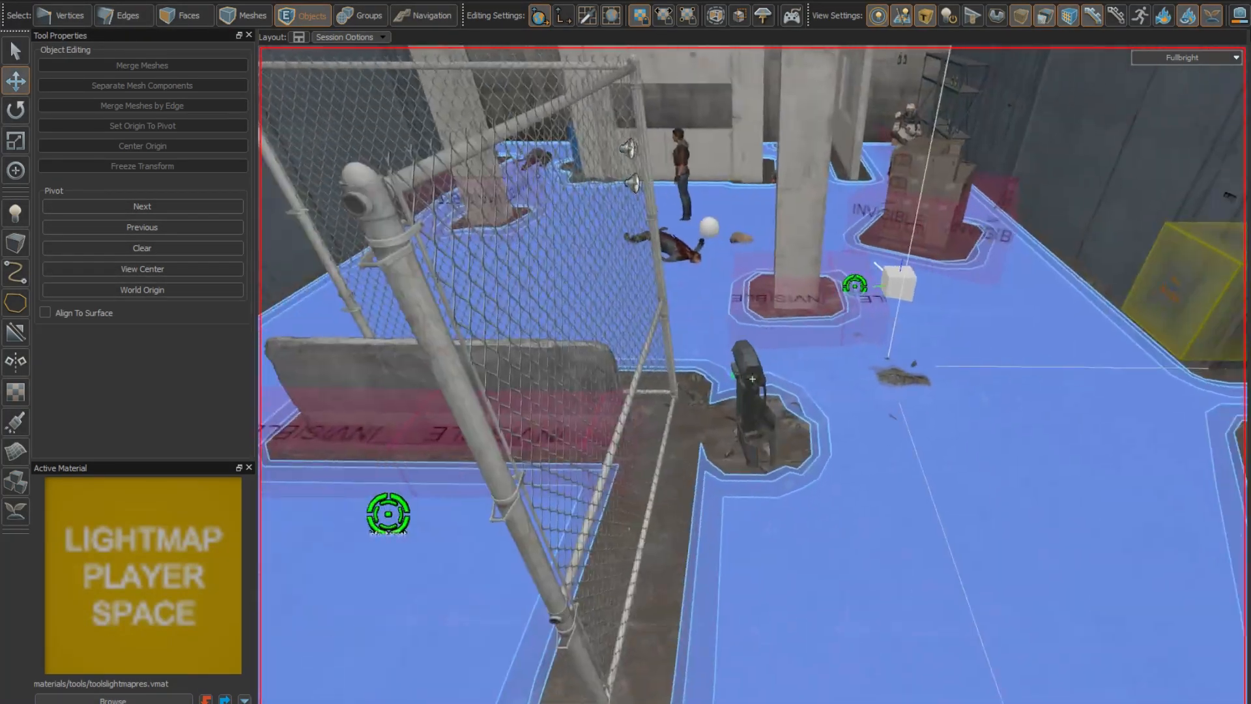
{"action": "key", "text": "d"}
{"action": "key", "text": "s"}
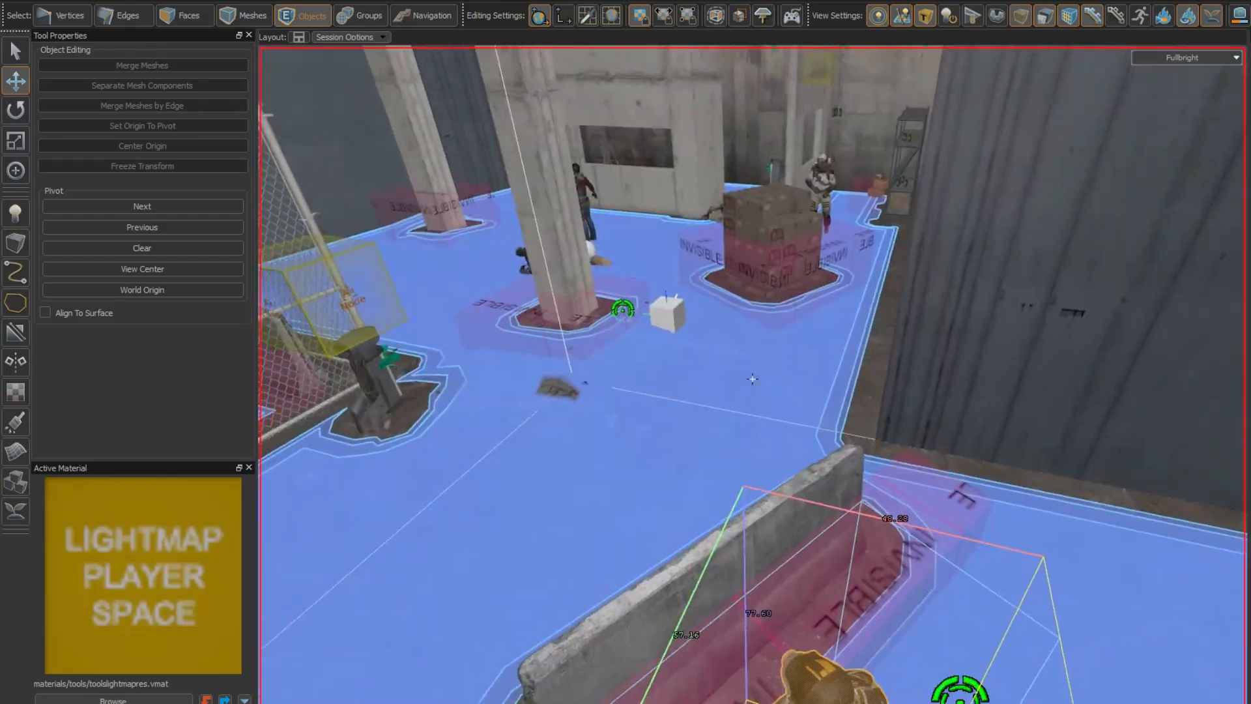
{"action": "key", "text": "a"}
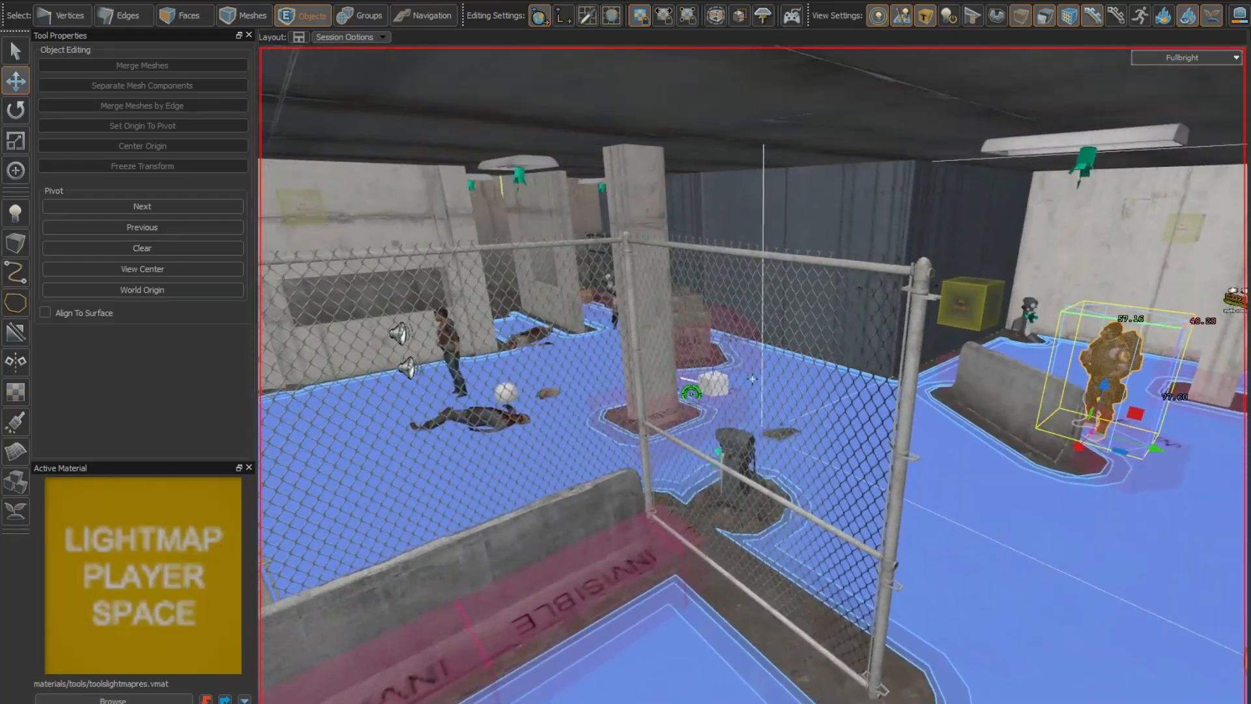
{"action": "key", "text": "d"}
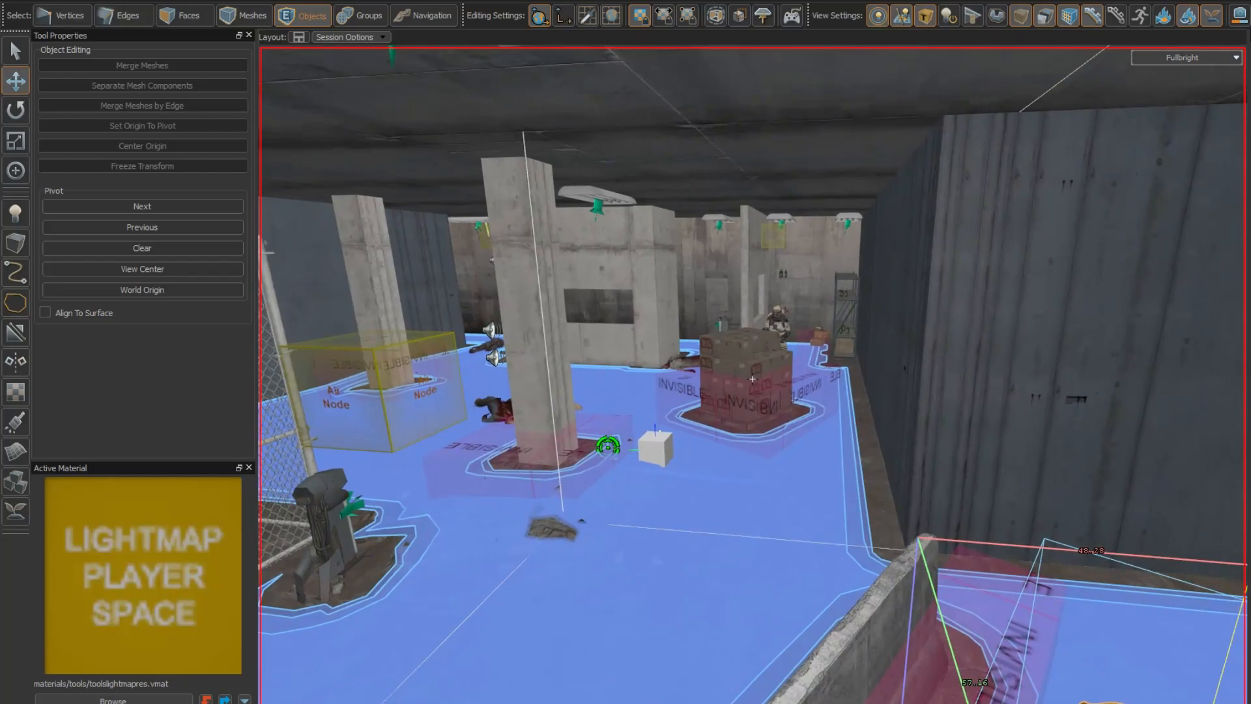
{"action": "key", "text": "d"}
{"action": "key", "text": "d"}
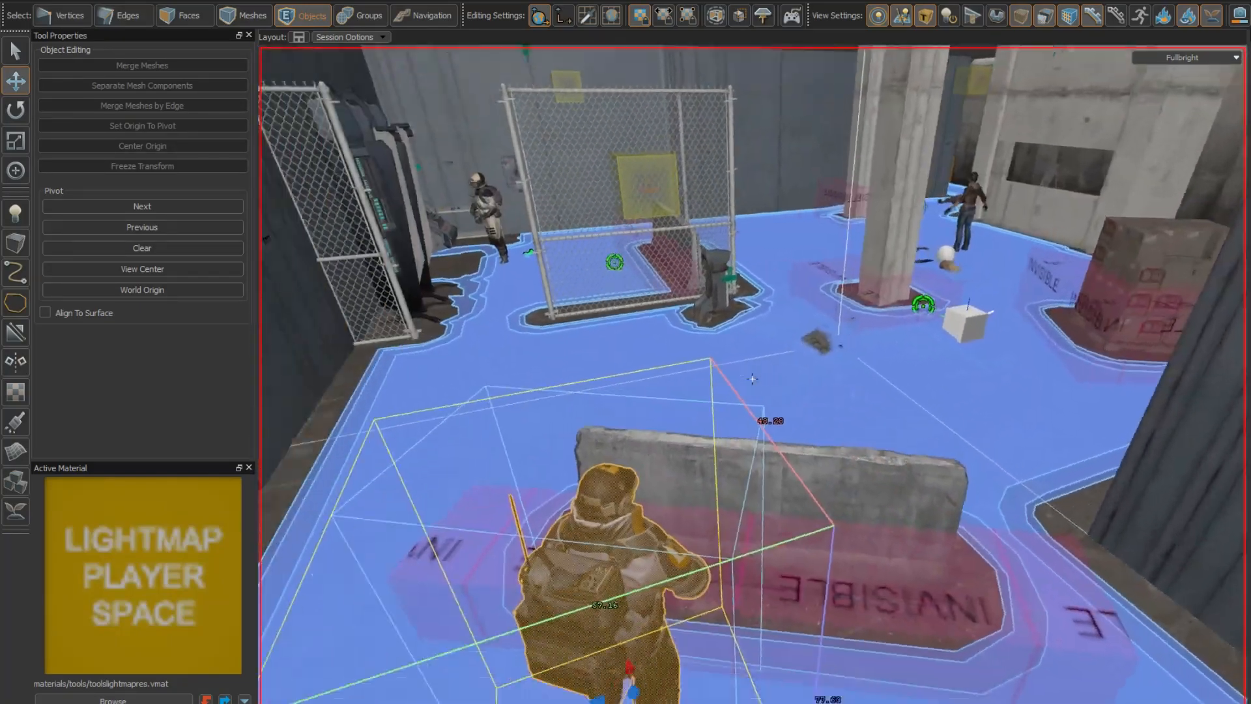
{"action": "key", "text": "a"}
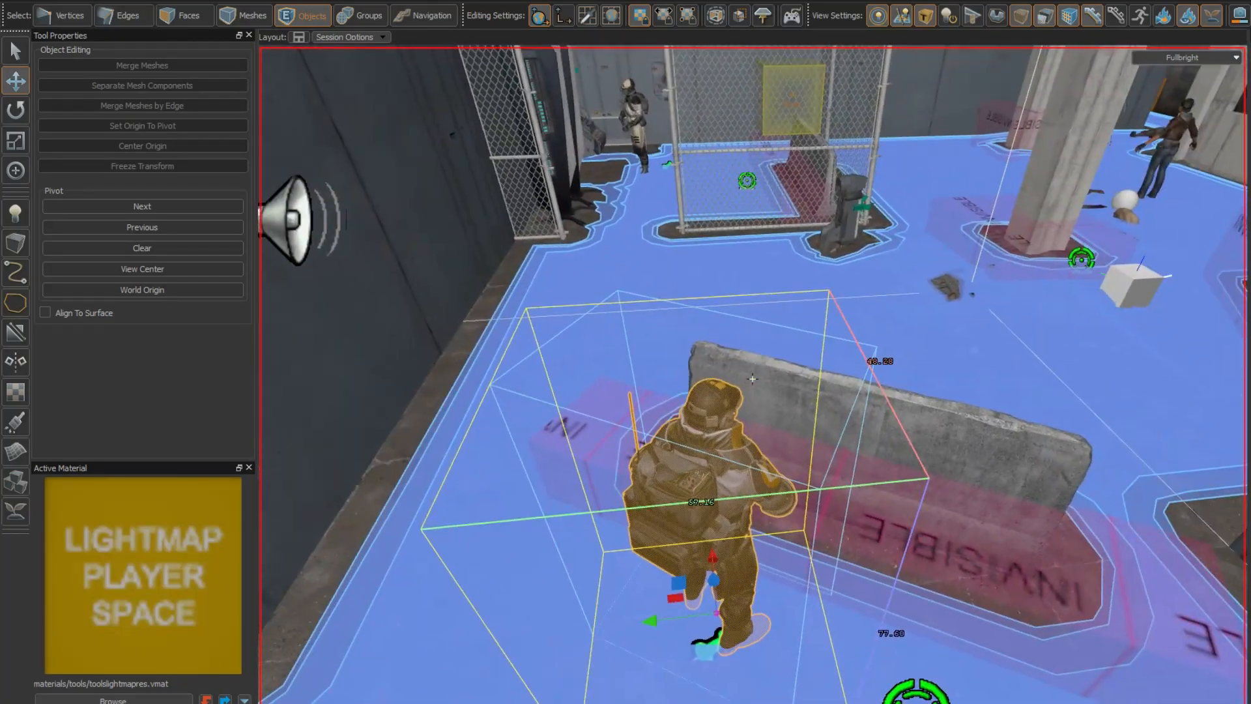
Step: Reopen the officer's properties and review its tactical variant, grenade and manhack settings, and sentry position
{"action": "key", "text": "z"}
{"action": "key", "text": "alt+Return"}
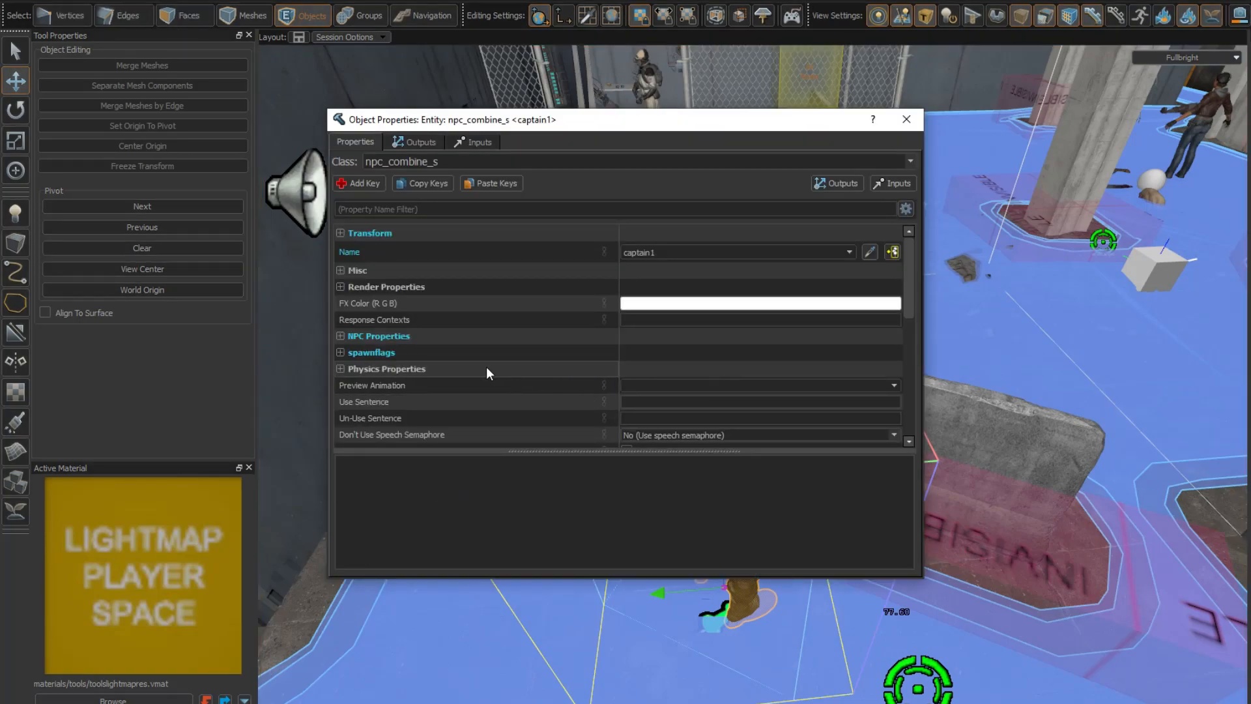
{"action": "scroll", "coordinate": [456, 360], "scroll_direction": "down", "scroll_amount": 4}
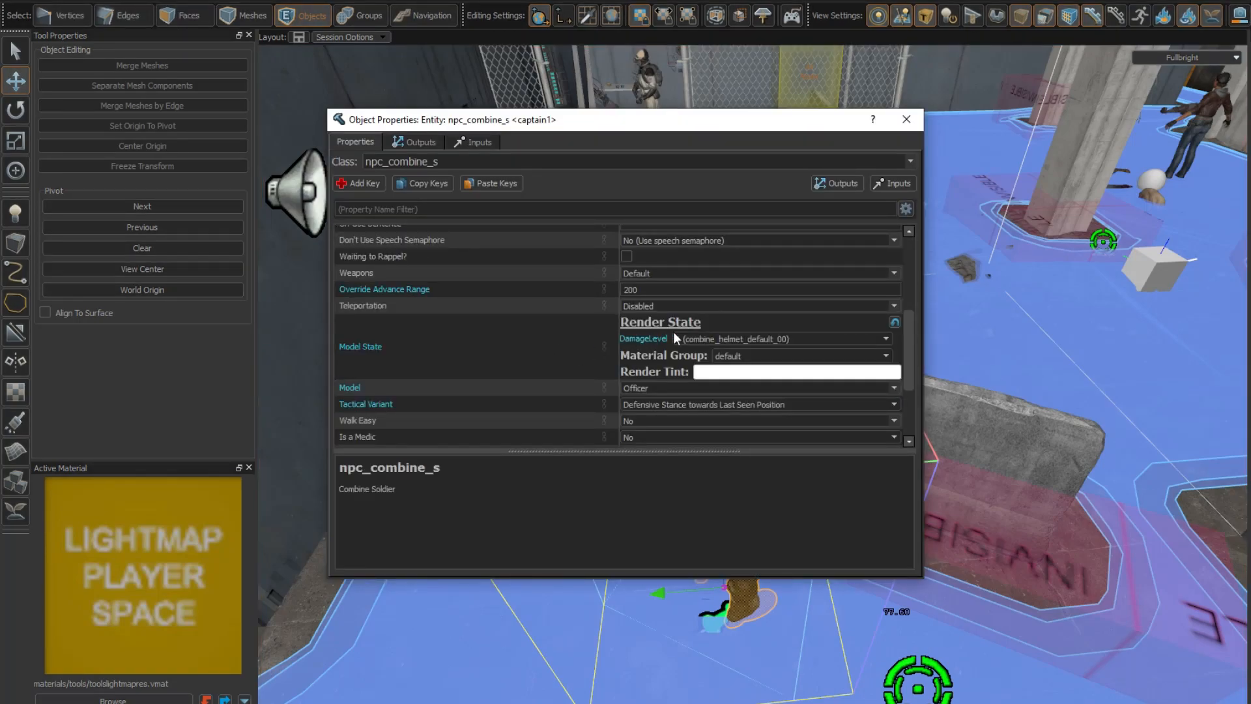
{"action": "scroll", "coordinate": [527, 329], "scroll_direction": "down", "scroll_amount": 3}
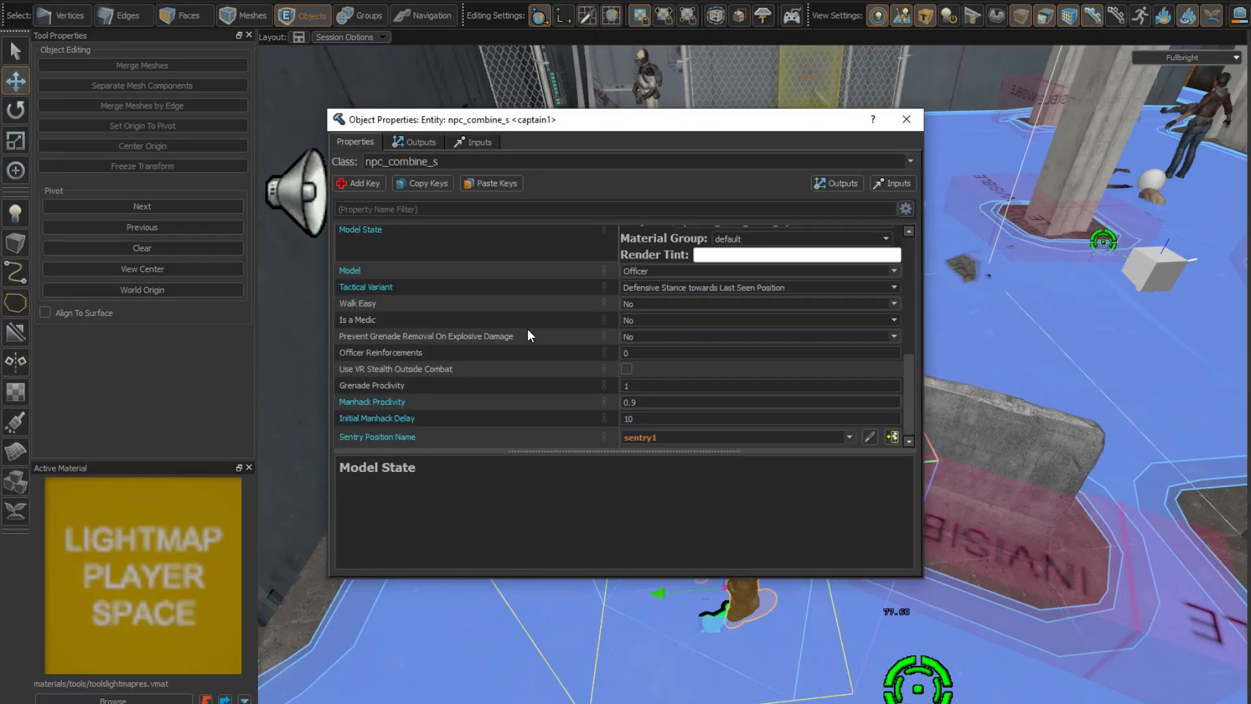
{"action": "scroll", "coordinate": [531, 383], "scroll_direction": "up", "scroll_amount": 2}
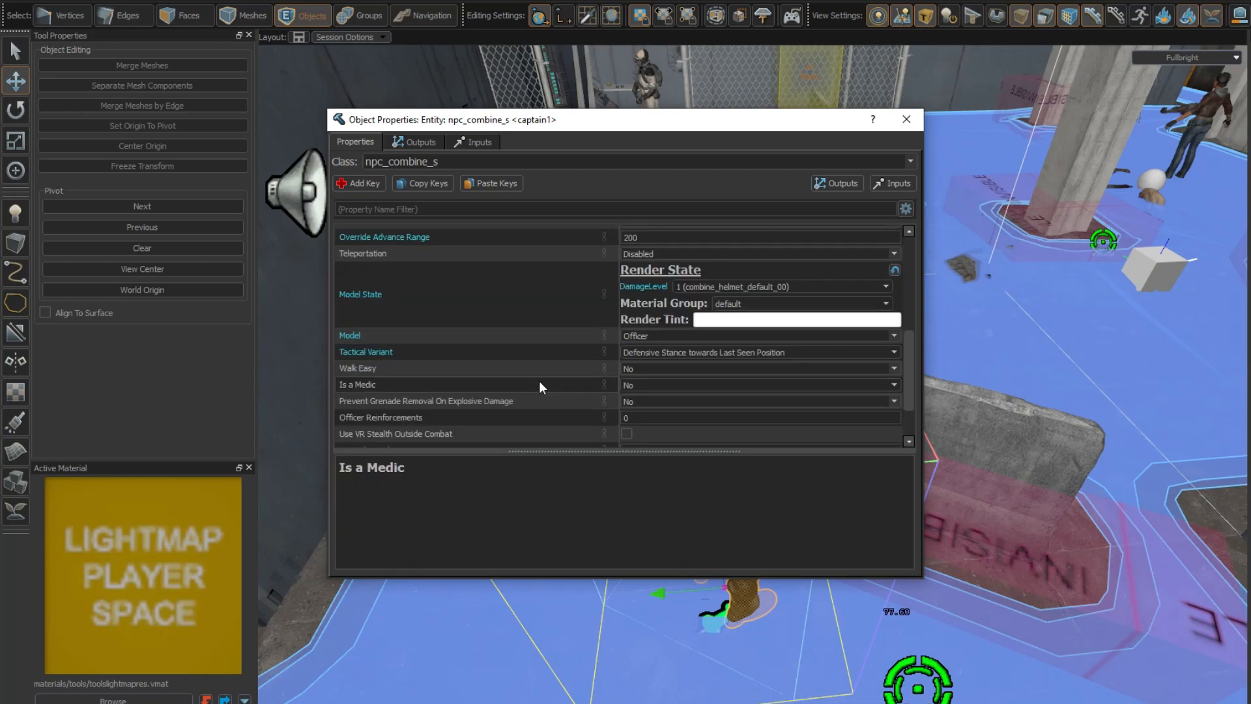
{"action": "scroll", "coordinate": [562, 346], "scroll_direction": "down", "scroll_amount": 2}
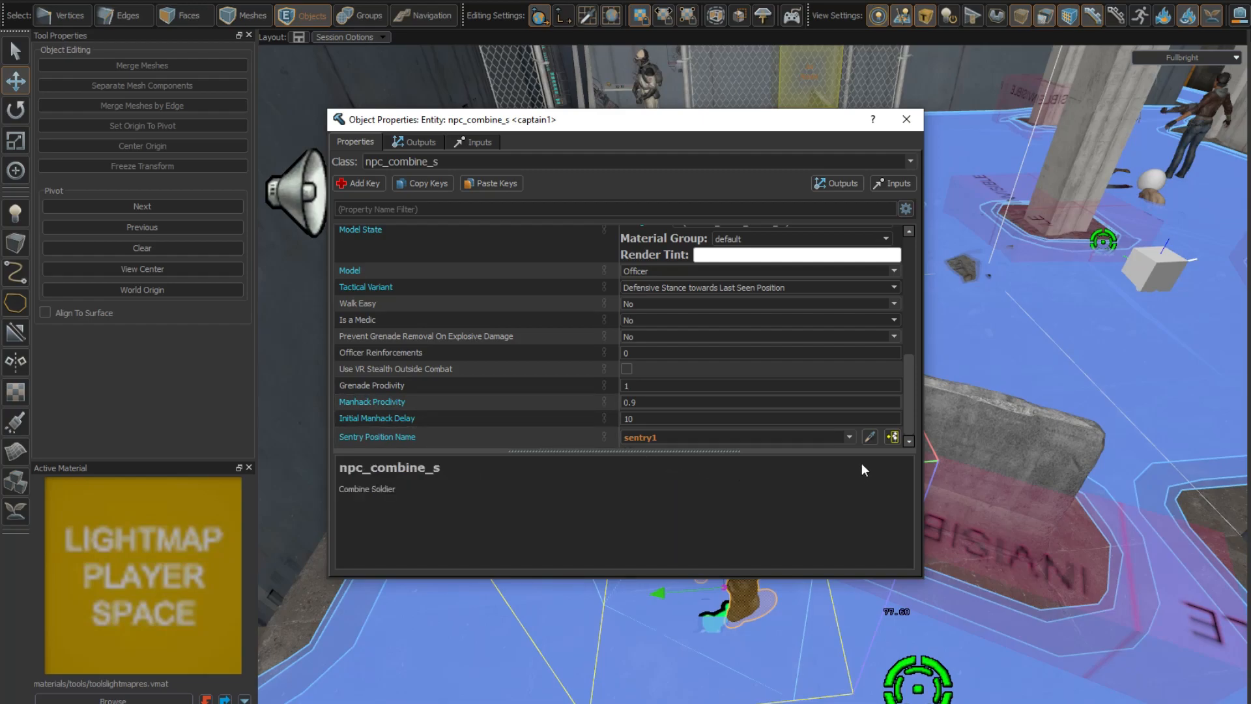
Step: Select the sentry1 targets from the officer's Sentry Position Name and examine where they sit around the room
{"action": "left_click", "coordinate": [892, 436]}
{"action": "left_click", "coordinate": [905, 119]}
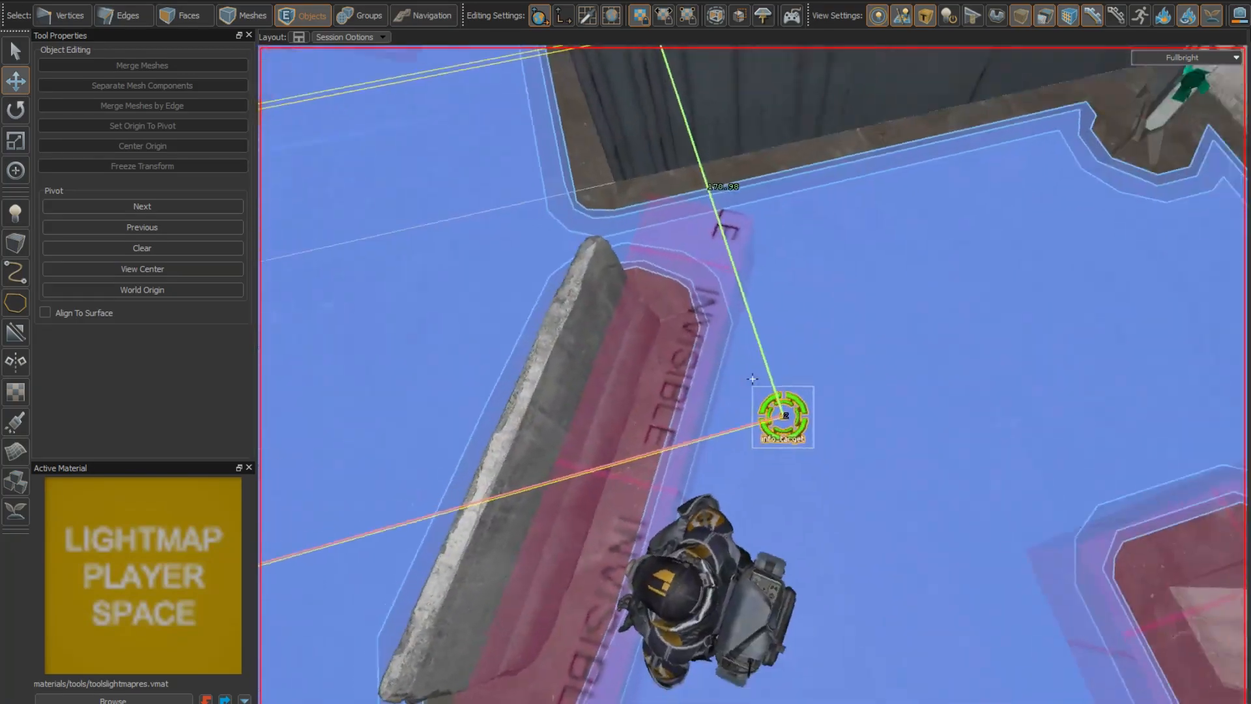
{"action": "right_click_drag", "start_coordinate": [753, 379], "coordinate": [593, 474]}
{"action": "mouse_move", "coordinate": [765, 415]}
{"action": "right_mouse_down"}
{"action": "mouse_move", "coordinate": [753, 376]}
{"action": "mouse_move", "coordinate": [765, 416]}
{"action": "right_mouse_up"}
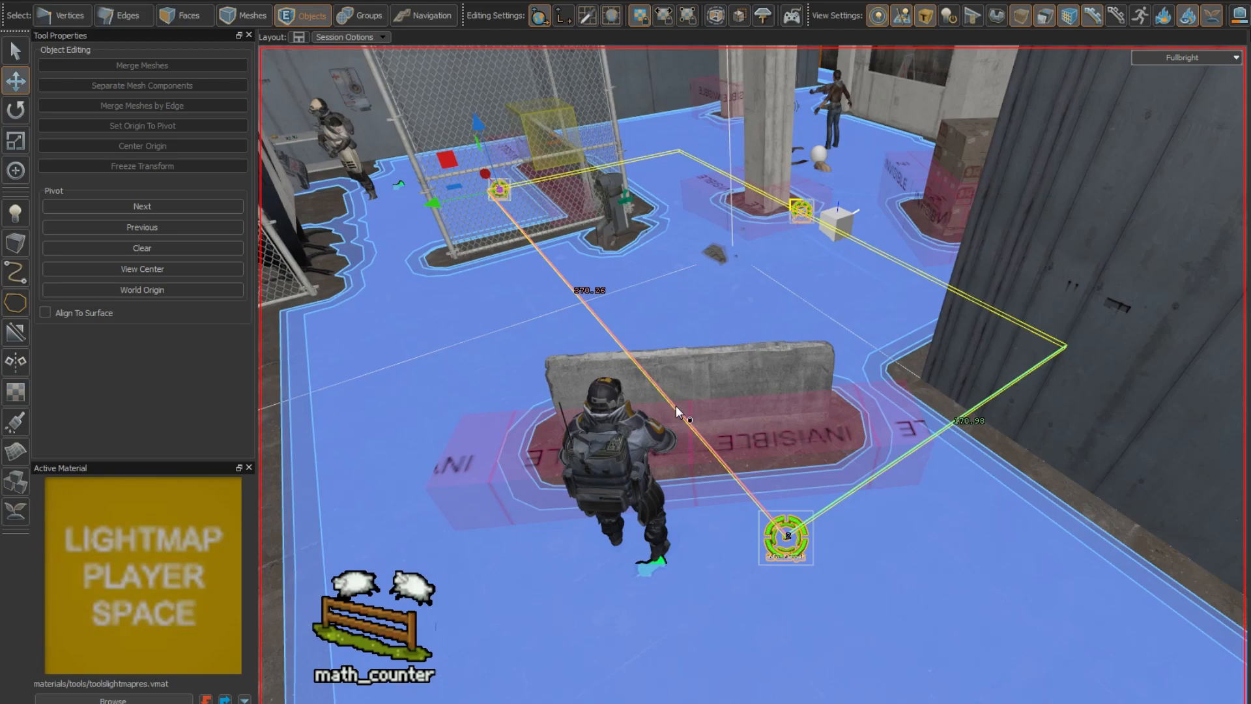
Step: Select the officer and shift it slightly behind its concrete barrier
{"action": "left_click", "coordinate": [617, 443]}
{"action": "key", "text": "a"}
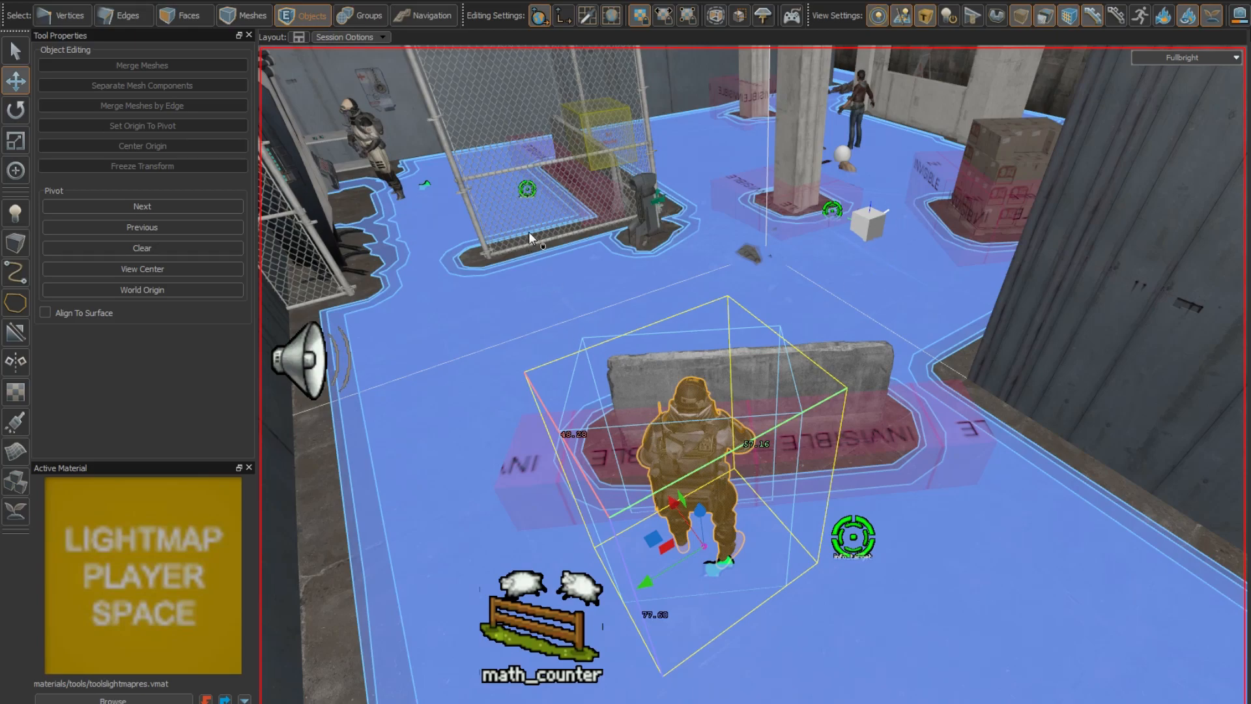
{"action": "left_click_drag", "start_coordinate": [682, 499], "coordinate": [720, 565]}
{"action": "key", "text": "d"}
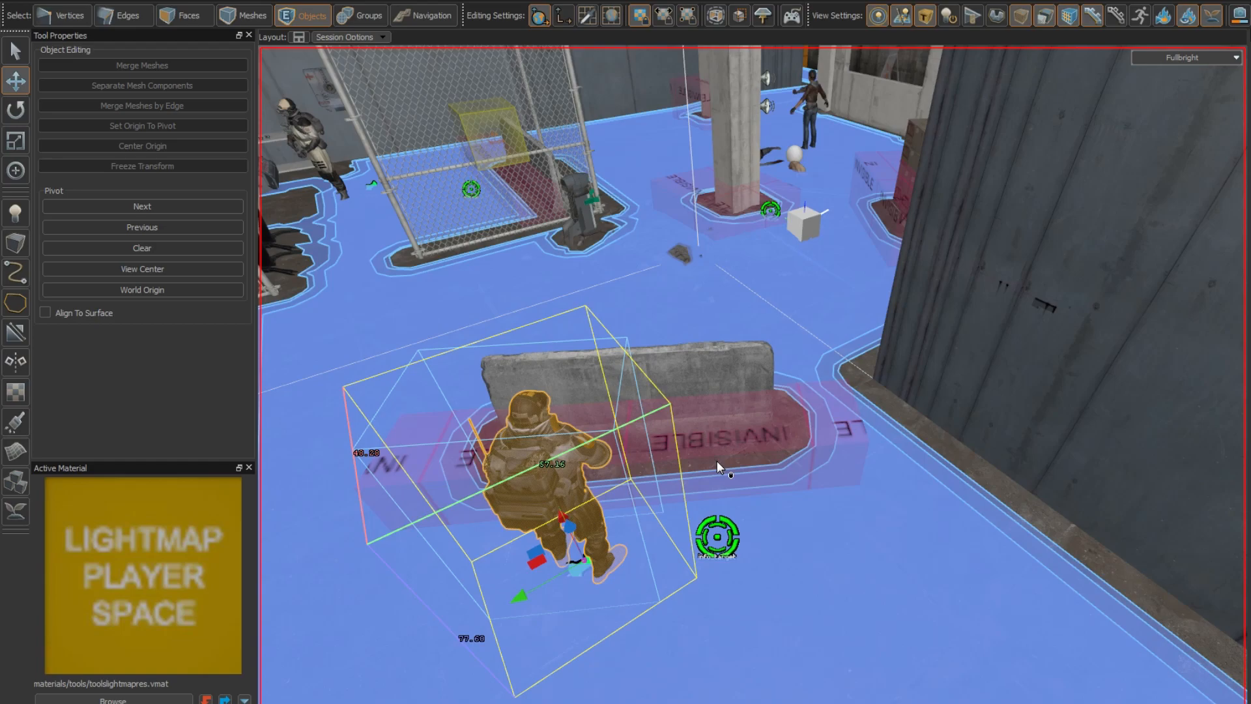
Step: Change the officer's Tactical Variant to Normal Tactics
{"action": "right_click_drag", "start_coordinate": [712, 456], "coordinate": [781, 418]}
{"action": "double_click", "coordinate": [788, 409]}
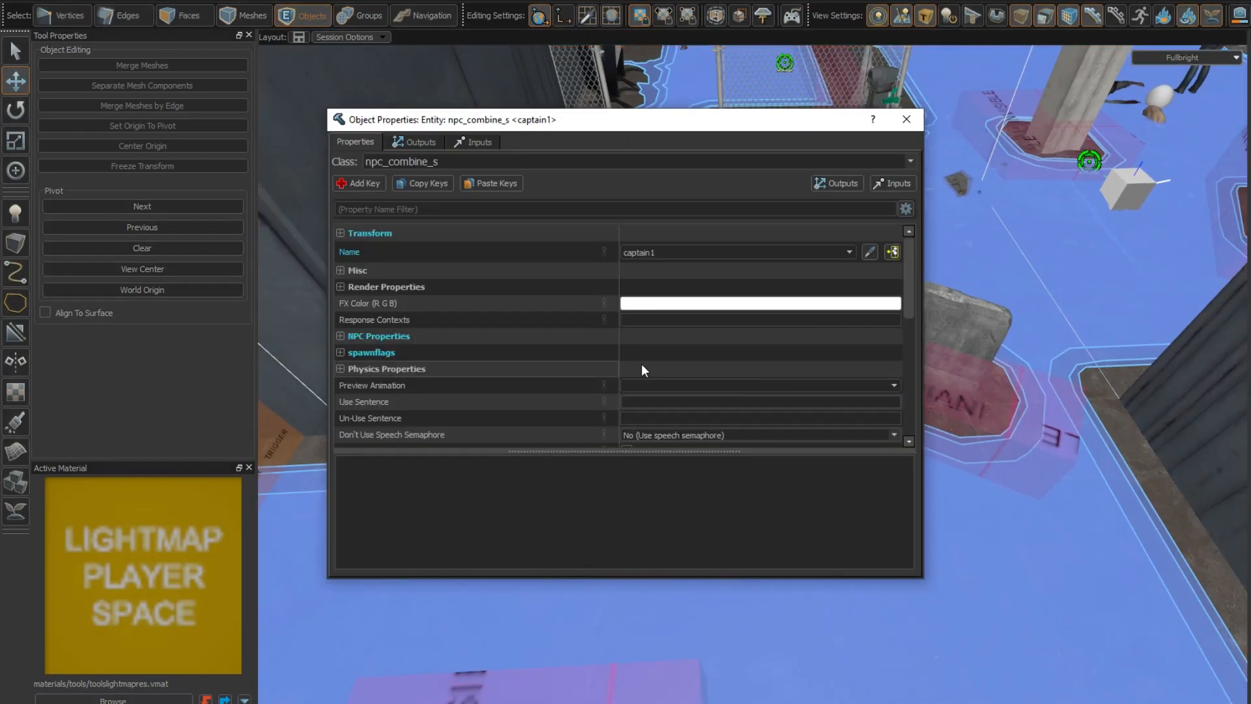
{"action": "scroll", "coordinate": [587, 359], "scroll_direction": "down", "scroll_amount": 10}
{"action": "left_click", "coordinate": [894, 287]}
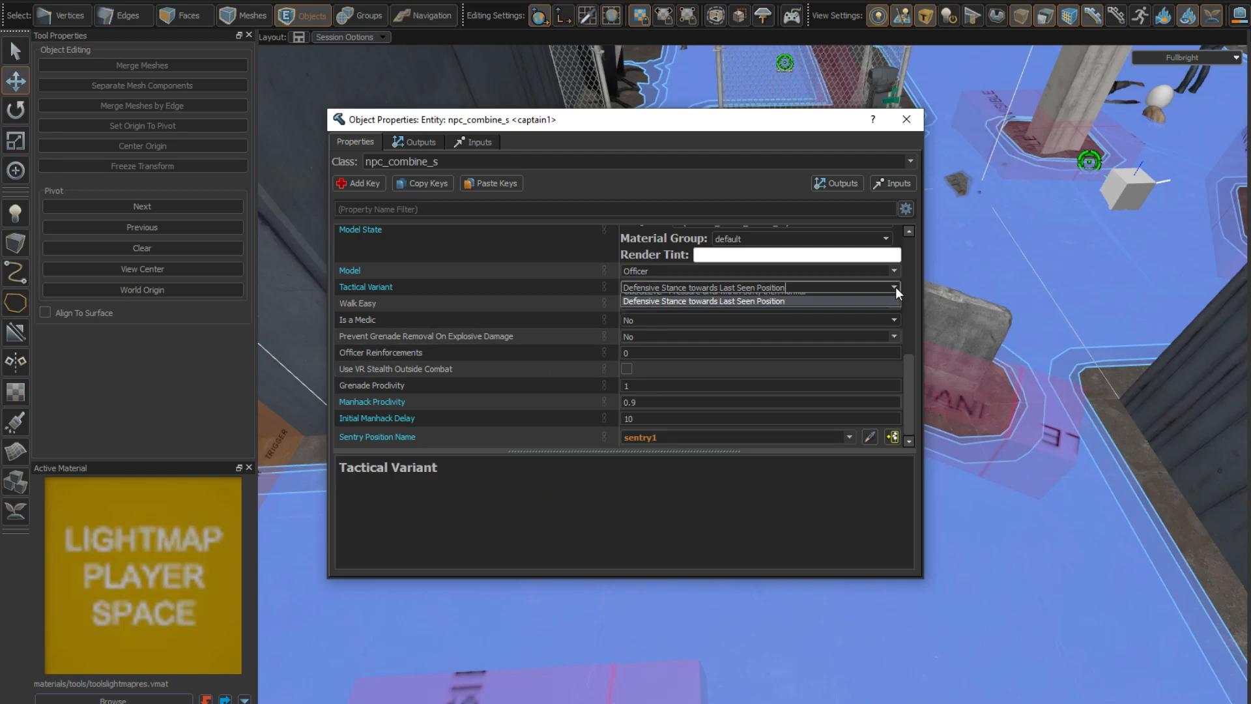
{"action": "left_click", "coordinate": [771, 309]}
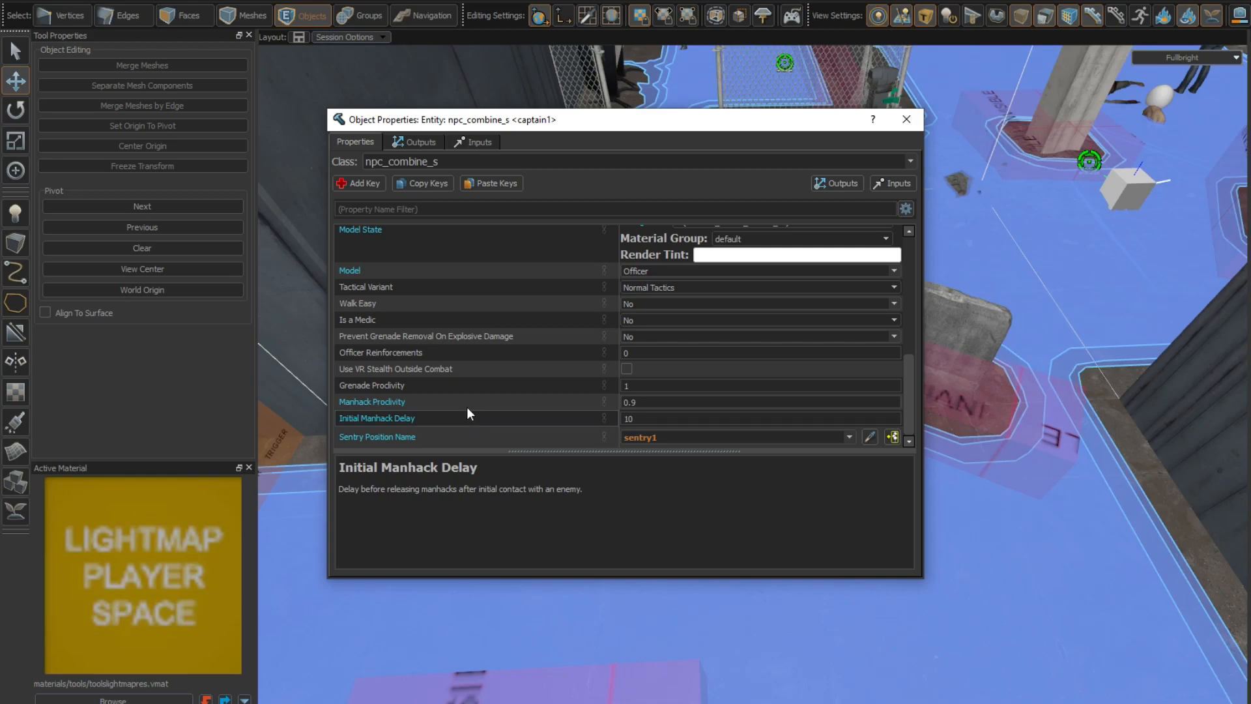
Step: Close the officer's properties and delete the group of three green bottles beside the window opening opposite the metal shelves
{"action": "left_click", "coordinate": [906, 119]}
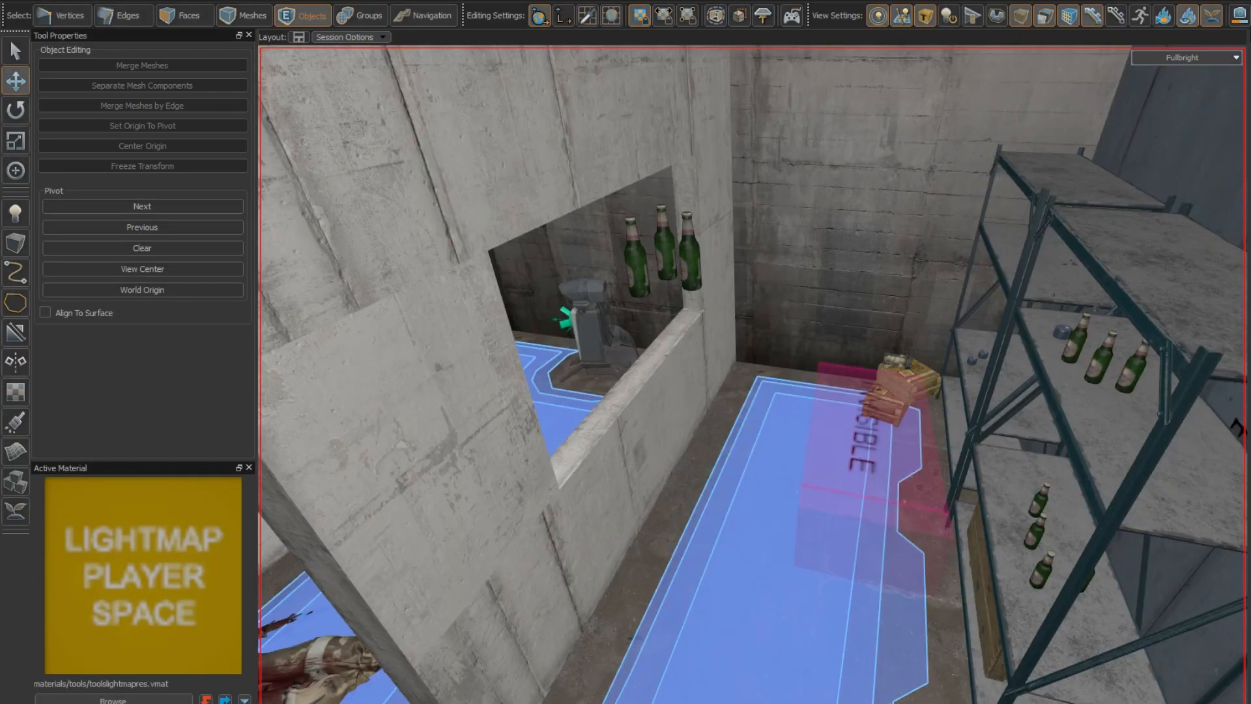
{"action": "key", "text": "w"}
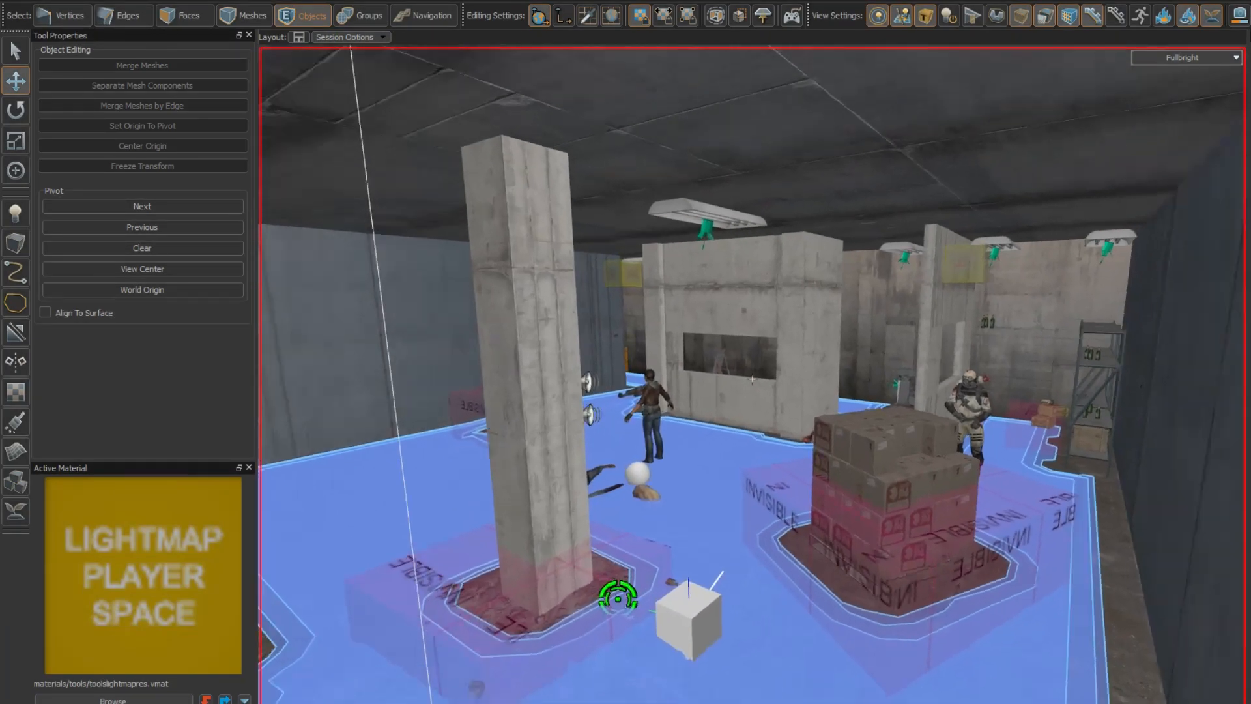
{"action": "key", "text": "w"}
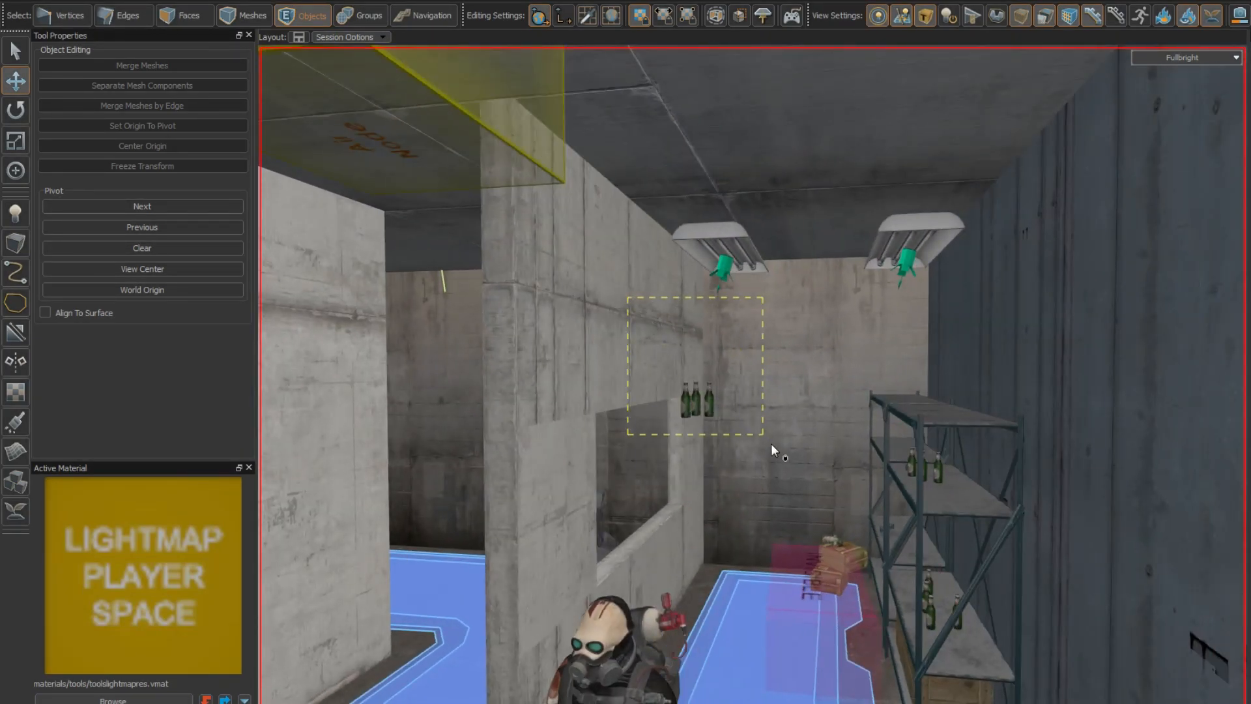
{"action": "key", "text": "Delete"}
Step: Sample the invisible material from the block beside the metal shelves and create an invisible block 192 units long along the window wall
{"action": "mouse_move", "coordinate": [735, 386]}
{"action": "right_mouse_down"}
{"action": "mouse_move", "coordinate": [759, 416]}
{"action": "mouse_move", "coordinate": [749, 385]}
{"action": "right_mouse_up"}
{"action": "left_click", "coordinate": [760, 418]}
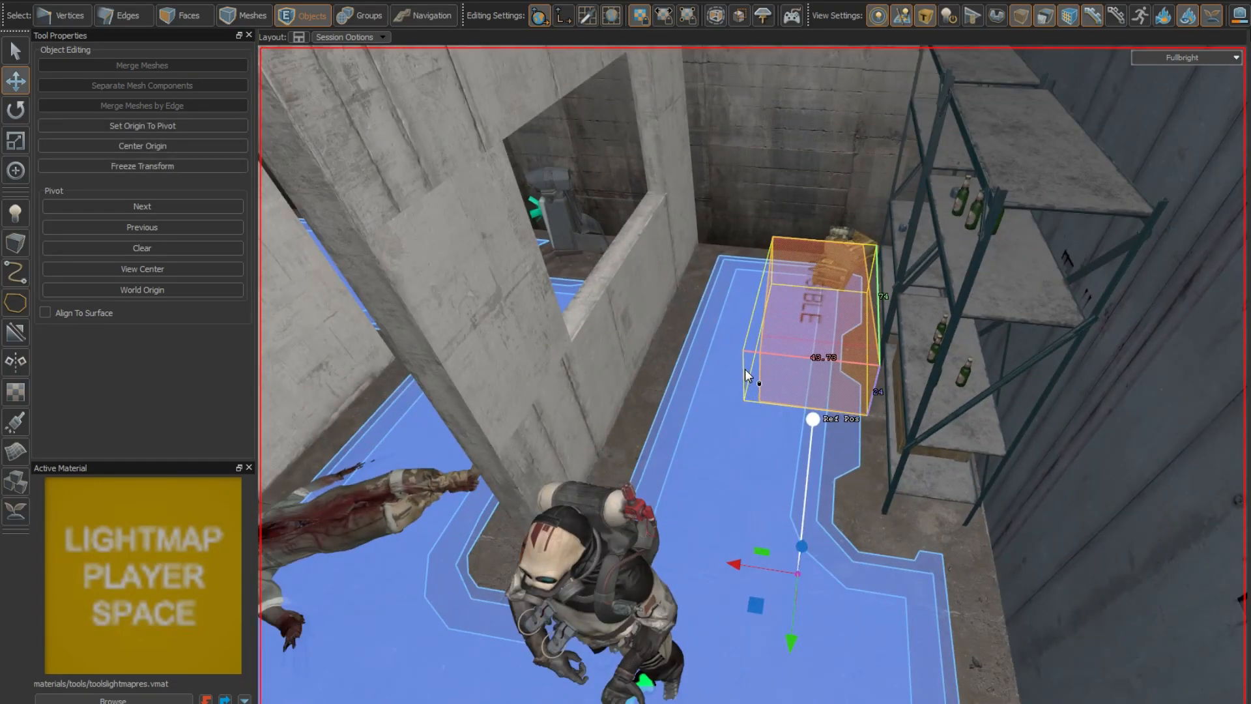
{"action": "right_click", "coordinate": [798, 345], "text": "shift"}
{"action": "mouse_move", "coordinate": [737, 379]}
{"action": "right_mouse_down"}
{"action": "mouse_move", "coordinate": [753, 378]}
{"action": "mouse_move", "coordinate": [706, 330]}
{"action": "mouse_move", "coordinate": [752, 379]}
{"action": "right_mouse_up"}
{"action": "key", "text": "Escape"}
{"action": "left_click", "coordinate": [767, 468]}
{"action": "scroll", "coordinate": [768, 469], "scroll_direction": "down", "scroll_amount": 2}
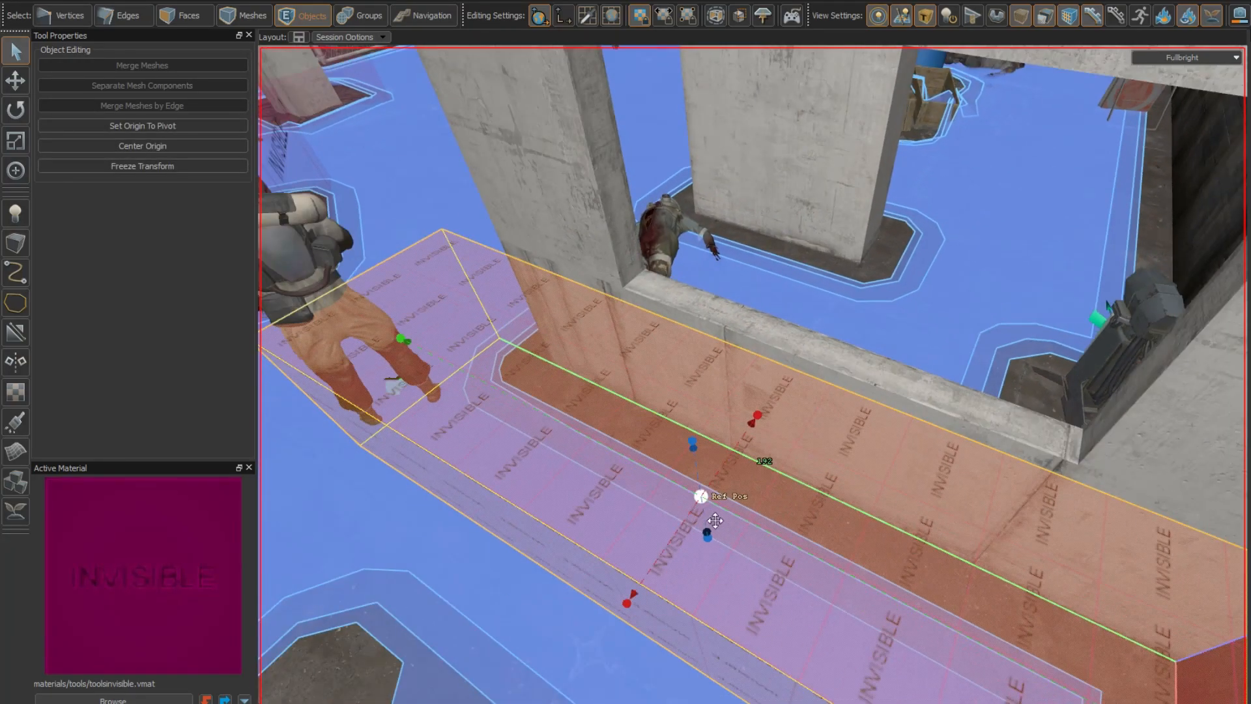
Step: Adjust the long invisible block beside the window wall and select the neighbouring concrete wall mesh
{"action": "right_click_drag", "start_coordinate": [707, 503], "coordinate": [721, 503]}
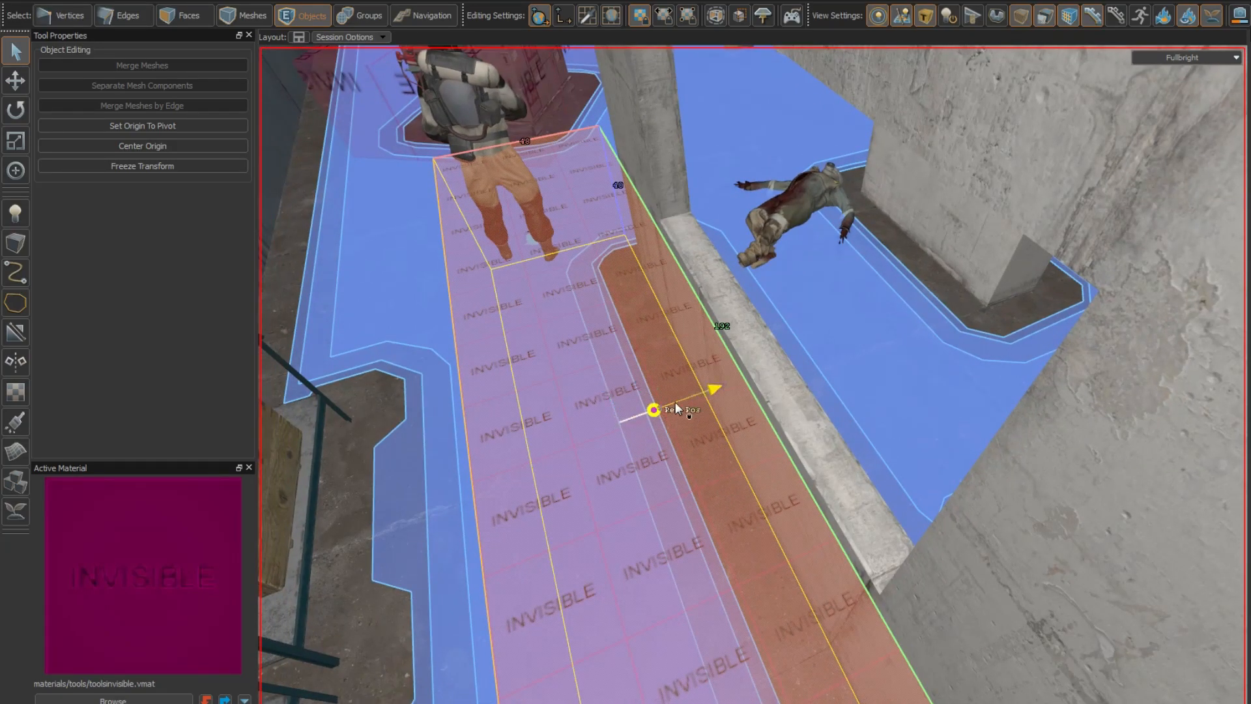
{"action": "right_click_drag", "start_coordinate": [749, 385], "coordinate": [753, 379]}
{"action": "left_click_drag", "start_coordinate": [782, 407], "coordinate": [671, 406]}
{"action": "mouse_move", "coordinate": [708, 398]}
{"action": "right_mouse_down"}
{"action": "mouse_move", "coordinate": [752, 379]}
{"action": "mouse_move", "coordinate": [760, 404]}
{"action": "mouse_move", "coordinate": [639, 433]}
{"action": "mouse_move", "coordinate": [752, 378]}
{"action": "right_mouse_up"}
{"action": "left_click", "coordinate": [756, 402]}
{"action": "left_click_drag", "start_coordinate": [735, 268], "coordinate": [761, 267]}
{"action": "right_click_drag", "start_coordinate": [760, 267], "coordinate": [752, 379]}
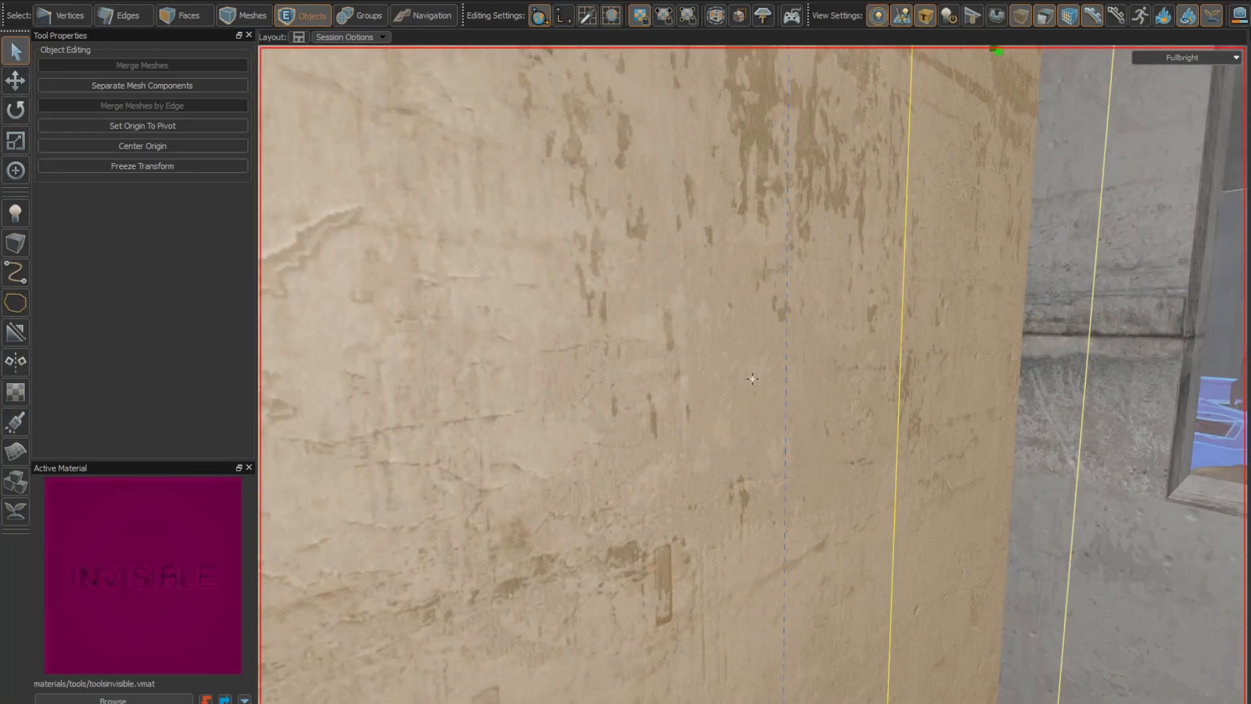
{"action": "right_click_drag", "start_coordinate": [753, 378], "coordinate": [753, 379]}
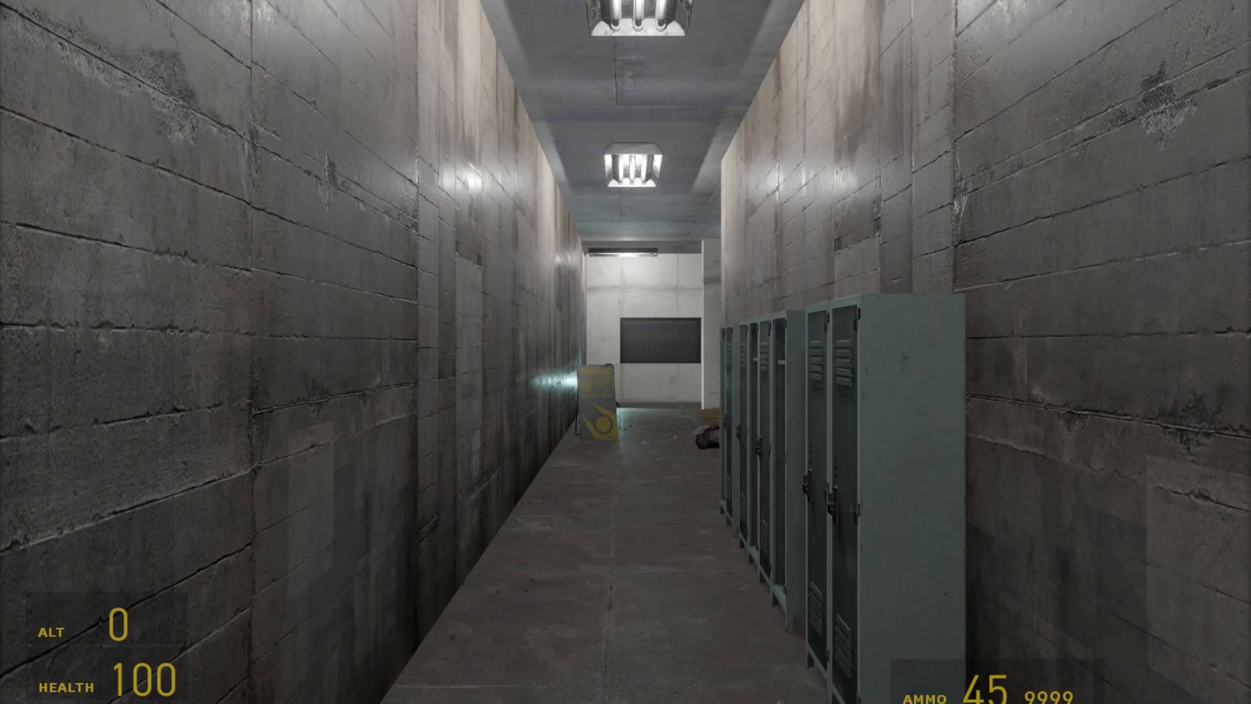
Step: Playtest the map by advancing down the locker corridor into the combat room
{"action": "key", "text": "w"}
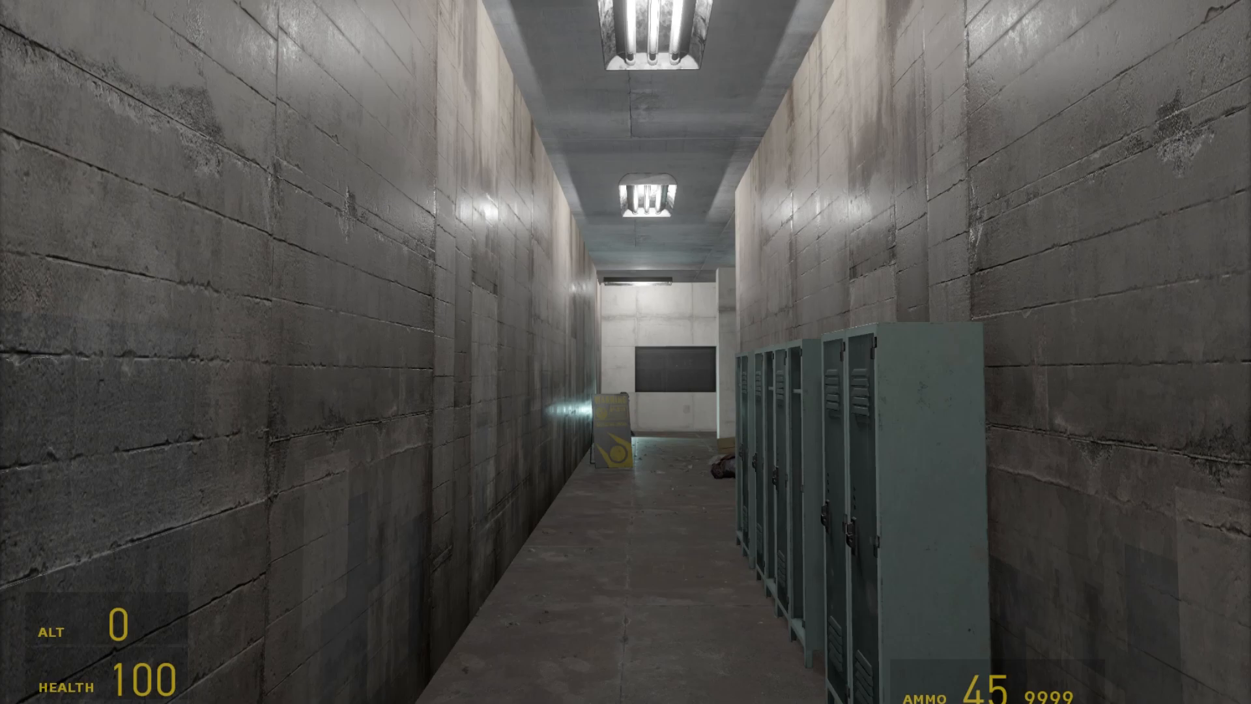
{"action": "key", "text": "w"}
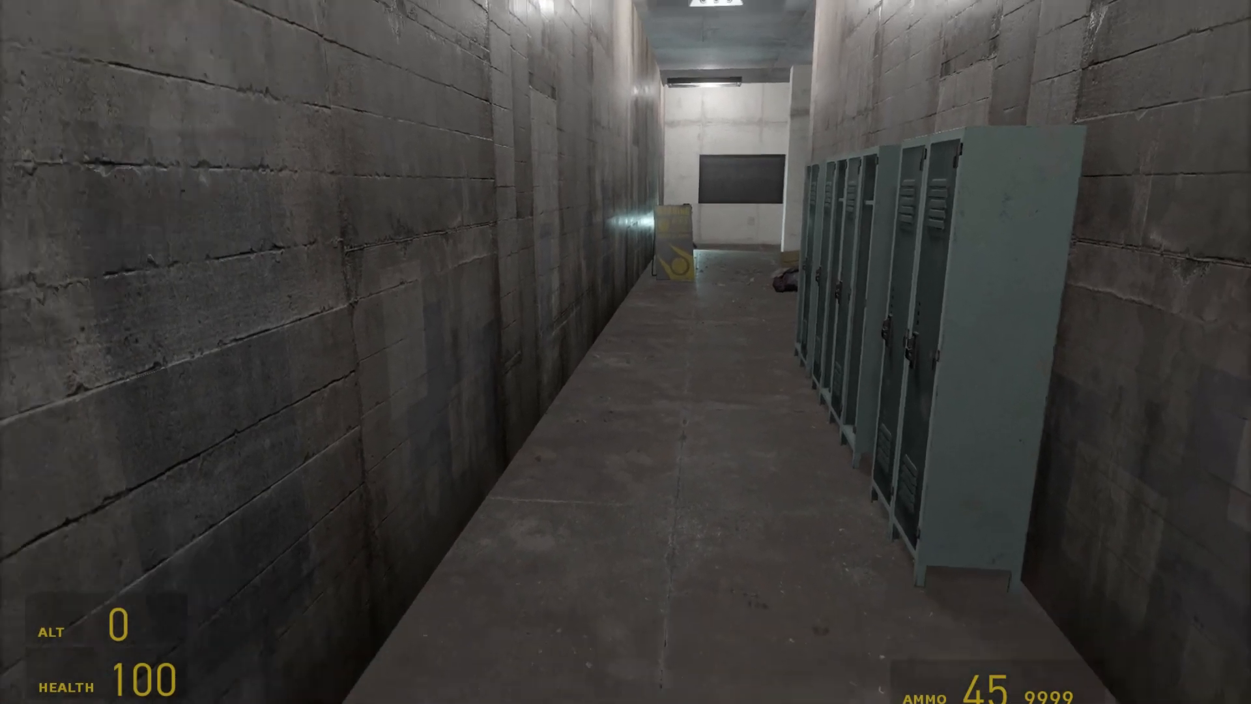
{"action": "key", "text": "w"}
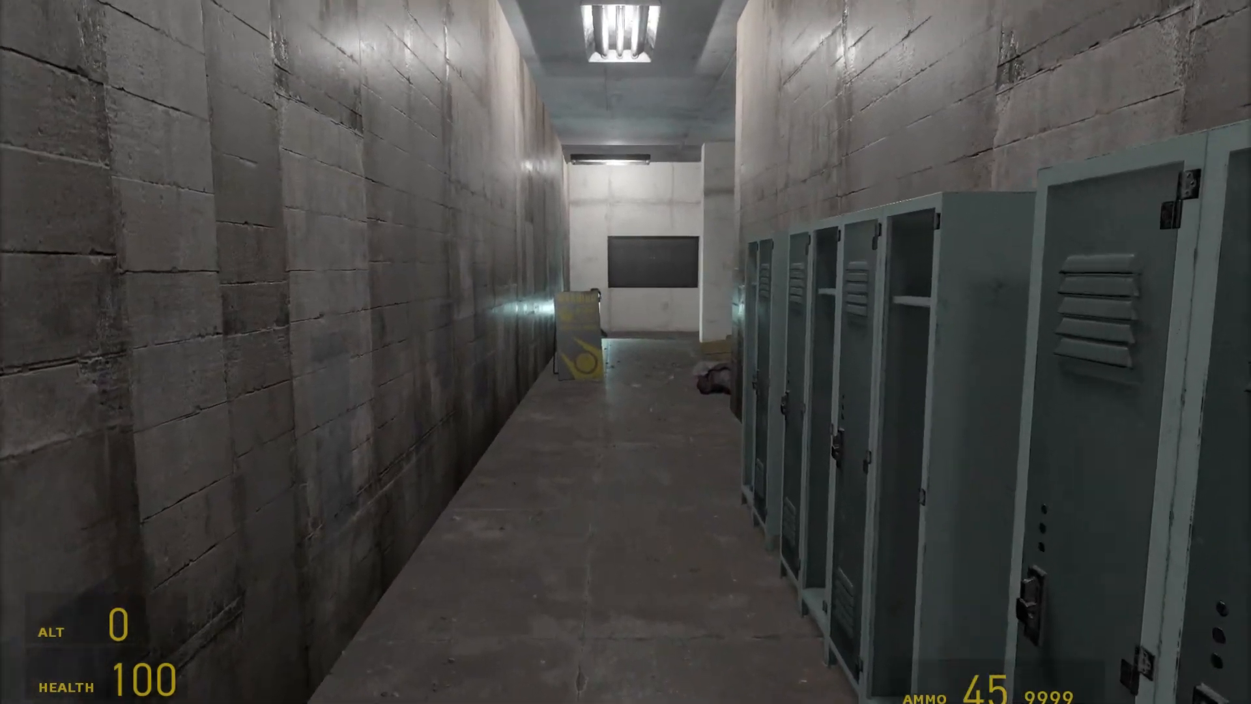
{"action": "key", "text": "w"}
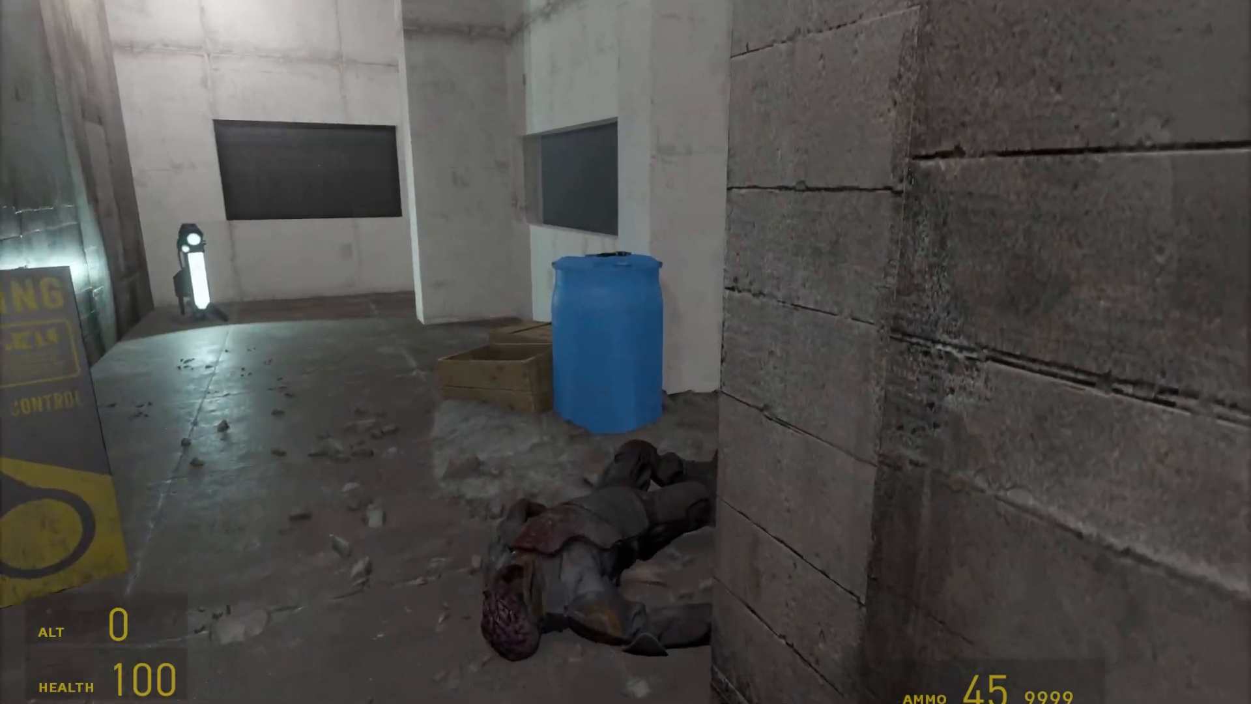
{"action": "key", "text": "w"}
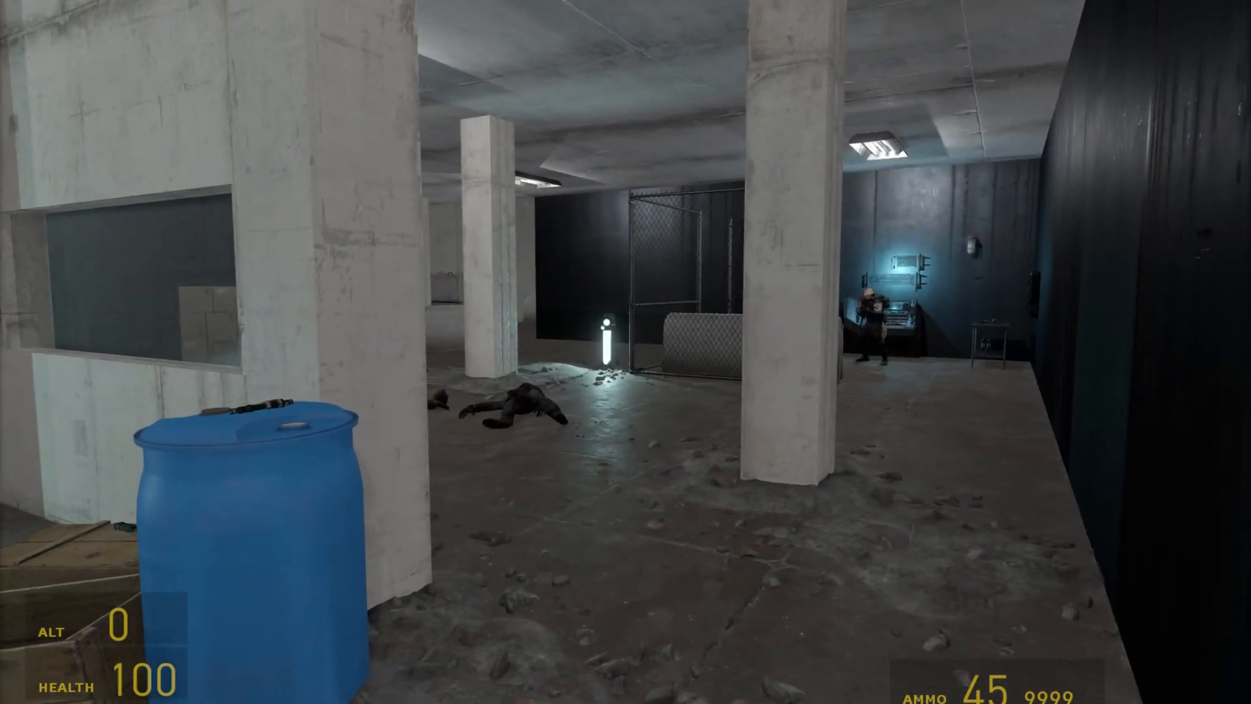
Step: Draw the soldiers' fire near the blue barrel and fall back to the corridor corner
{"action": "key", "text": "a"}
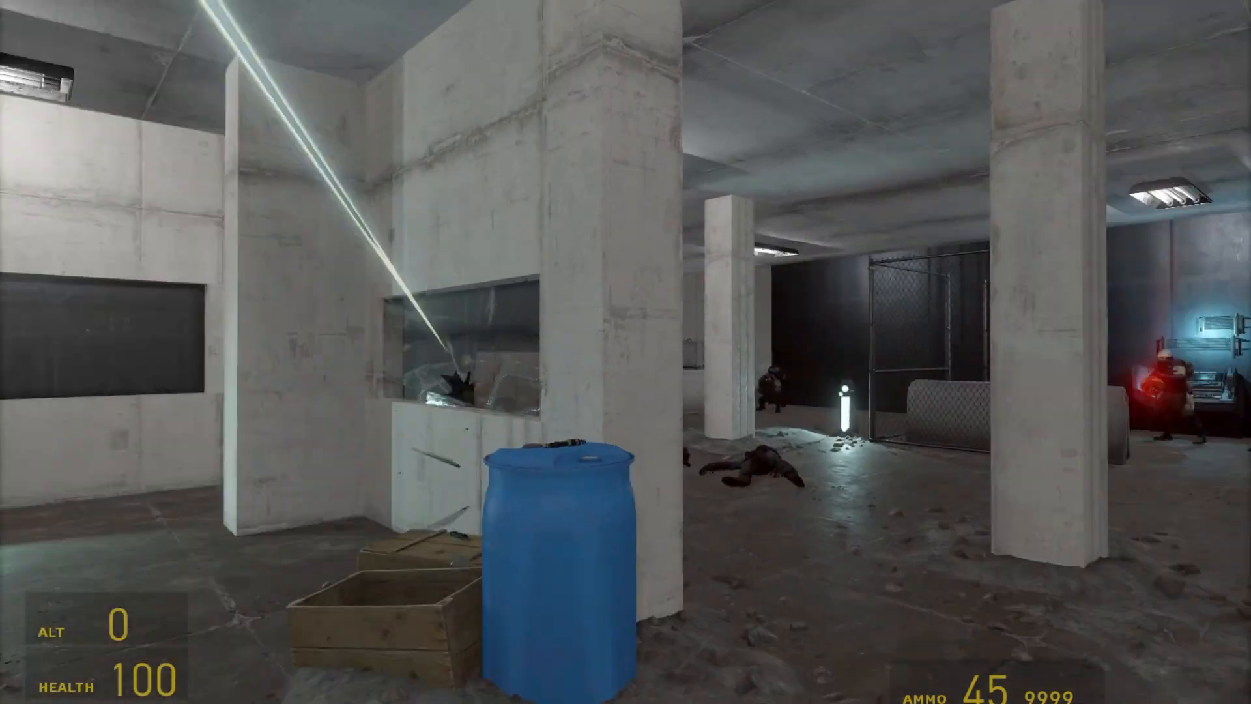
{"action": "key", "text": "s"}
{"action": "key", "text": "w"}
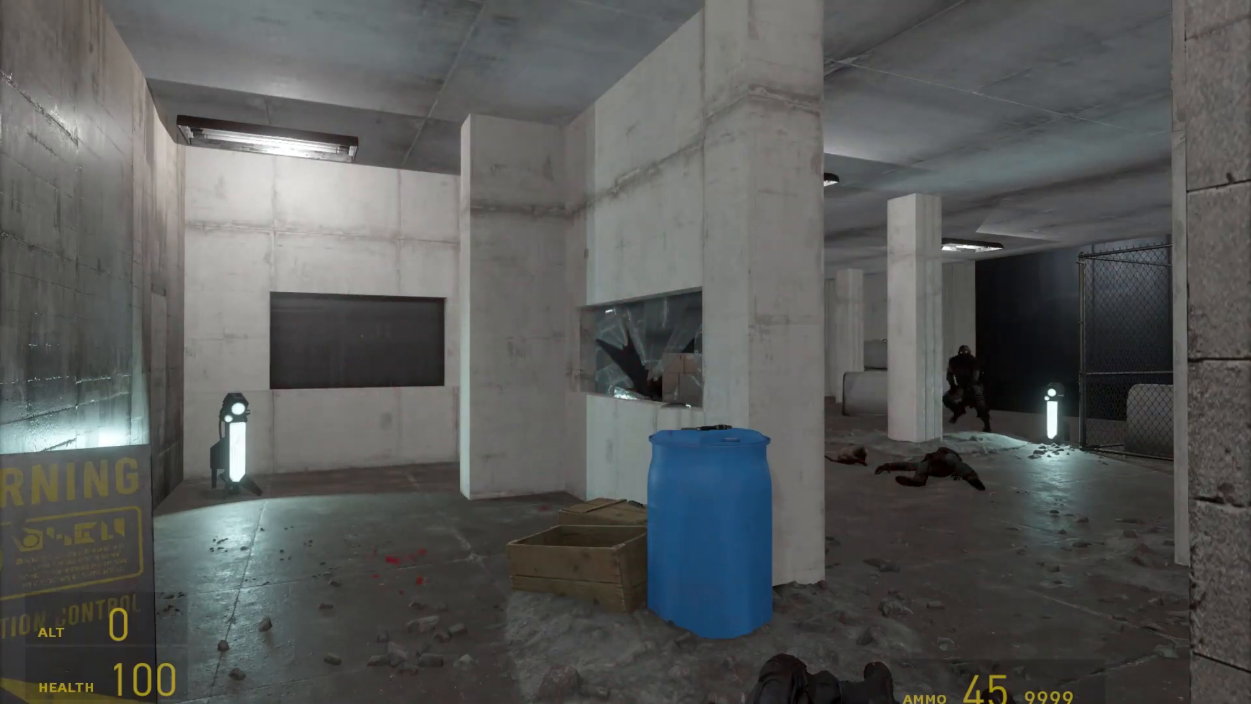
{"action": "key", "text": "w"}
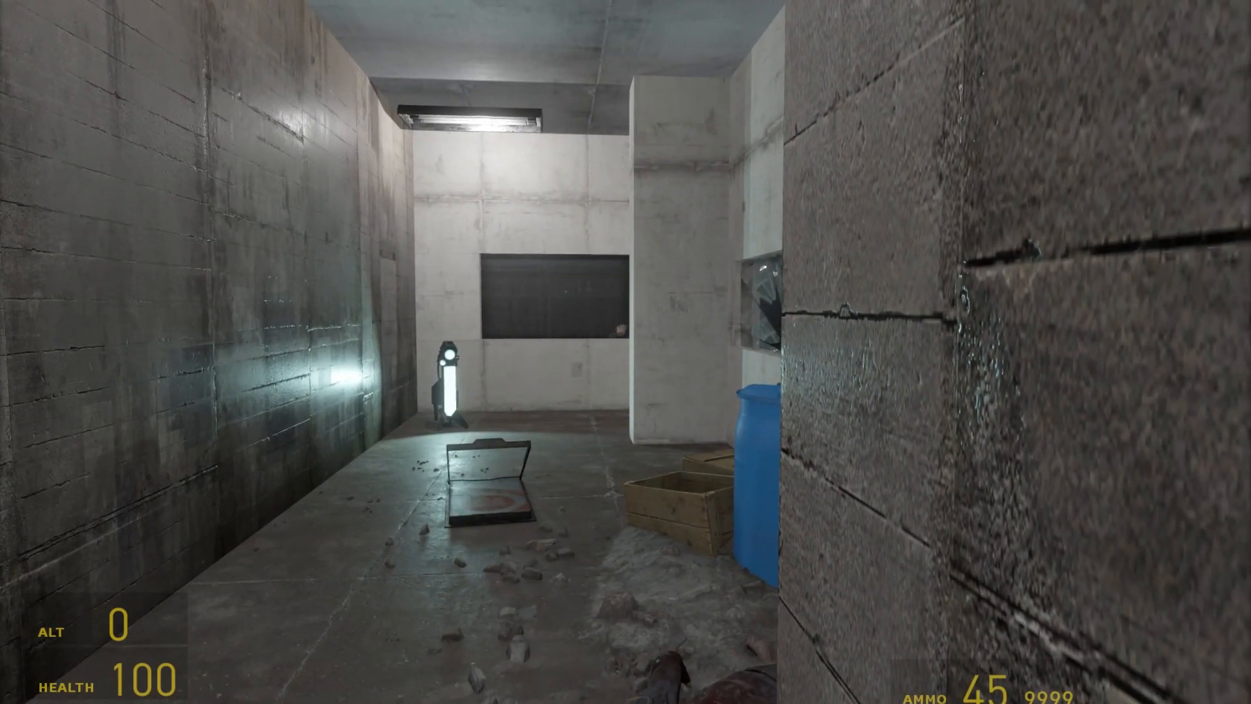
Step: Strafe in and out of the corridor corner to test how the soldiers flank and attack, and switch back to Hammer
{"action": "key", "text": "d"}
{"action": "key", "text": "a"}
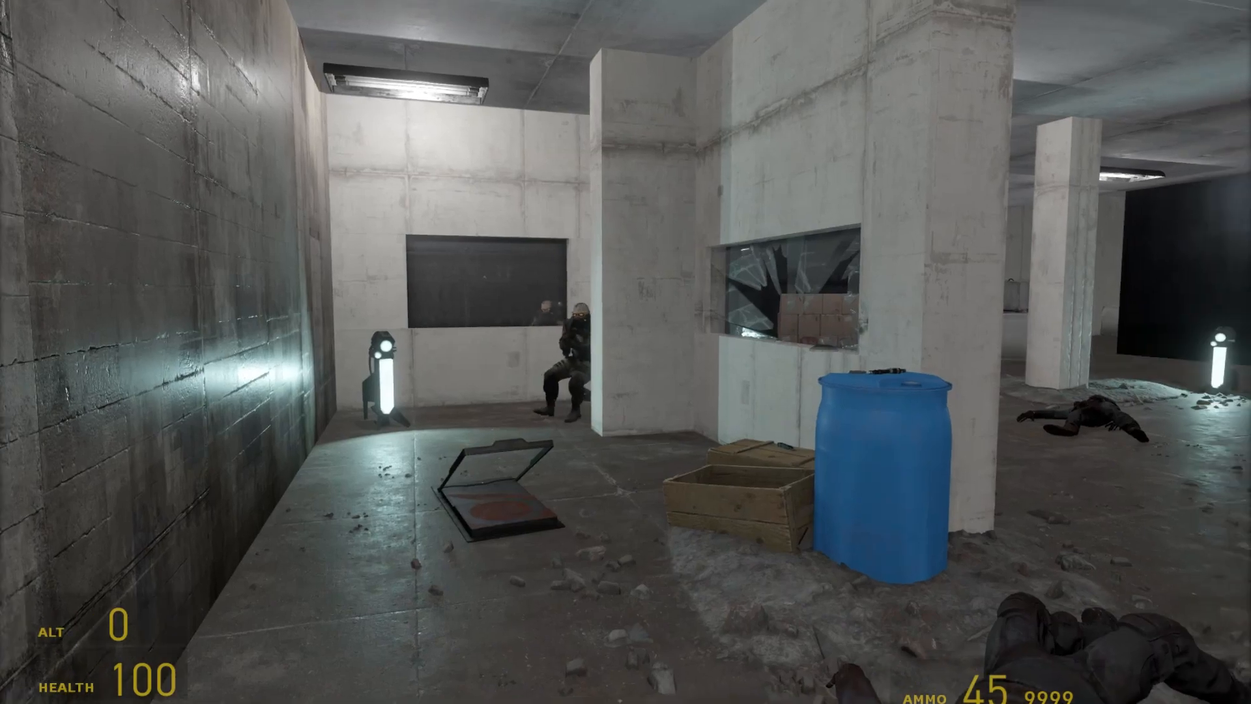
{"action": "key", "text": "d"}
{"action": "key", "text": "a"}
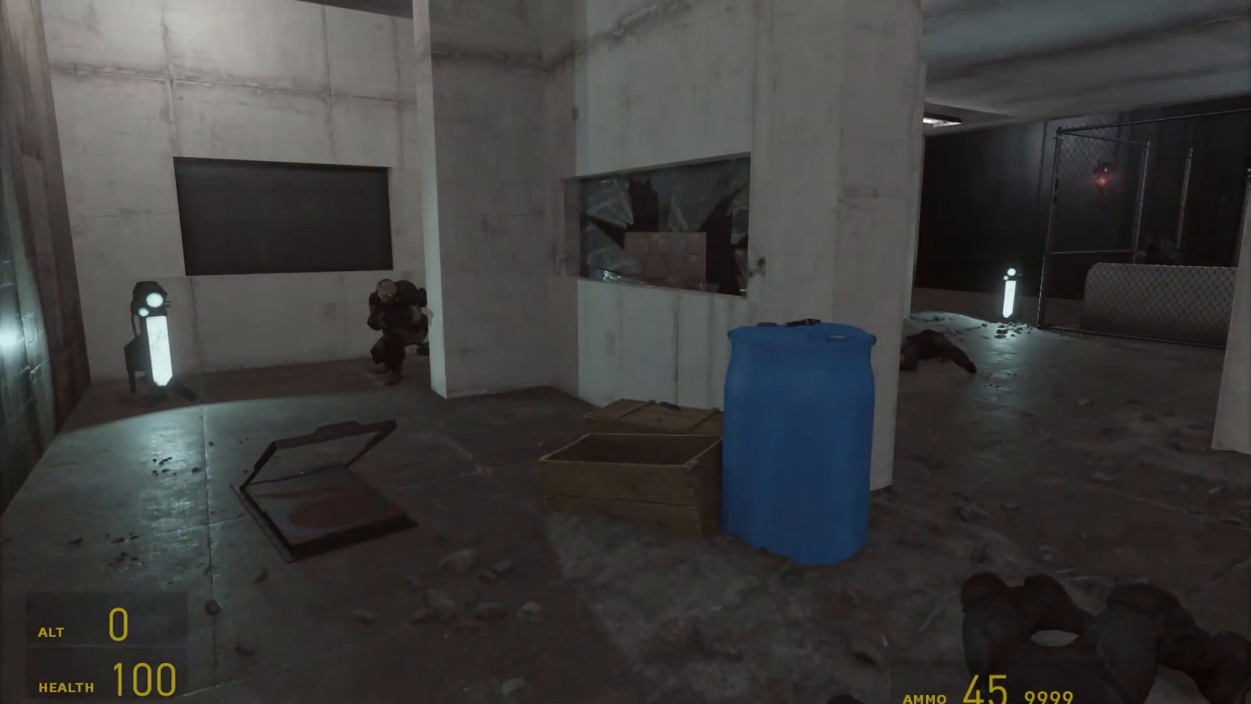
{"action": "key", "text": "d"}
{"action": "key", "text": "a"}
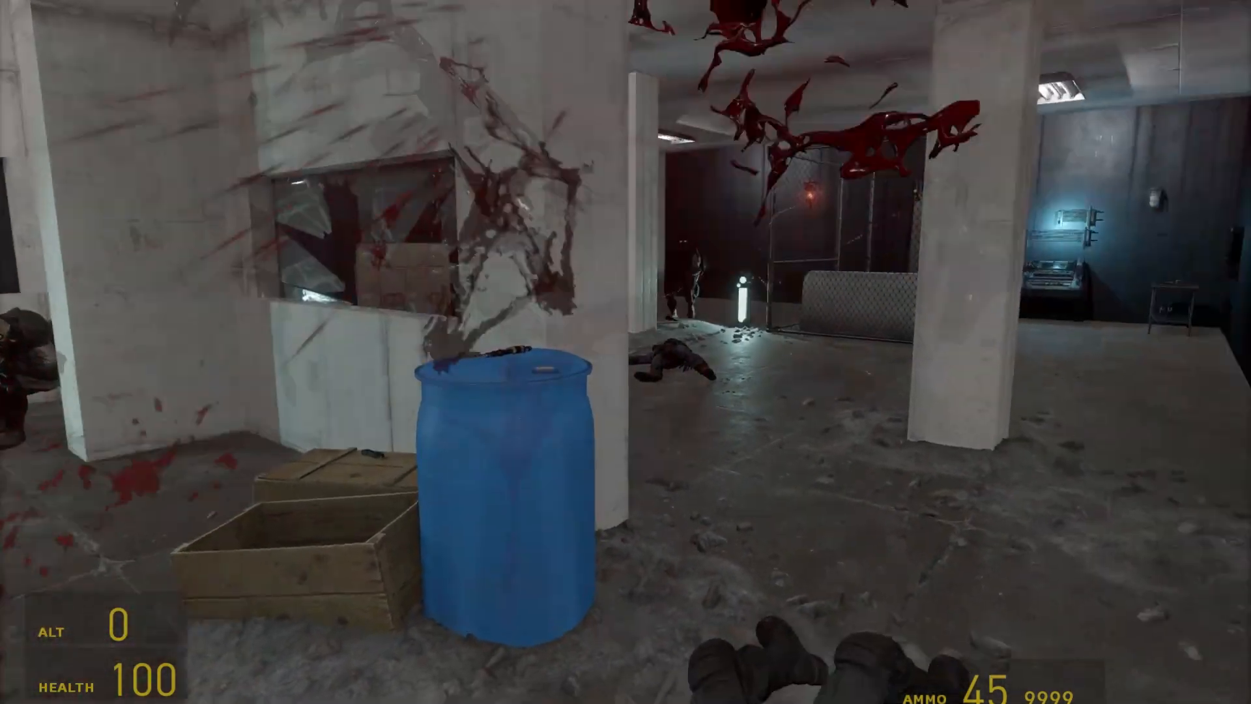
{"action": "key", "text": "d"}
{"action": "key", "text": "a"}
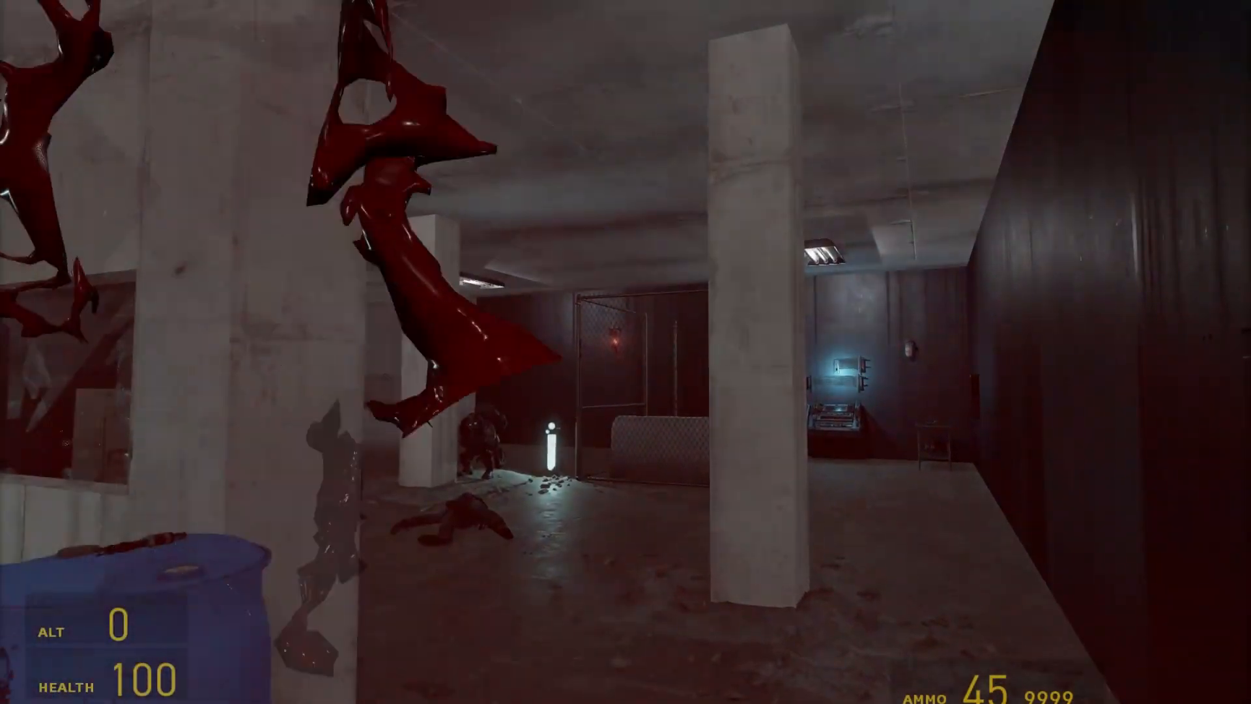
{"action": "key", "text": "alt+Tab"}
{"action": "key", "text": "alt+Tab"}
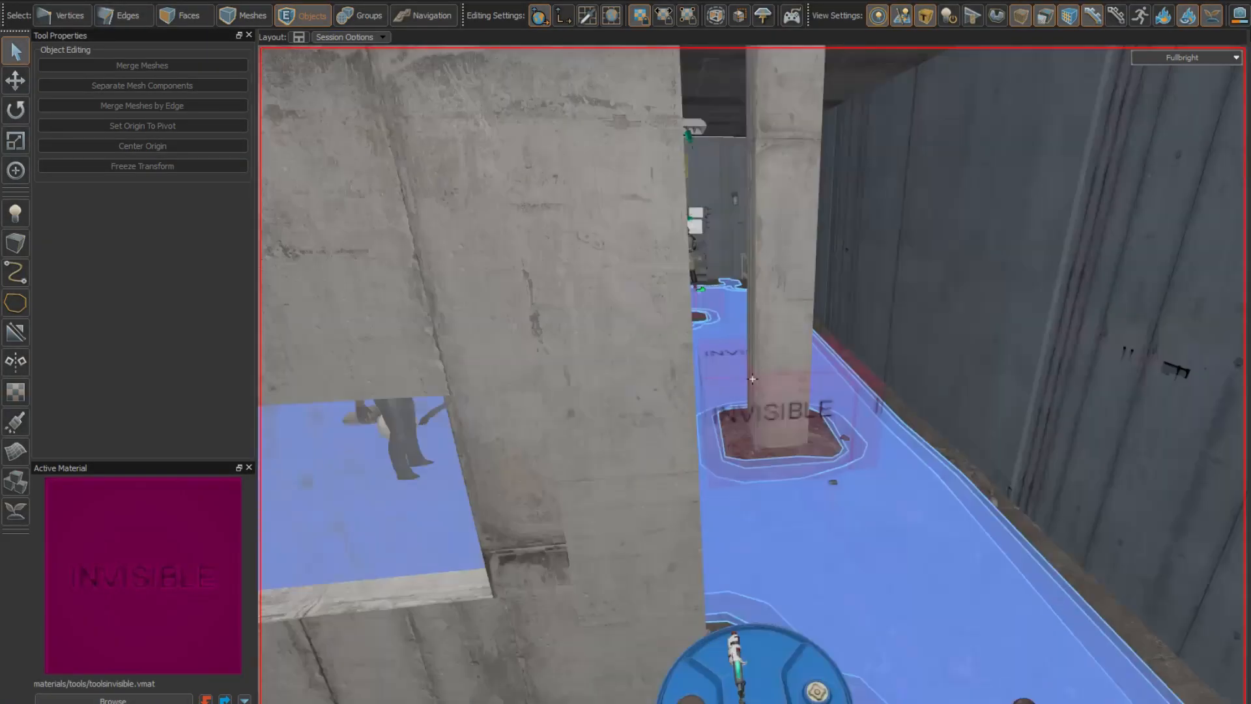
Step: Examine the pillars, box stack, chain-link fence and concrete barriers along the soldiers' side of the room
{"action": "key", "text": "d"}
{"action": "key", "text": "w"}
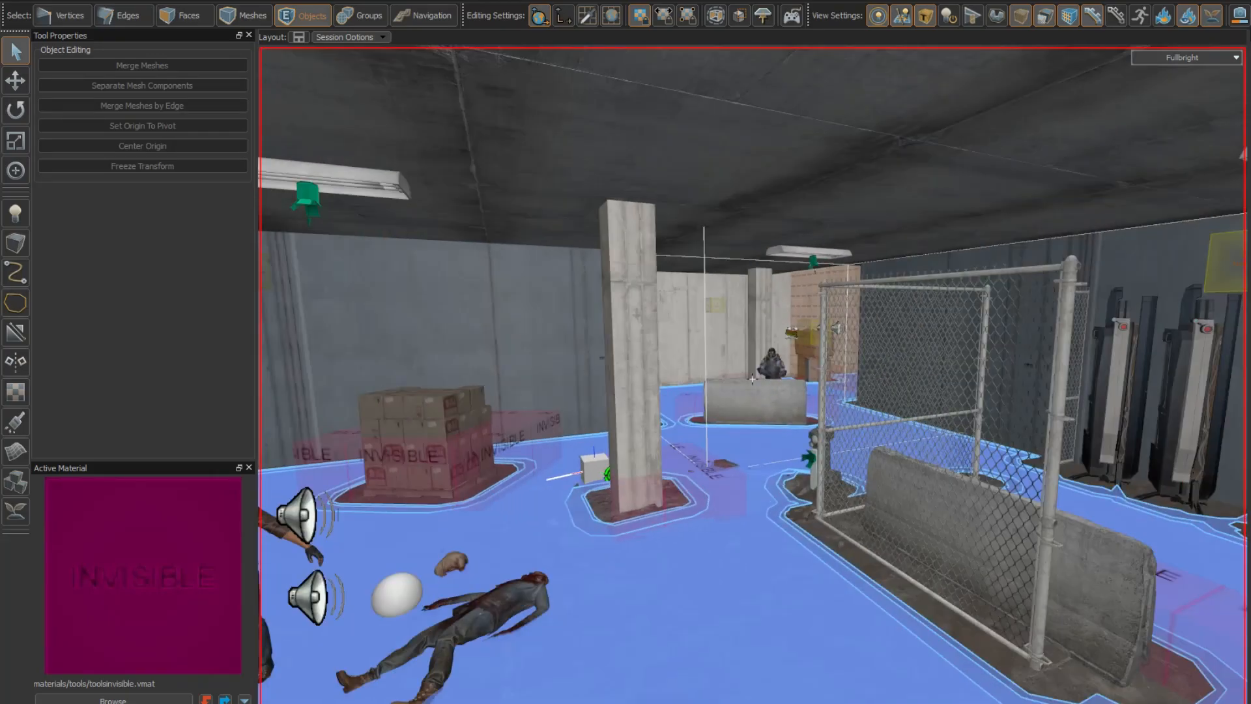
{"action": "key", "text": "s"}
{"action": "key", "text": "a"}
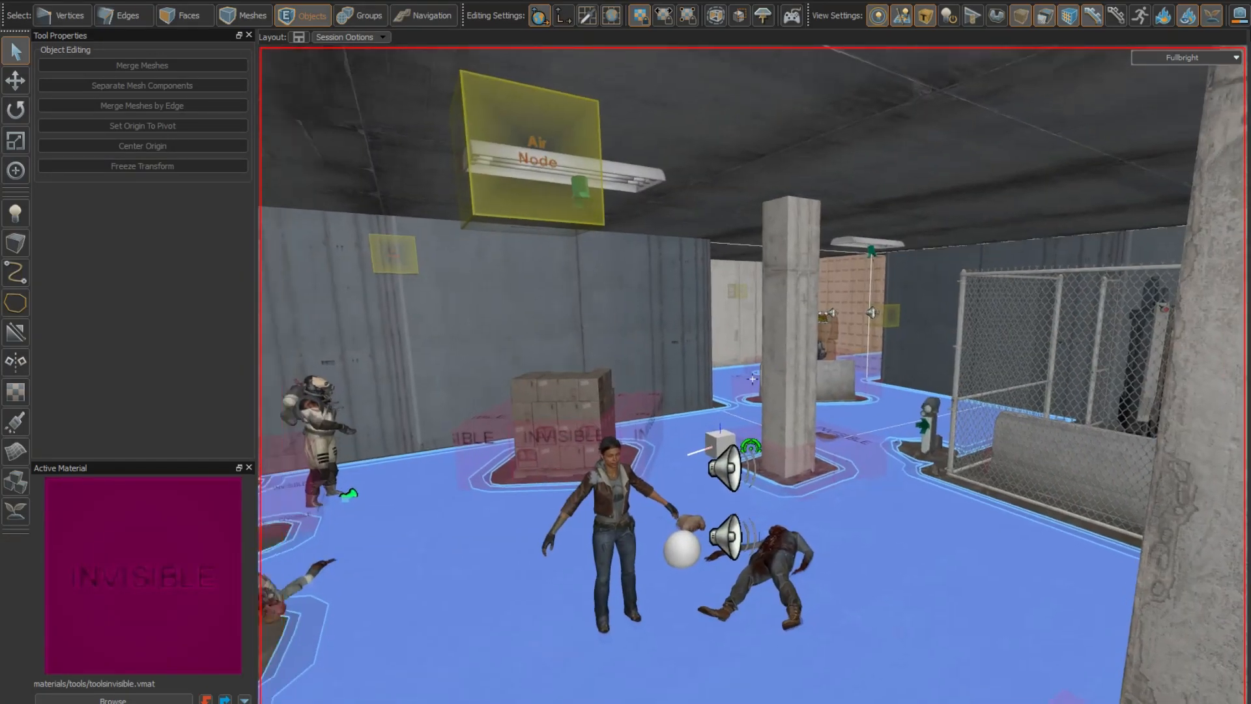
{"action": "key", "text": "d"}
{"action": "key", "text": "w"}
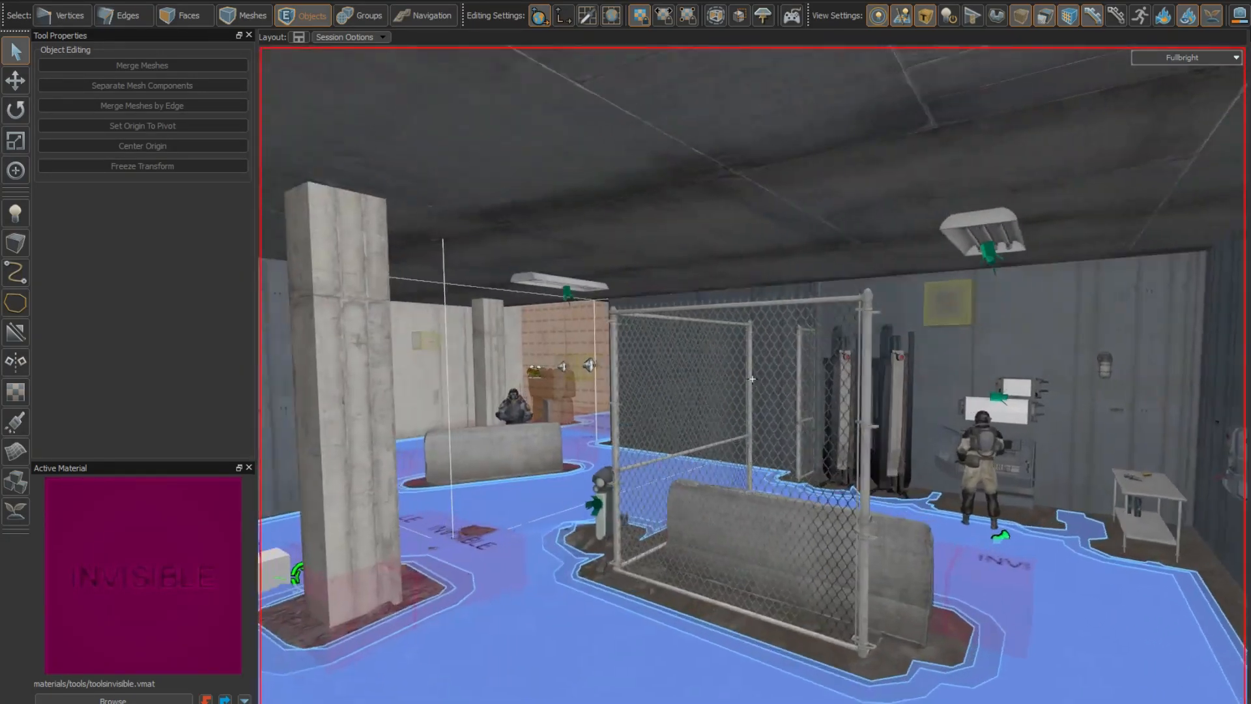
{"action": "key", "text": "w"}
{"action": "key", "text": "d"}
{"action": "key", "text": "d"}
{"action": "key", "text": "z"}
{"action": "key", "text": "z"}
{"action": "key", "text": "w"}
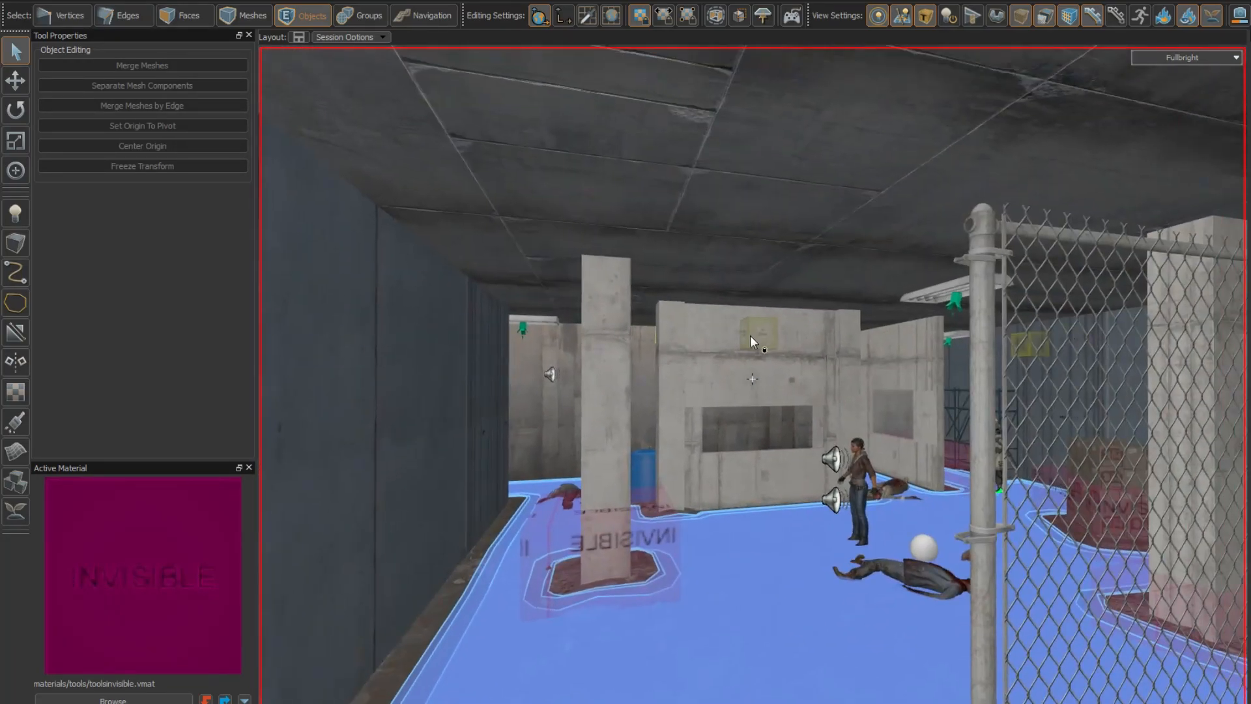
Step: Select the air node behind the chain-link fence and check its position relative to the barrier and soldier
{"action": "left_click", "coordinate": [764, 338], "text": "shift"}
{"action": "key", "text": "z"}
{"action": "key", "text": "w"}
{"action": "key", "text": "z"}
{"action": "left_click", "coordinate": [824, 327], "text": "shift"}
{"action": "key", "text": "z"}
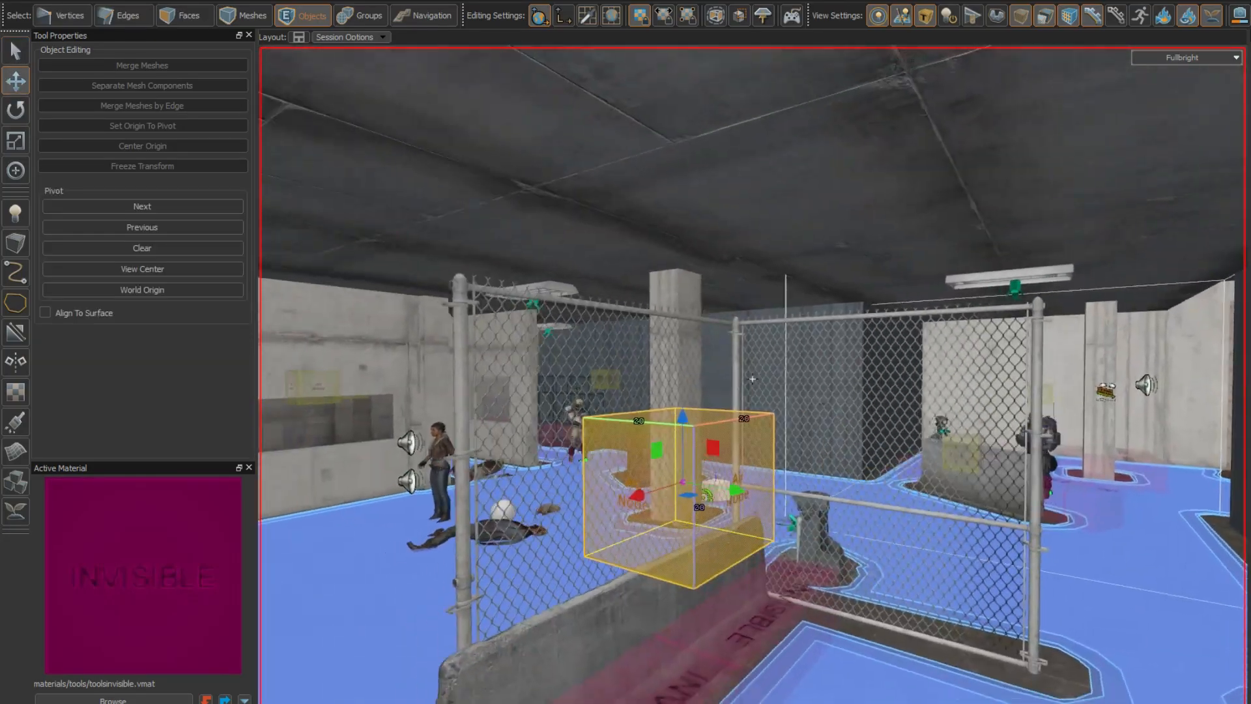
{"action": "key", "text": "w"}
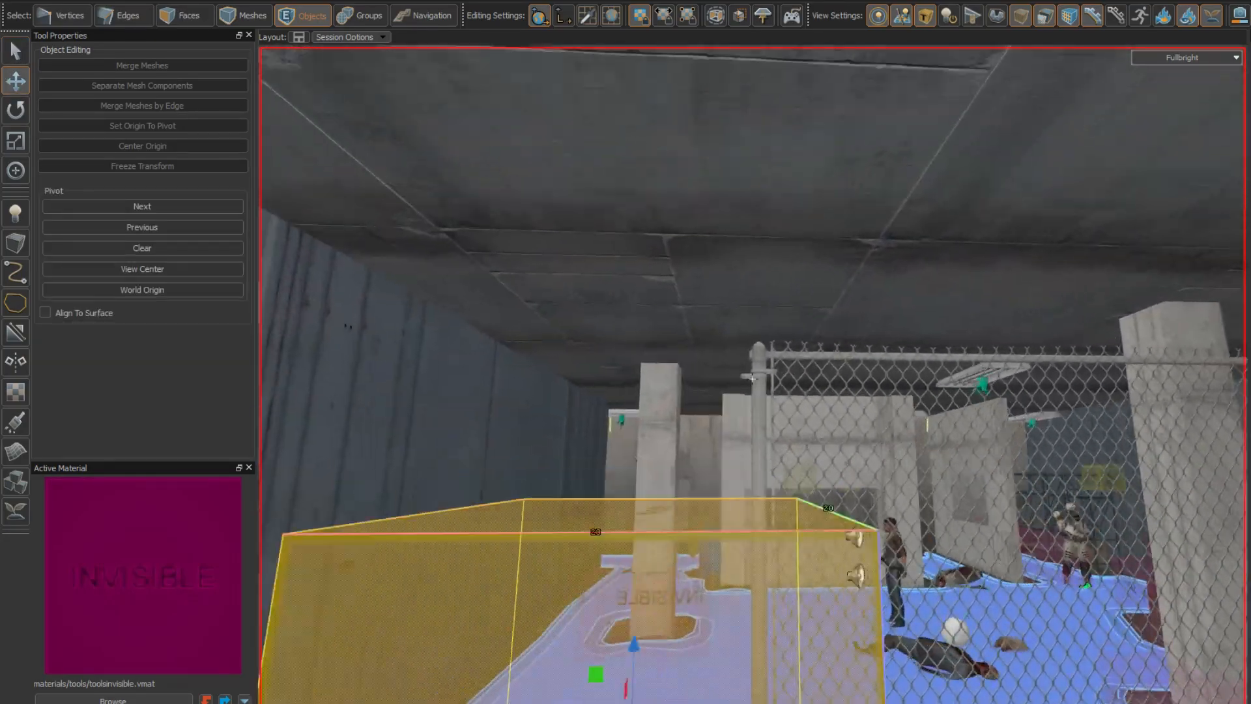
{"action": "key", "text": "s"}
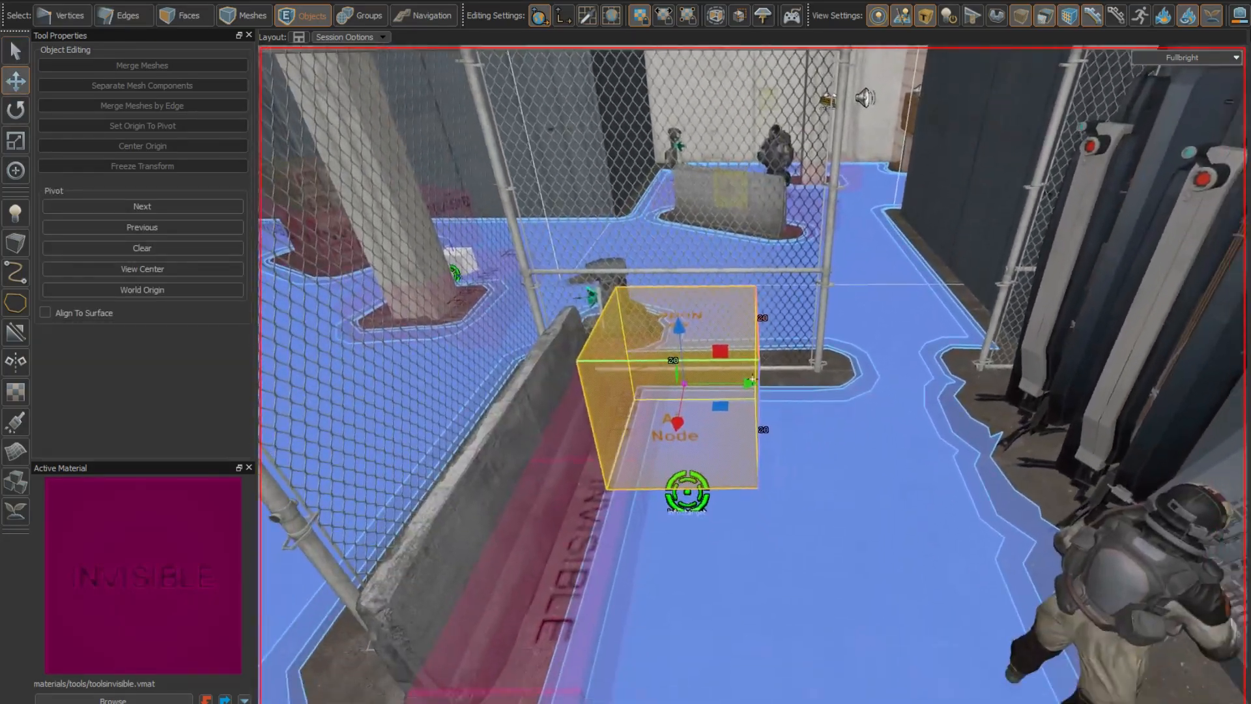
Step: Move the air node sideways behind the fence, away from the concrete barrier and toward the tall Combine machines
{"action": "key", "text": "w"}
{"action": "key", "text": "a"}
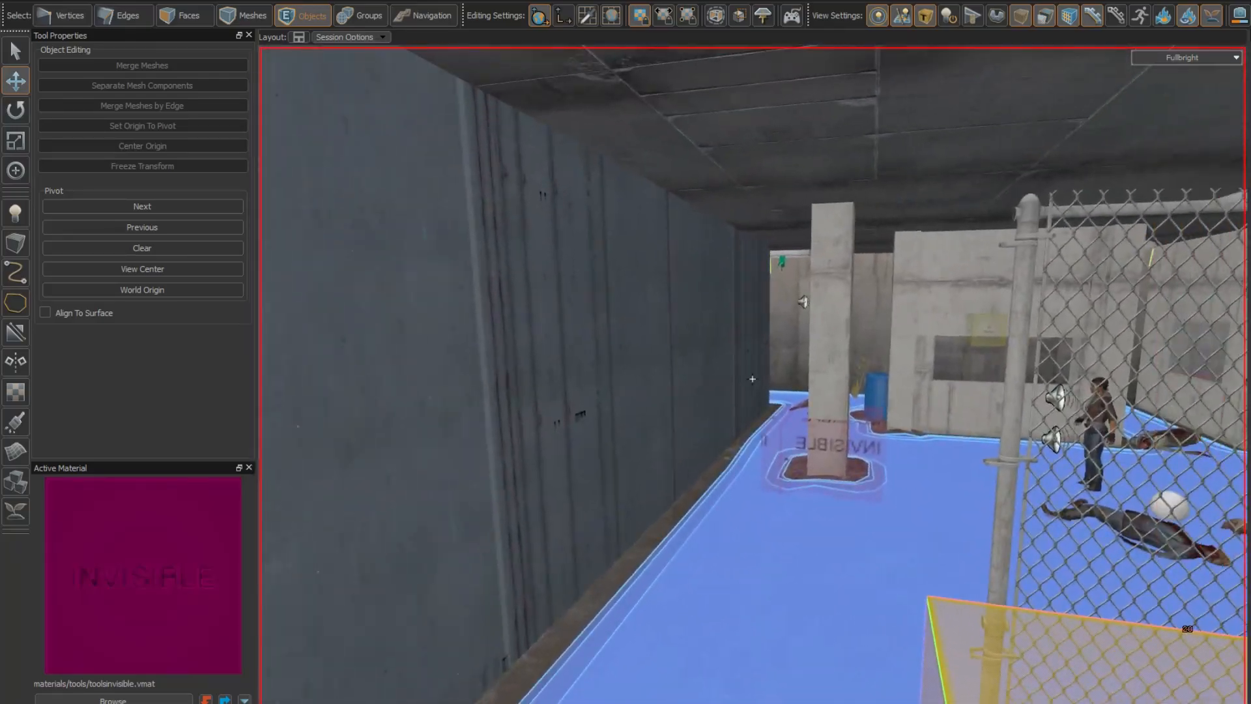
{"action": "key", "text": "d"}
{"action": "key", "text": "s"}
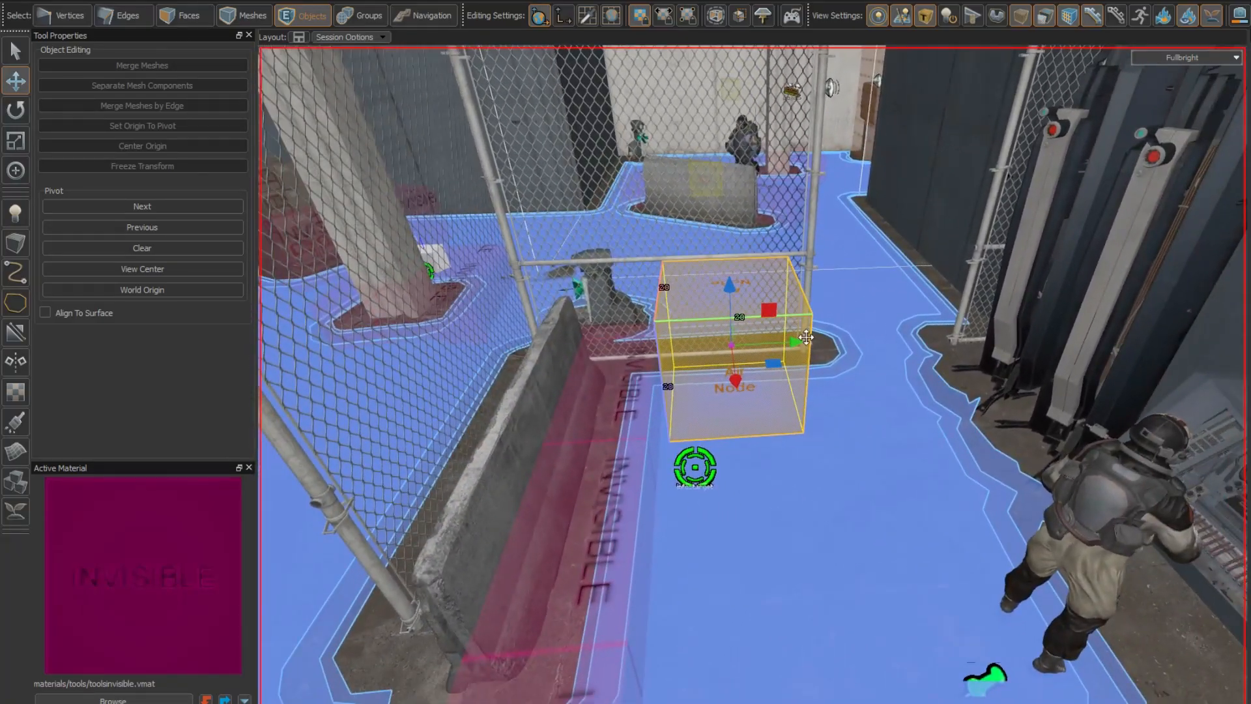
{"action": "left_click_drag", "start_coordinate": [797, 342], "coordinate": [1165, 329]}
{"action": "key", "text": "z"}
{"action": "key", "text": "d"}
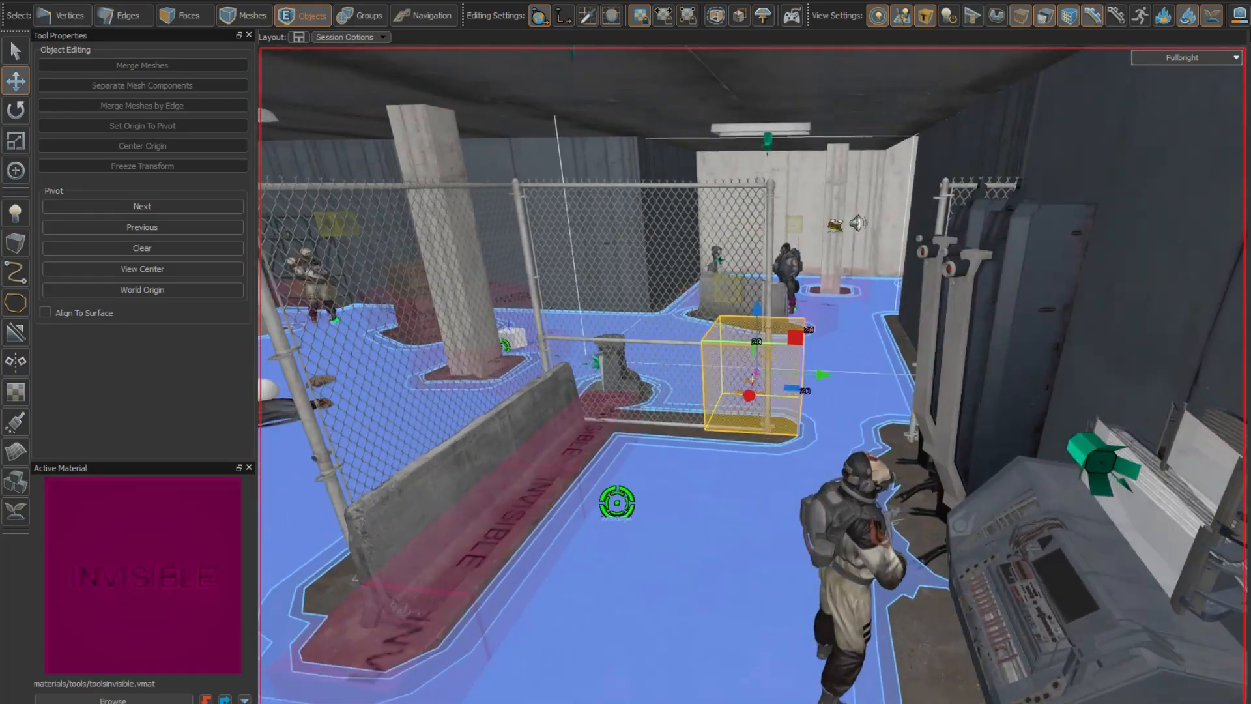
Step: Shift the air node past the end of the concrete barrier toward the metal side wall
{"action": "key", "text": "z"}
{"action": "key", "text": "d"}
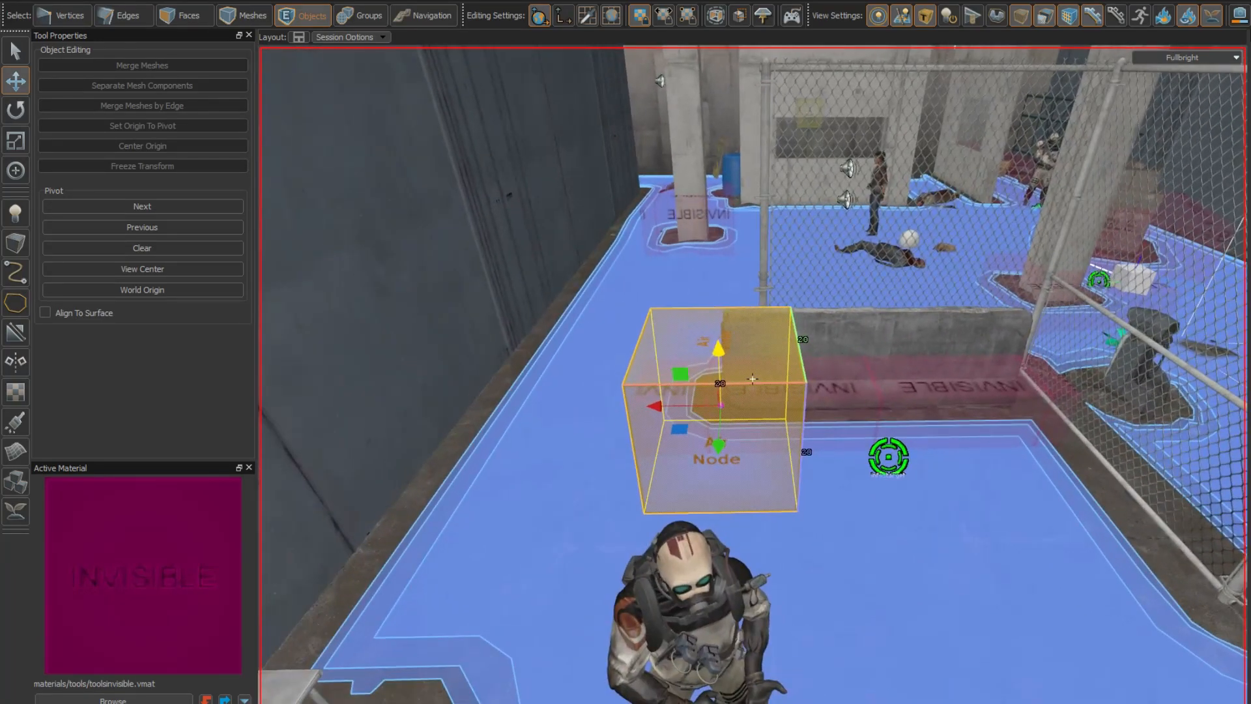
{"action": "key", "text": "z"}
{"action": "left_click_drag", "start_coordinate": [721, 415], "coordinate": [551, 405]}
{"action": "key", "text": "z"}
{"action": "key", "text": "w"}
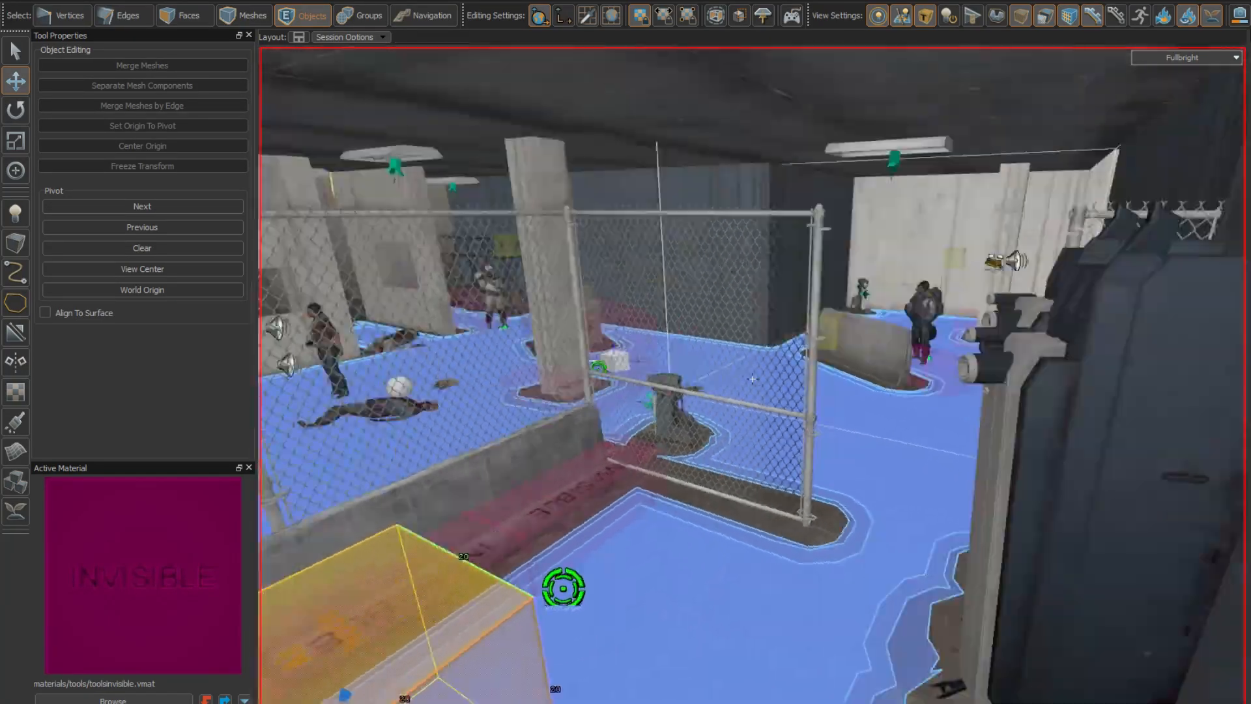
{"action": "key", "text": "d"}
{"action": "key", "text": "z"}
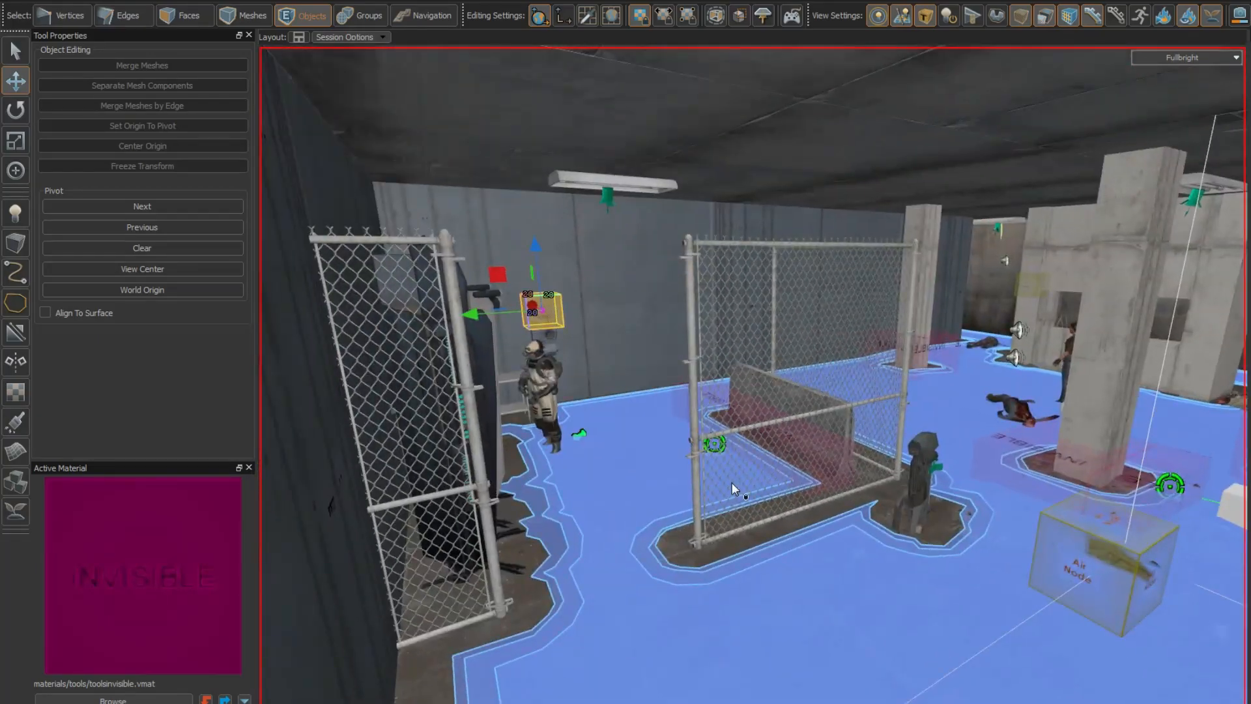
Step: Move the air node in front of the chain-link fence sideways into the gap between the two fence sections
{"action": "key", "text": "z"}
{"action": "key", "text": "d"}
{"action": "key", "text": "z"}
{"action": "key", "text": "z"}
{"action": "key", "text": "d"}
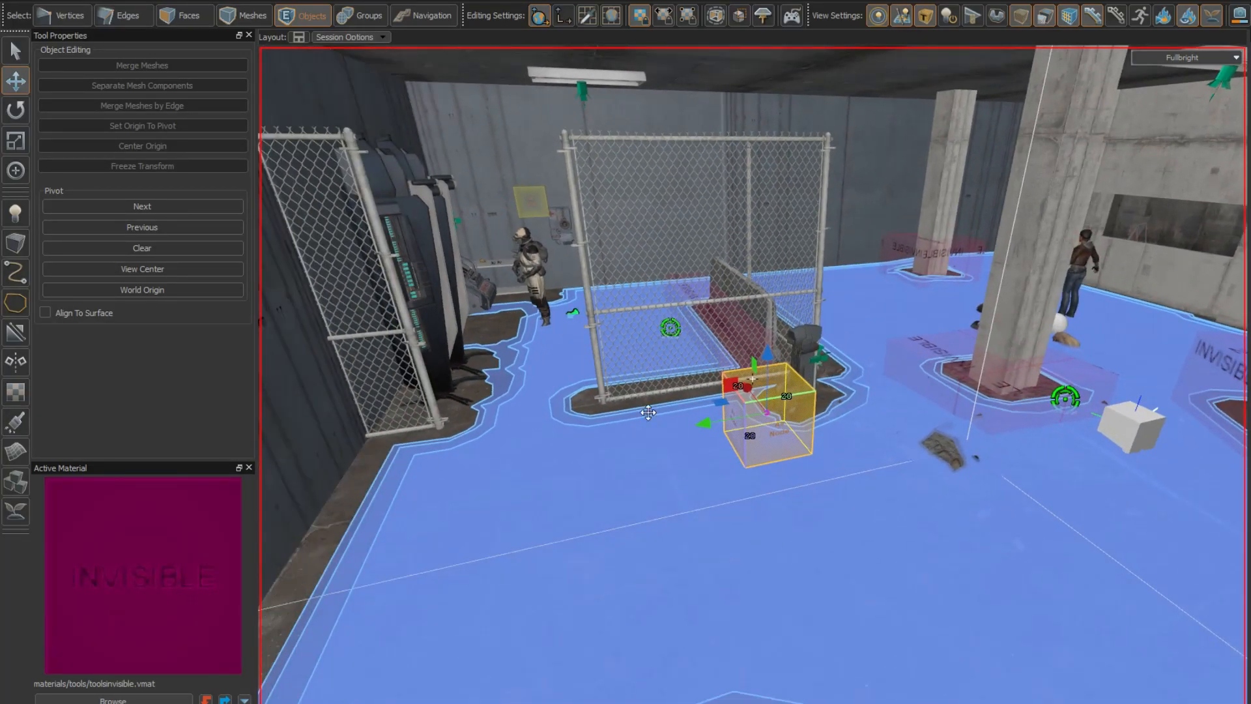
{"action": "key", "text": "z"}
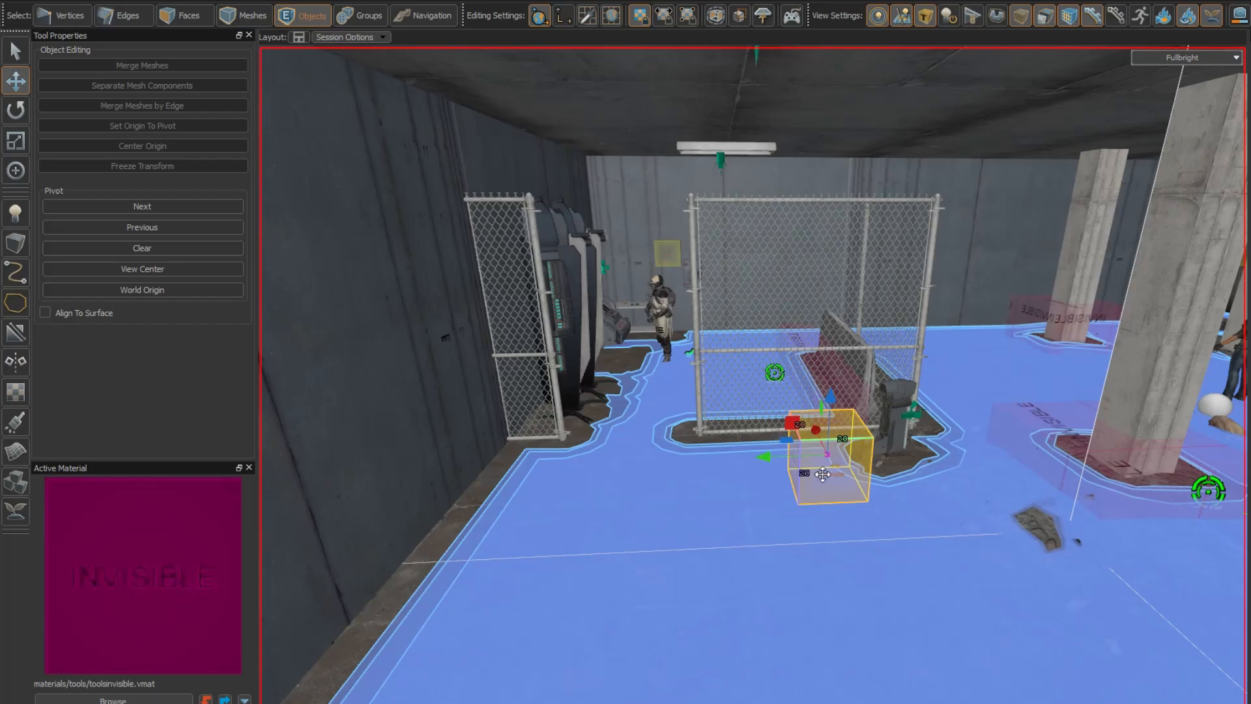
{"action": "left_click_drag", "start_coordinate": [596, 438], "coordinate": [645, 438]}
{"action": "key", "text": "z"}
{"action": "key", "text": "a"}
{"action": "key", "text": "z"}
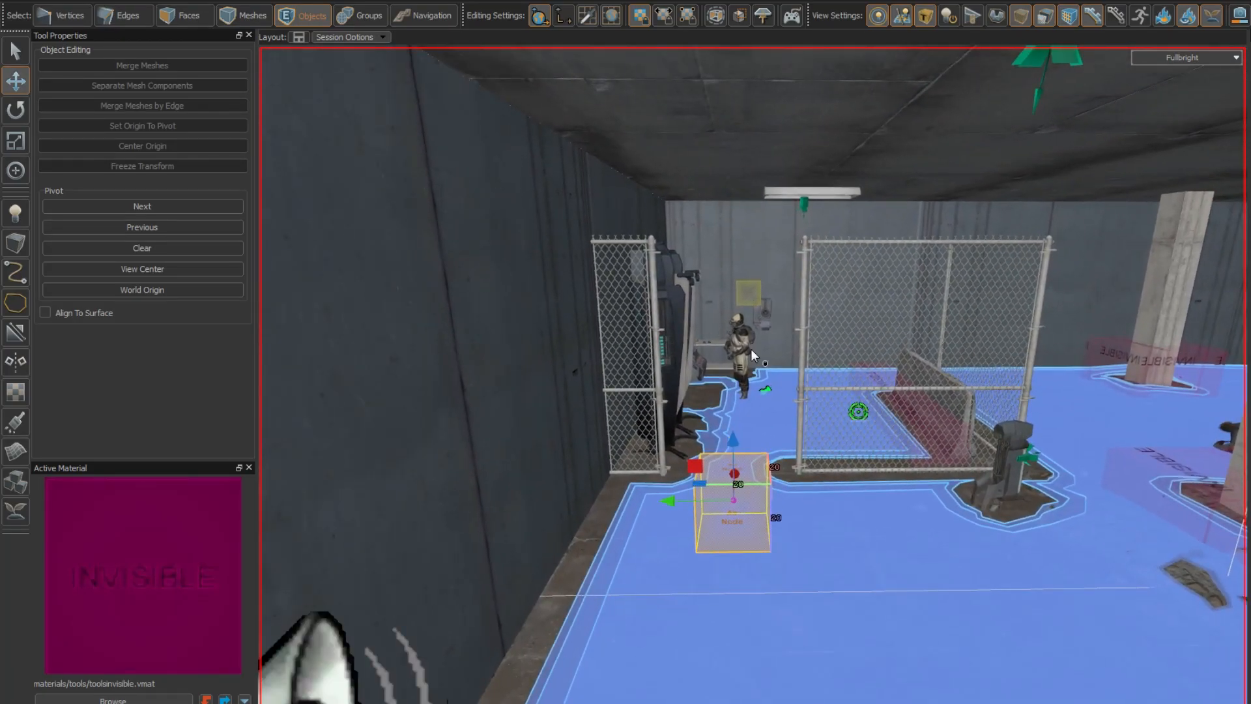
{"action": "key", "text": "z"}
{"action": "key", "text": "w"}
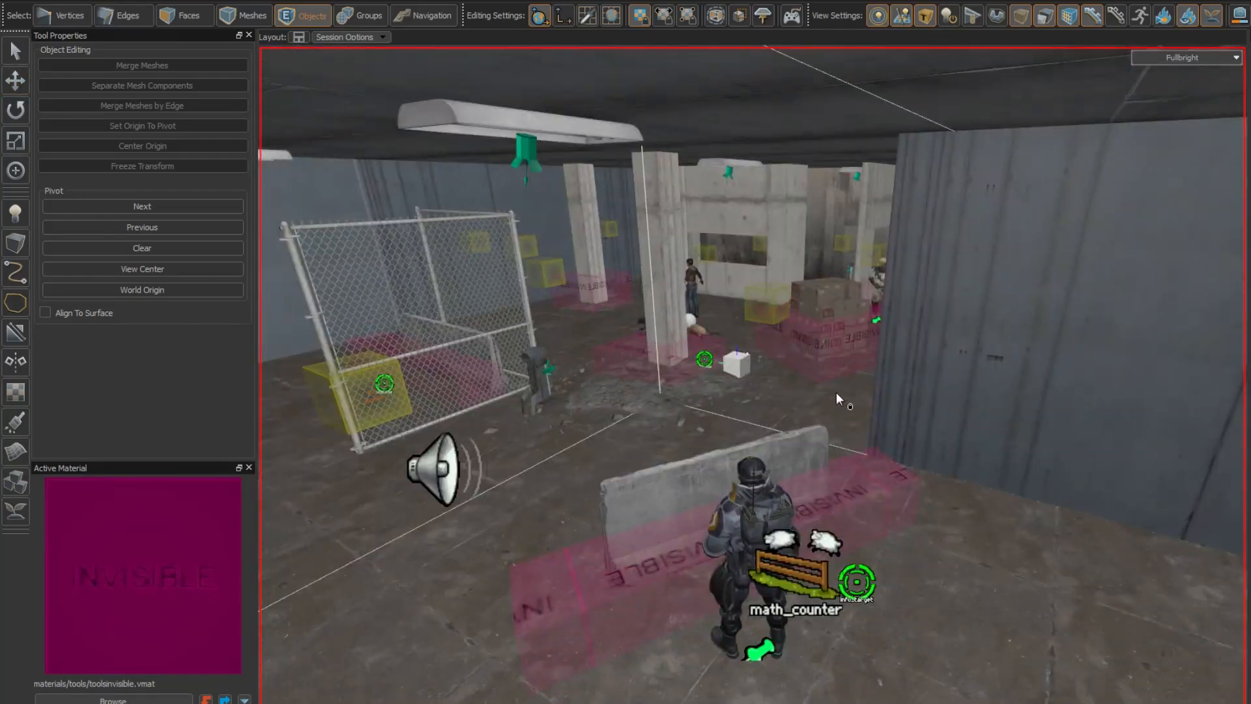
Step: Set the map build to the Only Entities preset with cubemap building on load disabled
{"action": "key", "text": "z"}
{"action": "key", "text": "s"}
{"action": "key", "text": "w"}
{"action": "key", "text": "z"}
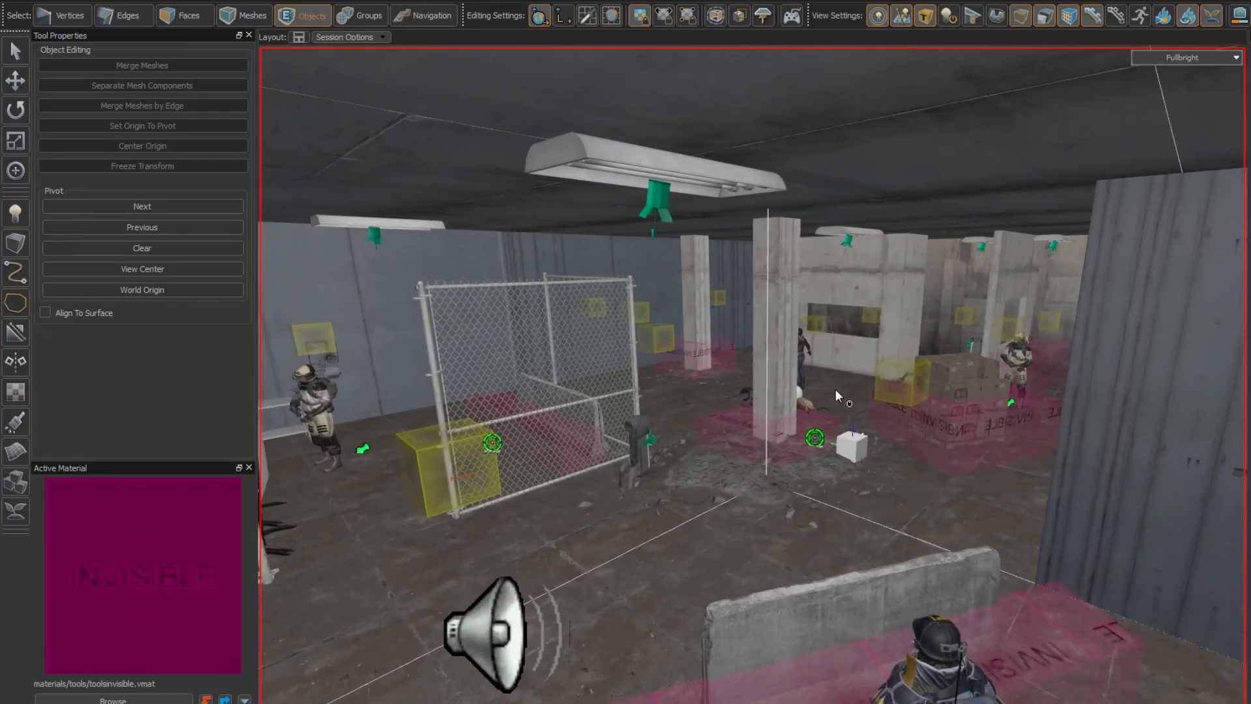
{"action": "key", "text": "F9"}
{"action": "left_click_drag", "start_coordinate": [1166, 173], "coordinate": [935, 131]}
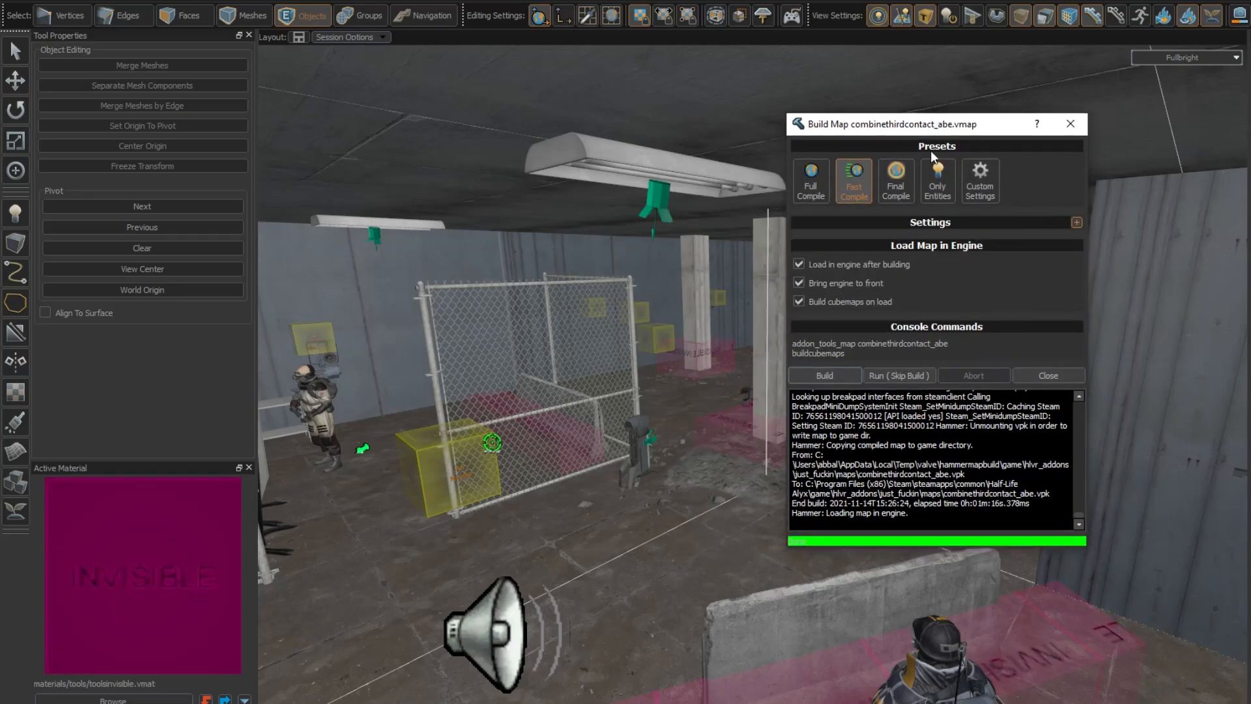
{"action": "left_click", "coordinate": [799, 302]}
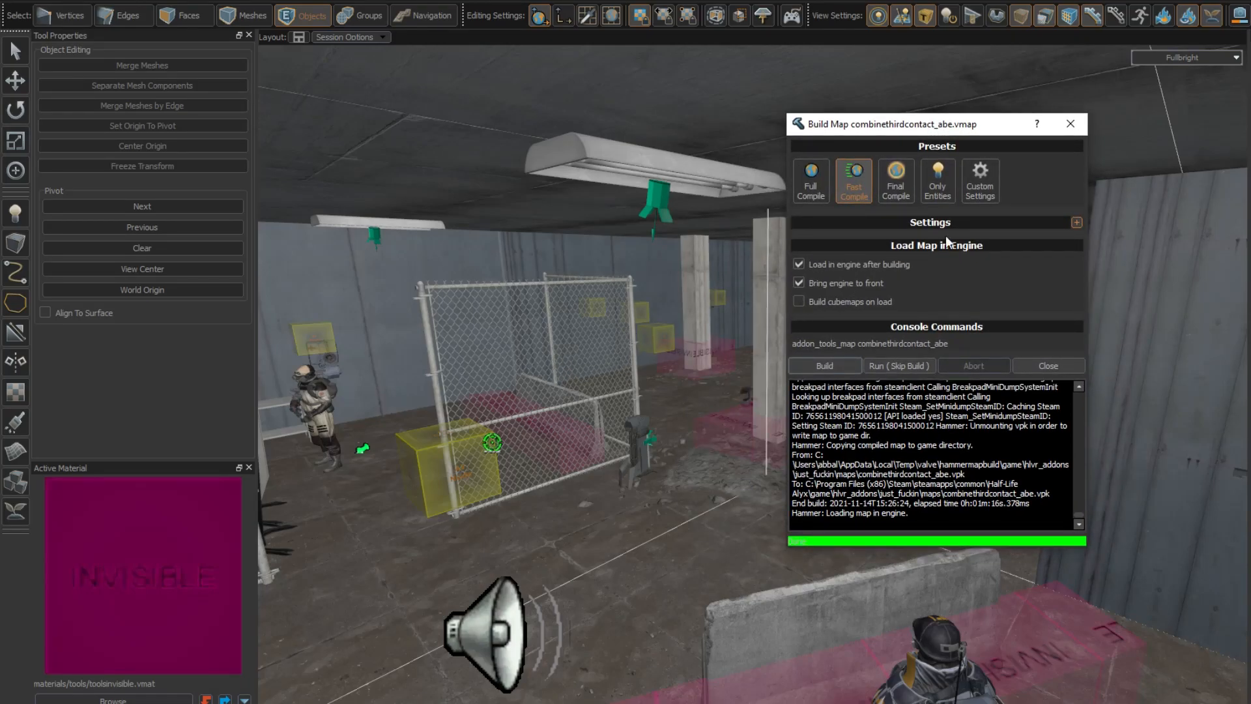
{"action": "left_click", "coordinate": [936, 187]}
Step: Inspect the invisible blocker, soldier and math_counter near the close barrier, and the air node by the box stack
{"action": "right_click_drag", "start_coordinate": [577, 327], "coordinate": [589, 365]}
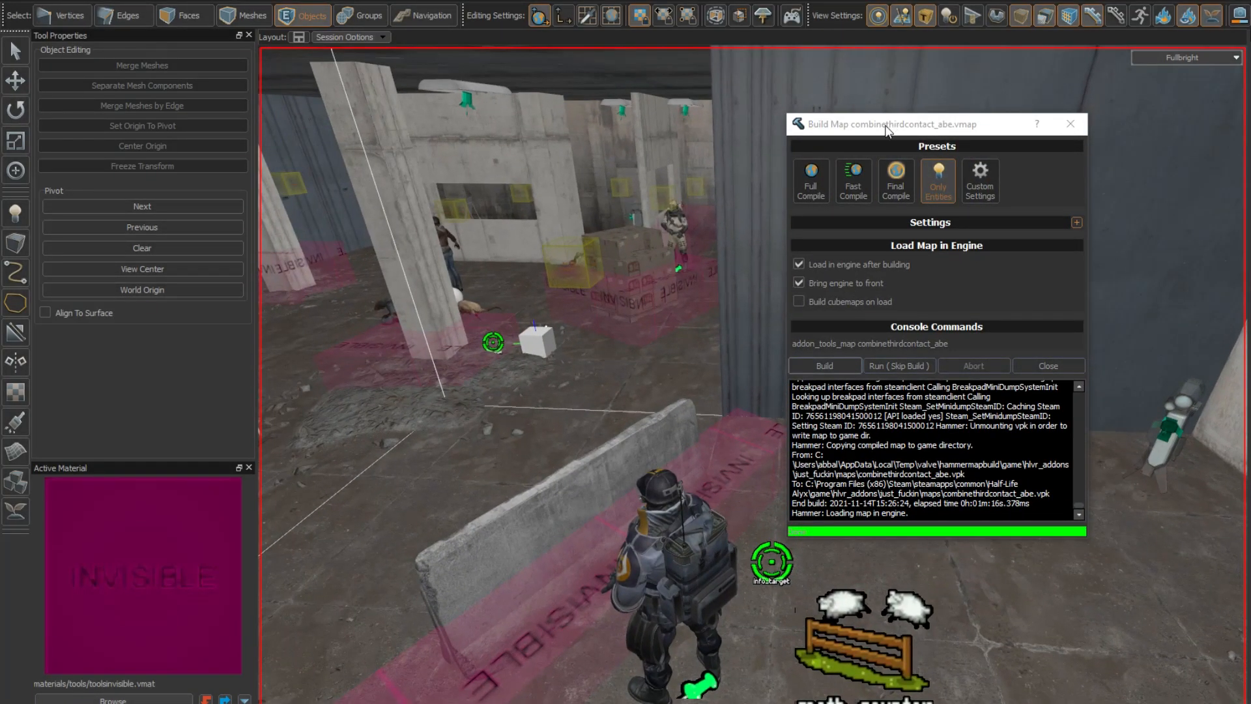
{"action": "left_click_drag", "start_coordinate": [888, 128], "coordinate": [974, 120]}
{"action": "right_click_drag", "start_coordinate": [740, 248], "coordinate": [509, 460]}
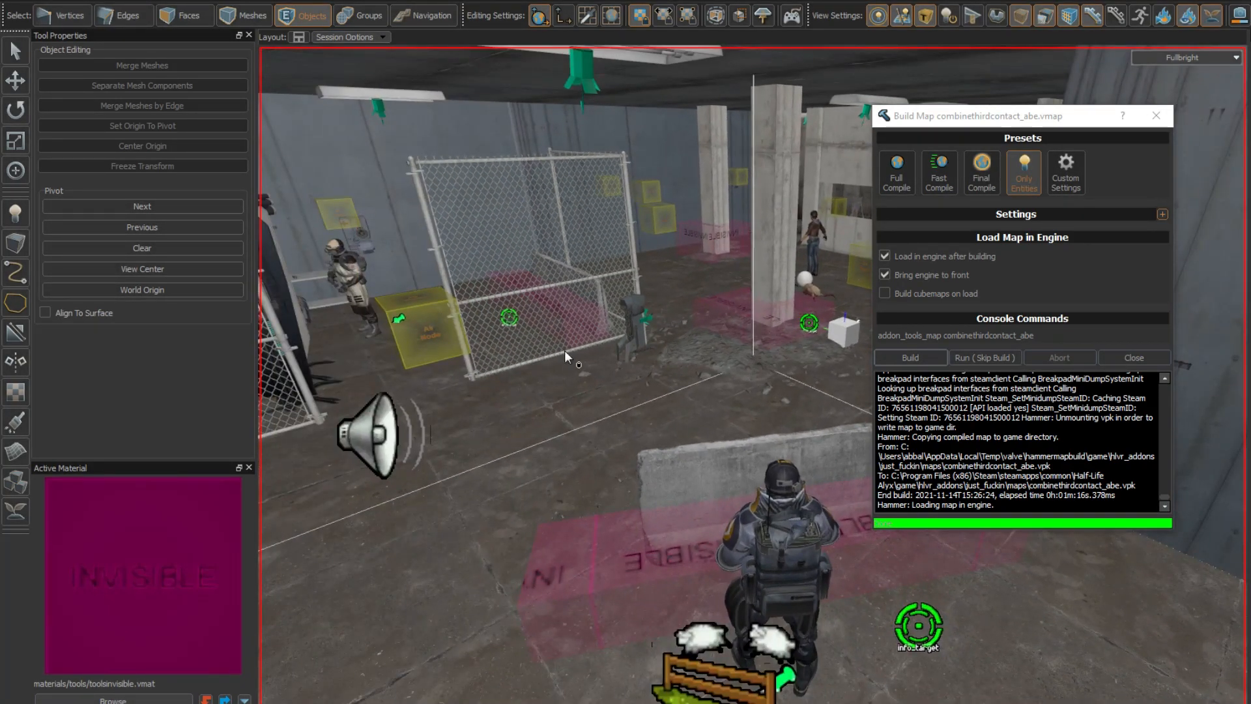
{"action": "left_click", "coordinate": [678, 559]}
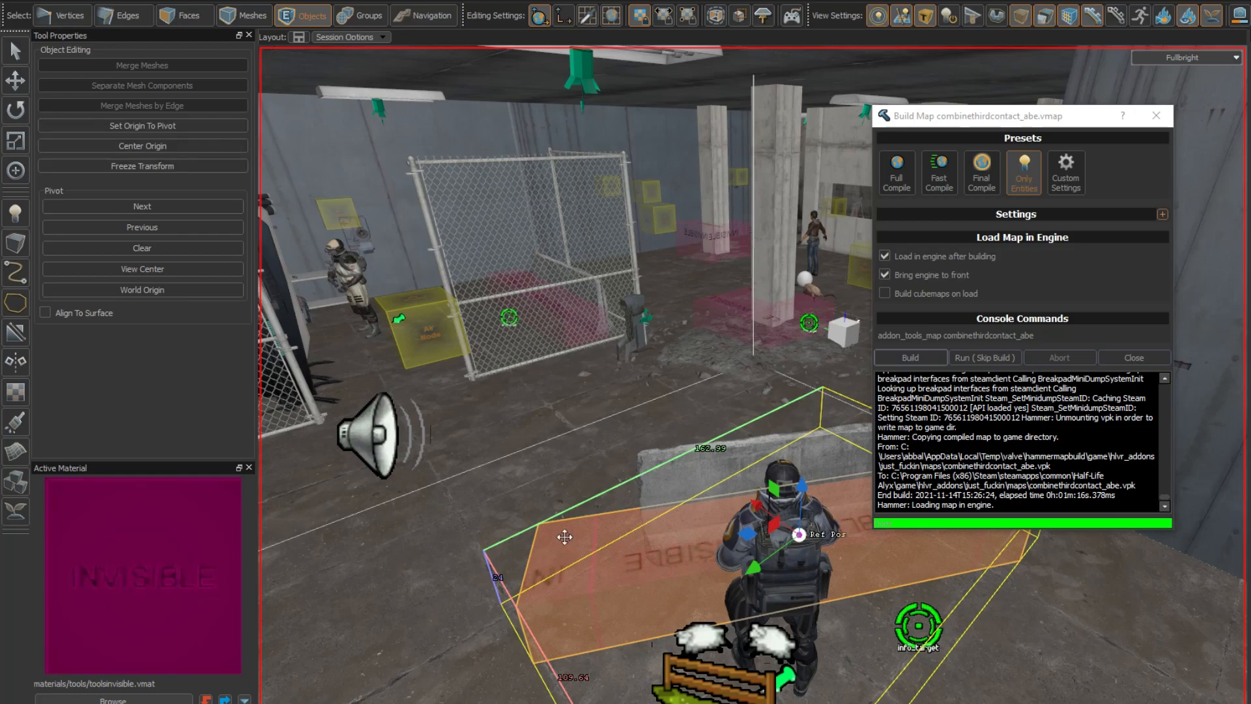
{"action": "left_click", "coordinate": [825, 572]}
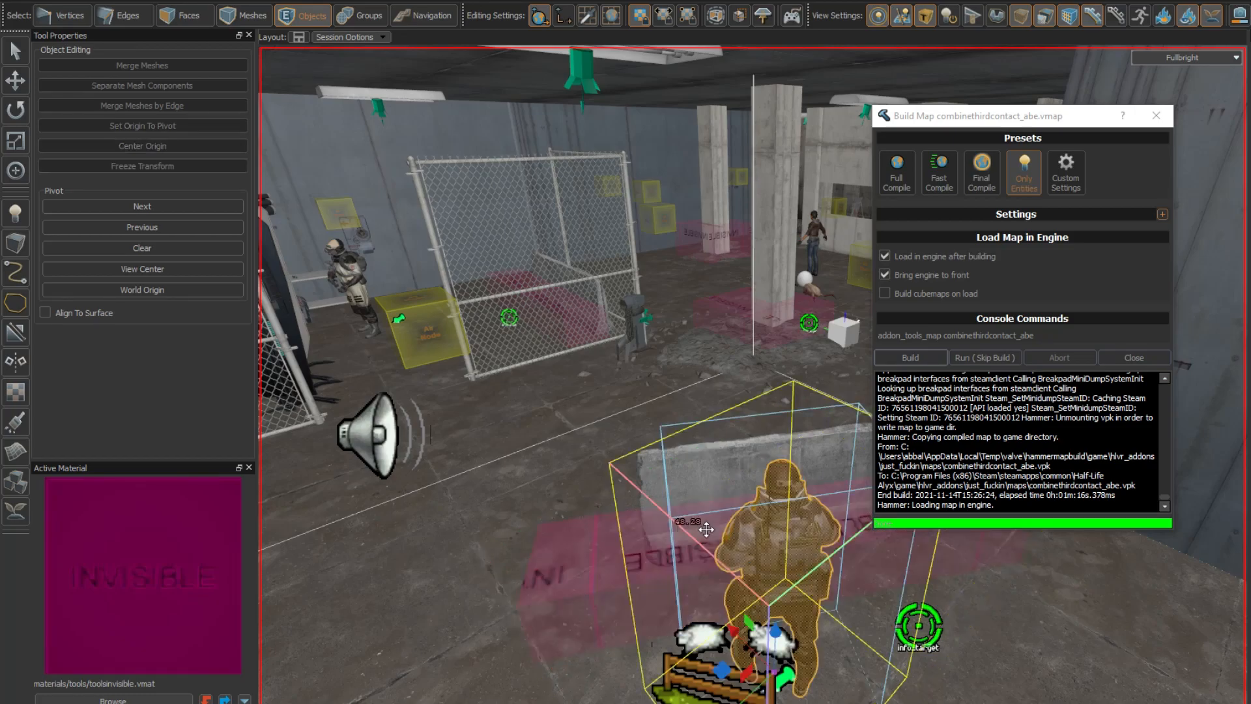
{"action": "left_click", "coordinate": [735, 656]}
{"action": "right_click_drag", "start_coordinate": [660, 559], "coordinate": [678, 520]}
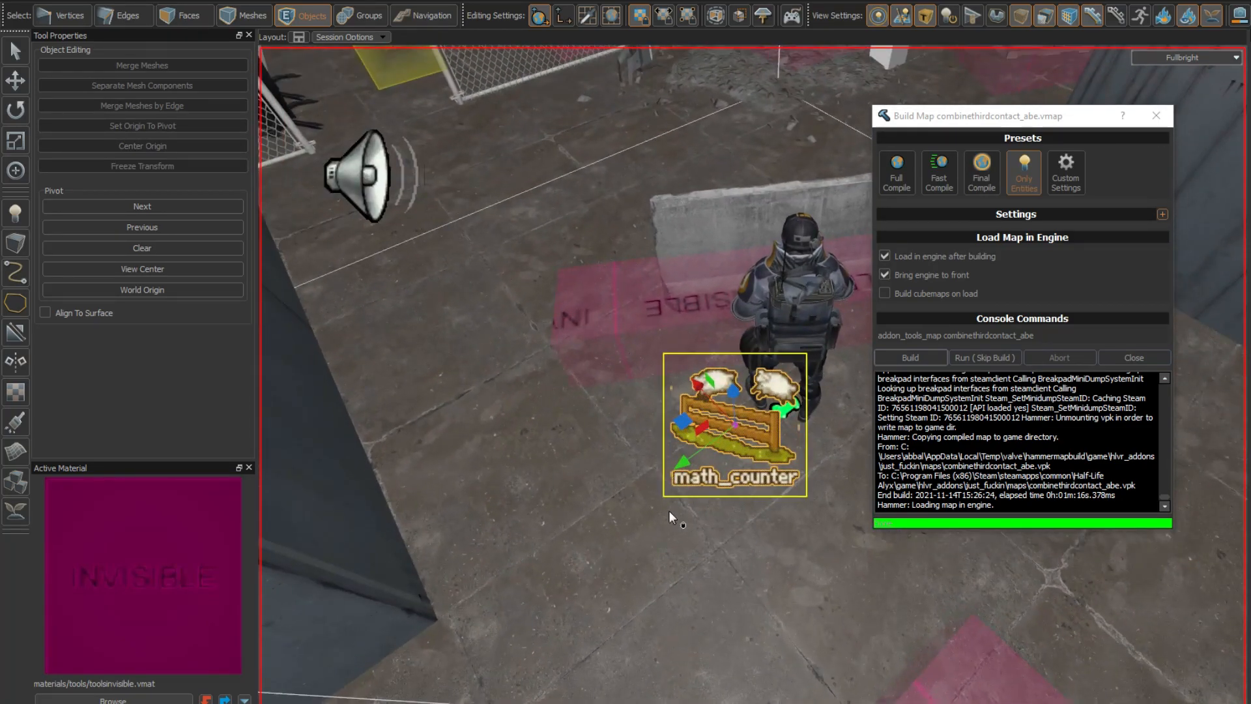
{"action": "right_click_drag", "start_coordinate": [709, 430], "coordinate": [704, 372]}
{"action": "left_click", "coordinate": [501, 279]}
{"action": "right_click_drag", "start_coordinate": [577, 329], "coordinate": [753, 379]}
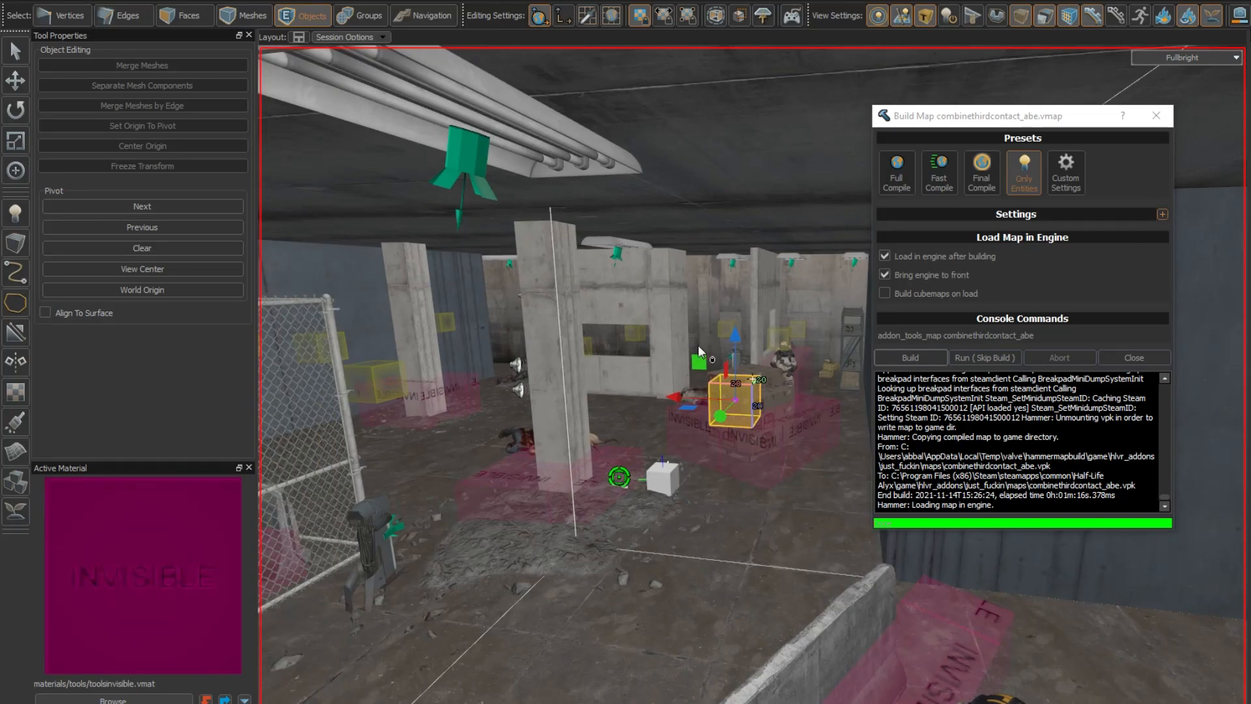
{"action": "right_click_drag", "start_coordinate": [753, 379], "coordinate": [752, 379]}
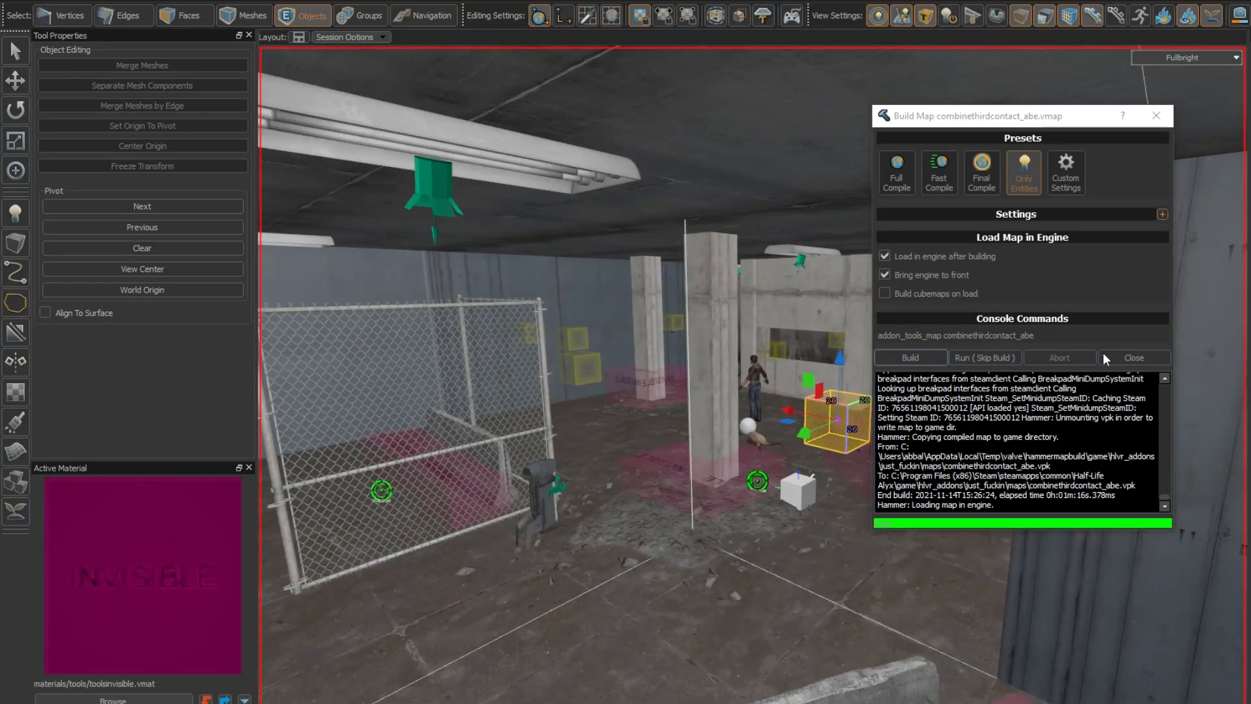
Step: Build the map, load it in the engine, and go along the locker corridor to the combat room entrance
{"action": "left_click", "coordinate": [918, 360]}
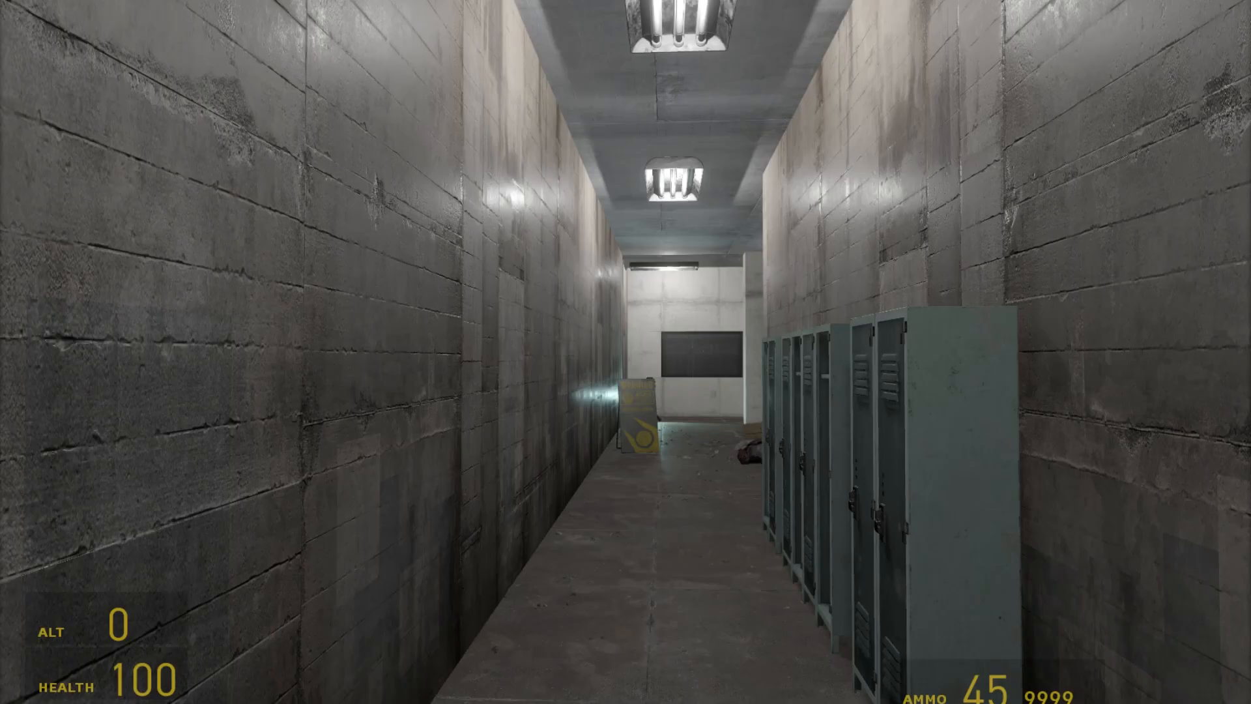
{"action": "key", "text": "w"}
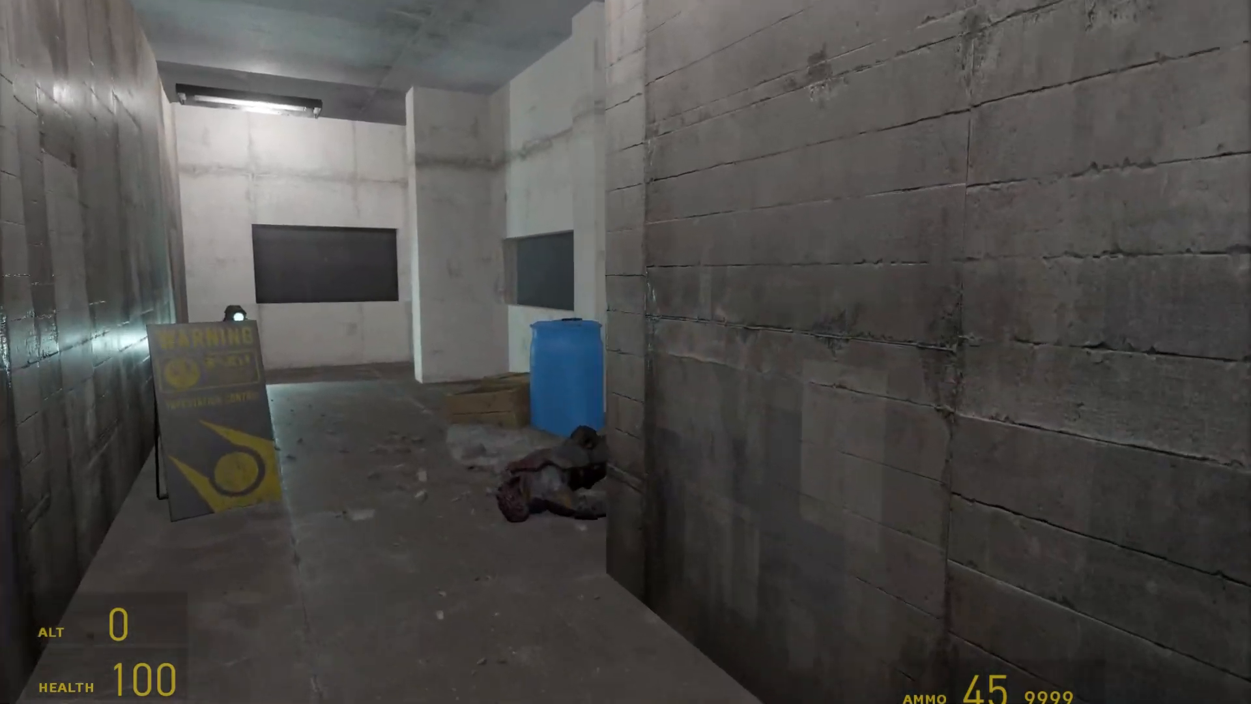
{"action": "key", "text": "w"}
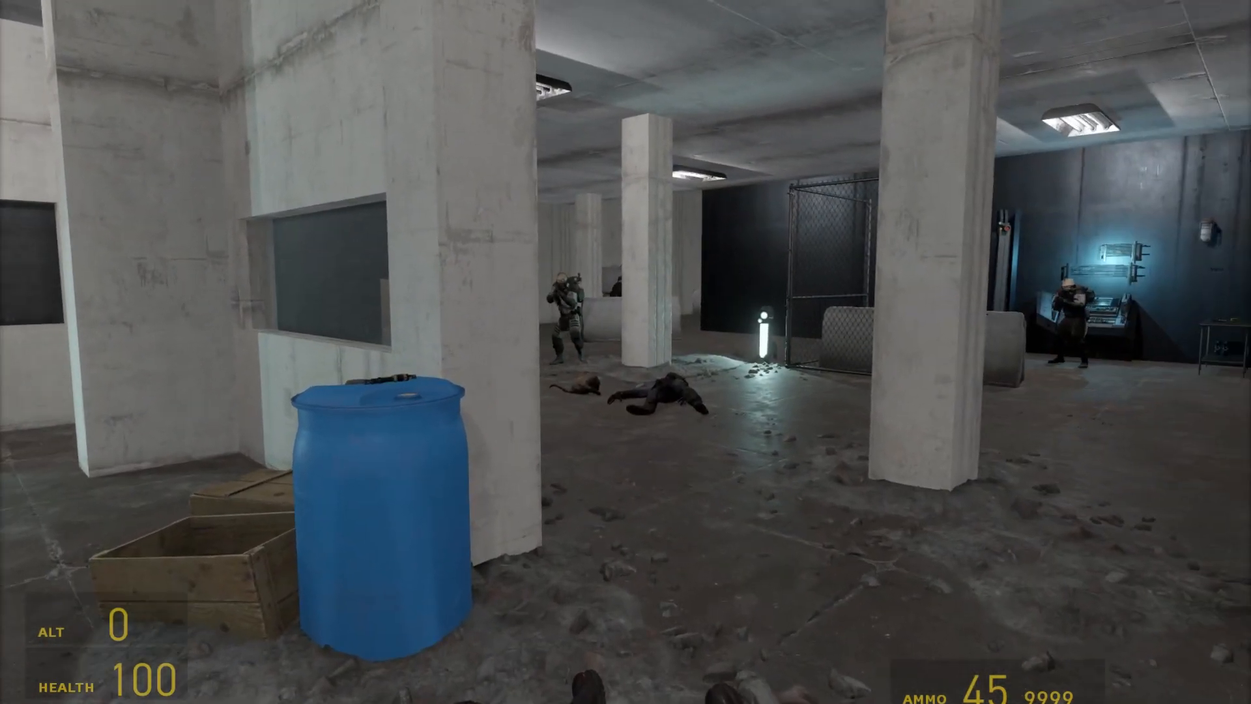
Step: Peek in and out of the entrance beside the blue barrel to observe the soldiers' firing and advance
{"action": "key", "text": "s"}
{"action": "key", "text": "a"}
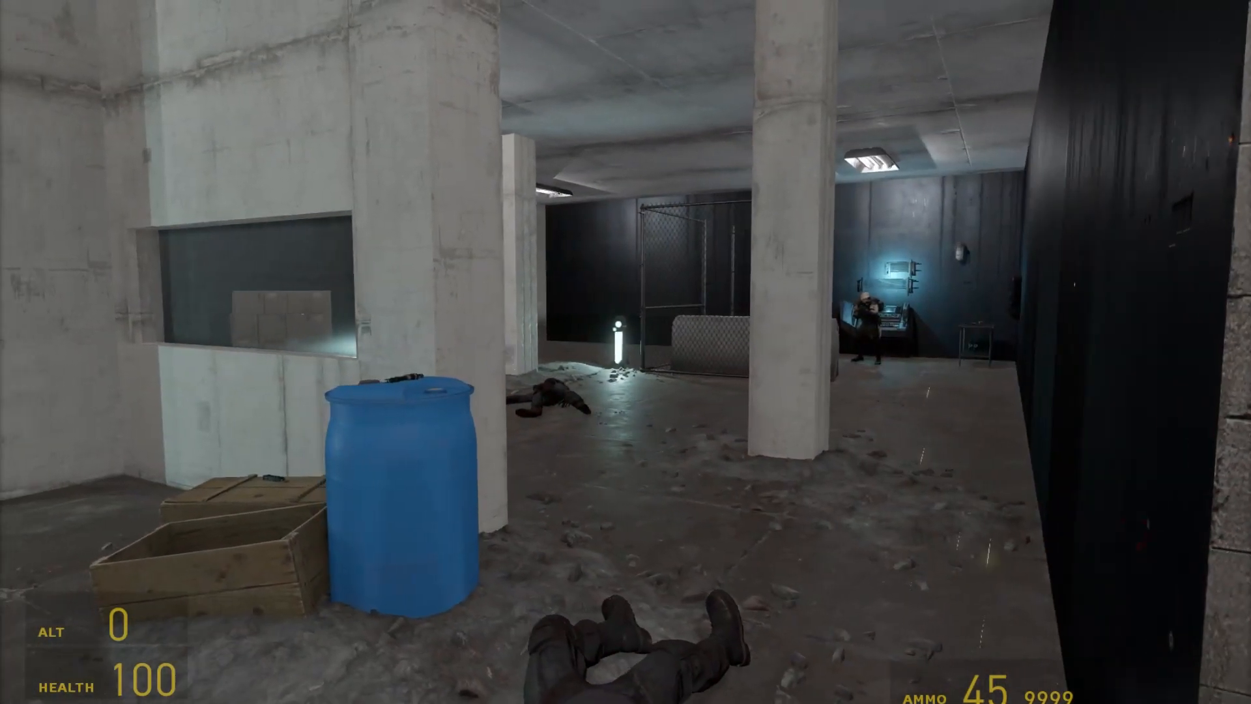
{"action": "key", "text": "d"}
{"action": "key", "text": "w"}
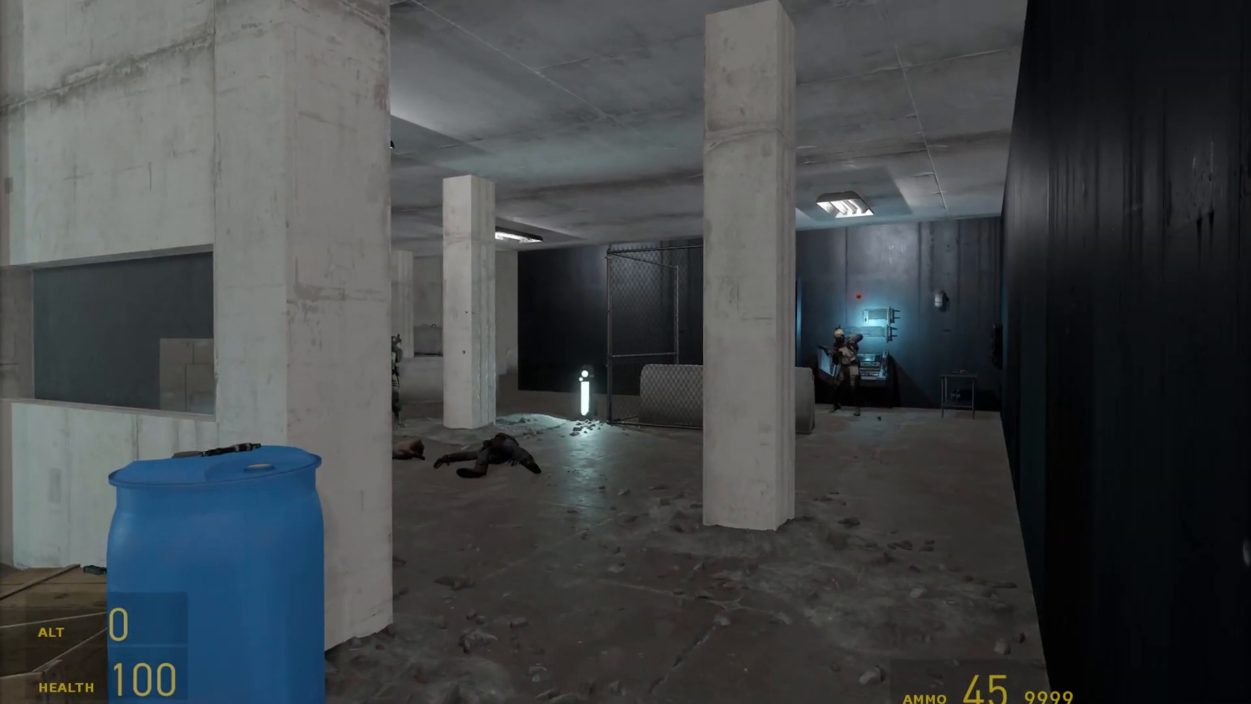
{"action": "key", "text": "s"}
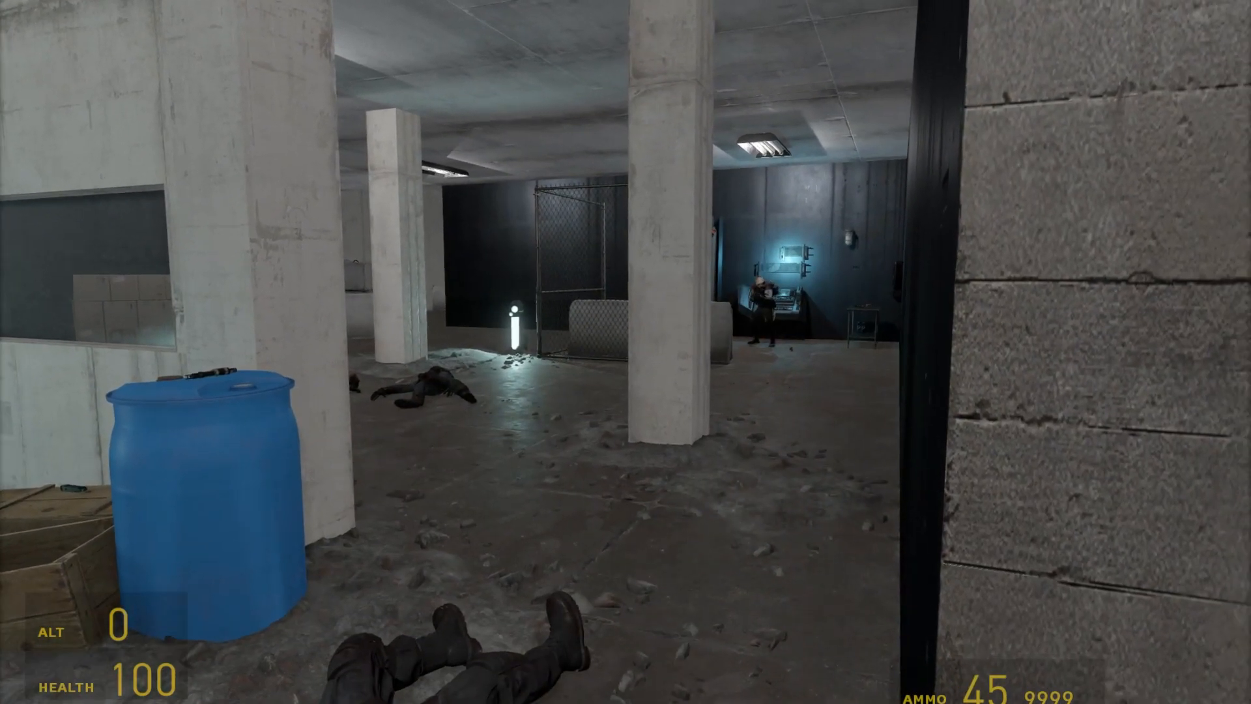
{"action": "key", "text": "w"}
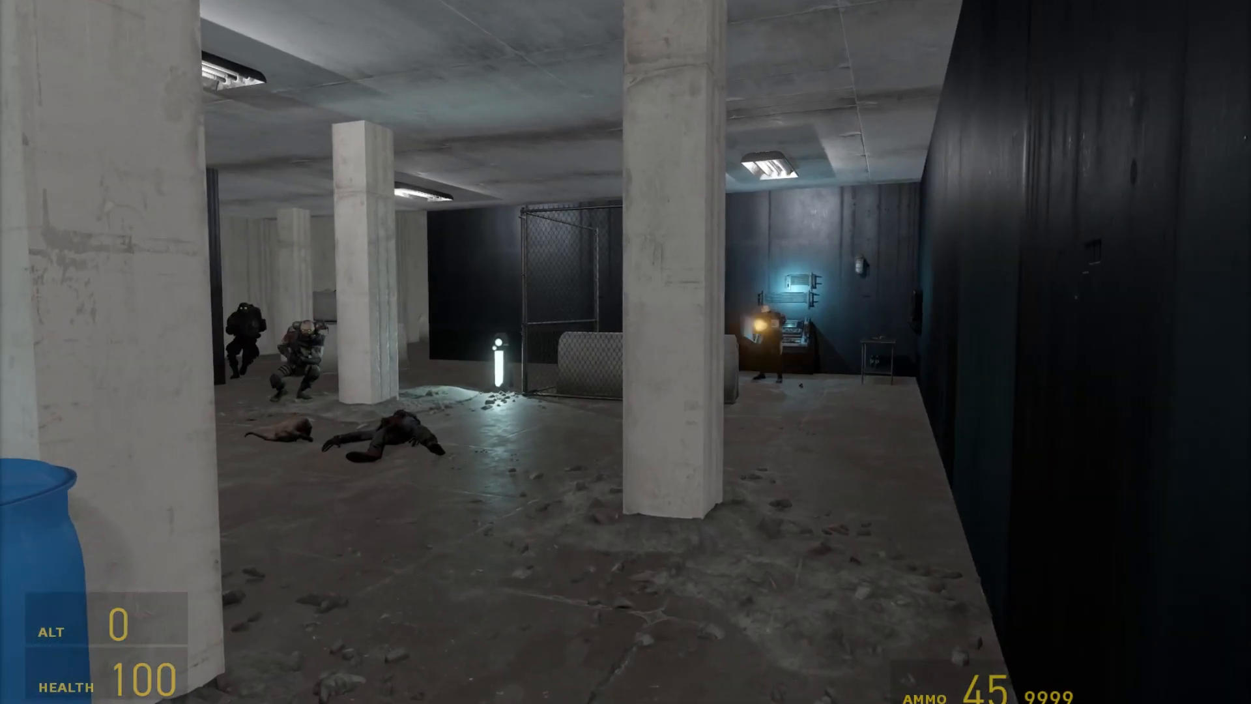
{"action": "key", "text": "s"}
{"action": "key", "text": "d"}
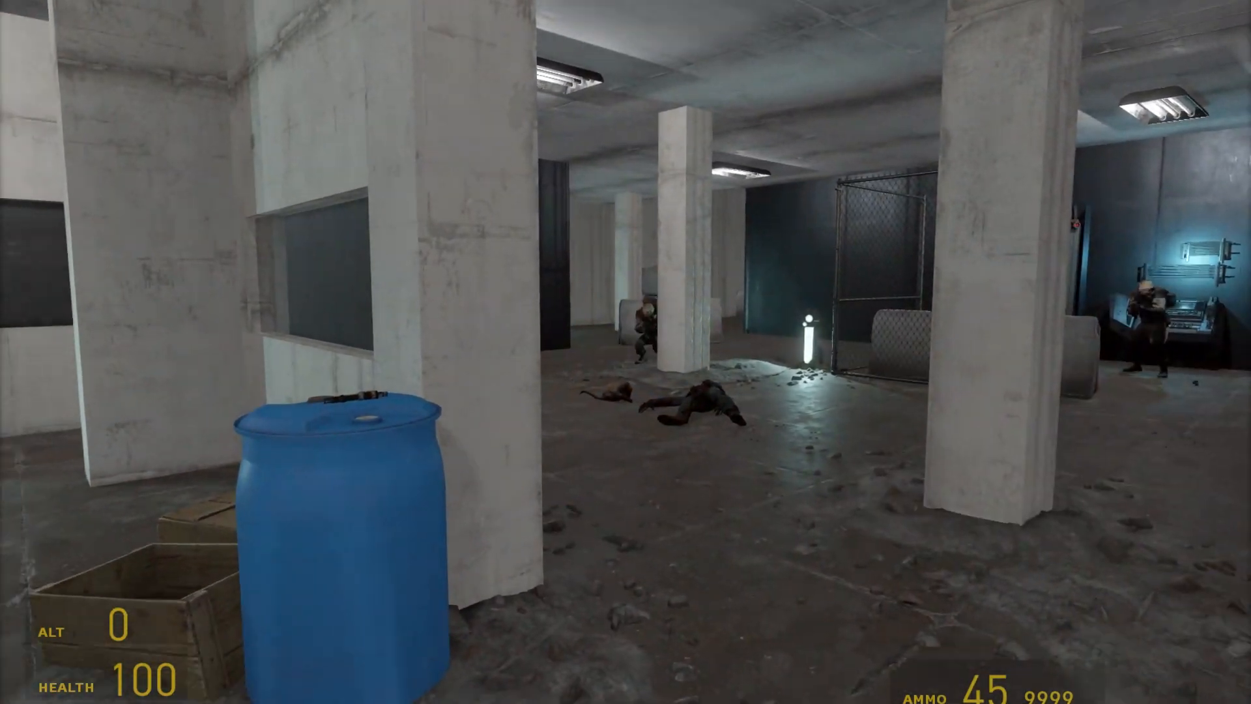
Step: Take cover behind the concrete window wall and watch how the soldiers and manhack attack around it
{"action": "key", "text": "a"}
{"action": "key", "text": "a"}
{"action": "key", "text": "w"}
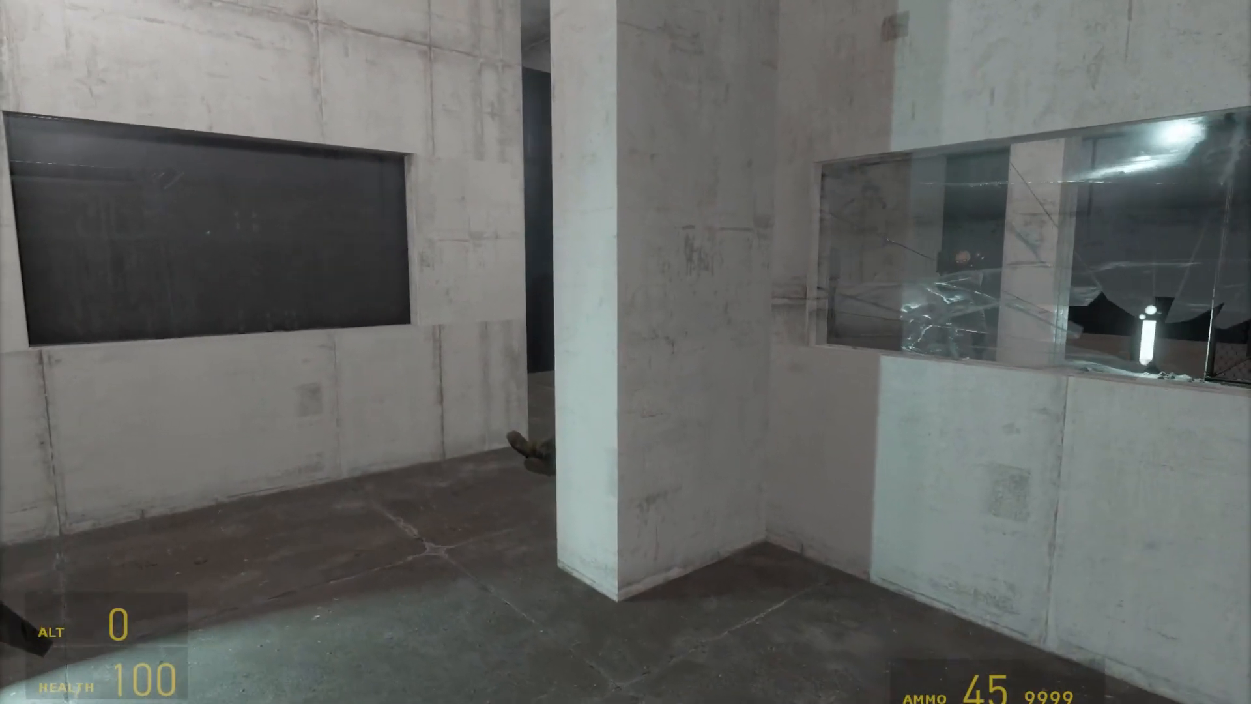
{"action": "key", "text": "d"}
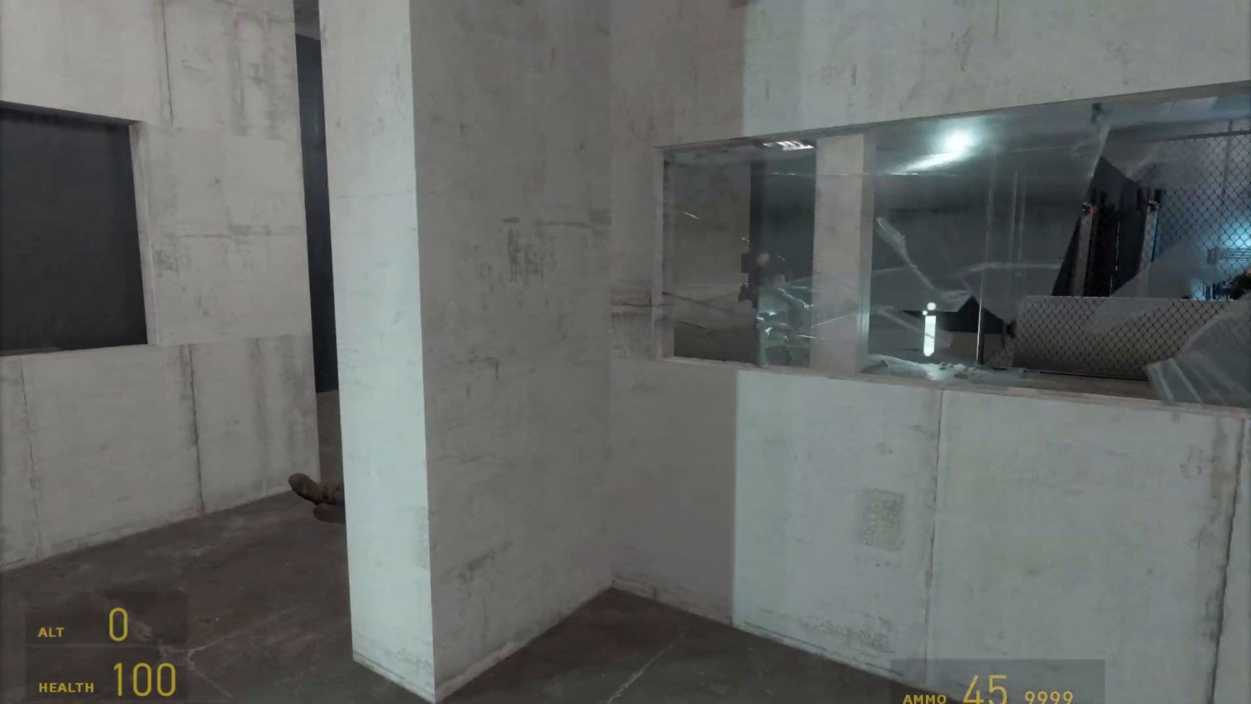
{"action": "key", "text": "s"}
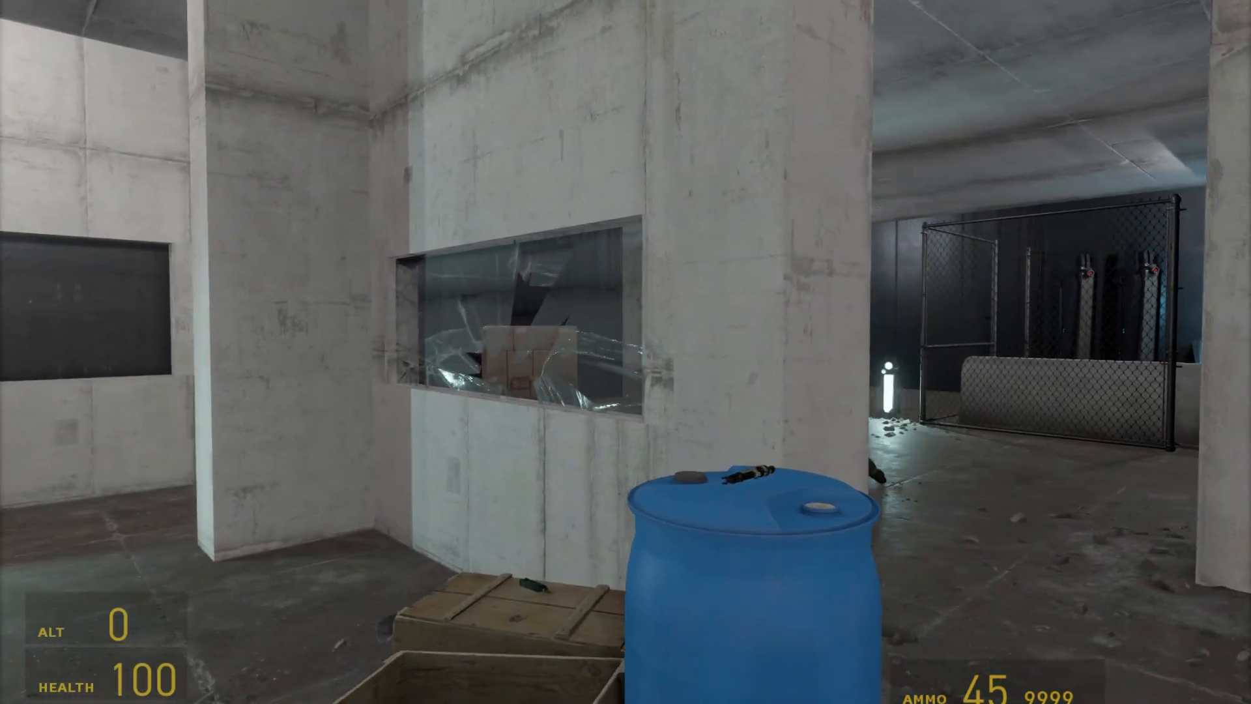
{"action": "key", "text": "s"}
{"action": "key", "text": "a"}
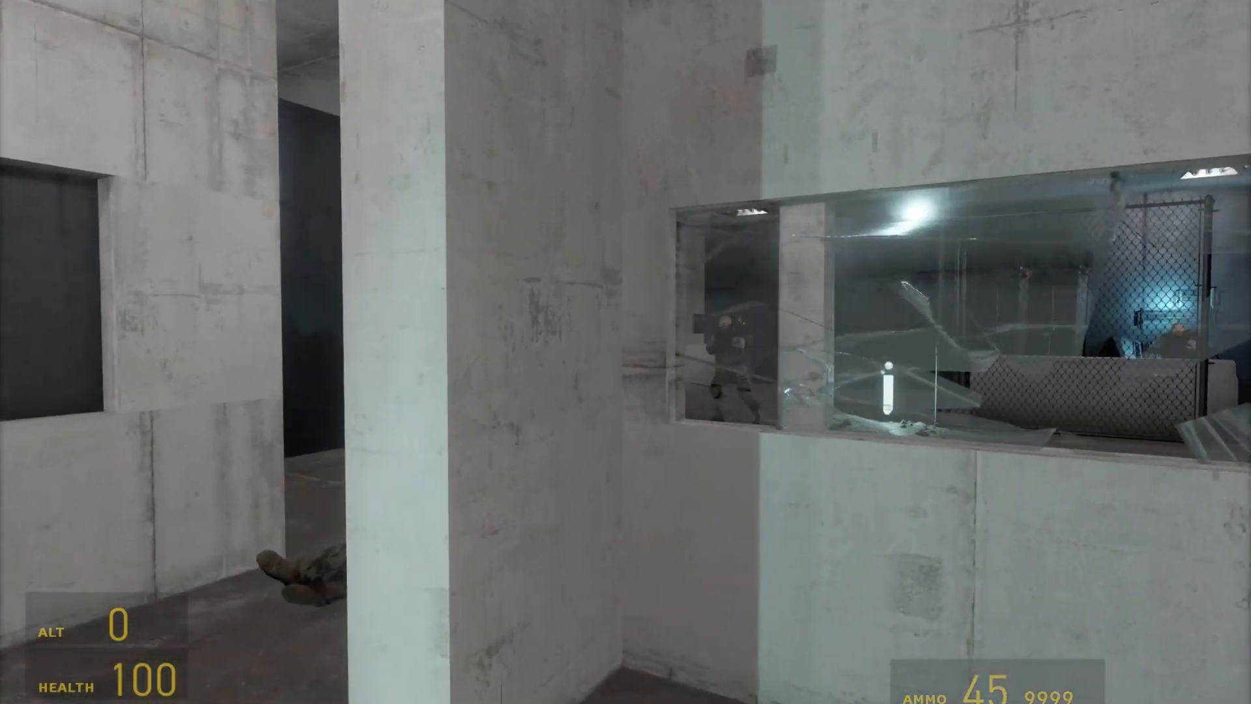
{"action": "key", "text": "a"}
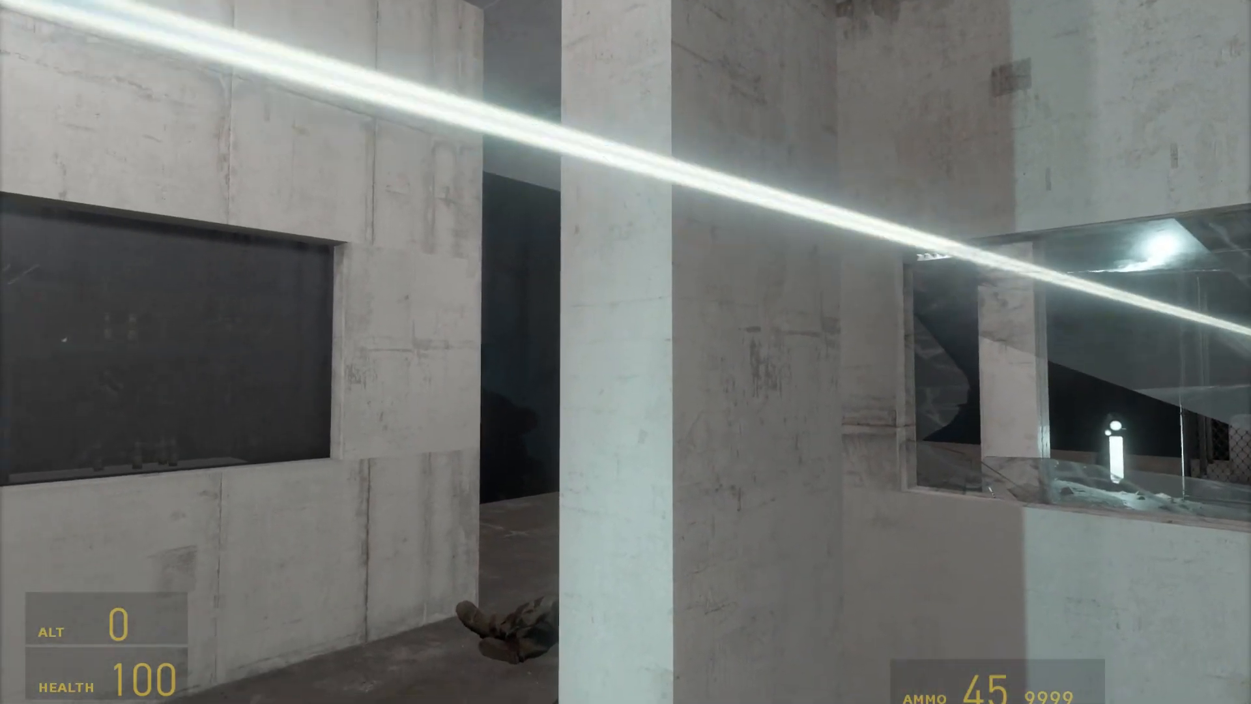
{"action": "key", "text": "s"}
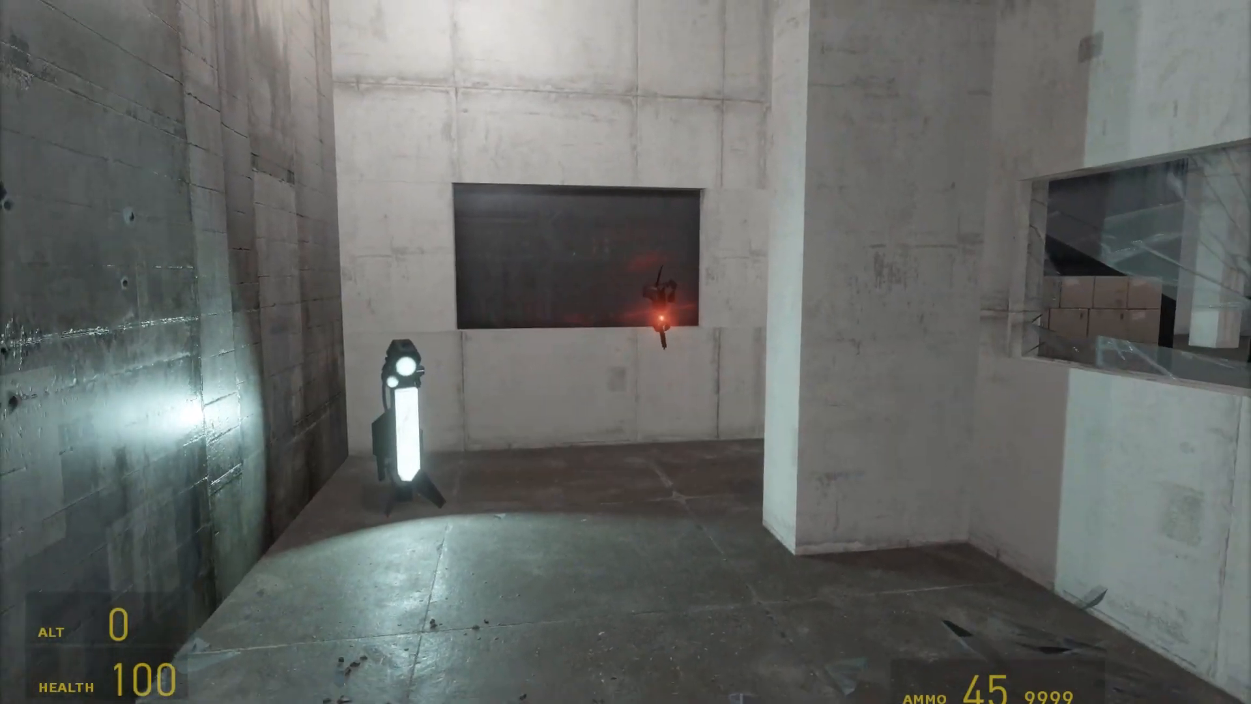
{"action": "key", "text": "s"}
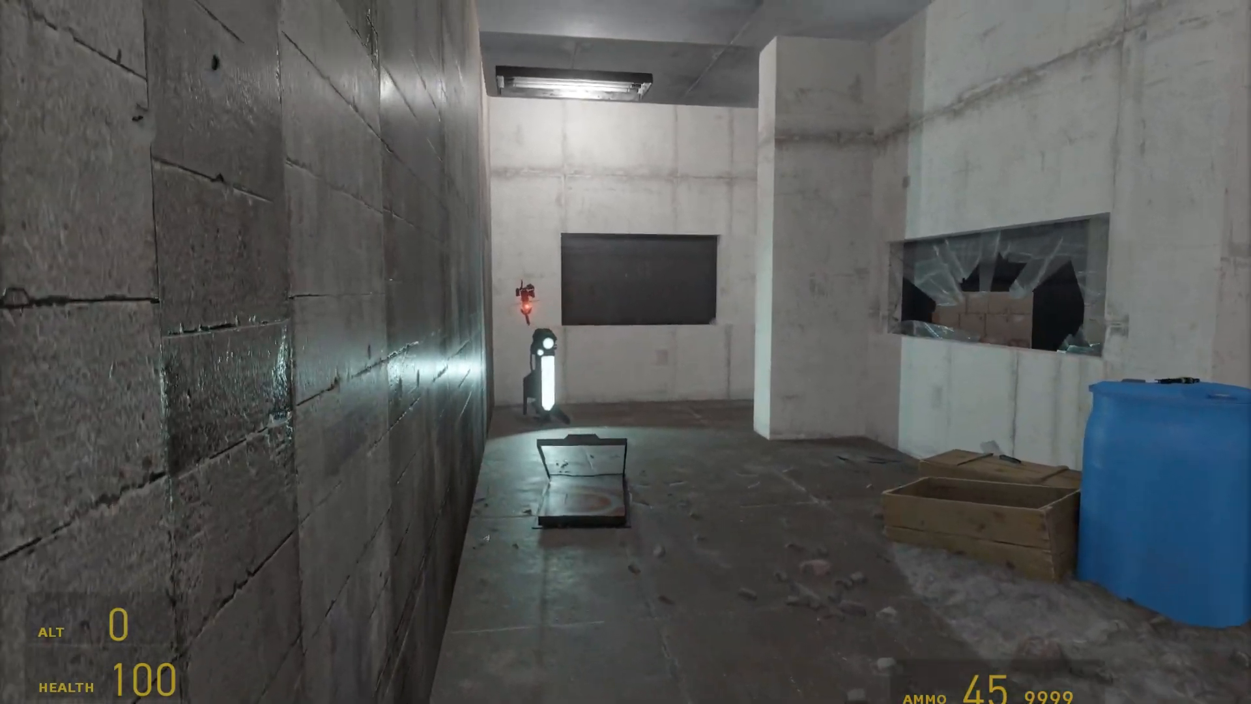
Step: Fall back toward the locker corridor, shoot at the manhack and reload the weapon
{"action": "key", "text": "w"}
{"action": "key", "text": "a"}
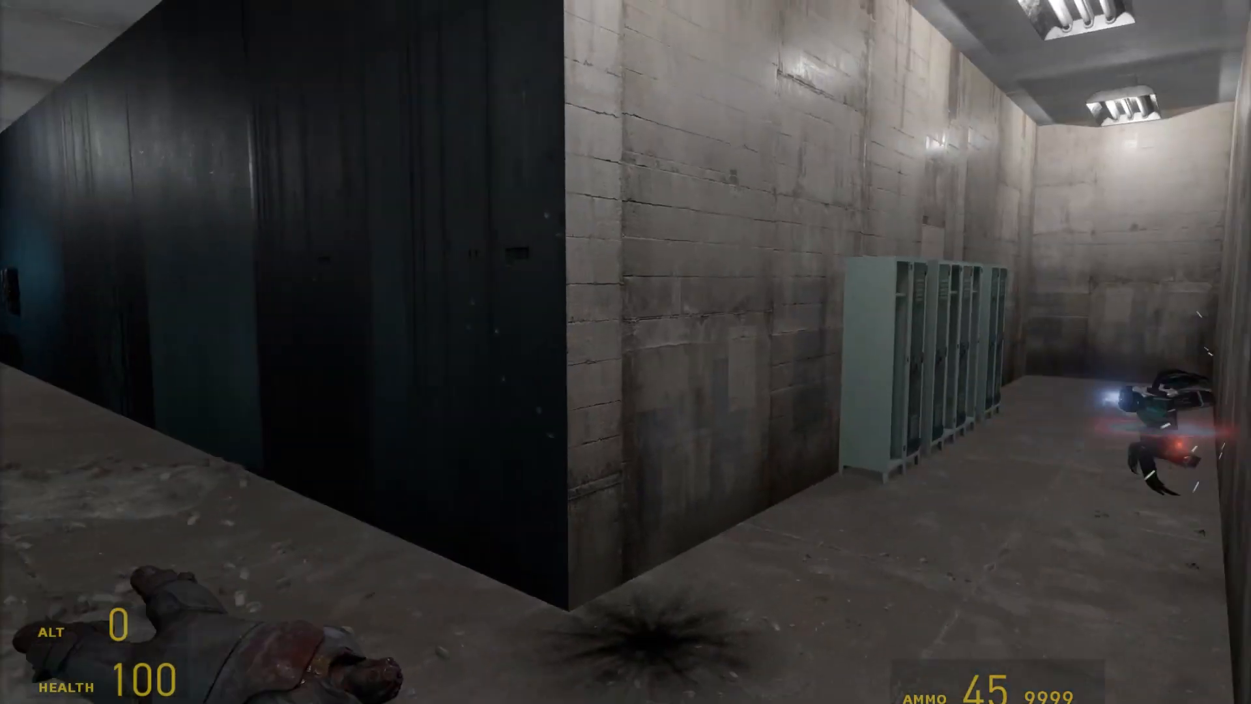
{"action": "left_click", "coordinate": [625, 352]}
{"action": "left_click", "coordinate": [626, 352]}
{"action": "left_click", "coordinate": [626, 352]}
{"action": "key", "text": "r"}
Step: Advance past the blue barrel and around the window wall to check the soldiers' positions near the box stack
{"action": "key", "text": "w"}
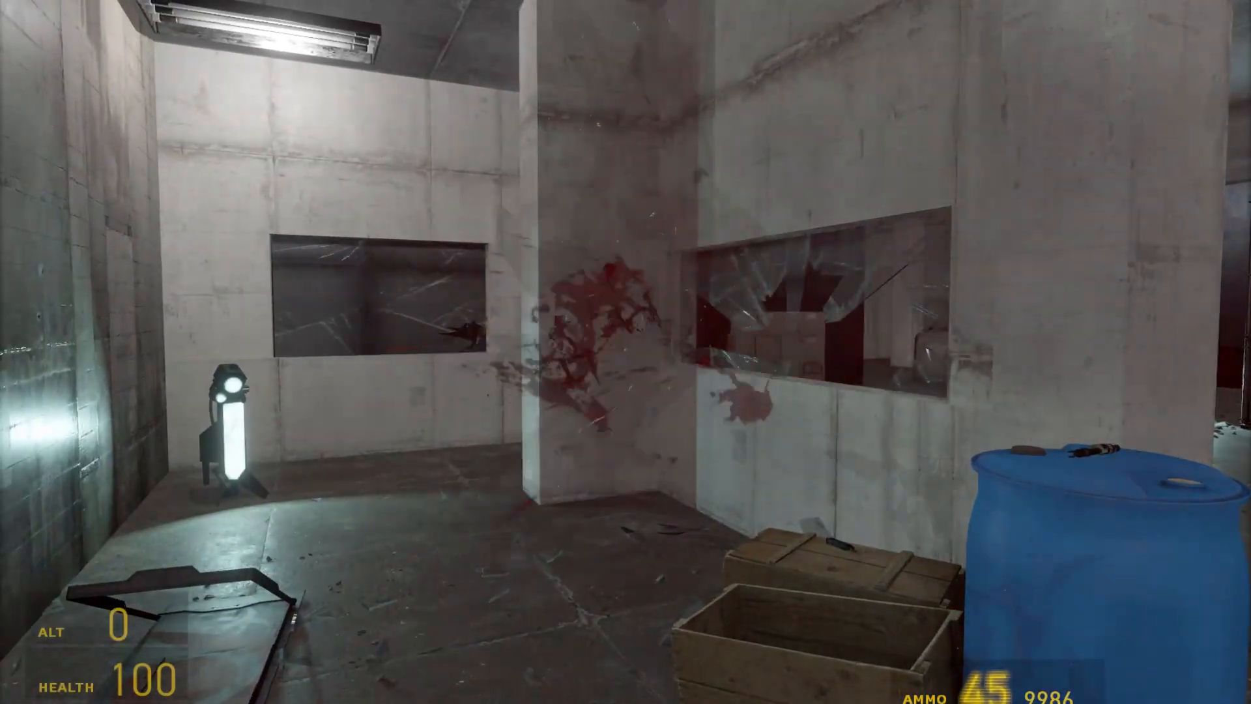
{"action": "key", "text": "w"}
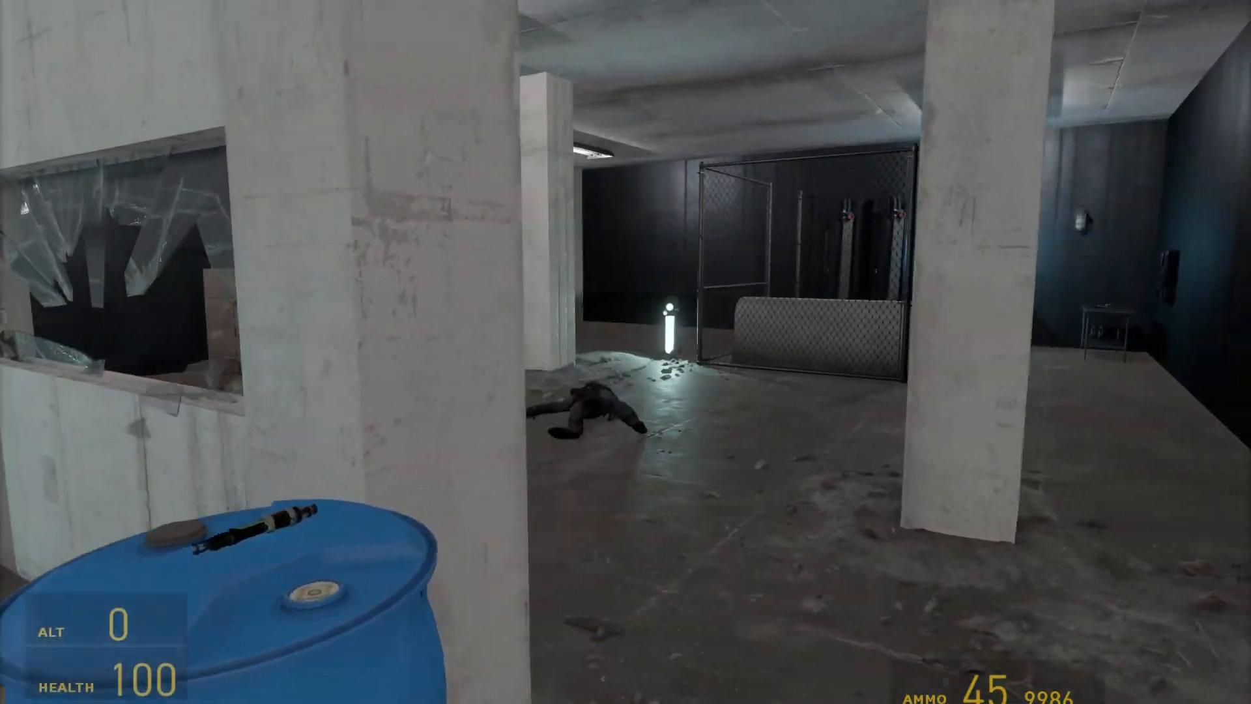
{"action": "key", "text": "w"}
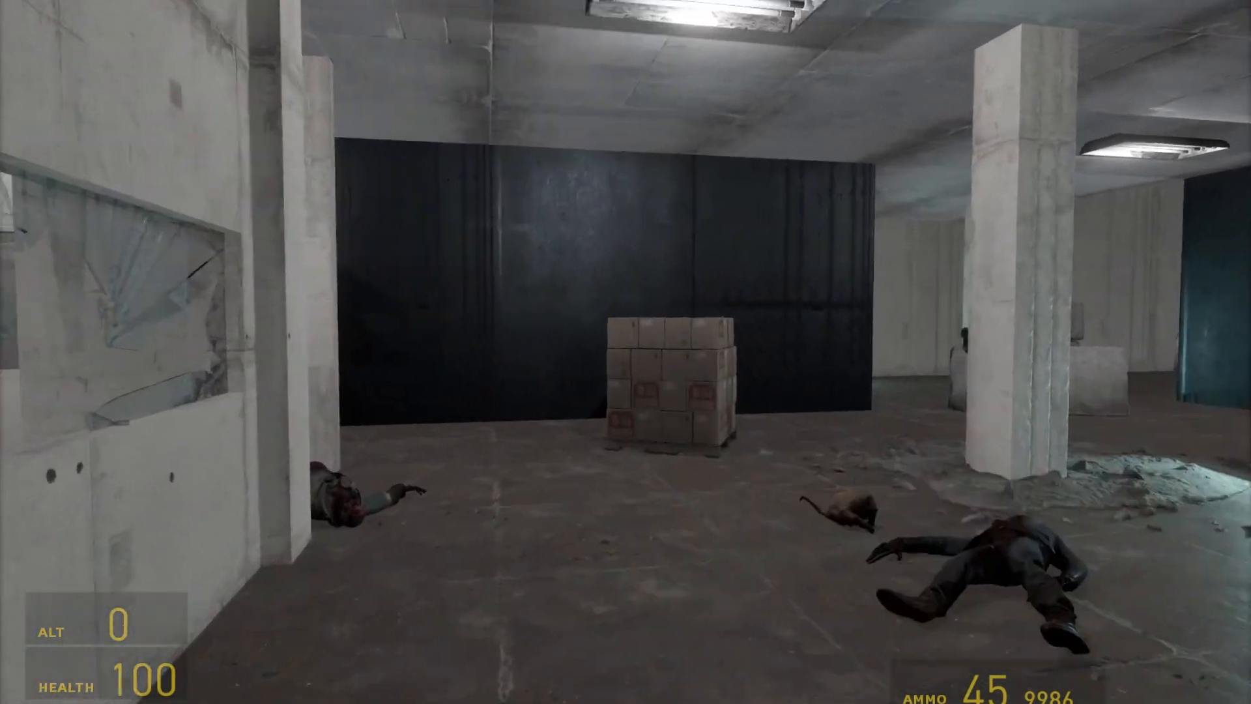
{"action": "key", "text": "a"}
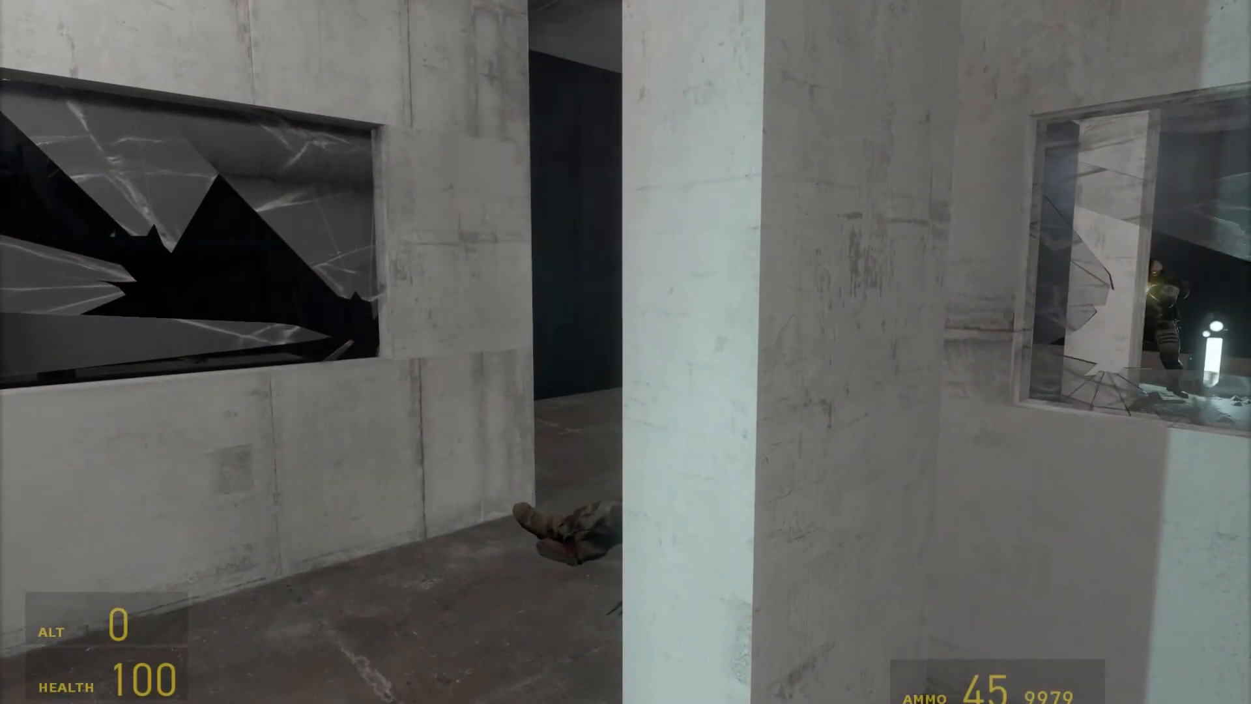
{"action": "key", "text": "w"}
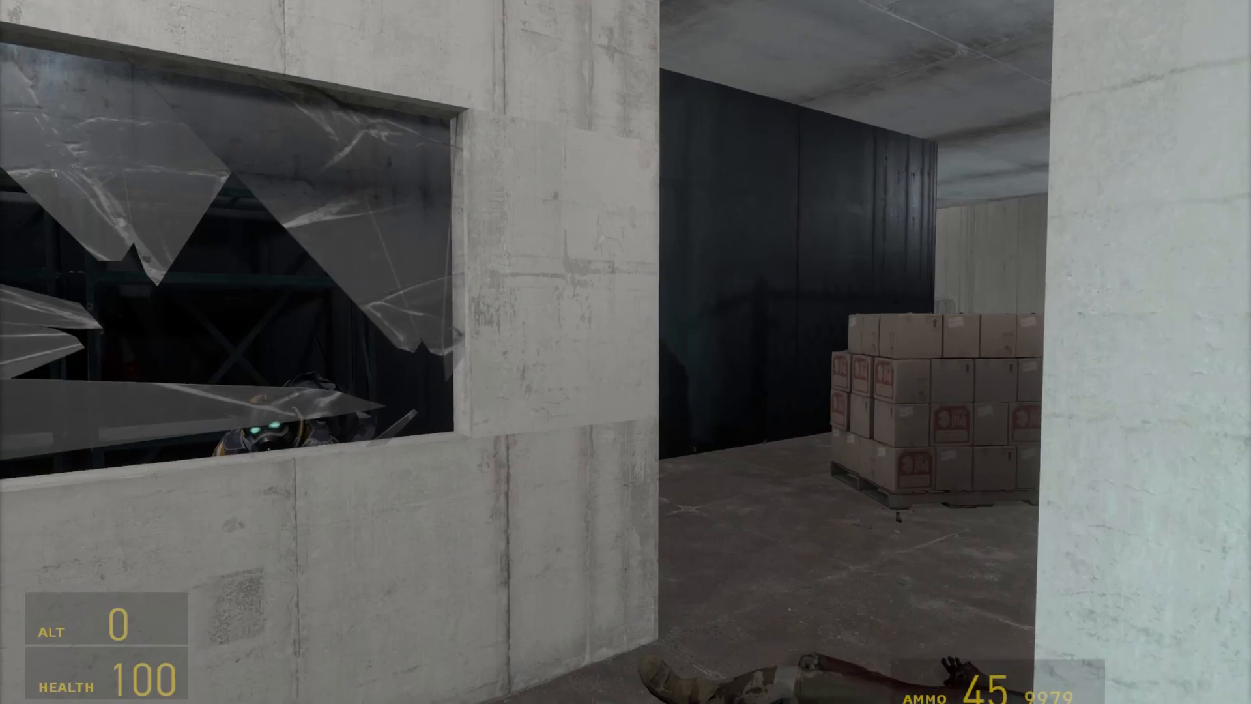
Step: Circle back past the crate and blue barrel and around the entrance pillars to observe the crouching soldier and the manhack
{"action": "key", "text": "s"}
{"action": "key", "text": "d"}
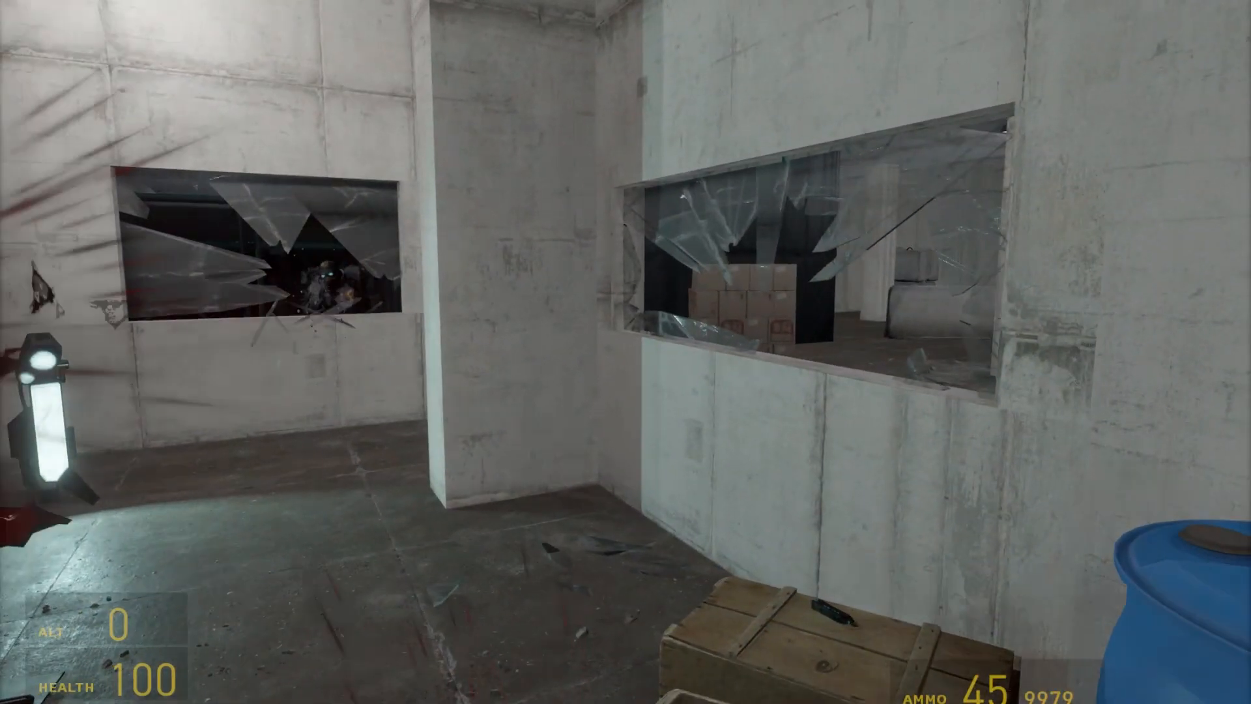
{"action": "key", "text": "d"}
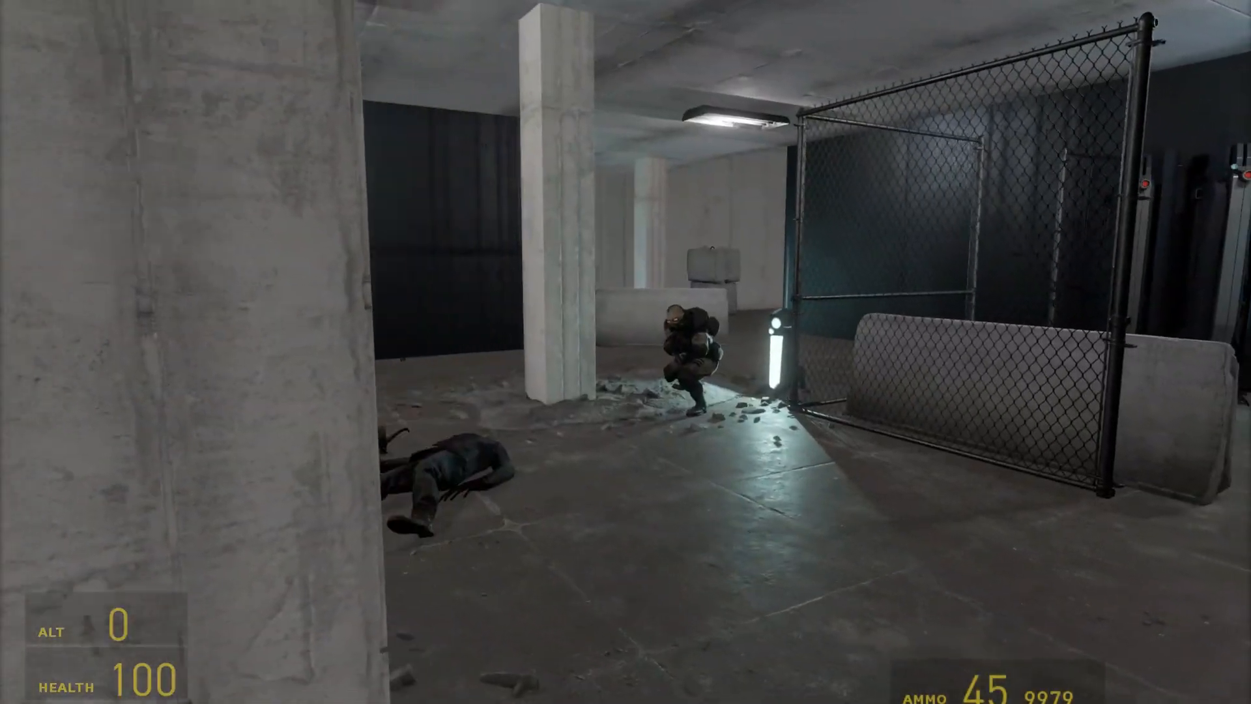
{"action": "key", "text": "a"}
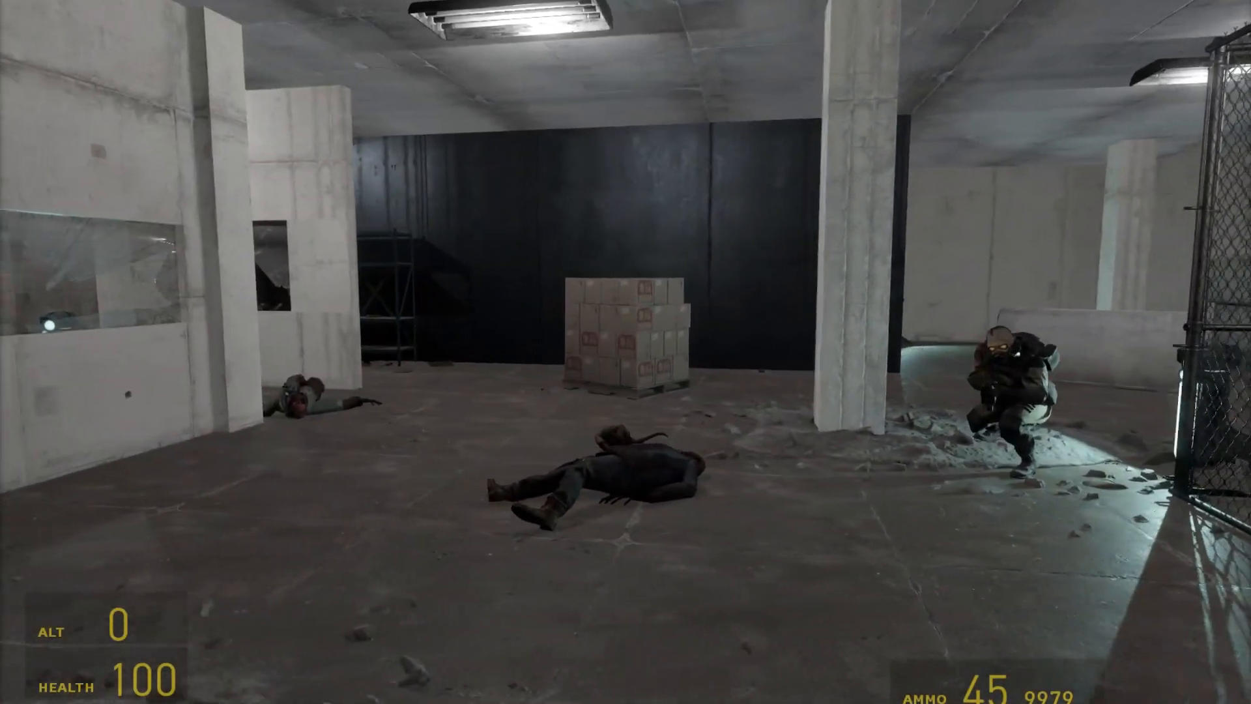
{"action": "key", "text": "d"}
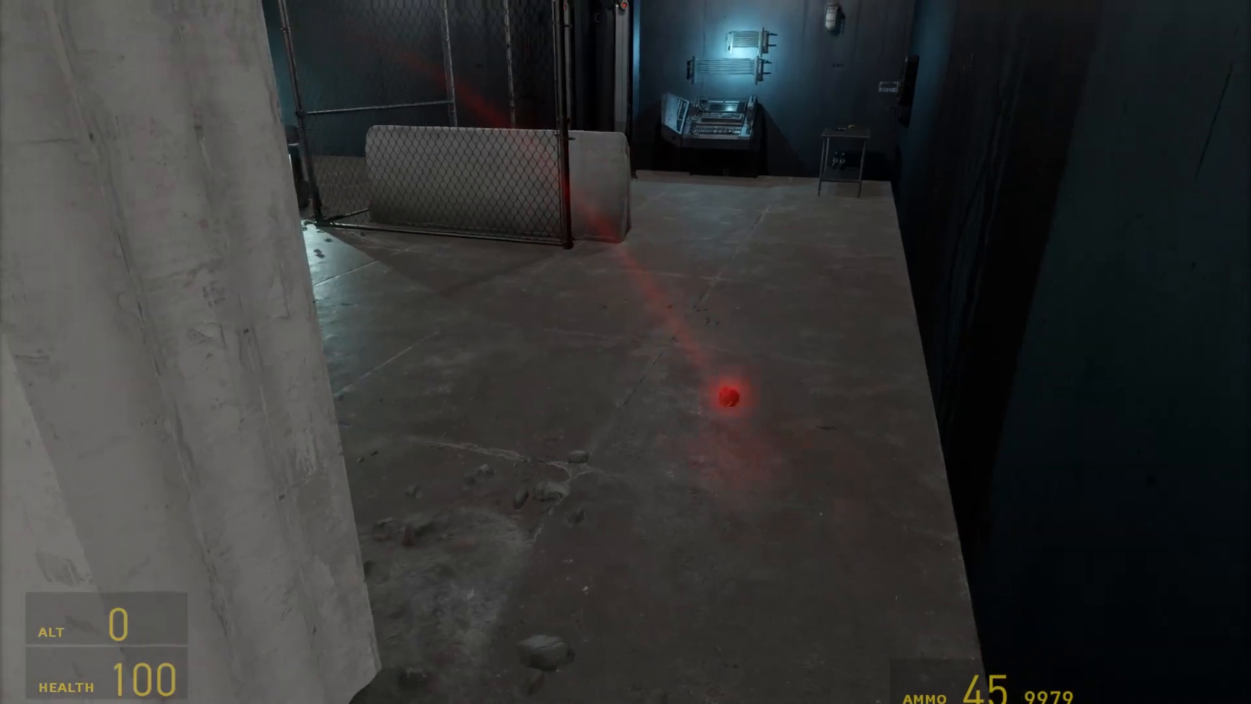
{"action": "key", "text": "a"}
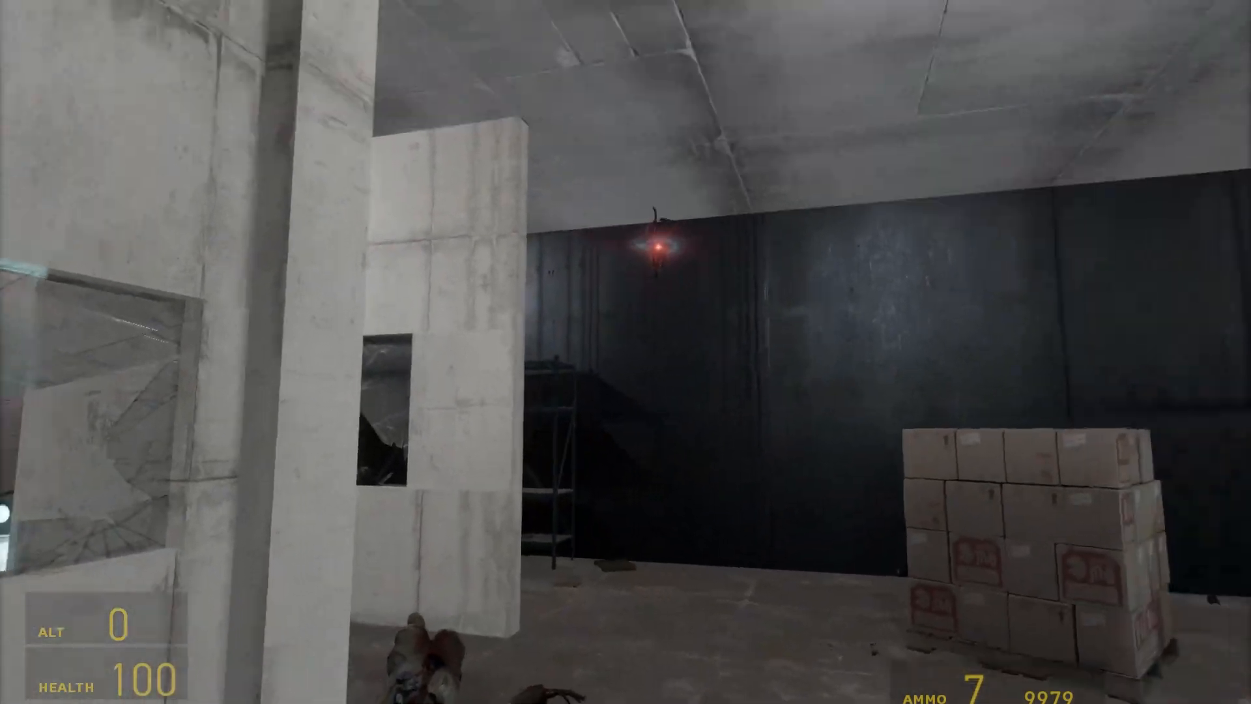
Step: Shoot the manhack near the window wall and fire at the soldier beside the rubble pillar
{"action": "key", "text": "s"}
{"action": "left_click", "coordinate": [625, 352]}
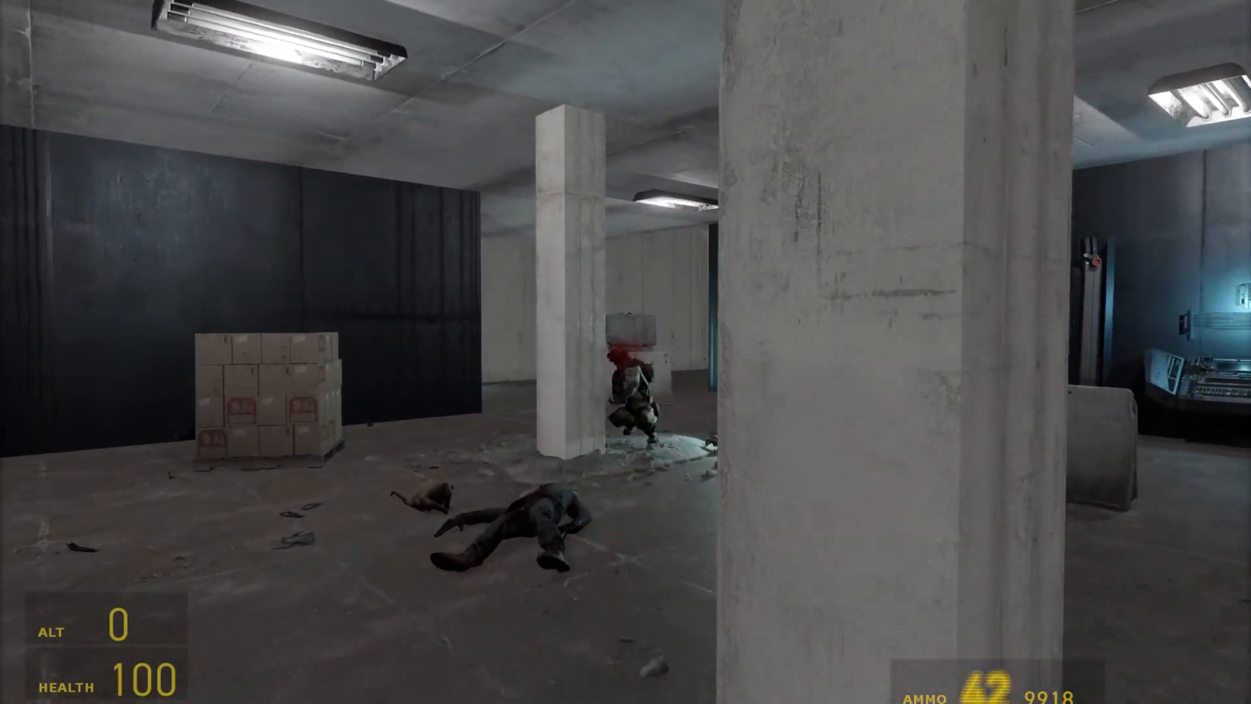
{"action": "left_click", "coordinate": [626, 351]}
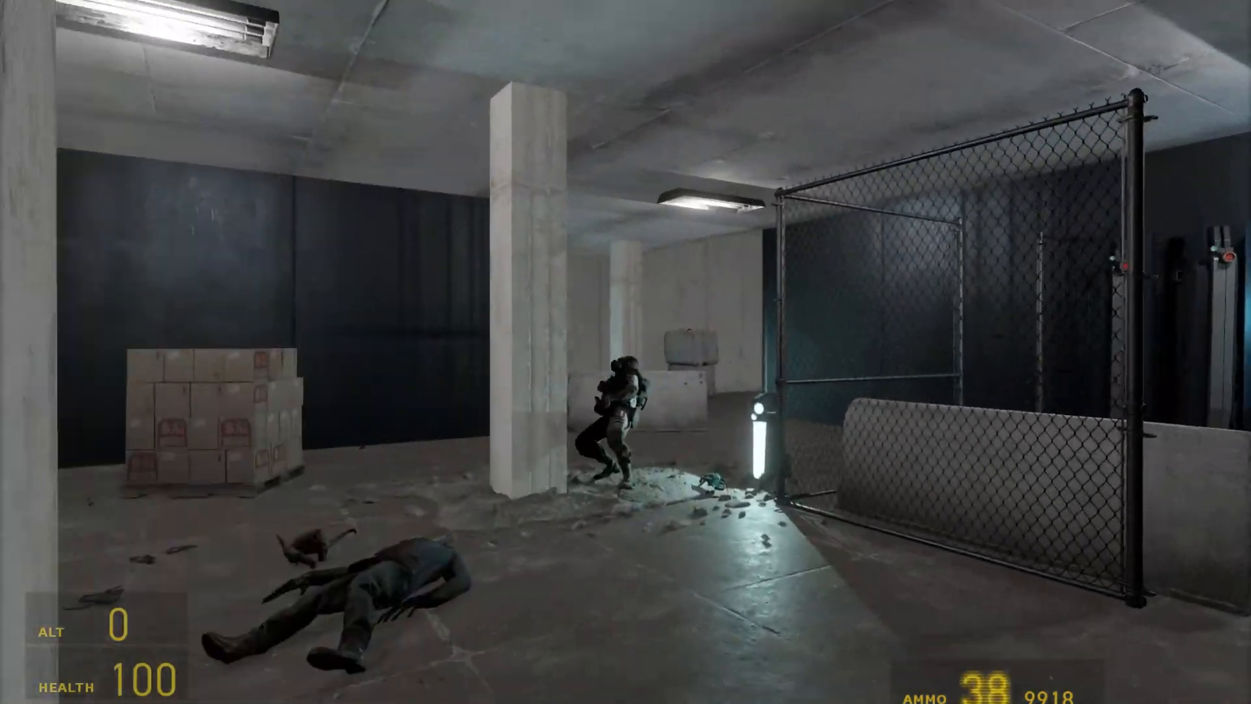
{"action": "key", "text": "a"}
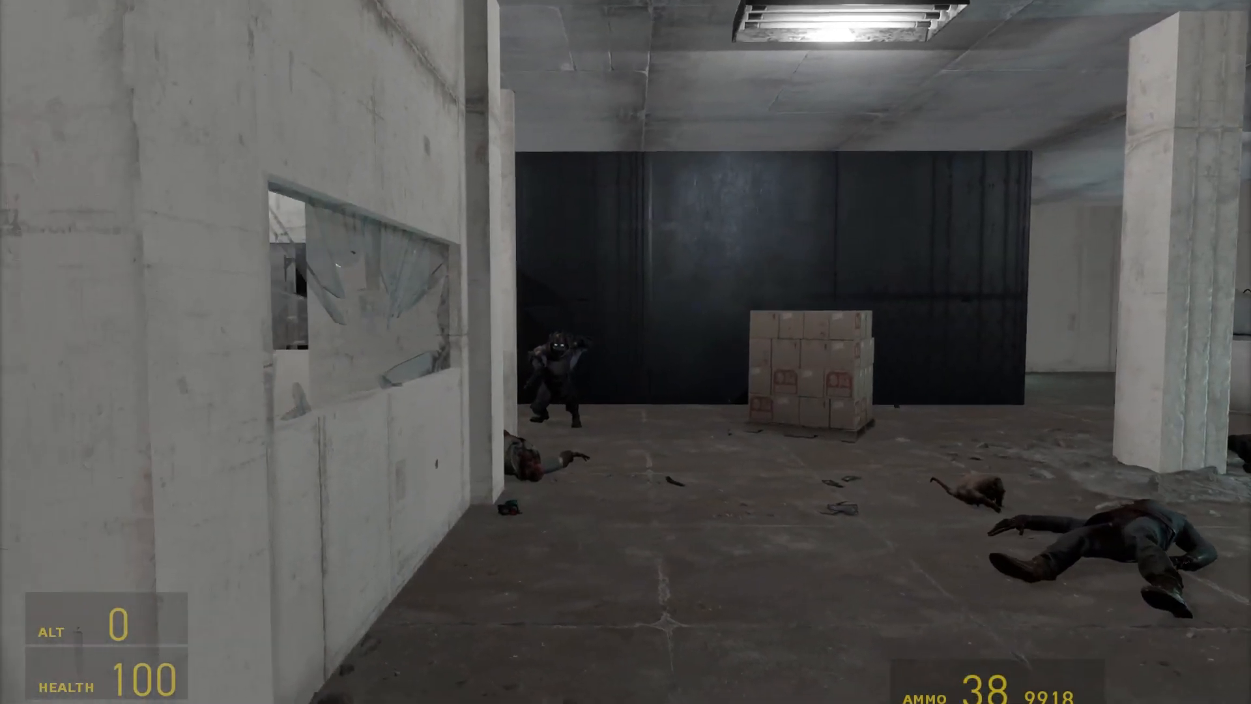
Step: Advance along the window wall, shoot the soldier near the metal shelves and reload the weapon
{"action": "key", "text": "w"}
{"action": "left_click", "coordinate": [625, 352]}
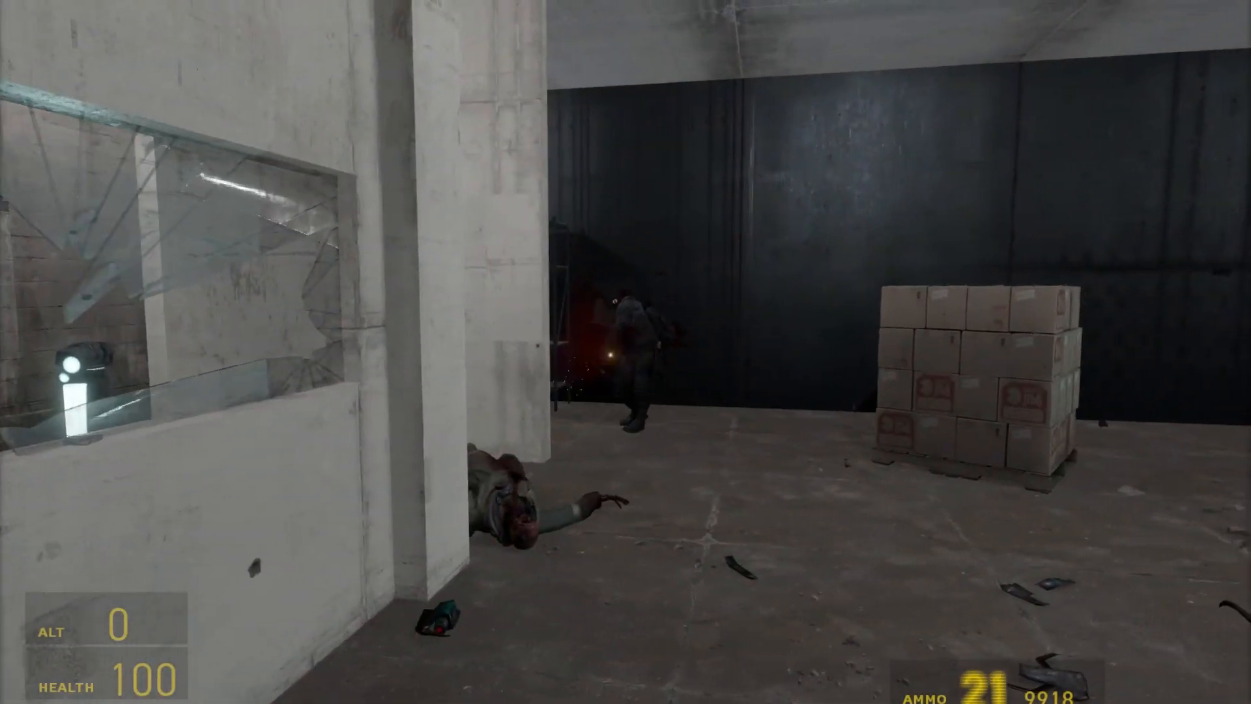
{"action": "left_click", "coordinate": [626, 352]}
{"action": "key", "text": "r"}
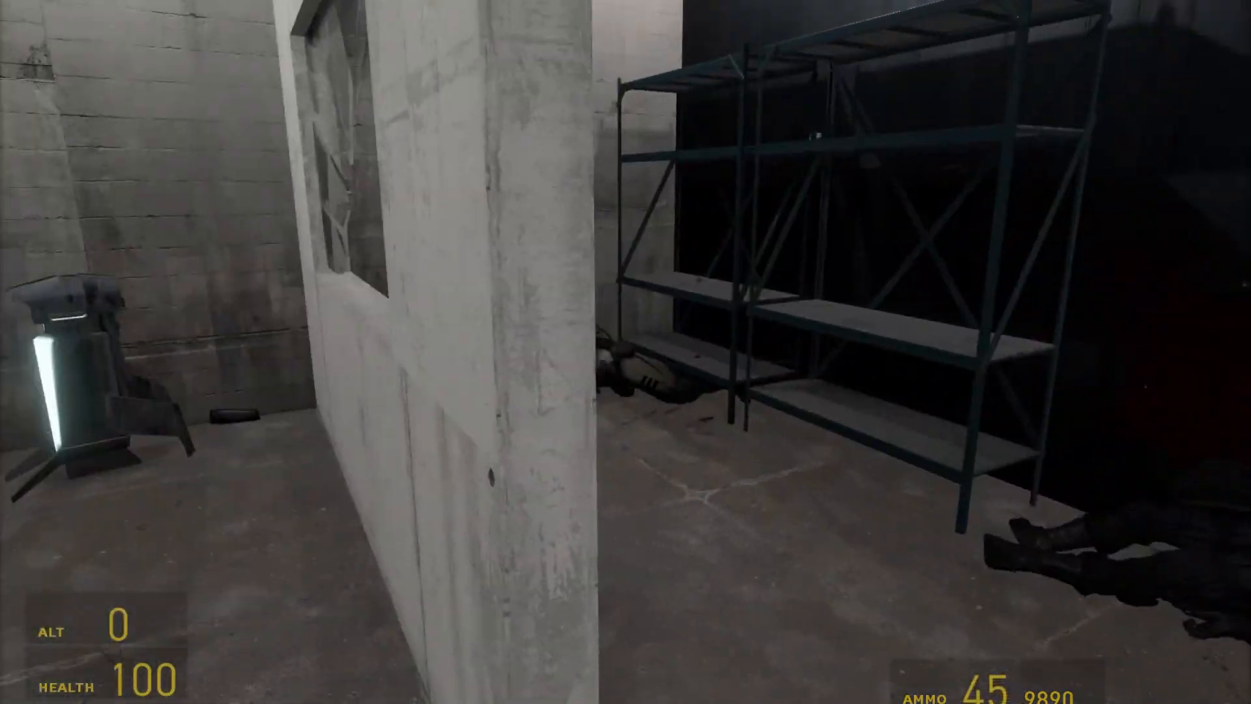
Step: Walk the cleared room to examine the window walls, rubble pillar, box stack and rear concrete barrier
{"action": "key", "text": "w"}
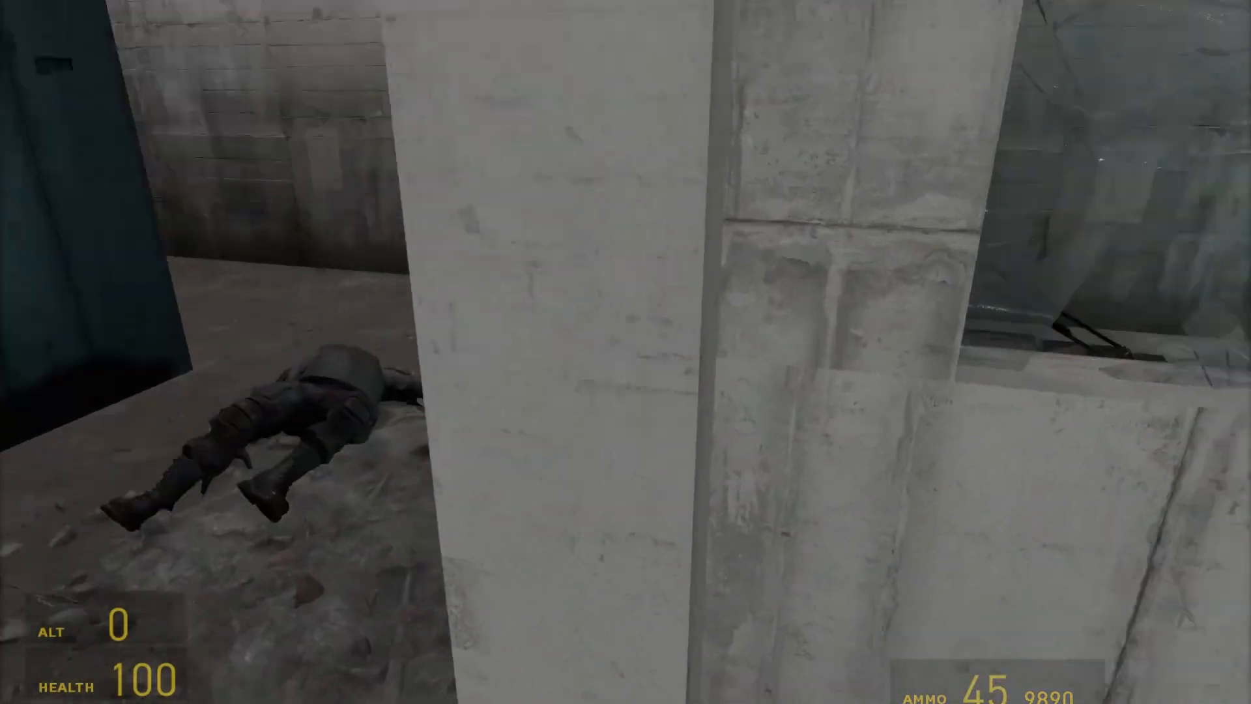
{"action": "key", "text": "w"}
{"action": "key", "text": "d"}
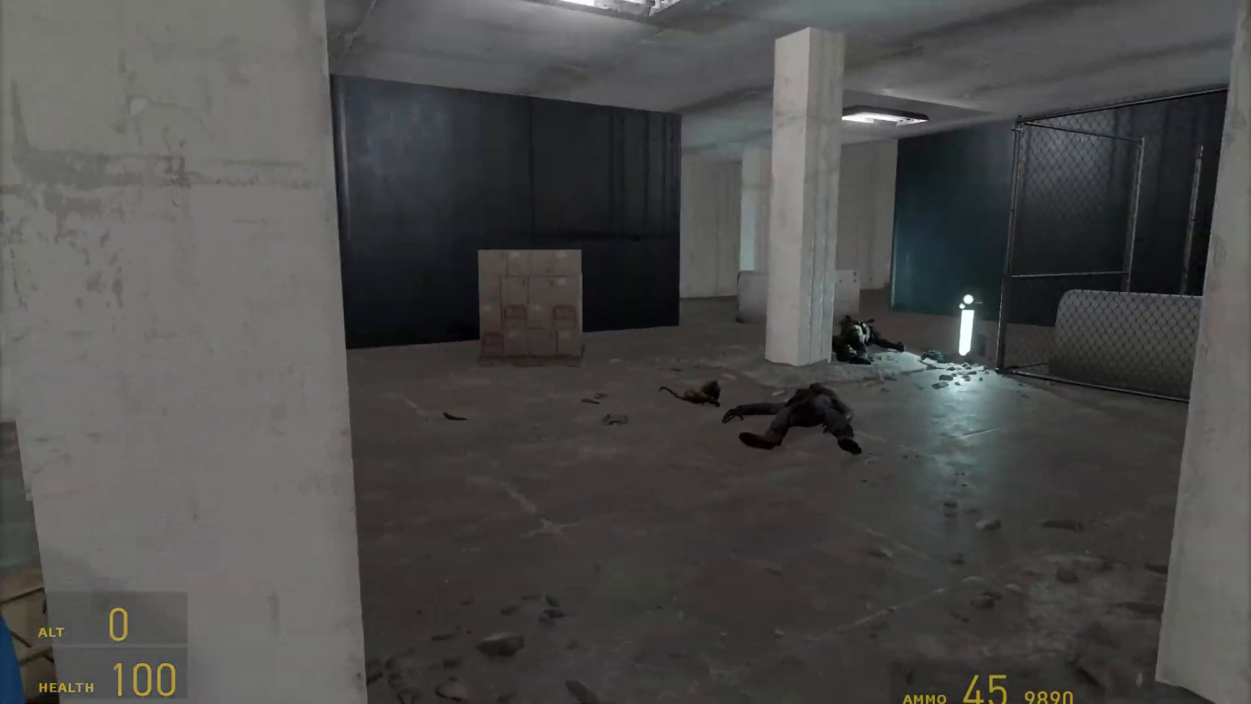
{"action": "key", "text": "w"}
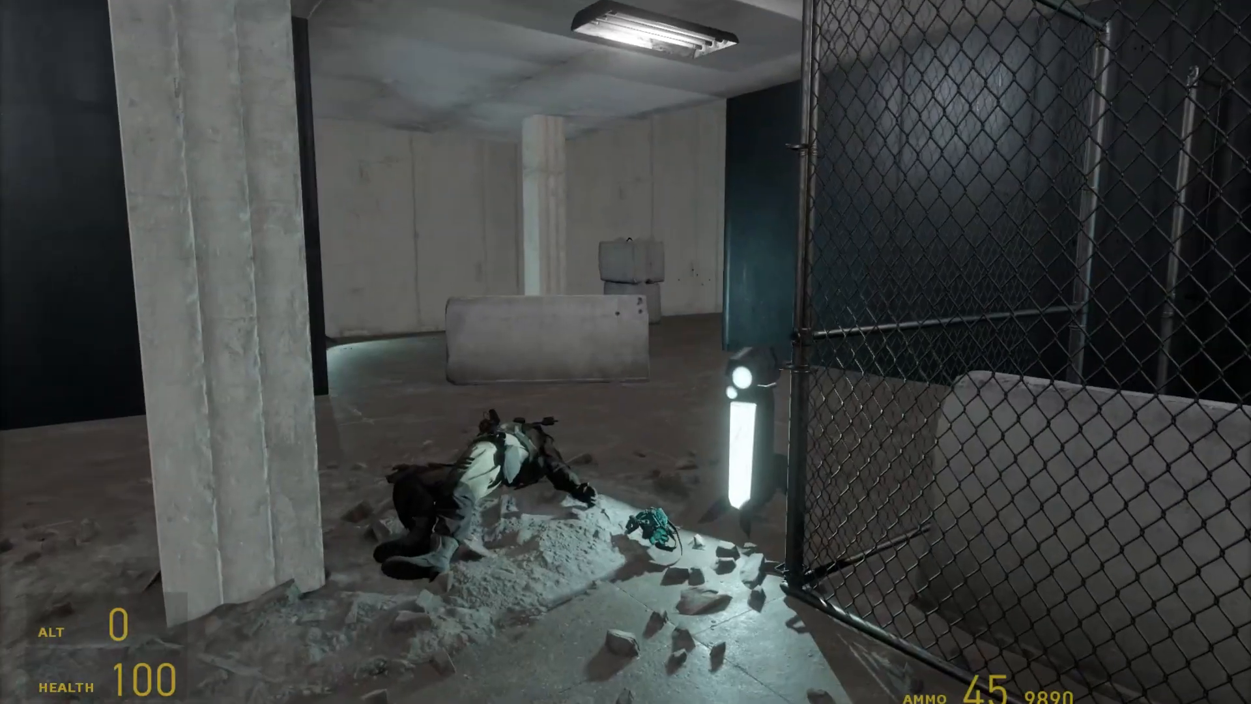
{"action": "key", "text": "w"}
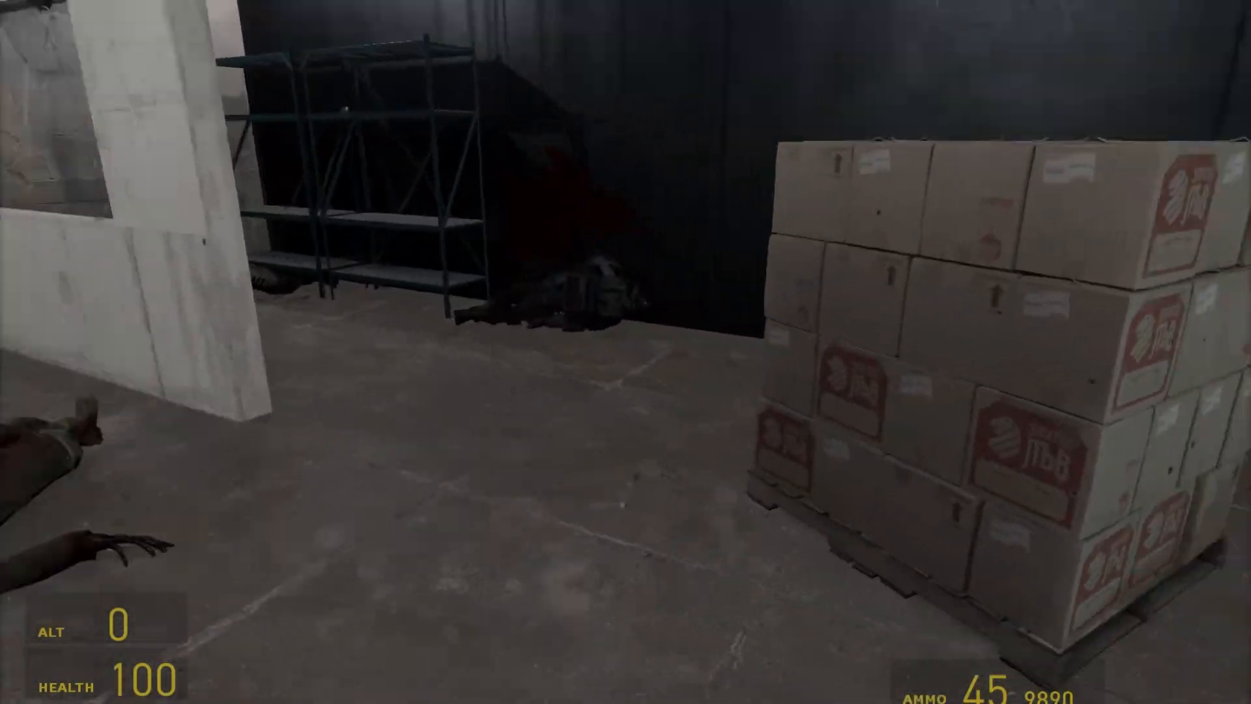
{"action": "key", "text": "w"}
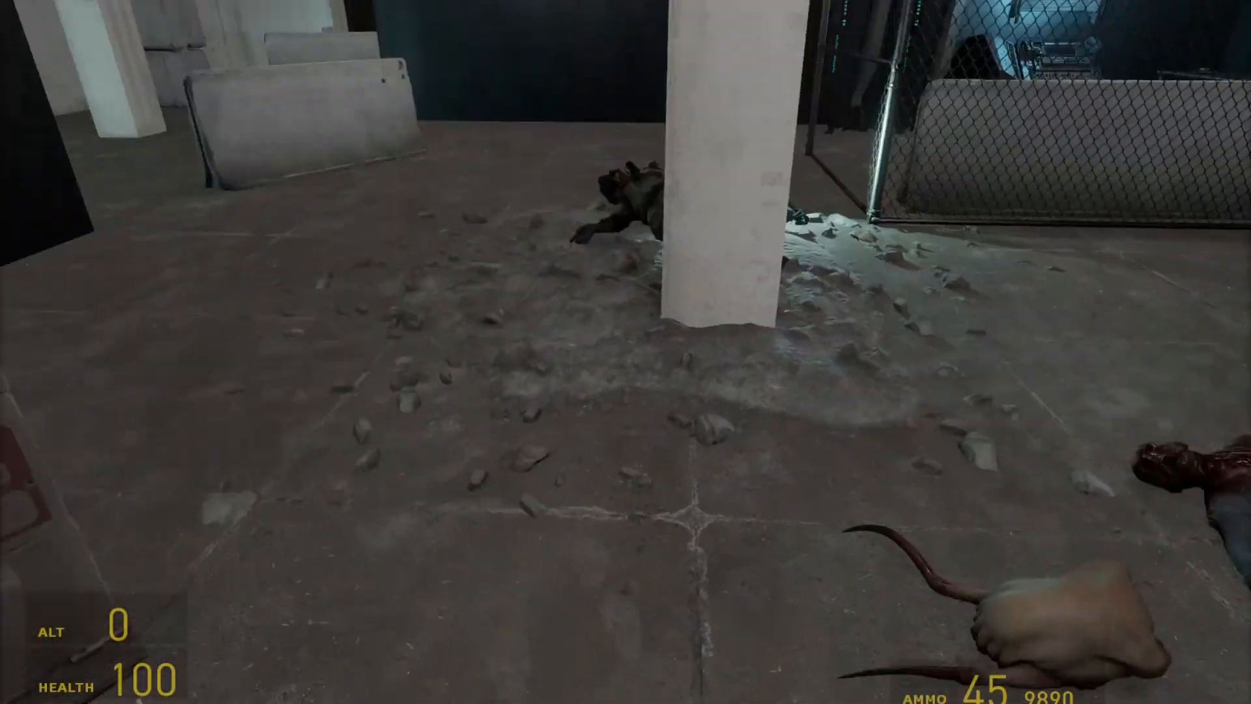
{"action": "key", "text": "w"}
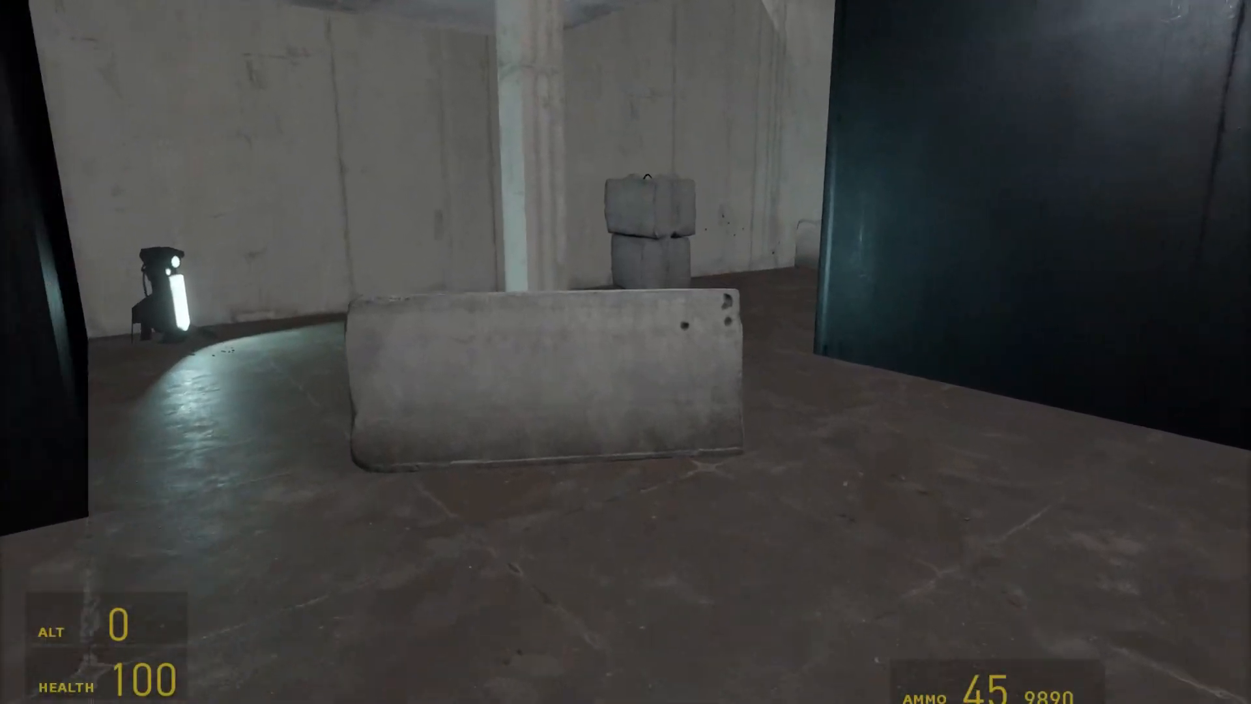
{"action": "key", "text": "a"}
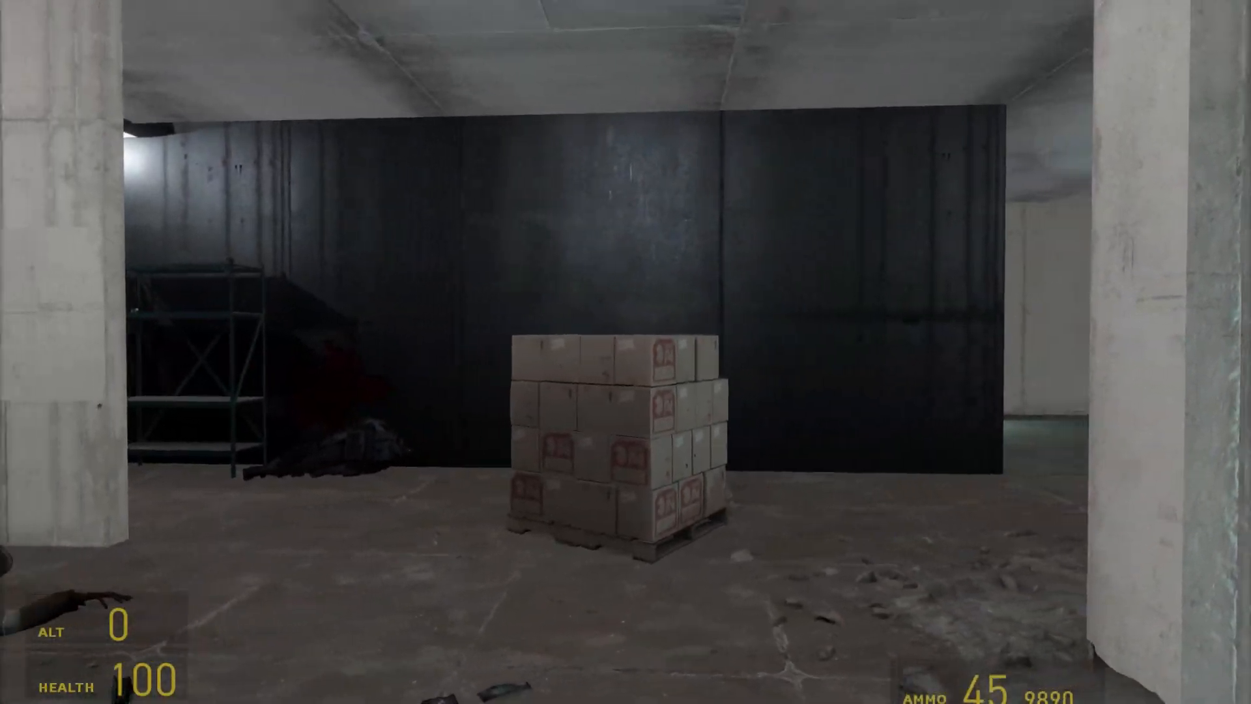
Step: Retrace the route from the entrance past the box stack to the rear barrier and back to examine the cover layout
{"action": "key", "text": "s"}
{"action": "key", "text": "s"}
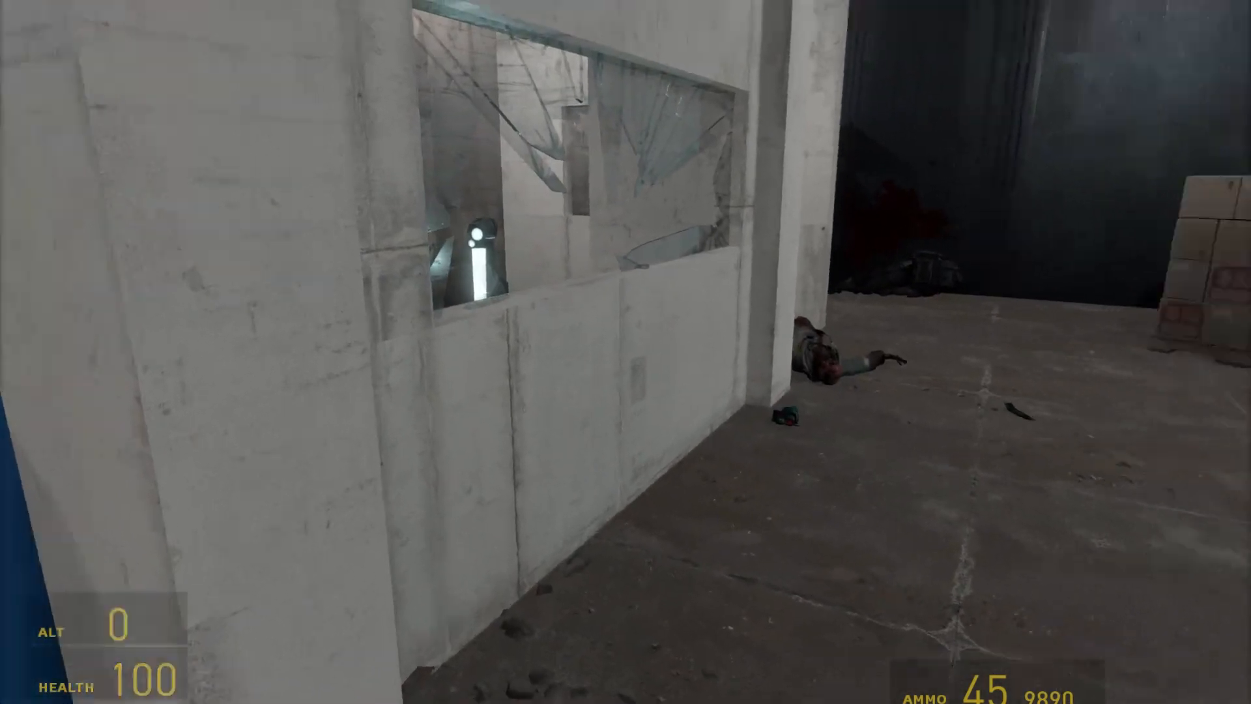
{"action": "key", "text": "w"}
{"action": "key", "text": "w"}
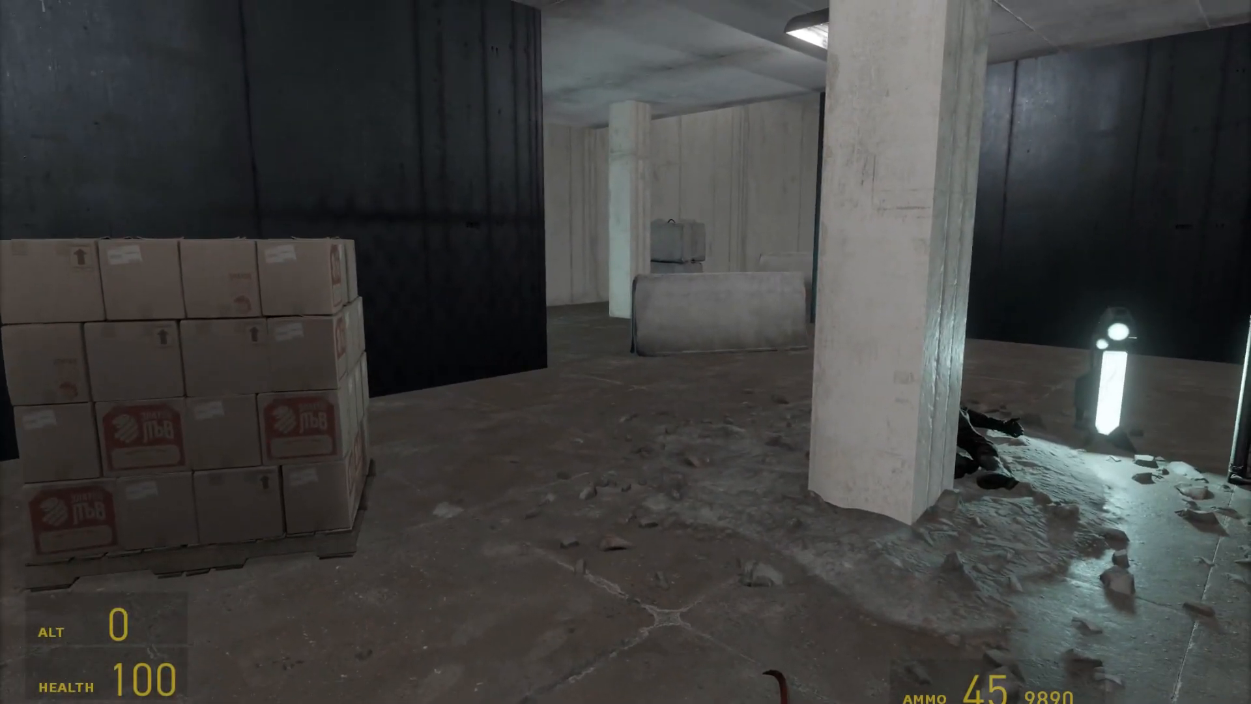
{"action": "key", "text": "w"}
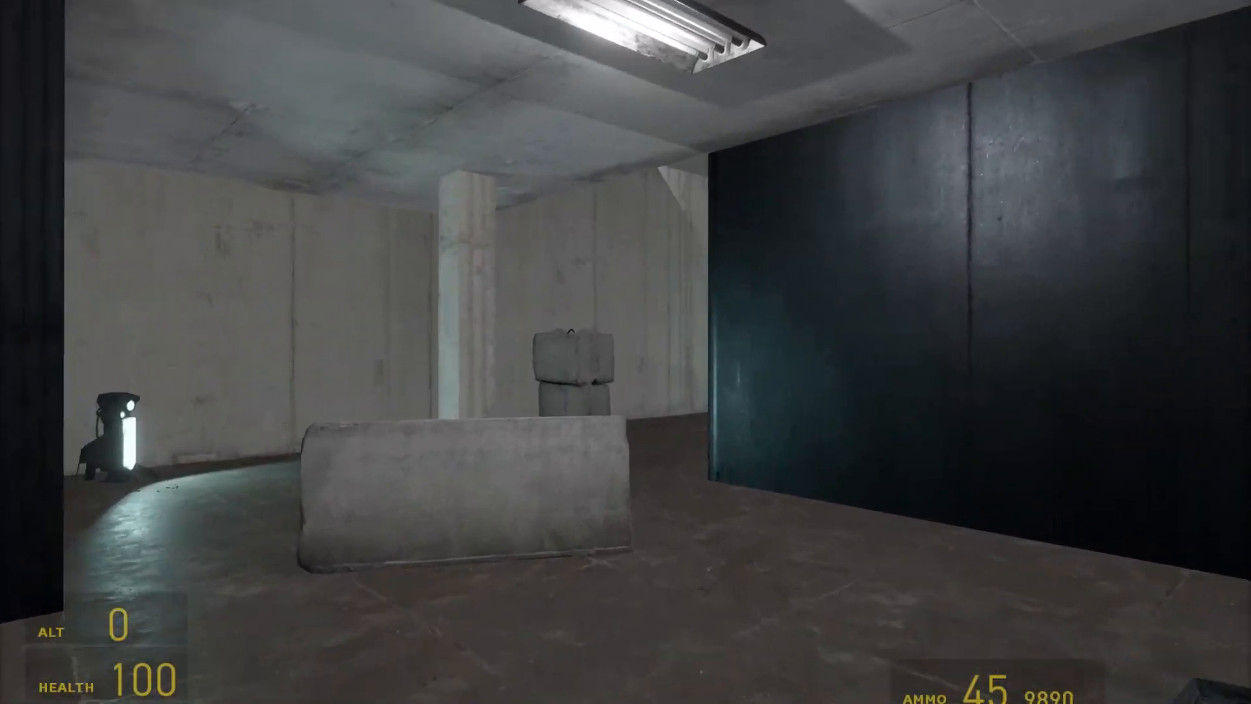
{"action": "key", "text": "s"}
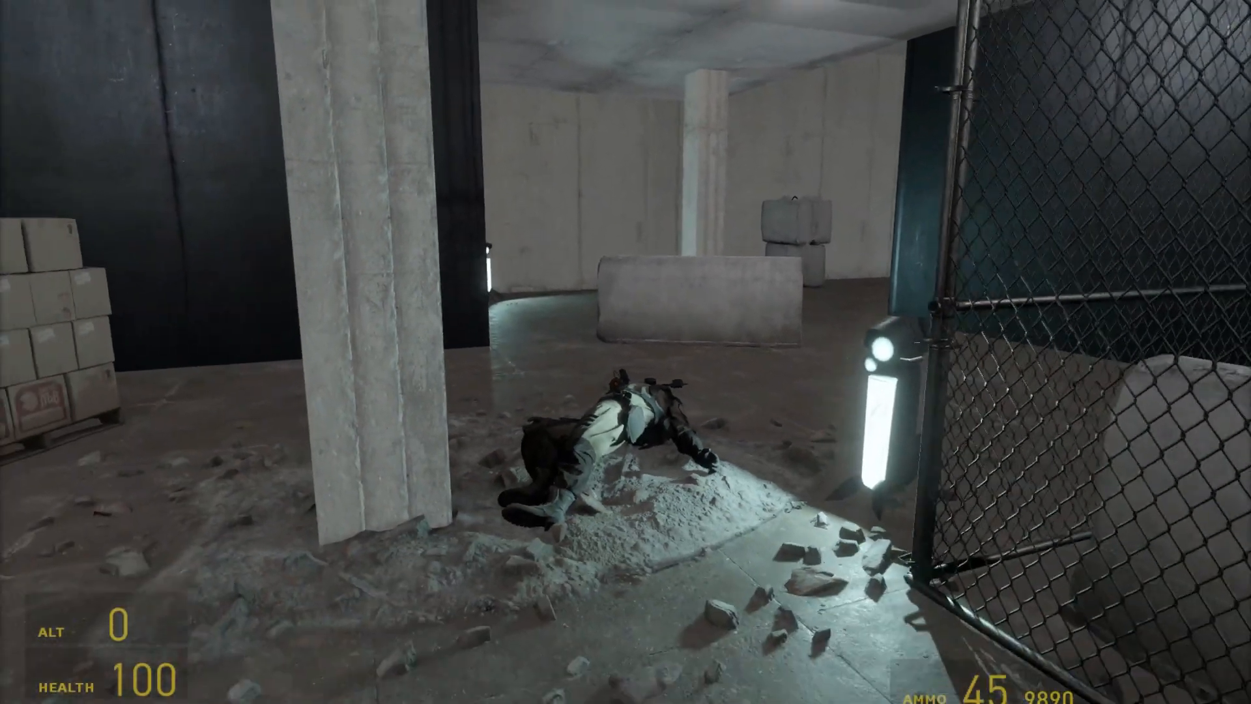
{"action": "key", "text": "s"}
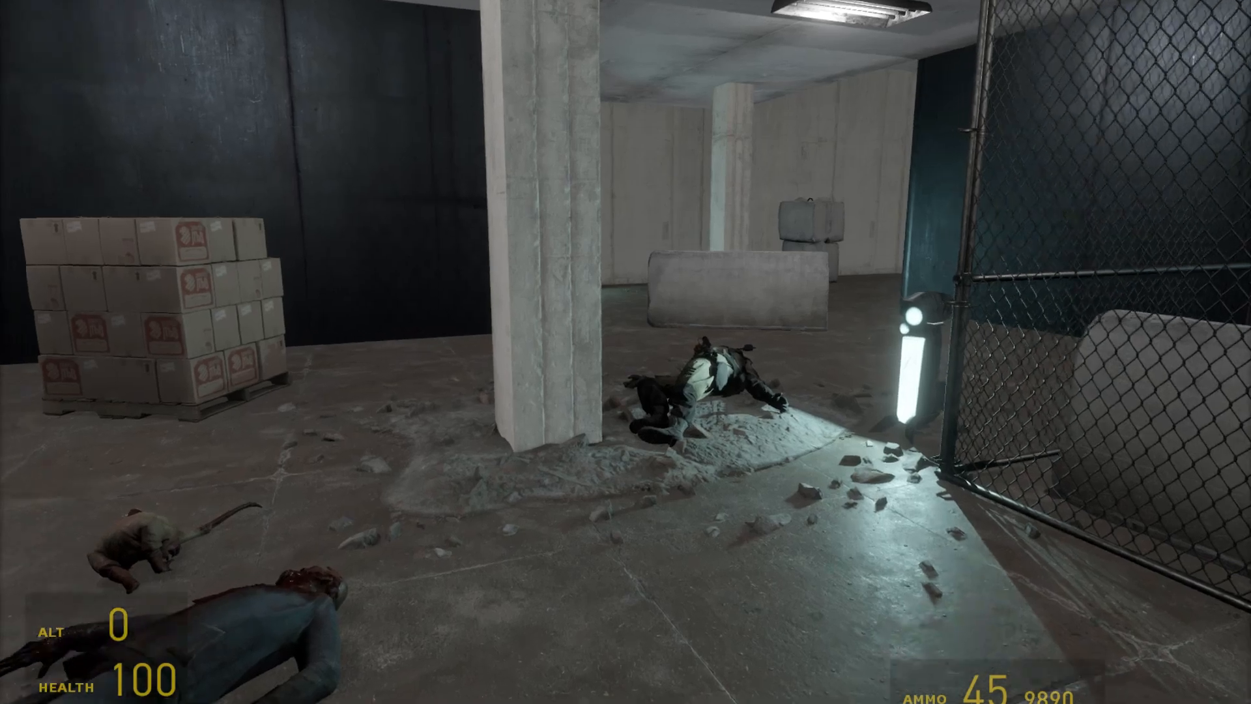
{"action": "key", "text": "w"}
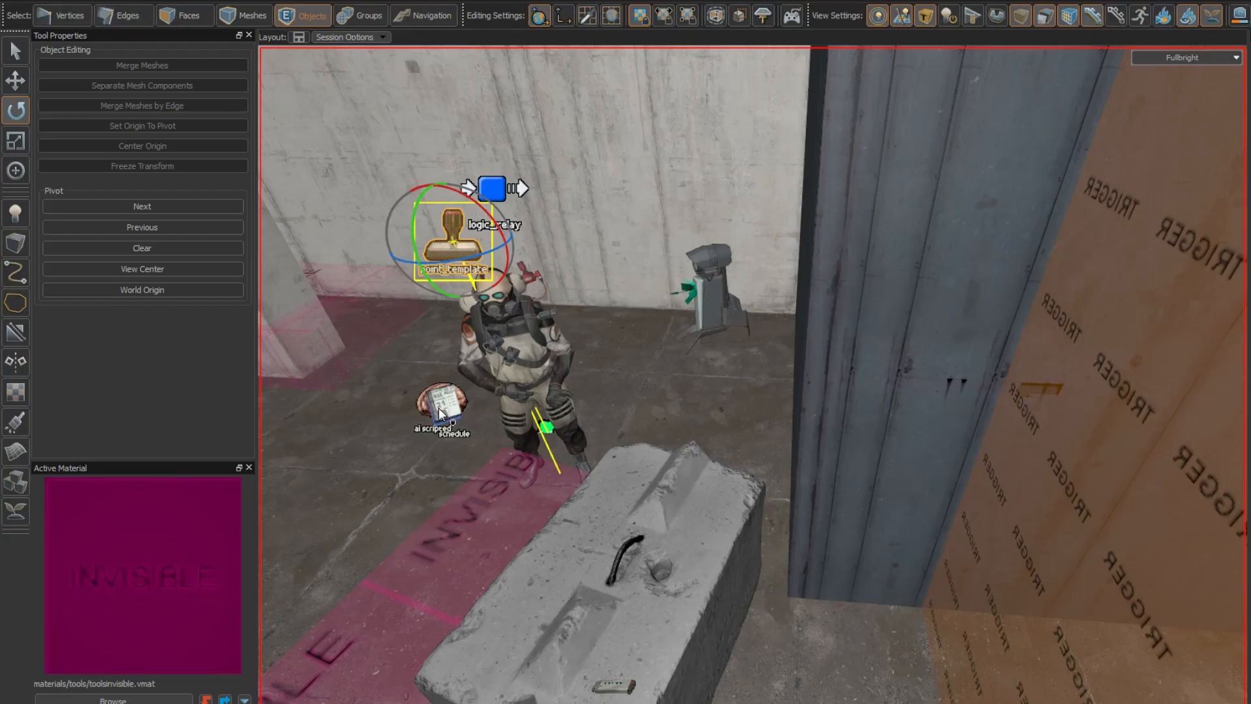
Step: Return to the Hammer editor, inspect the scripted schedule beside the gas-tank soldier and select the path corner cube at the metal wall
{"action": "key", "text": "ctrl+z"}
{"action": "scroll", "coordinate": [439, 407], "scroll_direction": "up", "scroll_amount": 3}
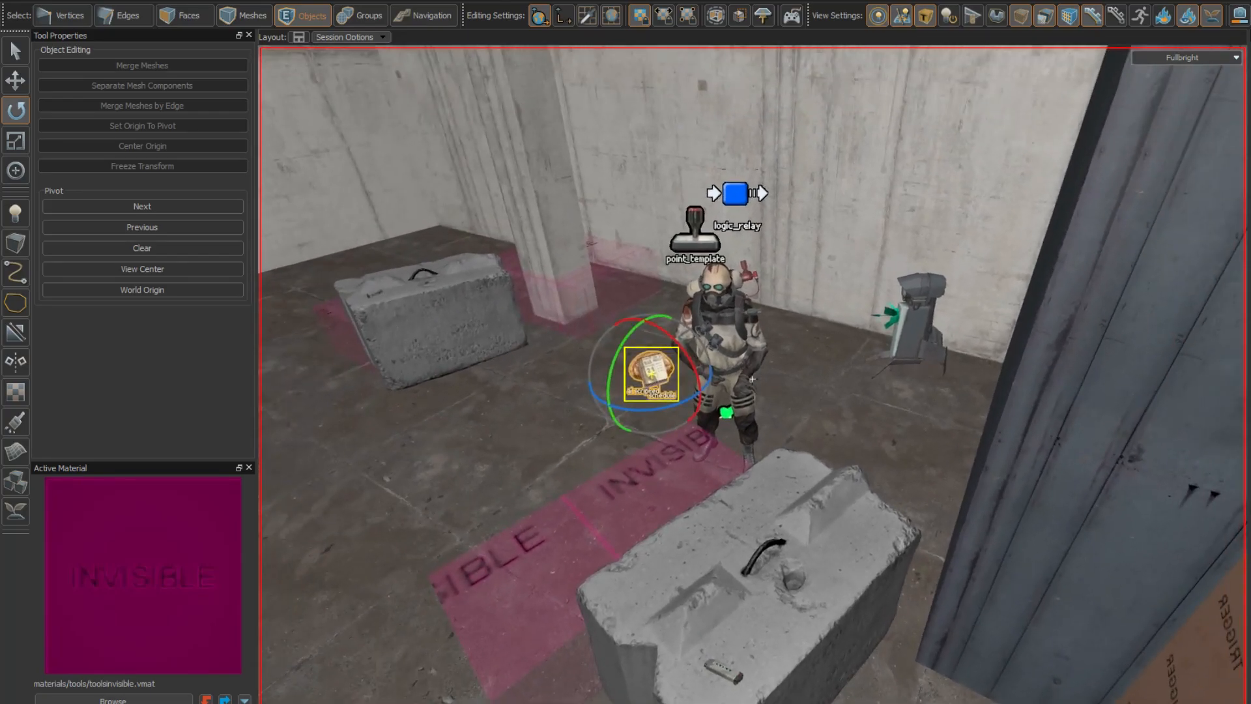
{"action": "key", "text": "s"}
{"action": "key", "text": "d"}
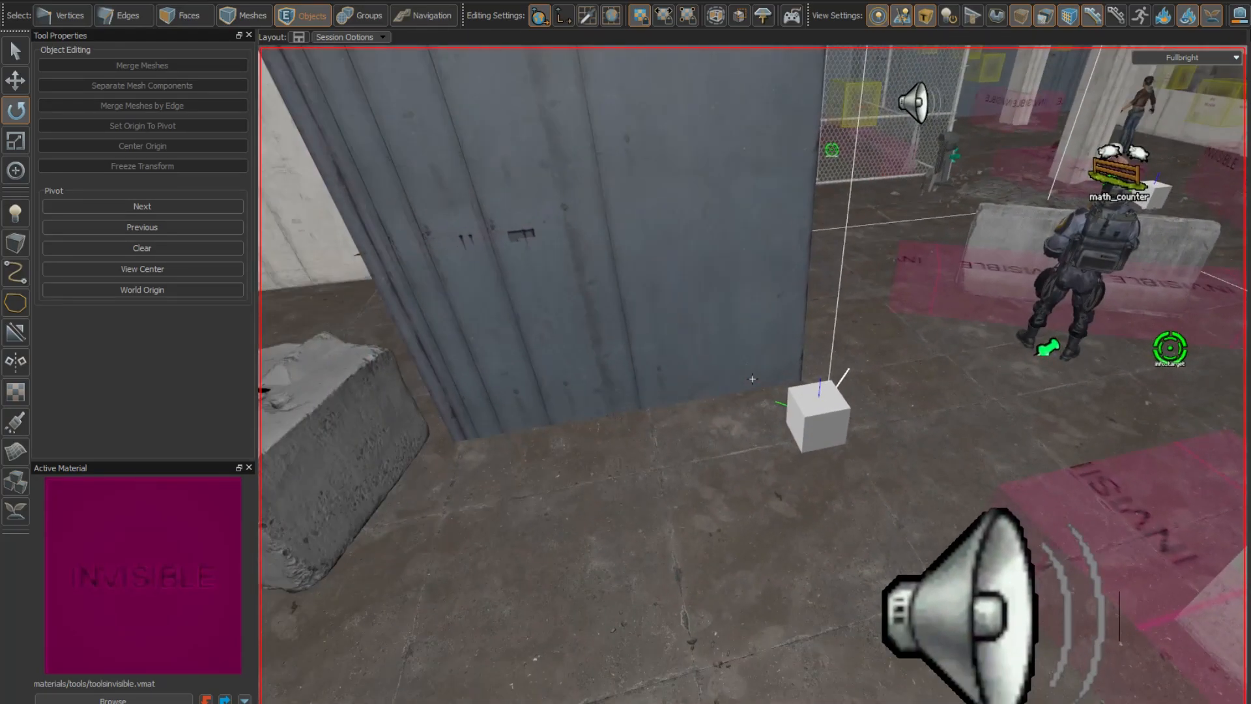
{"action": "key", "text": "d"}
{"action": "left_click", "coordinate": [892, 415]}
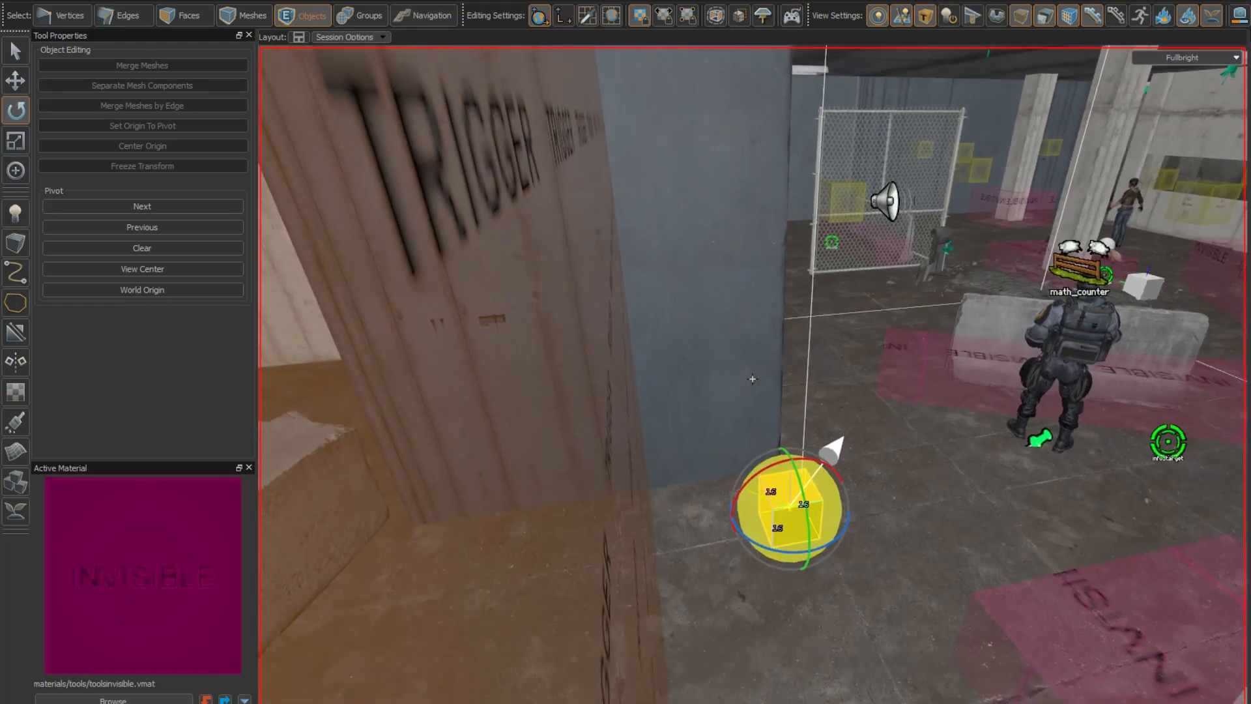
{"action": "key", "text": "t"}
{"action": "key", "text": "s"}
{"action": "key", "text": "w"}
{"action": "key", "text": "s"}
{"action": "key", "text": "w"}
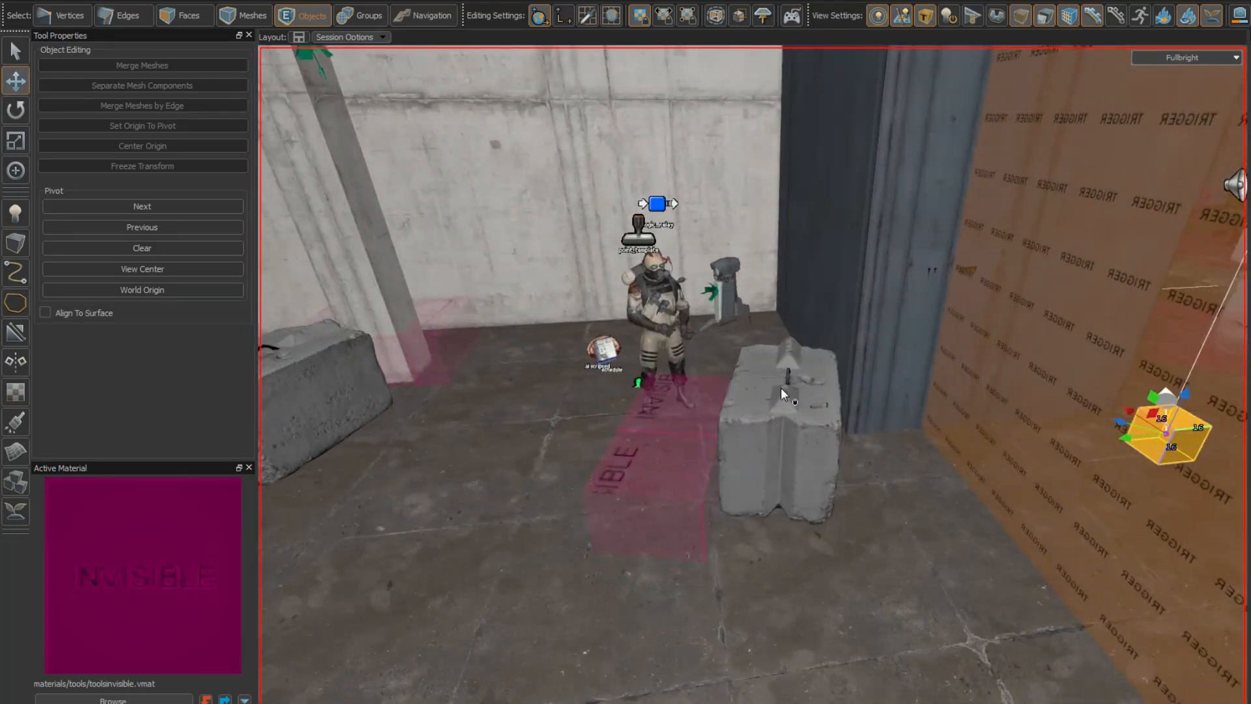
Step: Set the Override Advance Range of the baitgrunt soldier to 30
{"action": "double_click", "coordinate": [654, 310]}
{"action": "scroll", "coordinate": [703, 321], "scroll_direction": "down", "scroll_amount": 3}
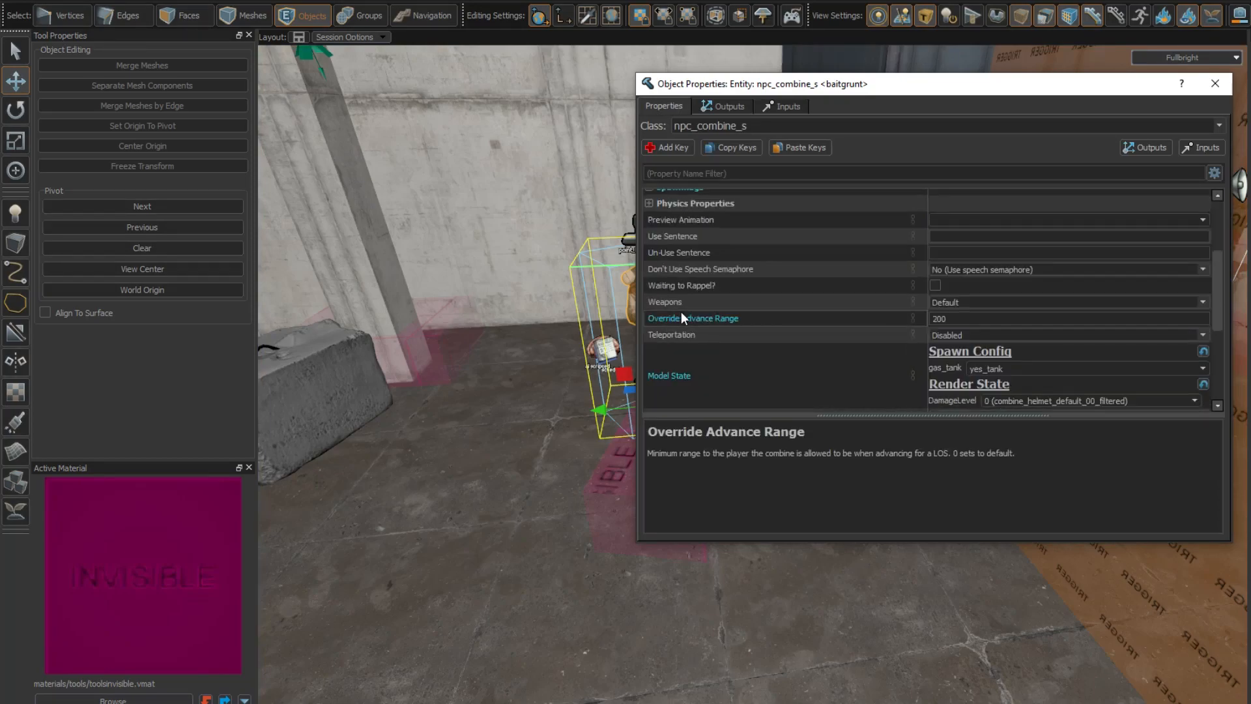
{"action": "left_click", "coordinate": [1215, 84]}
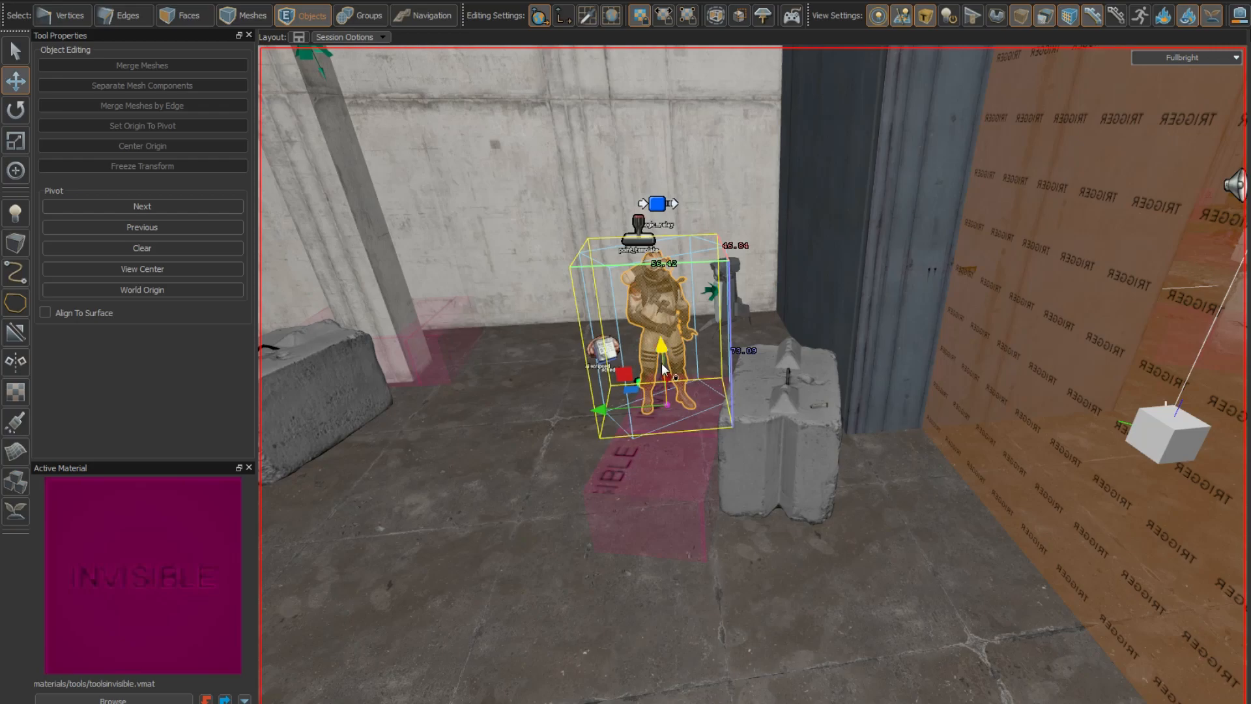
{"action": "double_click", "coordinate": [646, 331]}
{"action": "scroll", "coordinate": [834, 322], "scroll_direction": "down", "scroll_amount": 3}
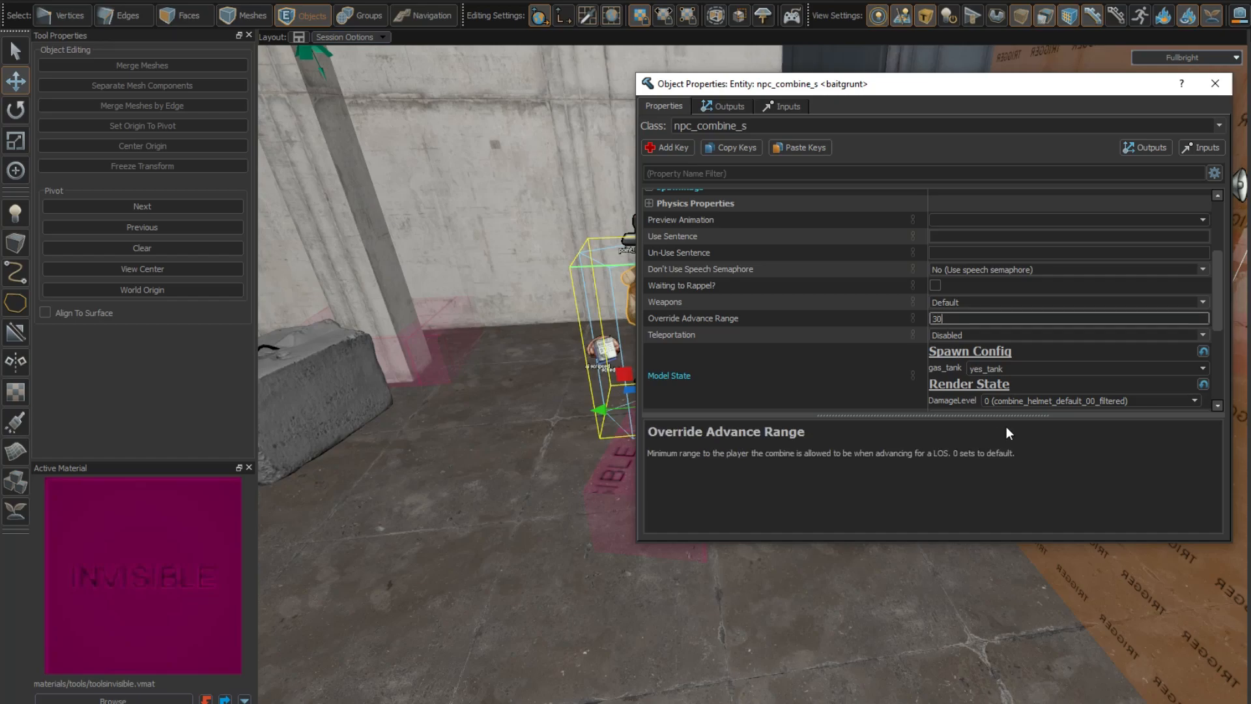
{"action": "left_click", "coordinate": [1222, 85]}
Step: Review the baitgrunt_aisc schedule's settings and the path corner cube that serves as its goal entity
{"action": "mouse_move", "coordinate": [673, 379]}
{"action": "right_mouse_down"}
{"action": "mouse_move", "coordinate": [752, 377]}
{"action": "mouse_move", "coordinate": [673, 379]}
{"action": "right_mouse_up"}
{"action": "left_click", "coordinate": [709, 376]}
{"action": "double_click", "coordinate": [707, 367]}
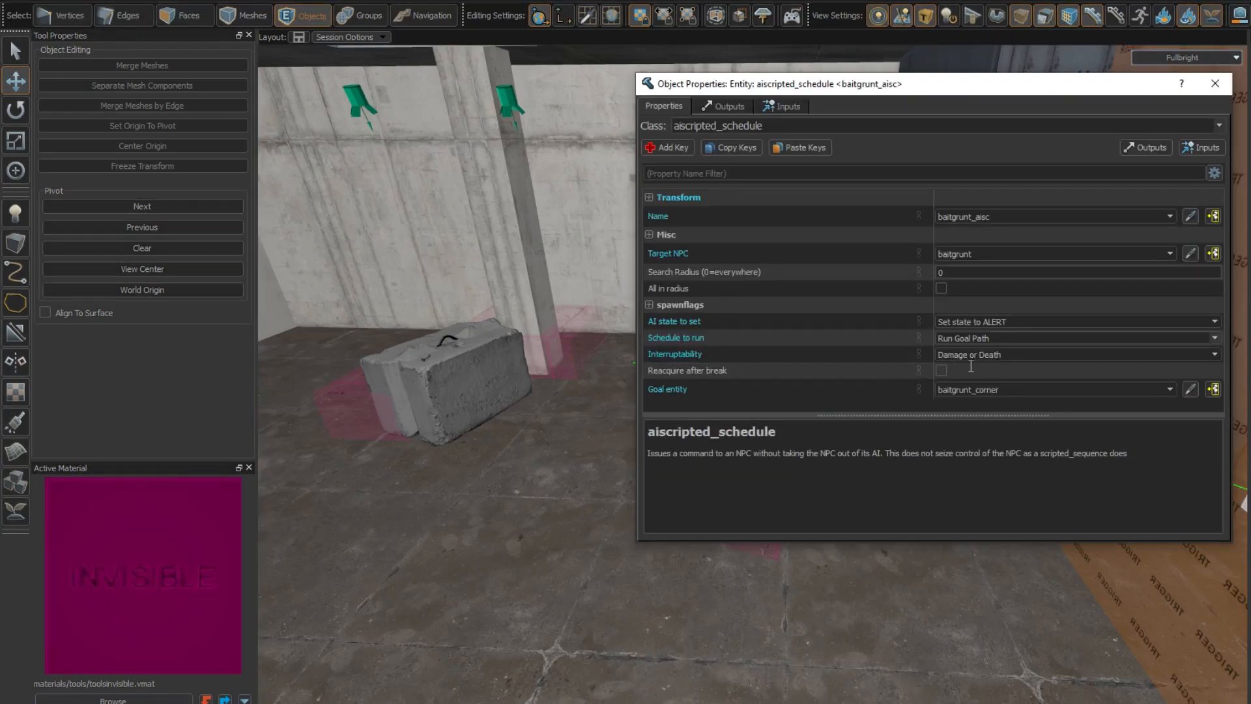
{"action": "left_click", "coordinate": [1227, 84]}
{"action": "right_click_drag", "start_coordinate": [624, 370], "coordinate": [752, 378]}
{"action": "key", "text": "Escape"}
{"action": "key", "text": "w"}
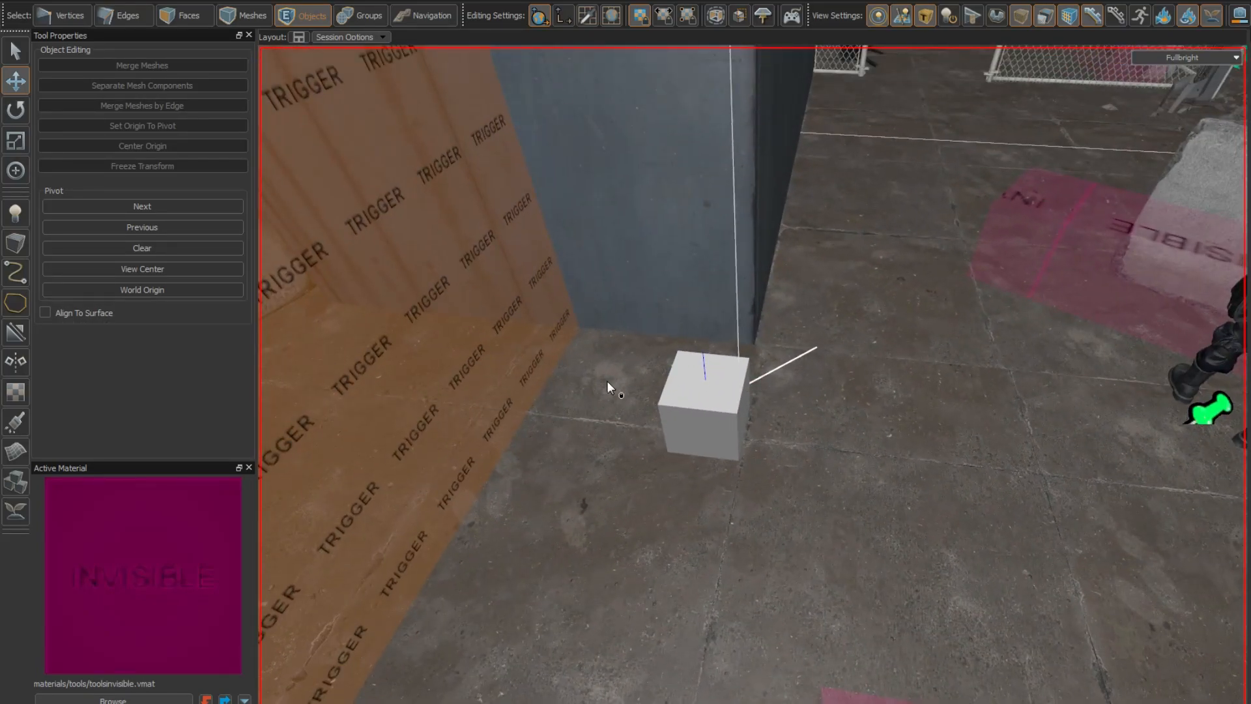
Step: Review the outputs of the firstsquad math_counter near the trigger wall
{"action": "right_click_drag", "start_coordinate": [608, 382], "coordinate": [753, 379]}
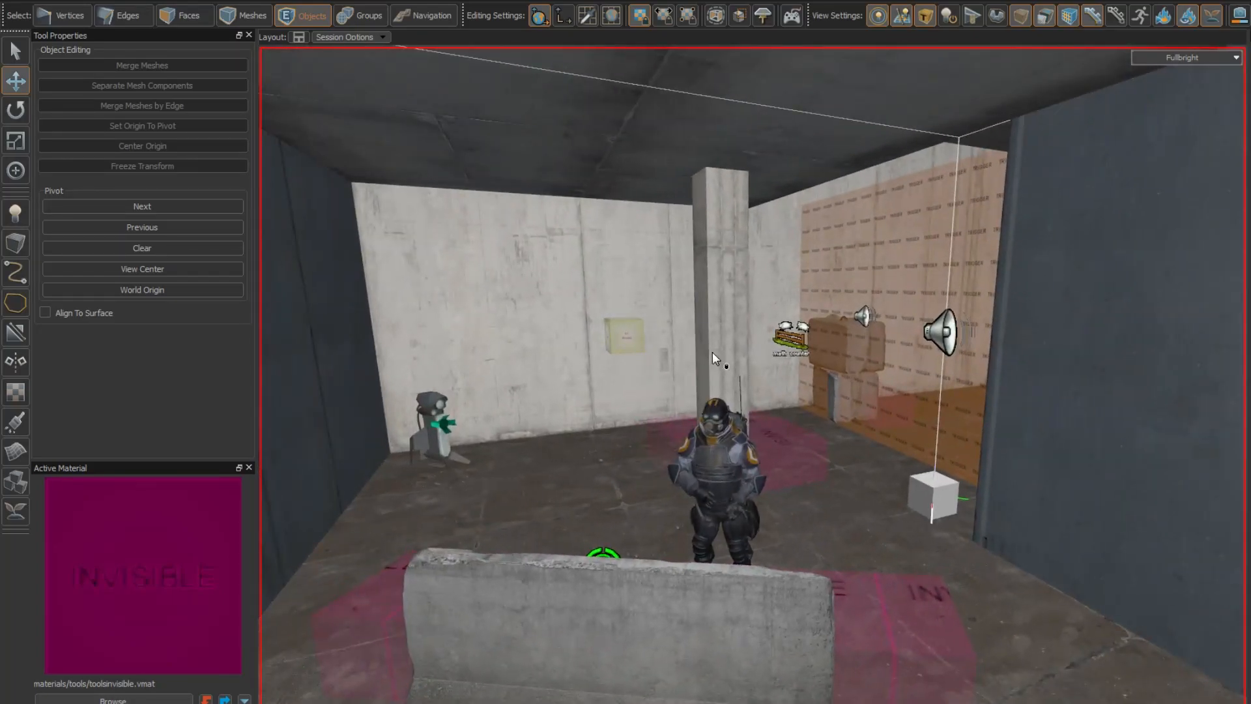
{"action": "left_click", "coordinate": [784, 338]}
{"action": "right_click_drag", "start_coordinate": [784, 337], "coordinate": [753, 379]}
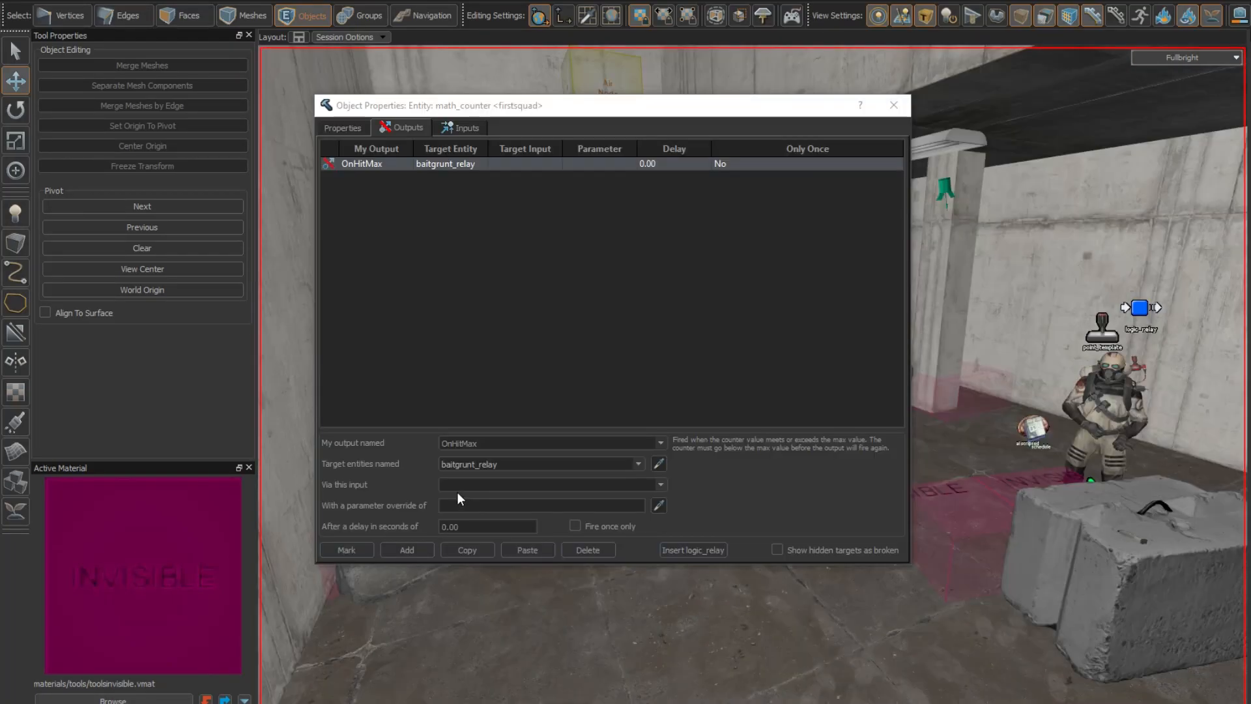
{"action": "left_click", "coordinate": [904, 115]}
{"action": "right_click_drag", "start_coordinate": [752, 379], "coordinate": [753, 378]}
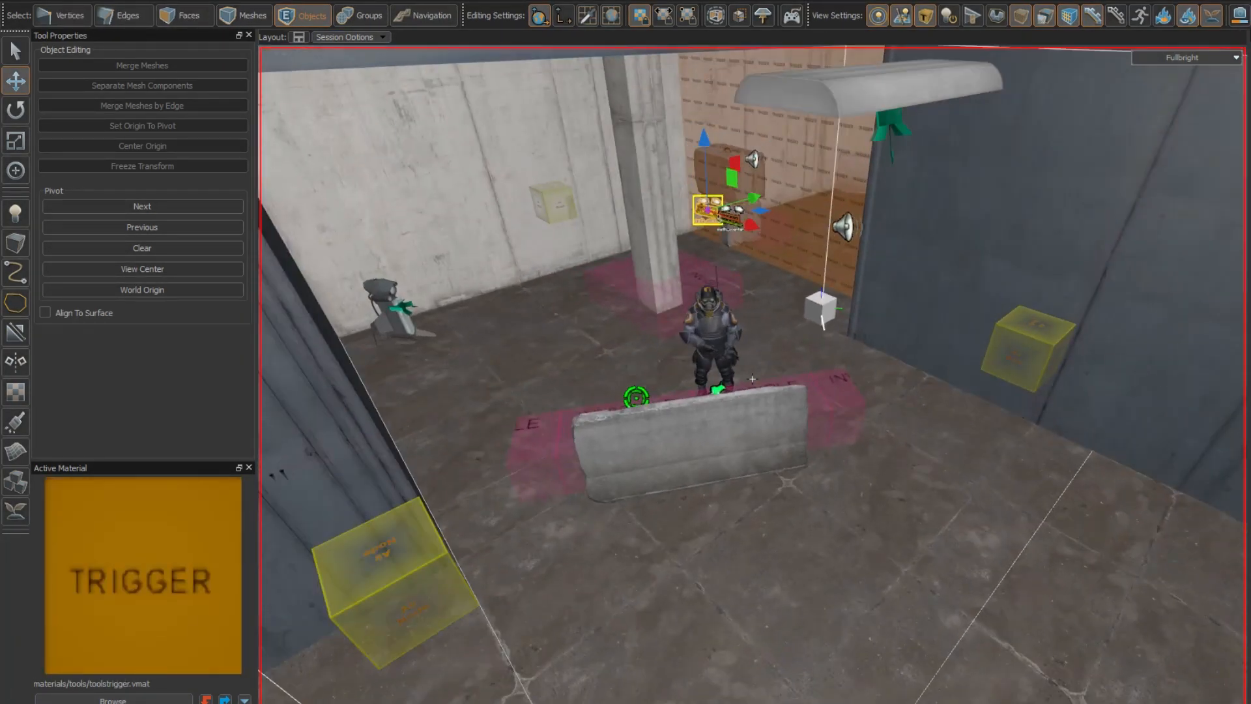
Step: Move the freestanding concrete pillar in the invisible block sideways towards the metal wall with the air node
{"action": "mouse_move", "coordinate": [808, 303]}
{"action": "right_mouse_down"}
{"action": "mouse_move", "coordinate": [753, 379]}
{"action": "mouse_move", "coordinate": [822, 298]}
{"action": "right_mouse_up"}
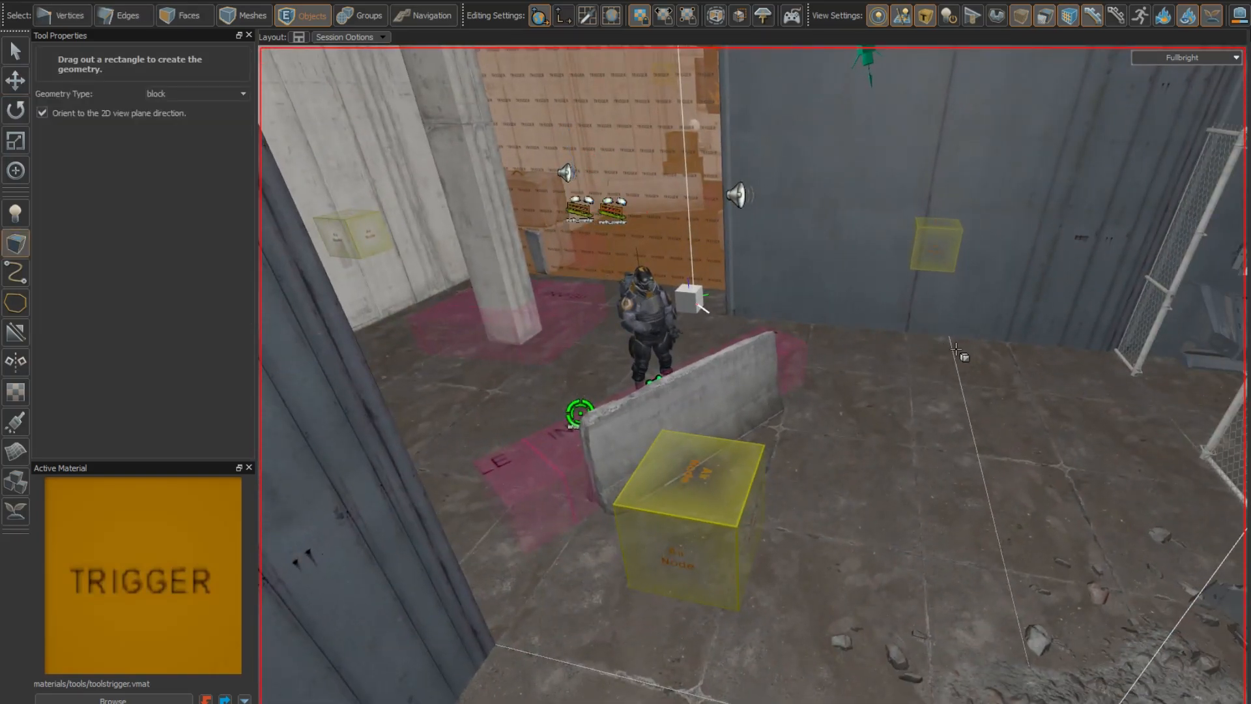
{"action": "right_click_drag", "start_coordinate": [910, 380], "coordinate": [910, 380]}
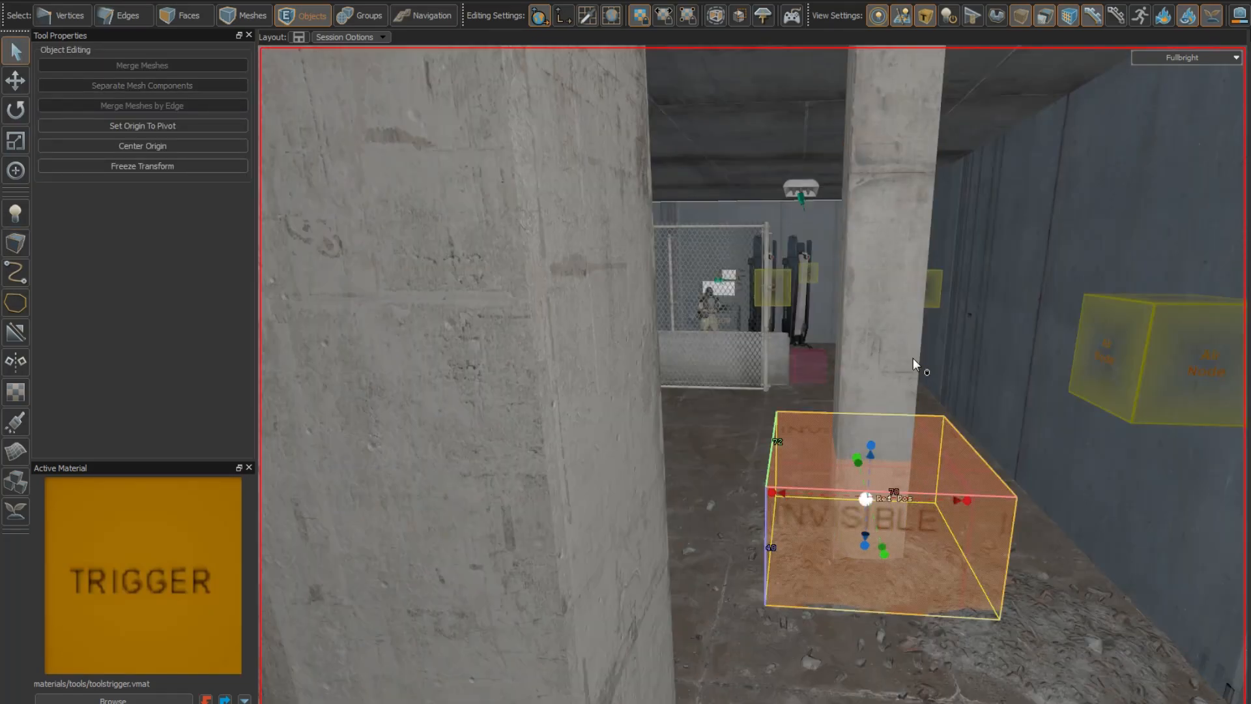
{"action": "left_click", "coordinate": [902, 415]}
{"action": "mouse_move", "coordinate": [830, 479]}
{"action": "right_mouse_down"}
{"action": "mouse_move", "coordinate": [753, 379]}
{"action": "mouse_move", "coordinate": [830, 488]}
{"action": "right_mouse_up"}
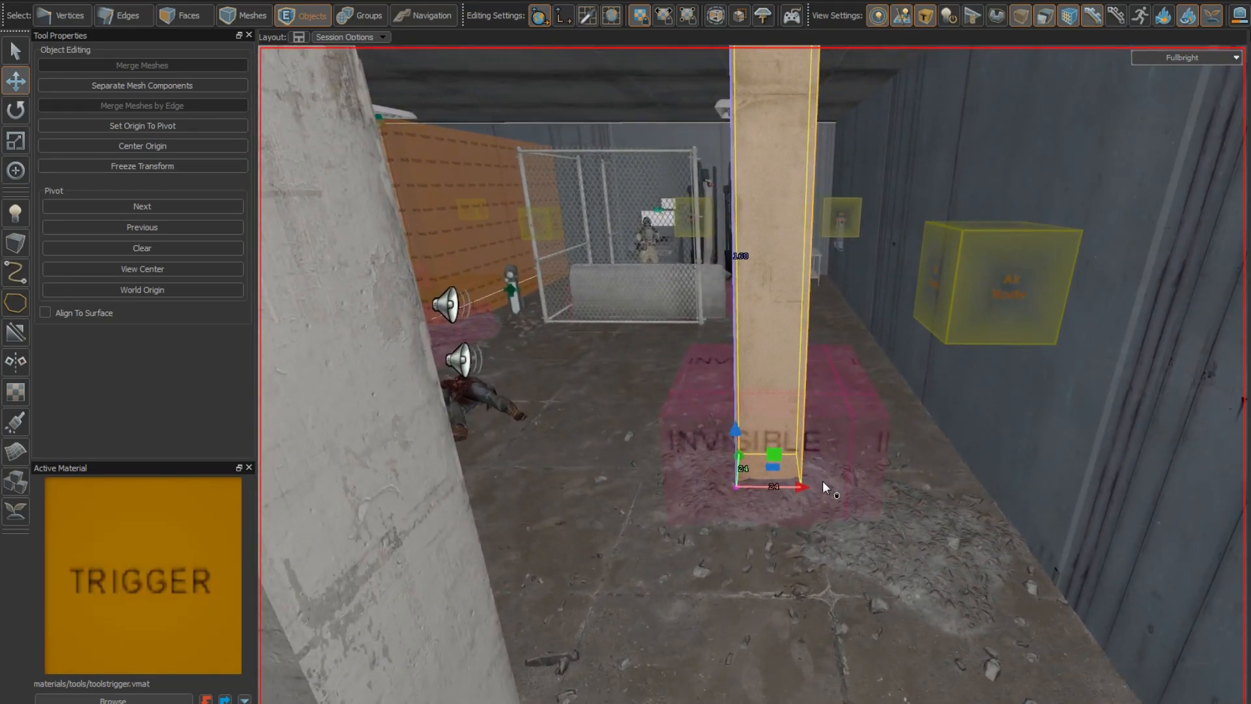
{"action": "left_click_drag", "start_coordinate": [769, 493], "coordinate": [926, 485]}
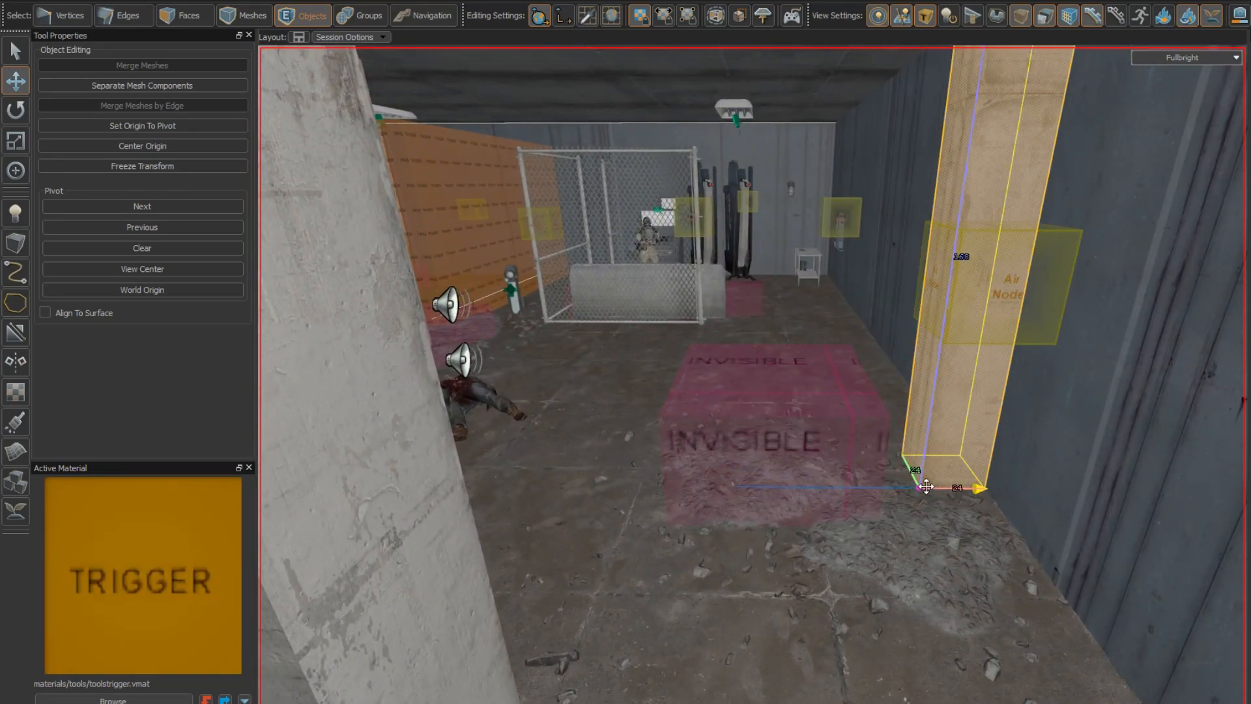
Step: Move the invisible block to the relocated wall pillar so that it encloses the blue barrel in front of it
{"action": "left_click", "coordinate": [757, 449]}
{"action": "right_click_drag", "start_coordinate": [815, 442], "coordinate": [753, 378]}
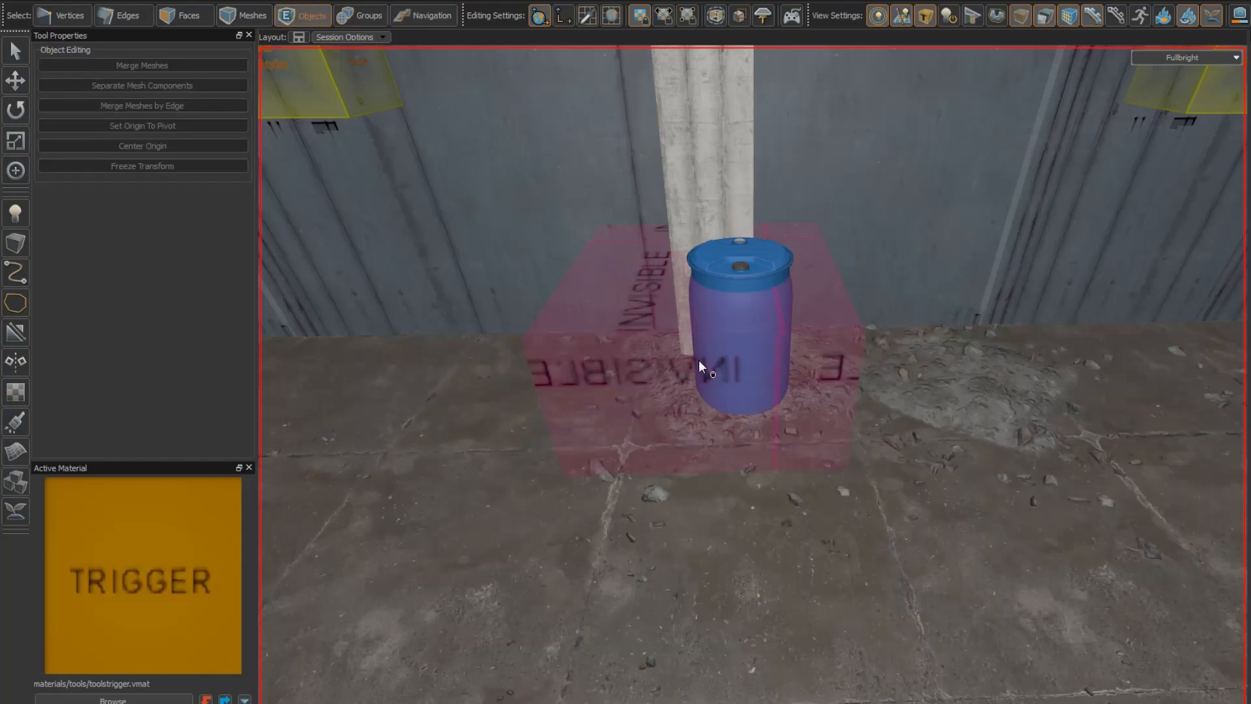
{"action": "left_click", "coordinate": [698, 361]}
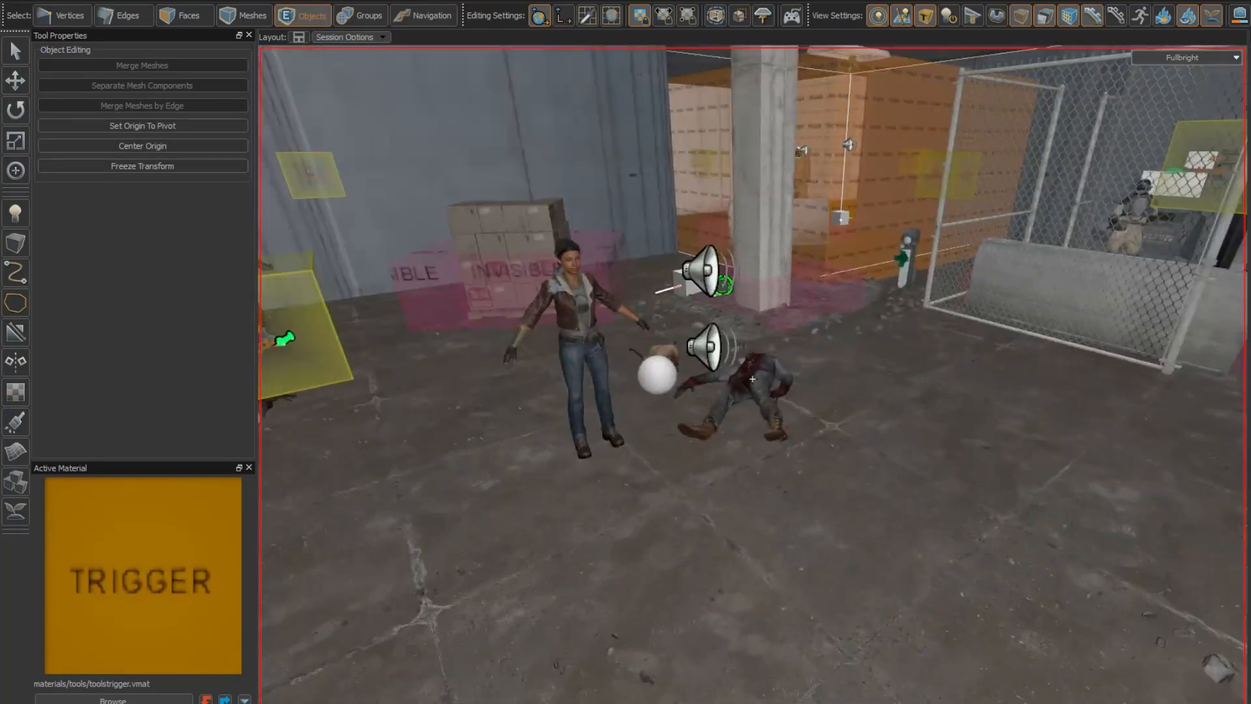
Step: Examine the room's sight lines and cover from the corridor entrance, the trigger wall and the wall pillar with the blue barrel
{"action": "right_click_drag", "start_coordinate": [753, 378], "coordinate": [753, 378]}
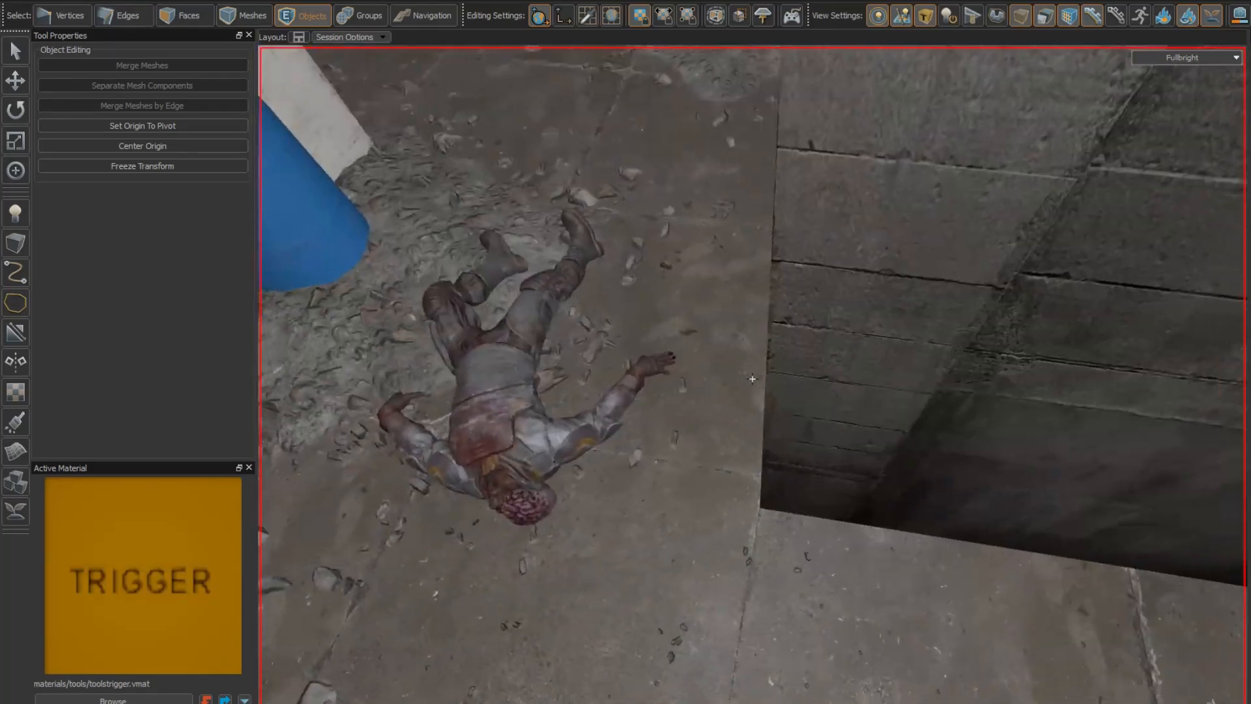
{"action": "key", "text": "s"}
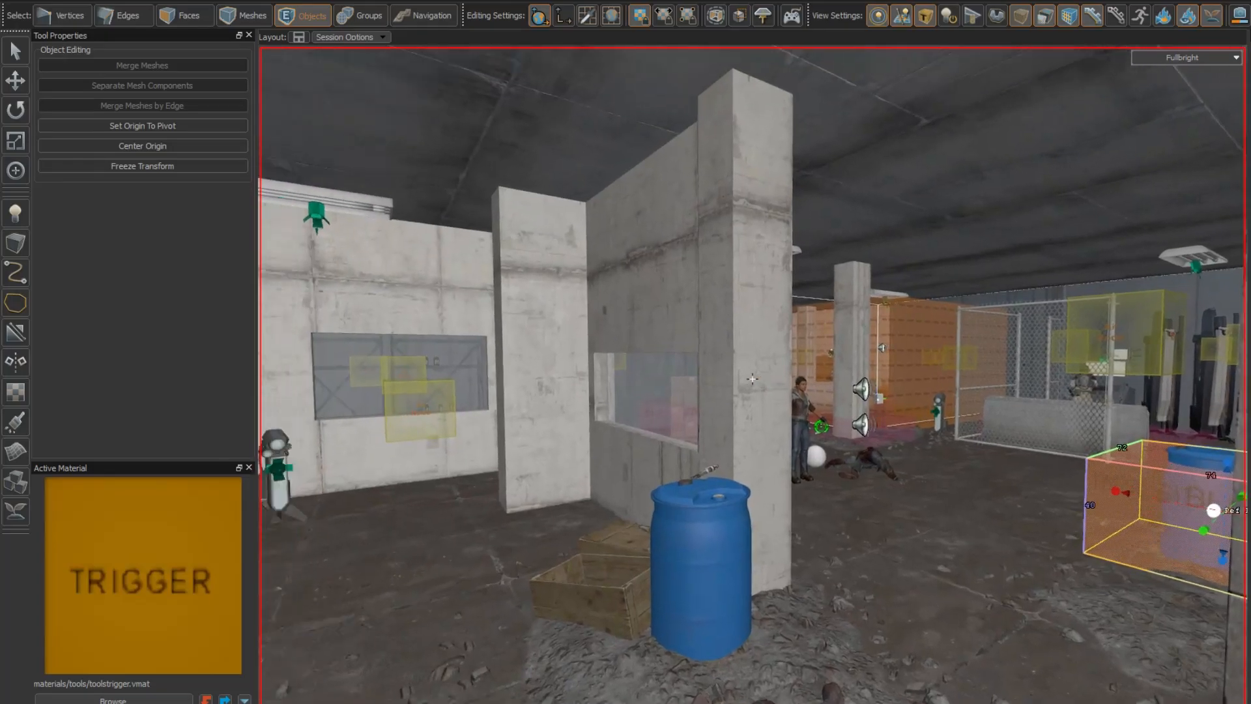
{"action": "key", "text": "s"}
{"action": "key", "text": "w"}
{"action": "key", "text": "w"}
{"action": "key", "text": "s"}
{"action": "key", "text": "w"}
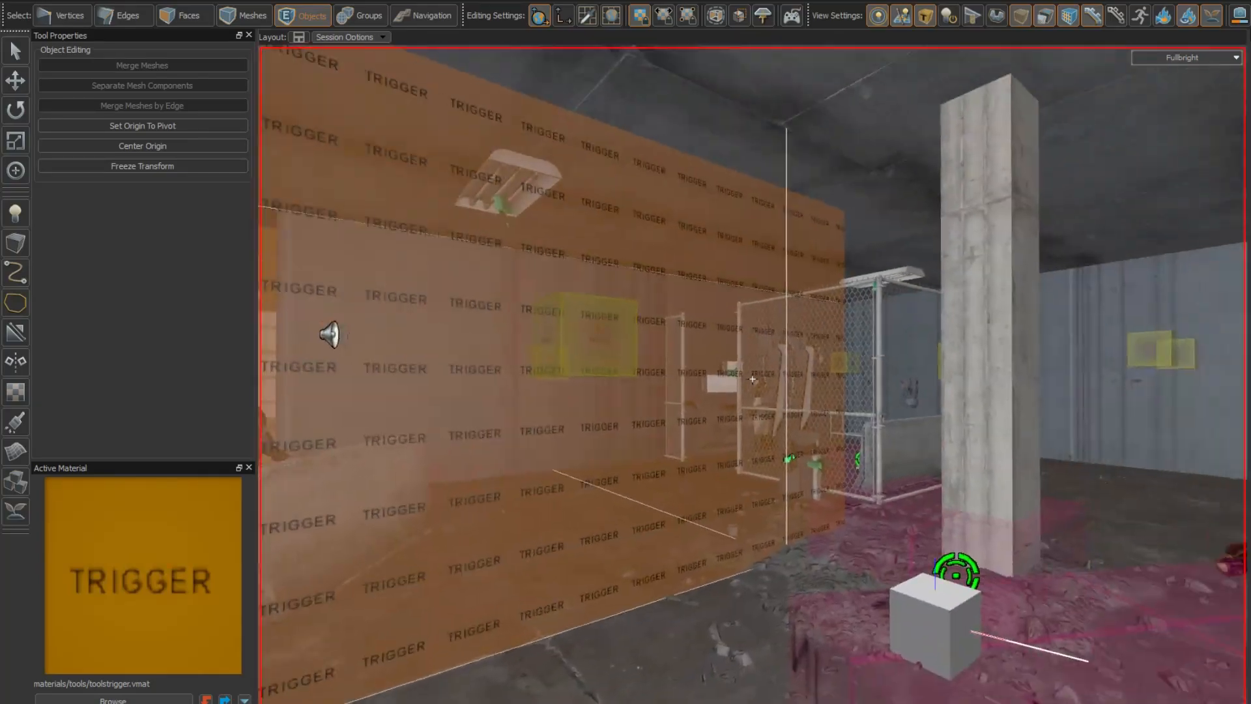
{"action": "key", "text": "d"}
{"action": "key", "text": "w"}
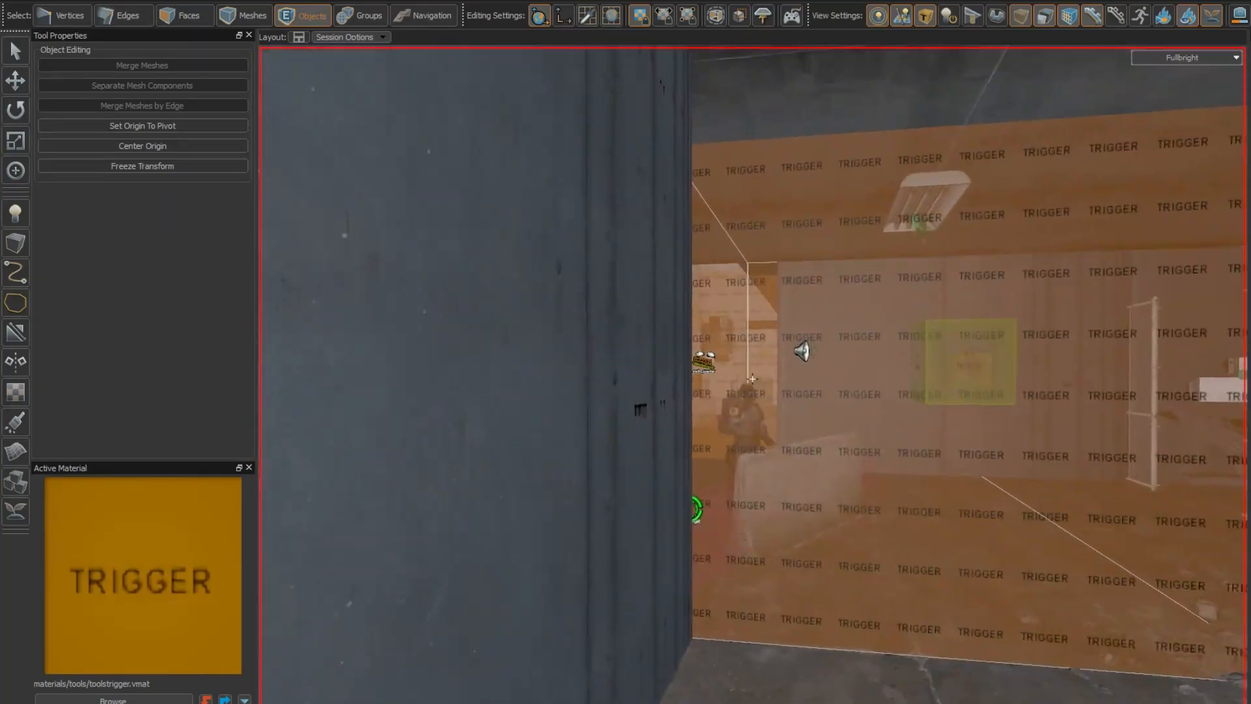
{"action": "key", "text": "w"}
{"action": "key", "text": "s"}
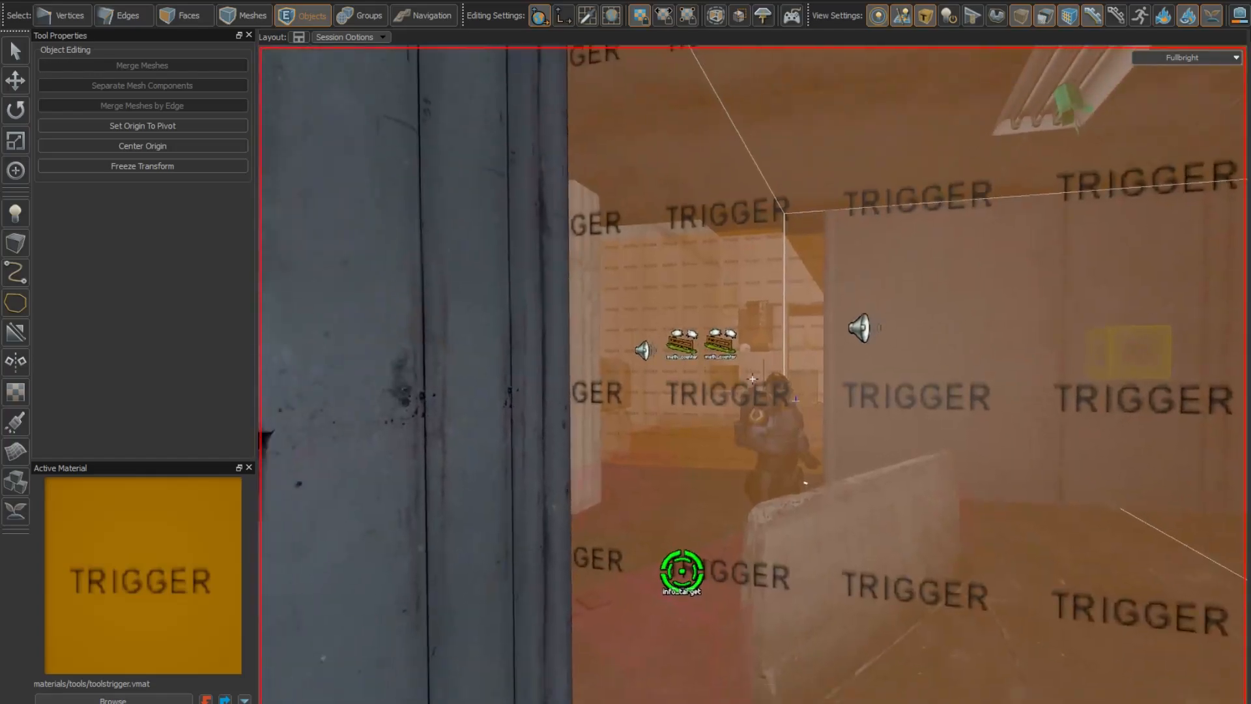
{"action": "key", "text": "s"}
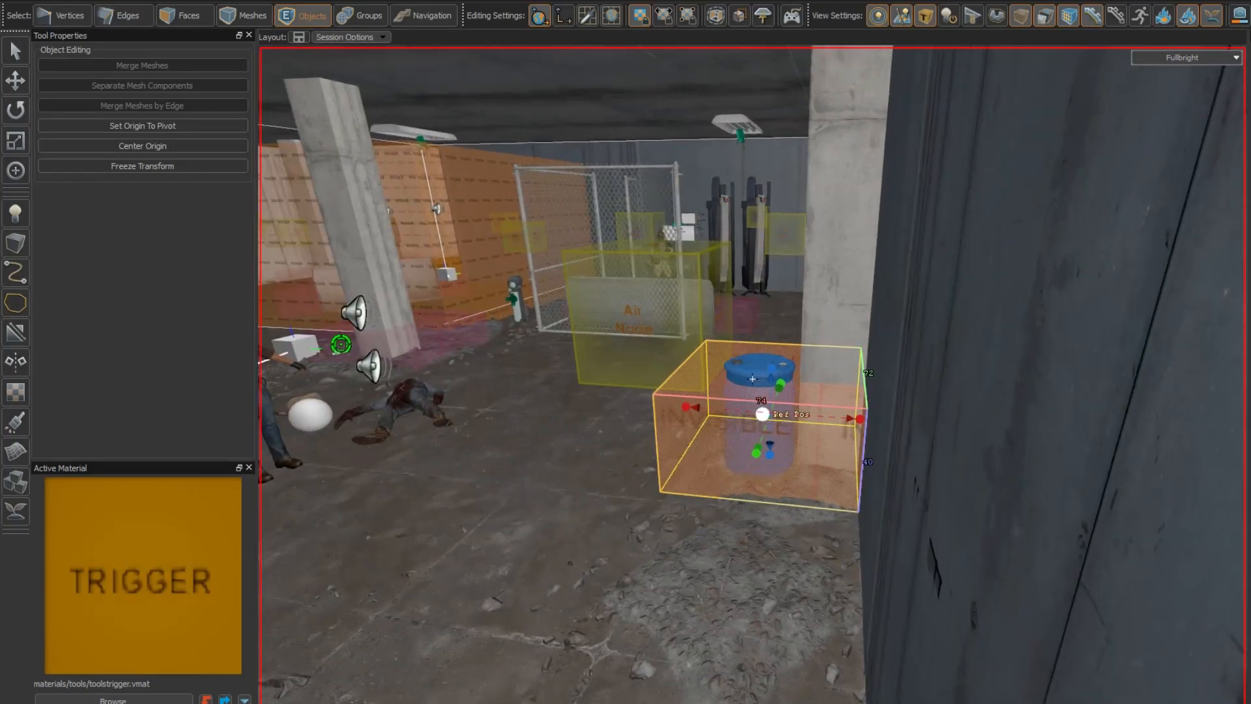
Step: Narrow the invisible block around the wall pillar's blue barrel to about 38 units
{"action": "key", "text": "a"}
{"action": "key", "text": "z"}
{"action": "key", "text": "Escape"}
{"action": "key", "text": "z"}
{"action": "key", "text": "w"}
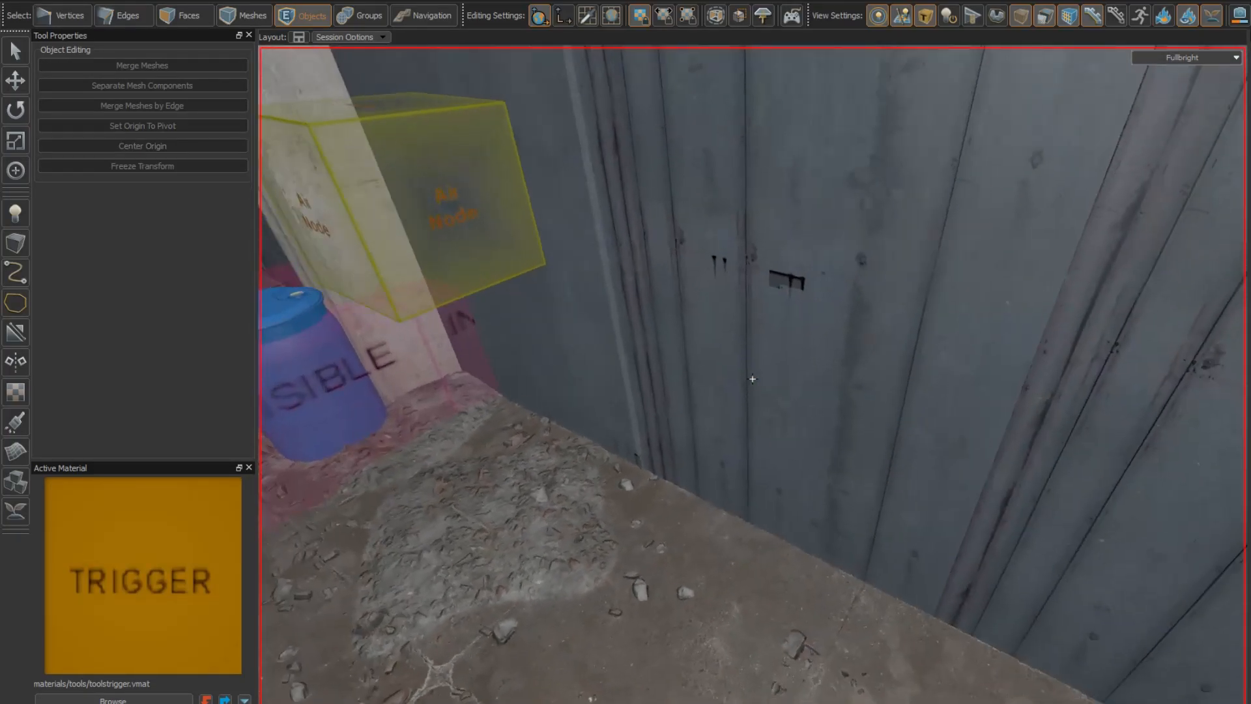
{"action": "key", "text": "a"}
{"action": "key", "text": "z"}
{"action": "left_click", "coordinate": [617, 372]}
{"action": "key", "text": "z"}
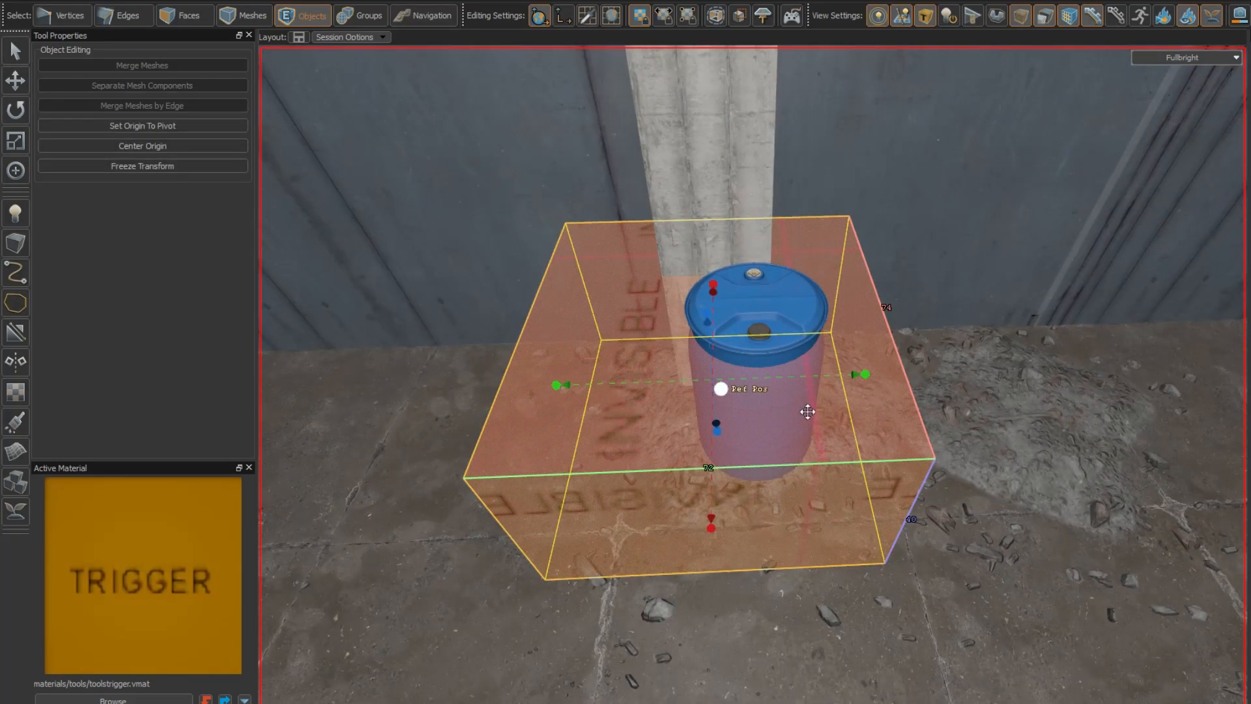
{"action": "right_click_drag", "start_coordinate": [863, 380], "coordinate": [860, 387]}
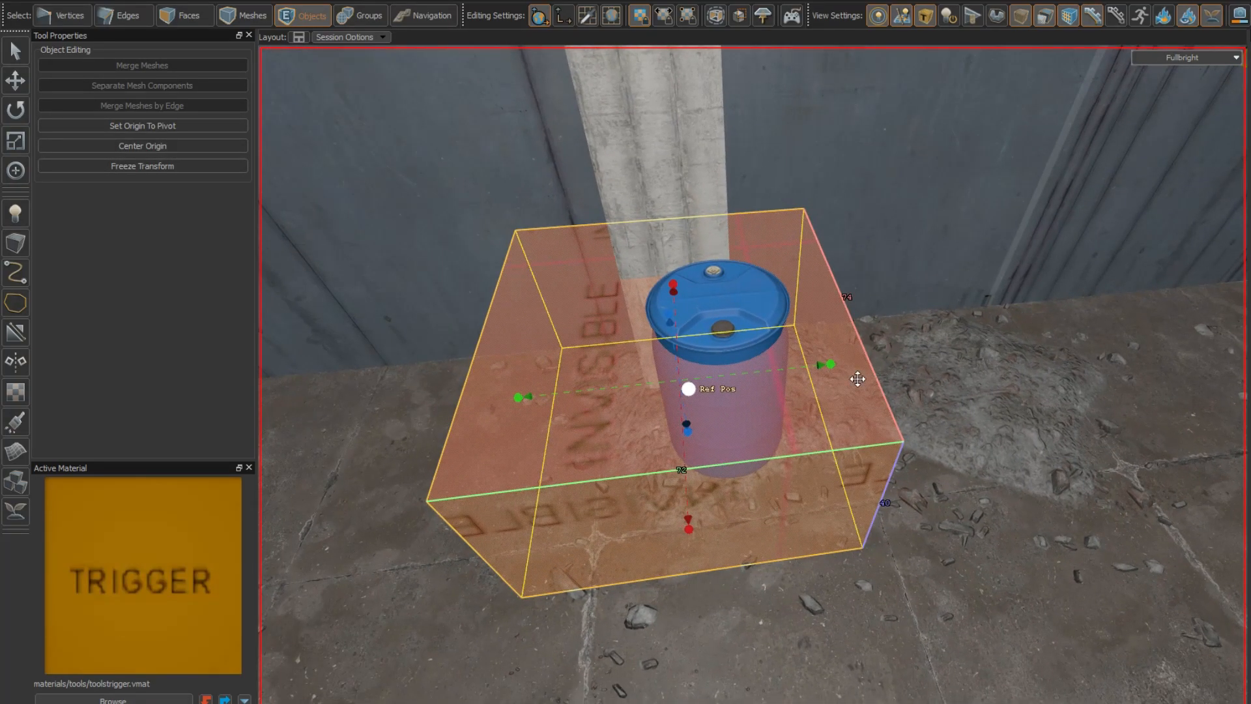
{"action": "left_click_drag", "start_coordinate": [835, 369], "coordinate": [696, 365]}
Step: Lengthen the narrowed invisible block to 80 units and check its placement from the corridor entrance
{"action": "key", "text": "z"}
{"action": "key", "text": "d"}
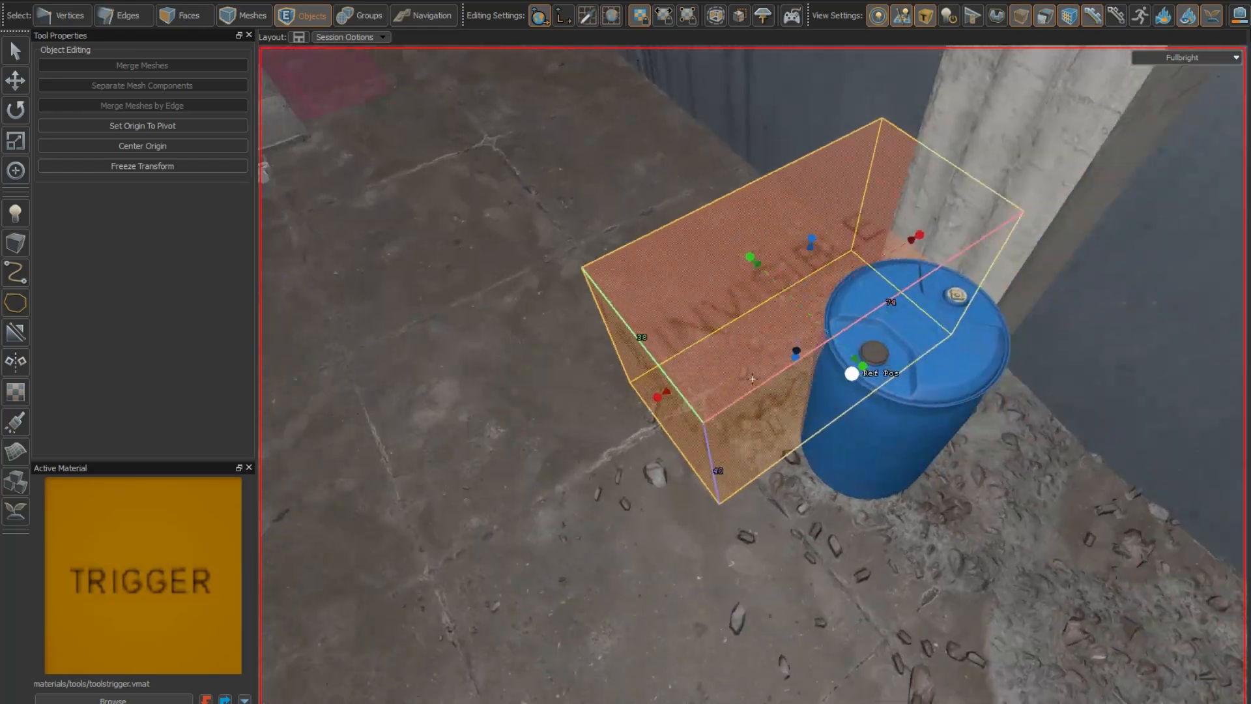
{"action": "key", "text": "z"}
{"action": "key", "text": "z"}
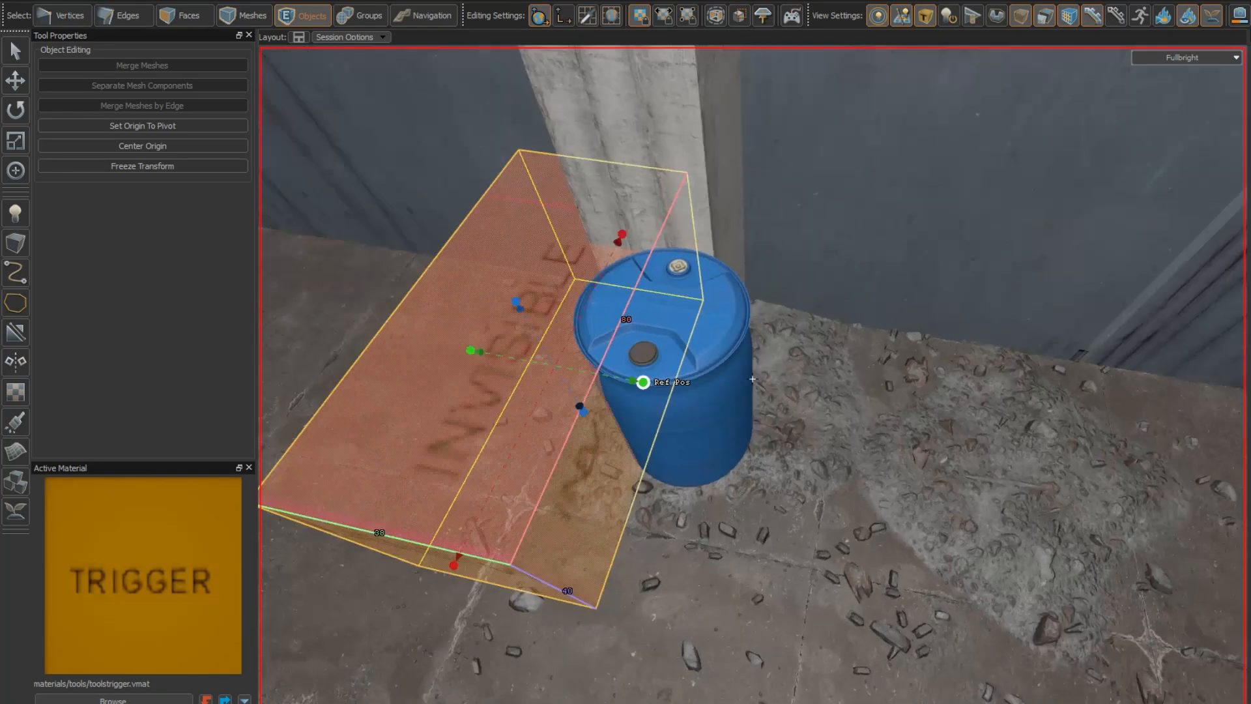
{"action": "key", "text": "s"}
{"action": "key", "text": "w"}
{"action": "key", "text": "s"}
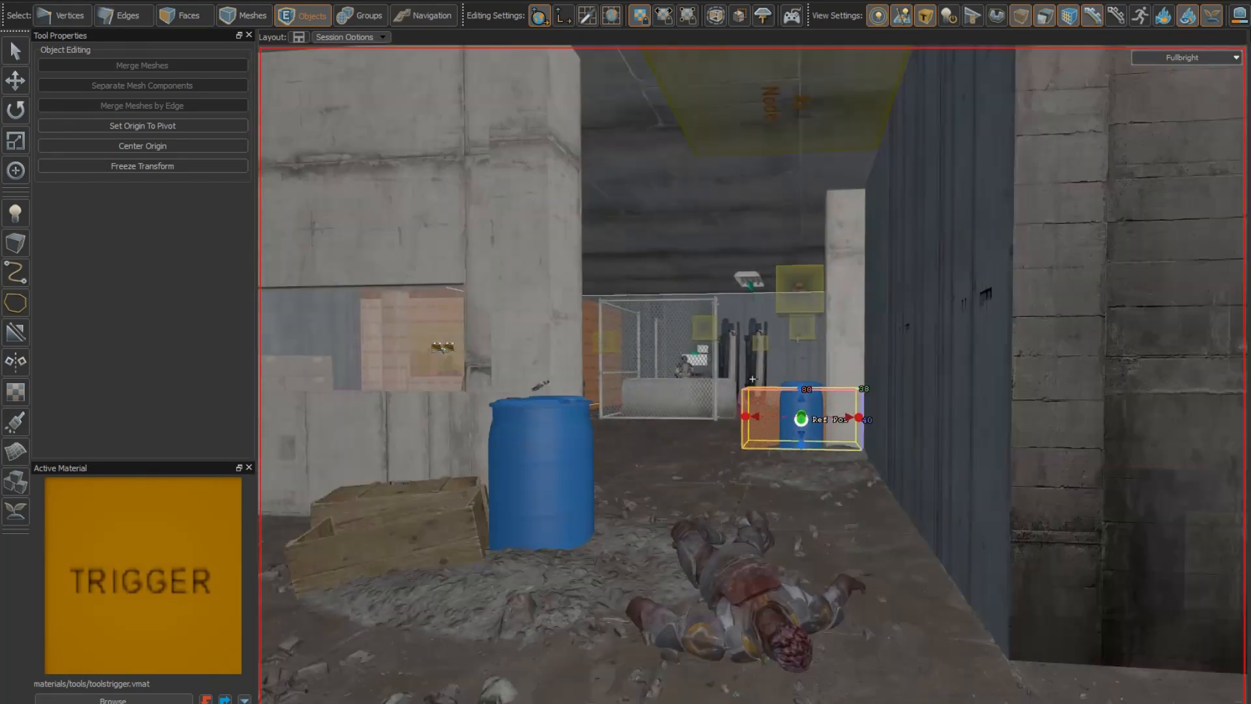
{"action": "key", "text": "a"}
{"action": "key", "text": "w"}
{"action": "key", "text": "z"}
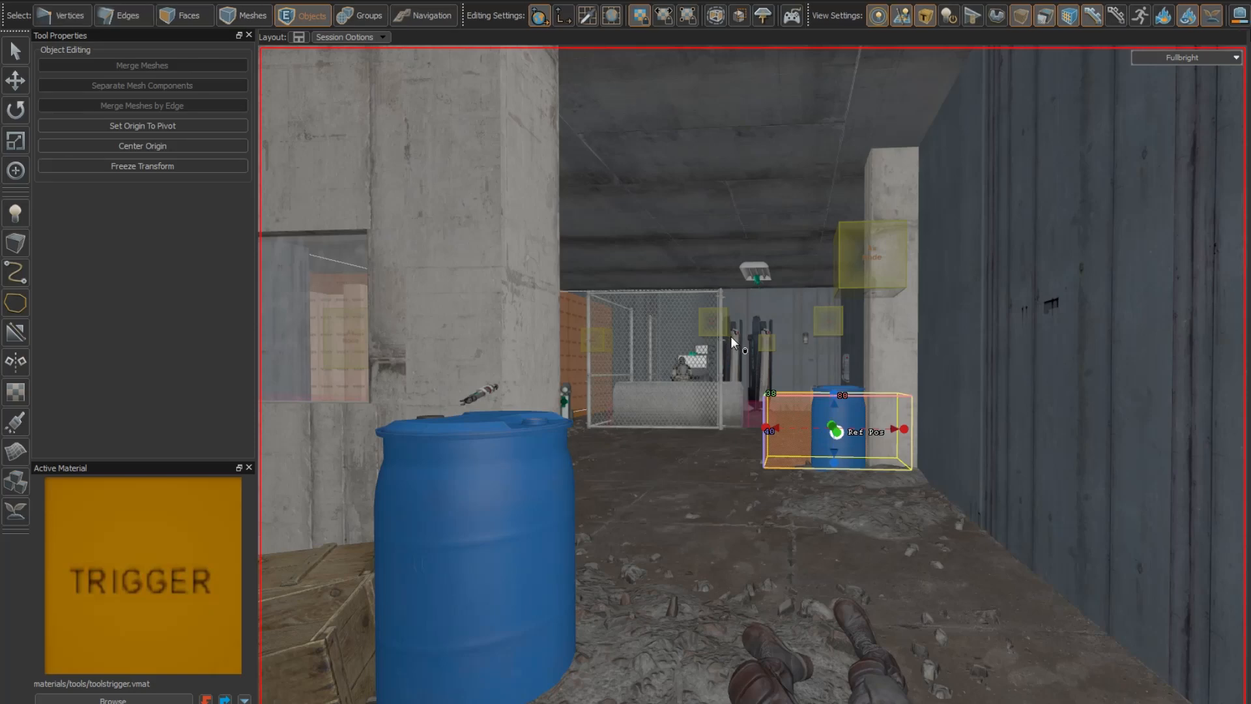
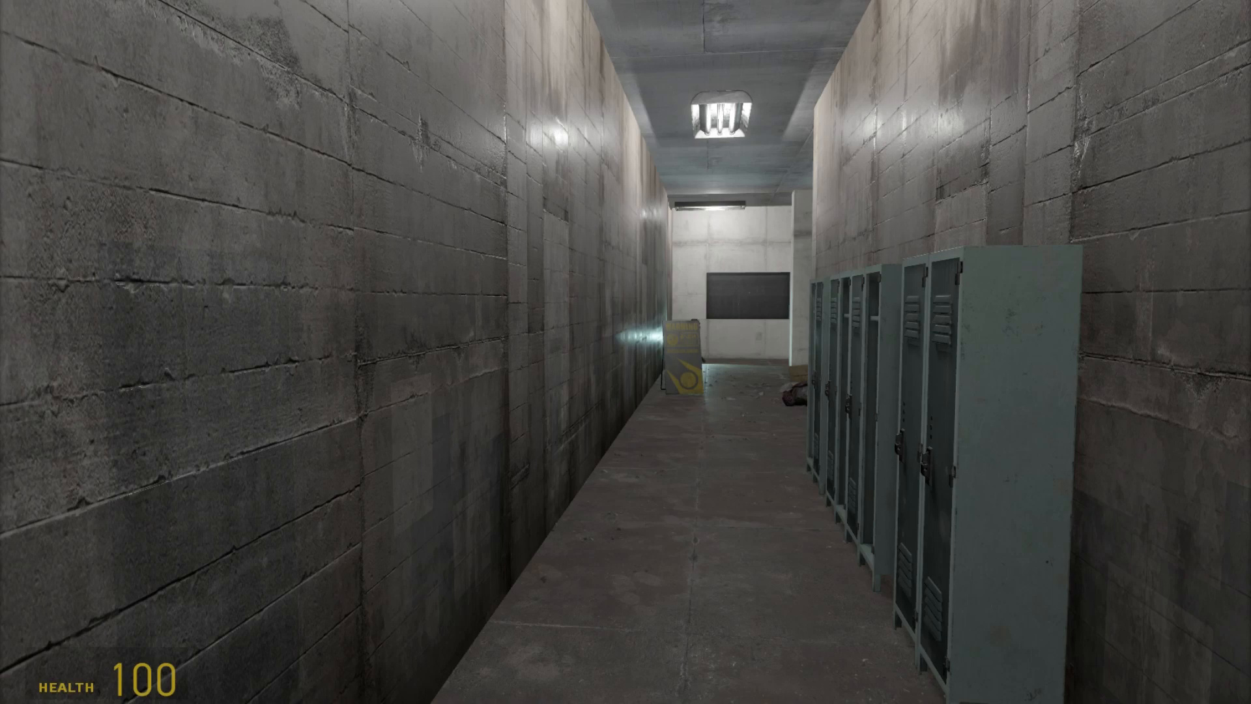
Step: Playtest the approach down the locker corridor into the combat room, then fall back behind the corridor wall
{"action": "key", "text": "w"}
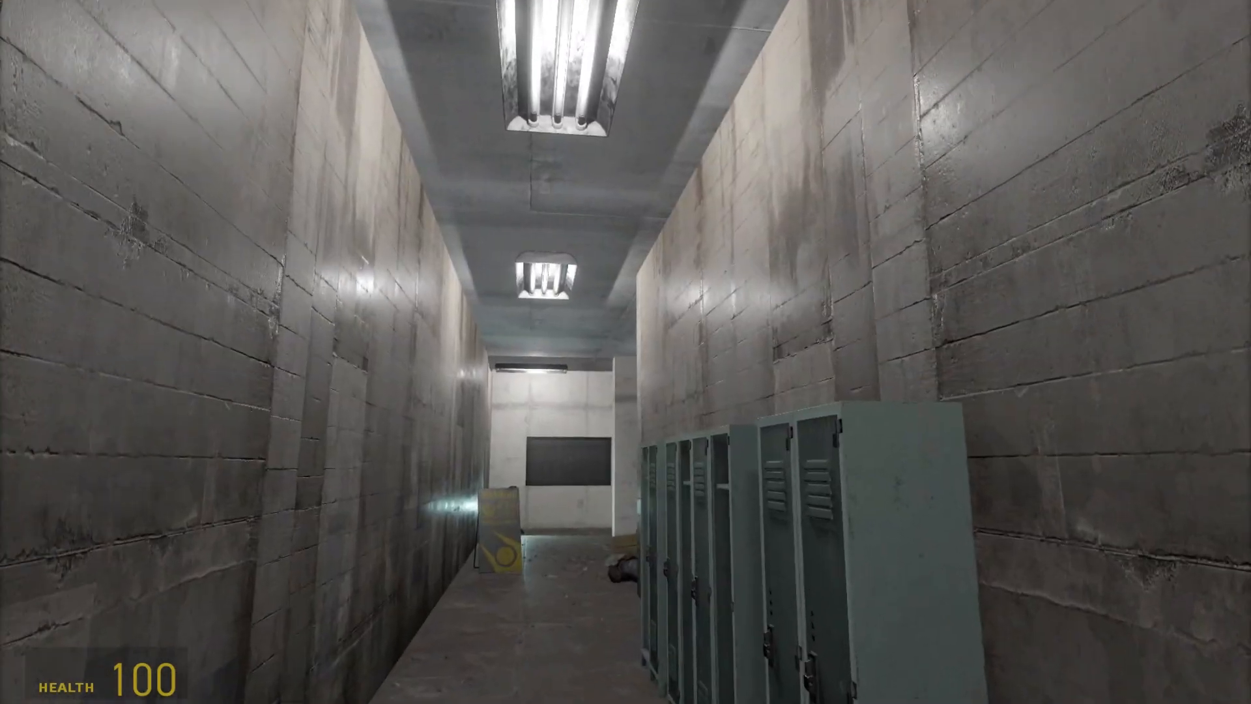
{"action": "key", "text": "w"}
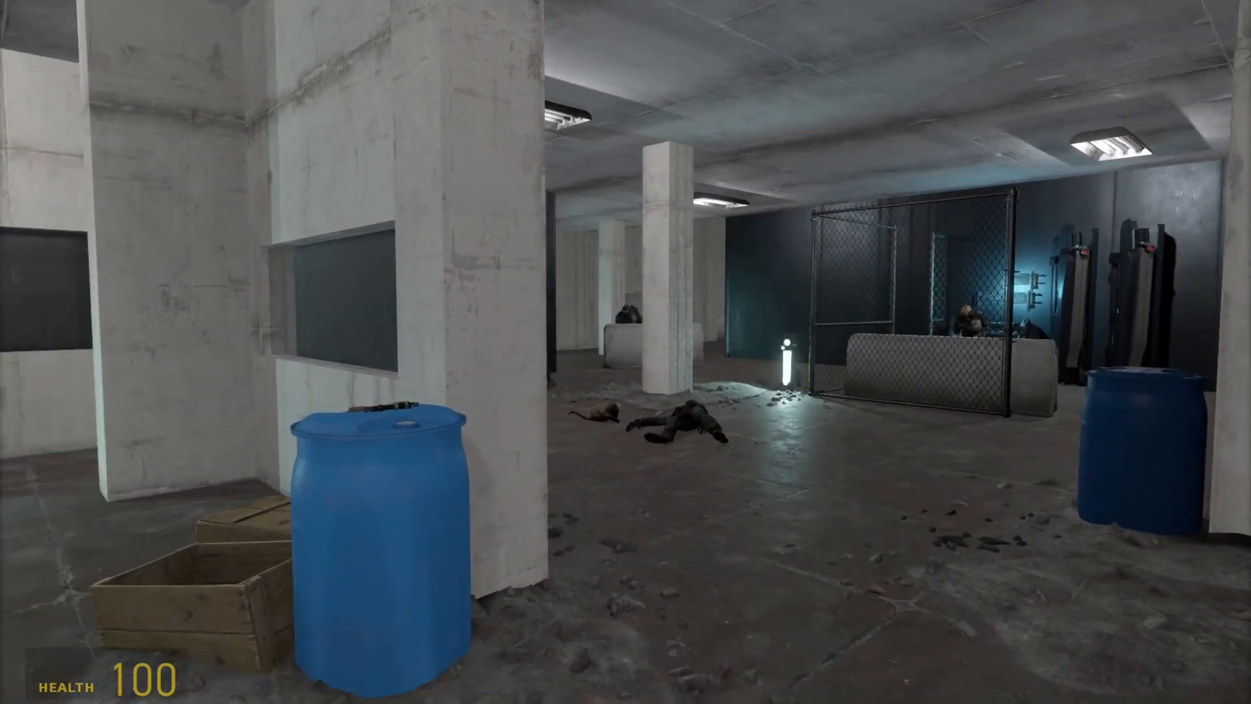
{"action": "key", "text": "a"}
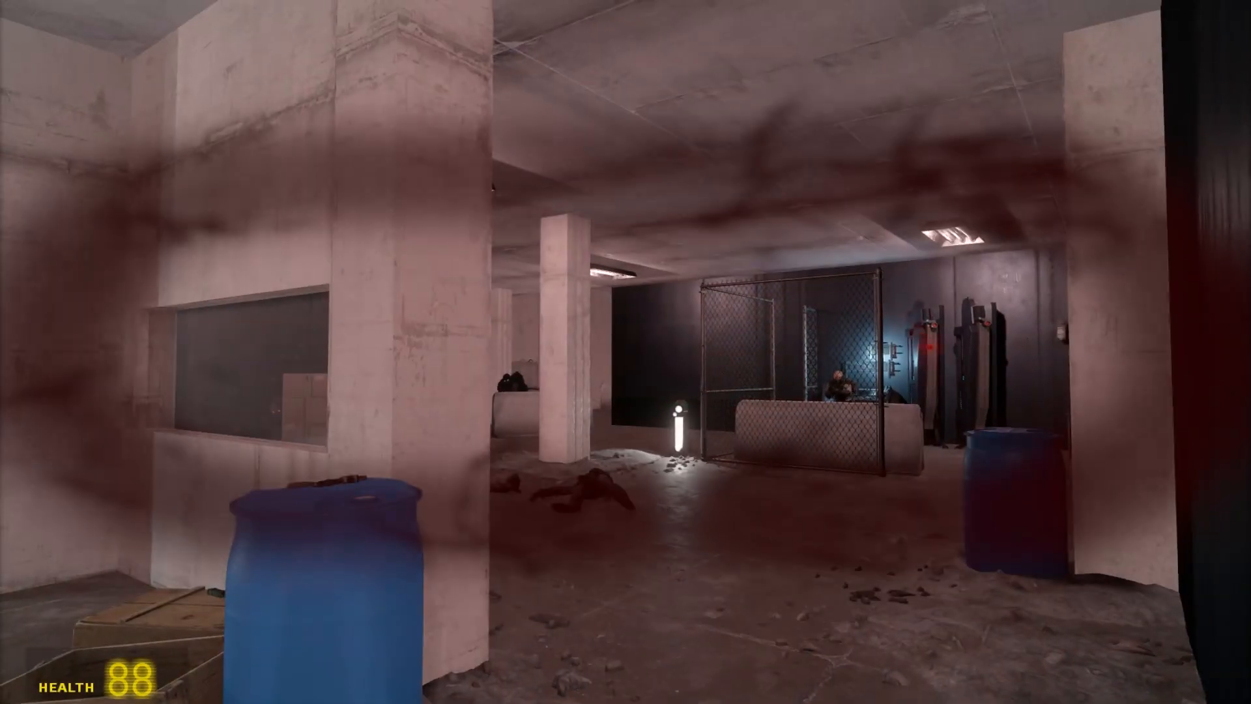
{"action": "key", "text": "s"}
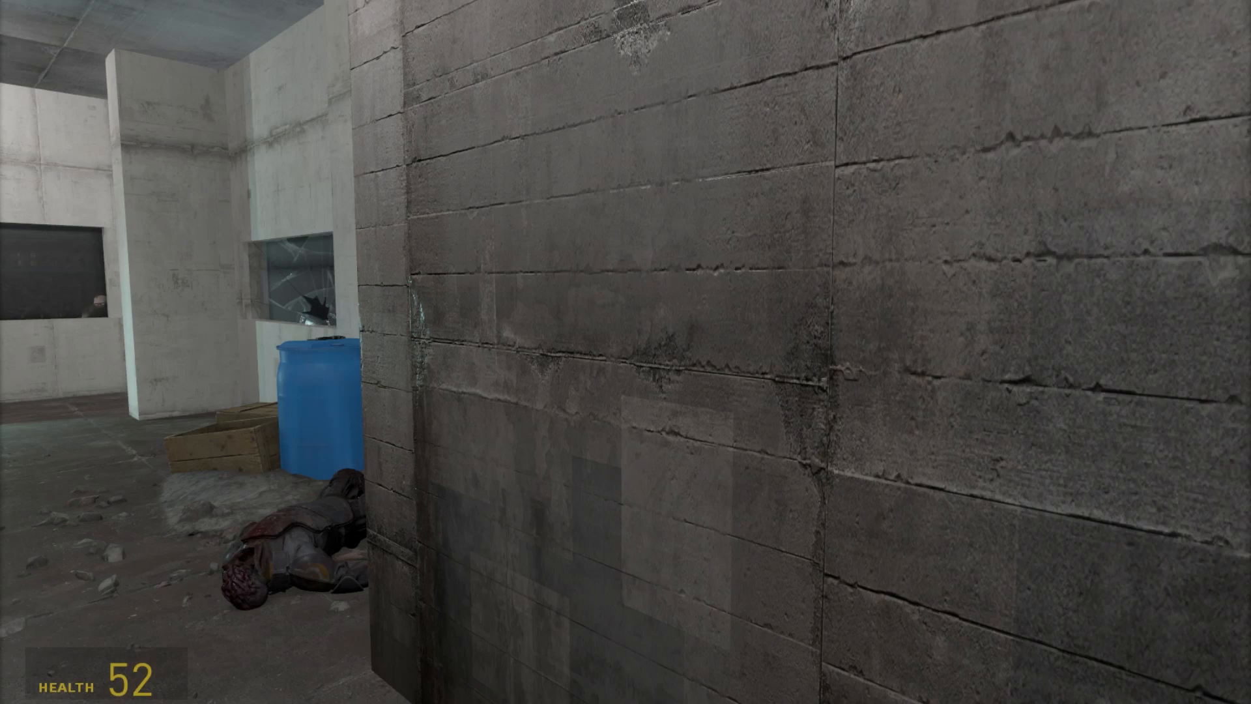
{"action": "key", "text": "a"}
Step: Peek out from the corridor entrance and observe how the soldiers advance around the pillars and broken windows
{"action": "key", "text": "w"}
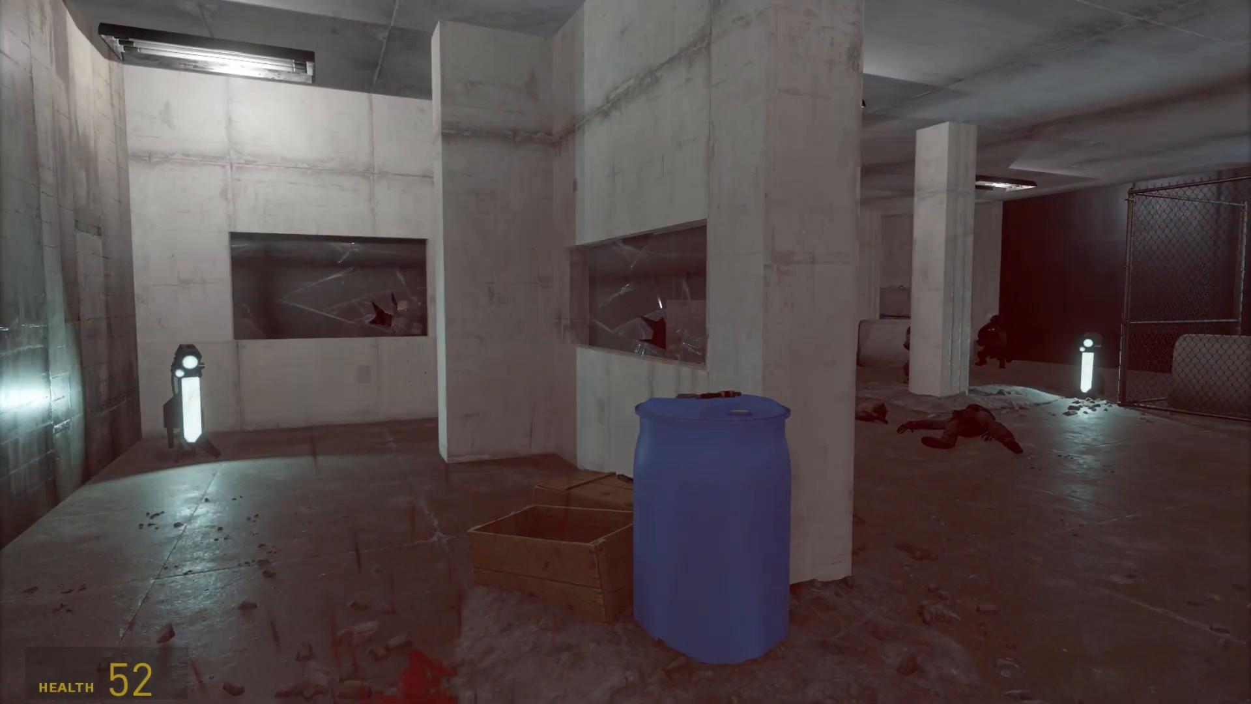
{"action": "key", "text": "w"}
{"action": "key", "text": "s"}
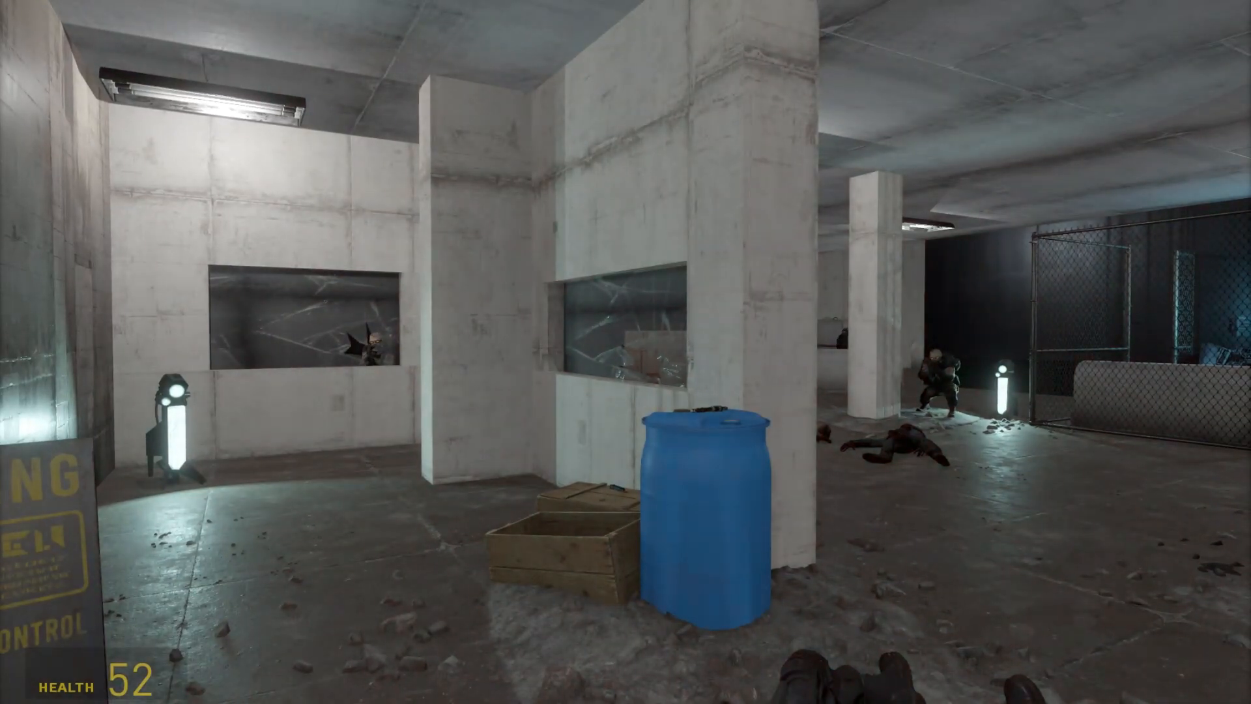
{"action": "key", "text": "Escape"}
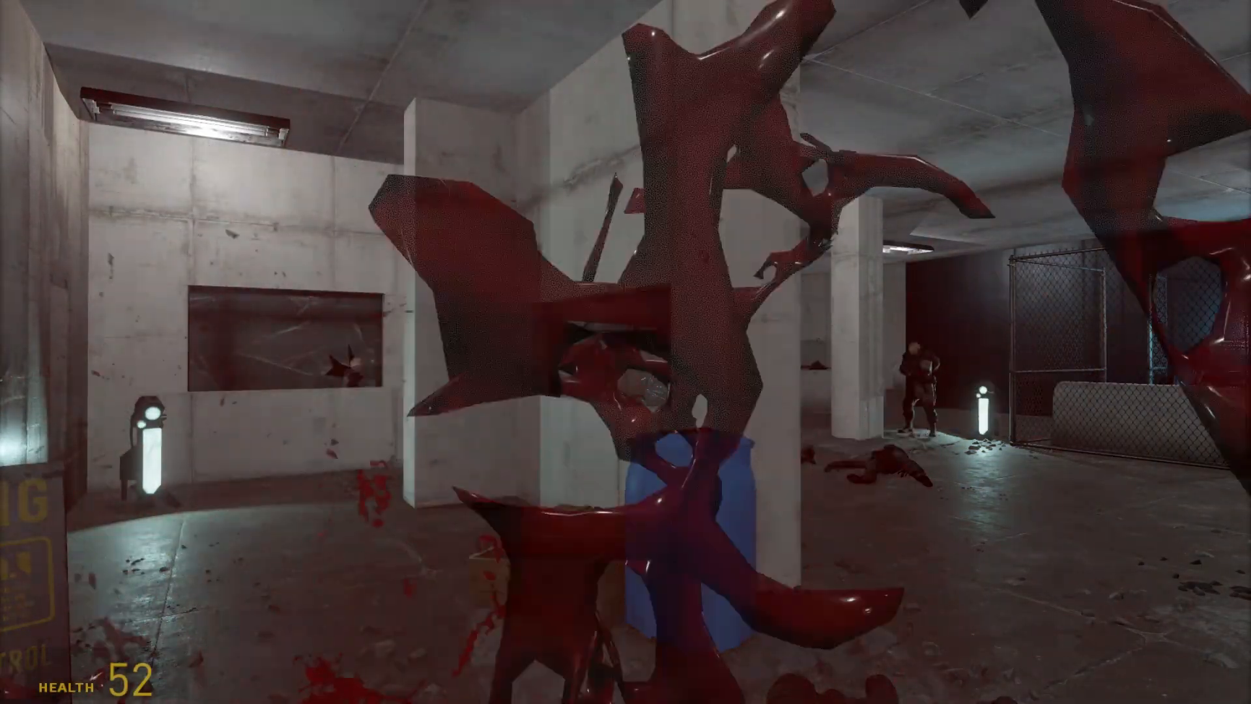
{"action": "key", "text": "w"}
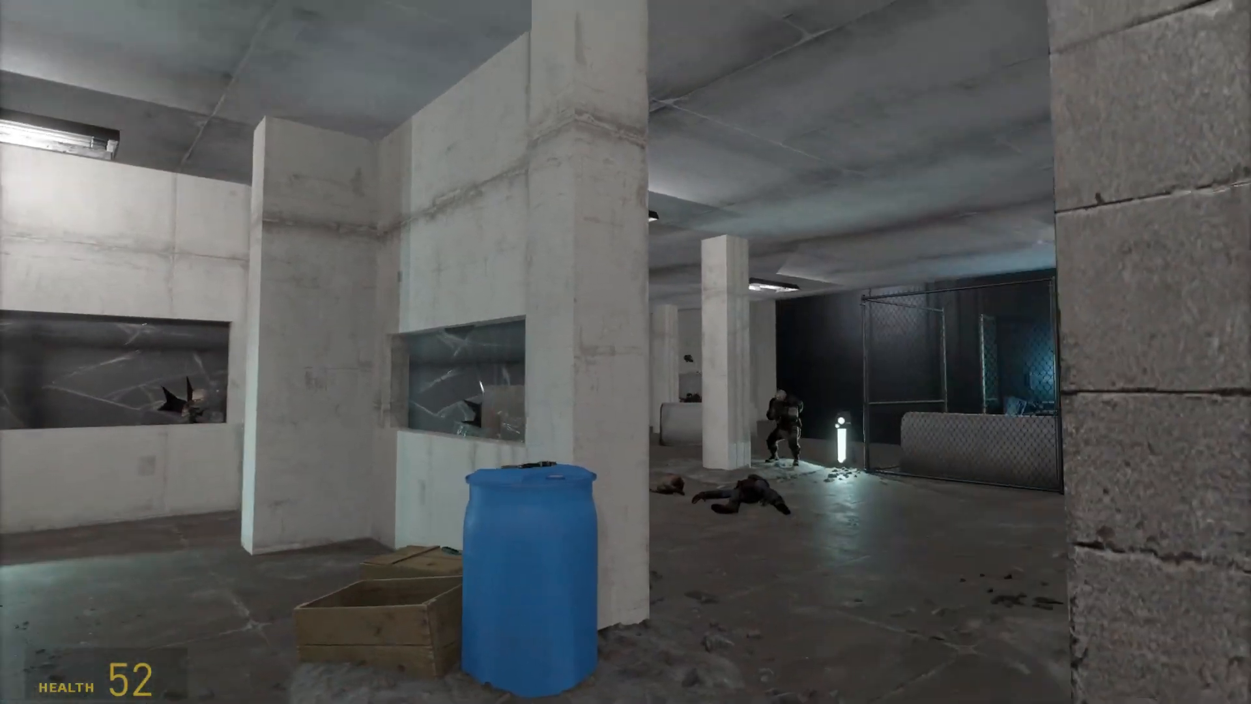
{"action": "key", "text": "s"}
Step: Advance past the entrance barrel to the broken window and check the soldiers' positions from there
{"action": "key", "text": "w"}
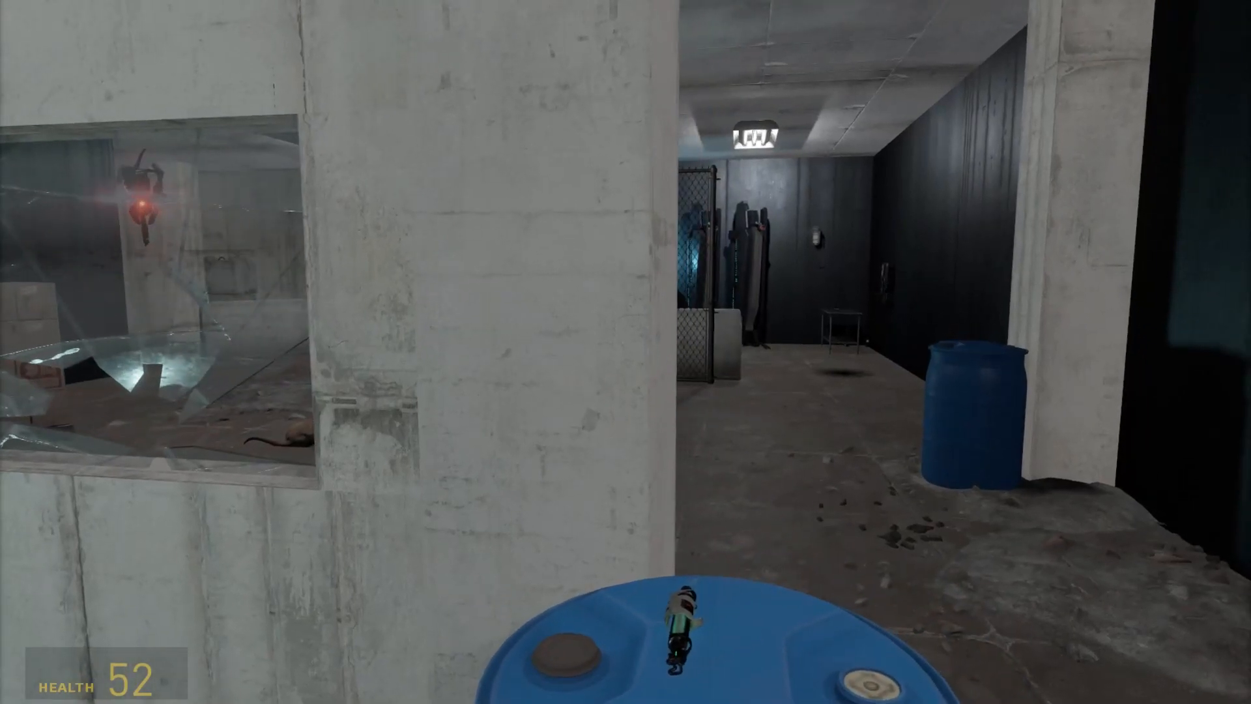
{"action": "key", "text": "a"}
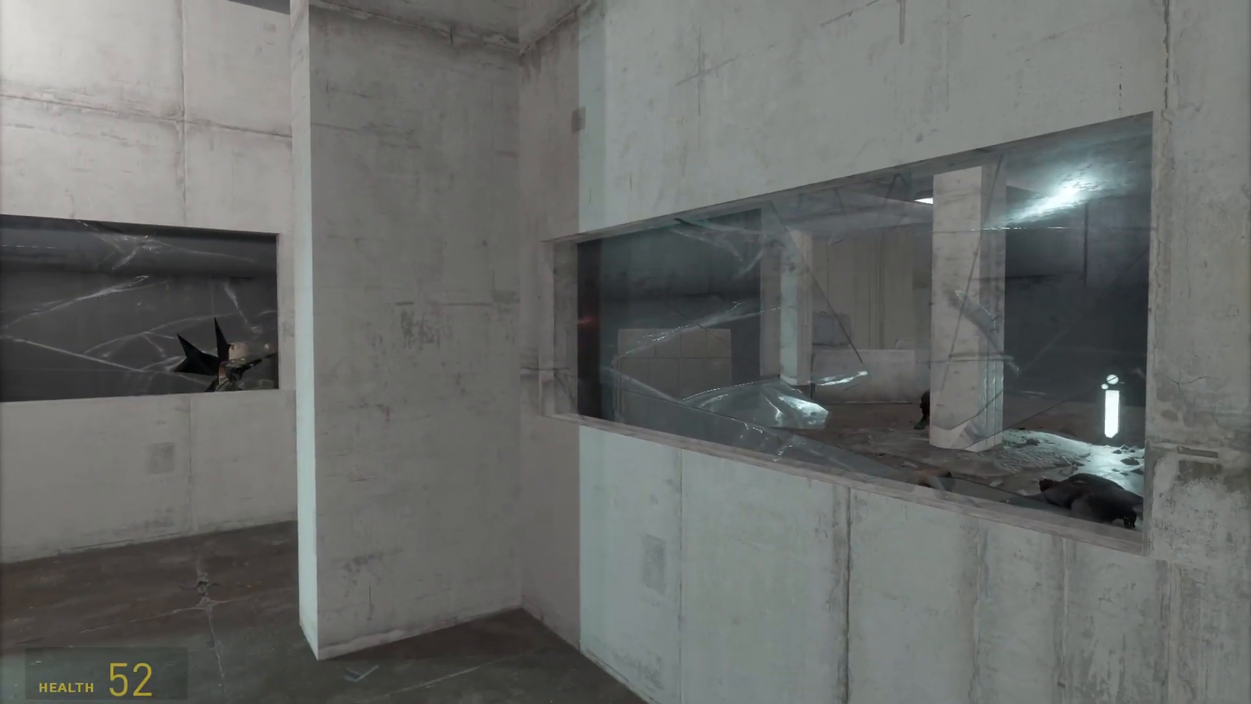
{"action": "key", "text": "Escape"}
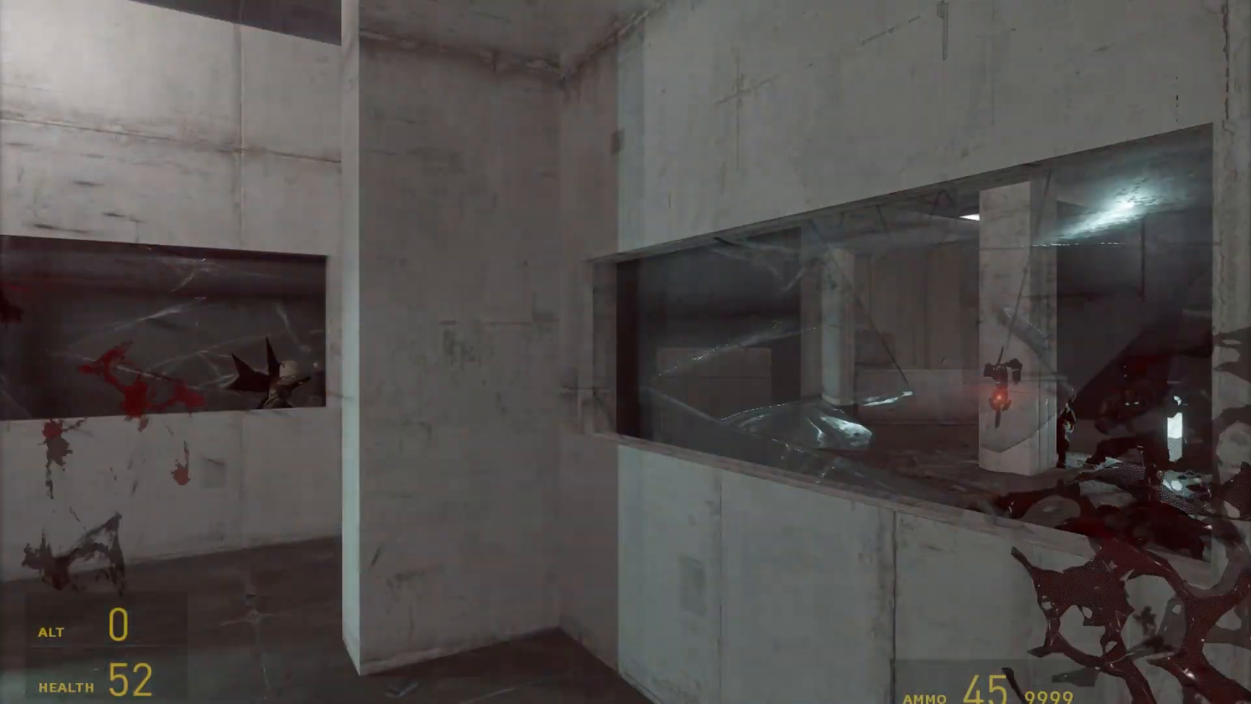
Step: Fire at the soldier behind the far broken window and reload the weapon
{"action": "left_click", "coordinate": [626, 352]}
{"action": "left_click", "coordinate": [626, 352]}
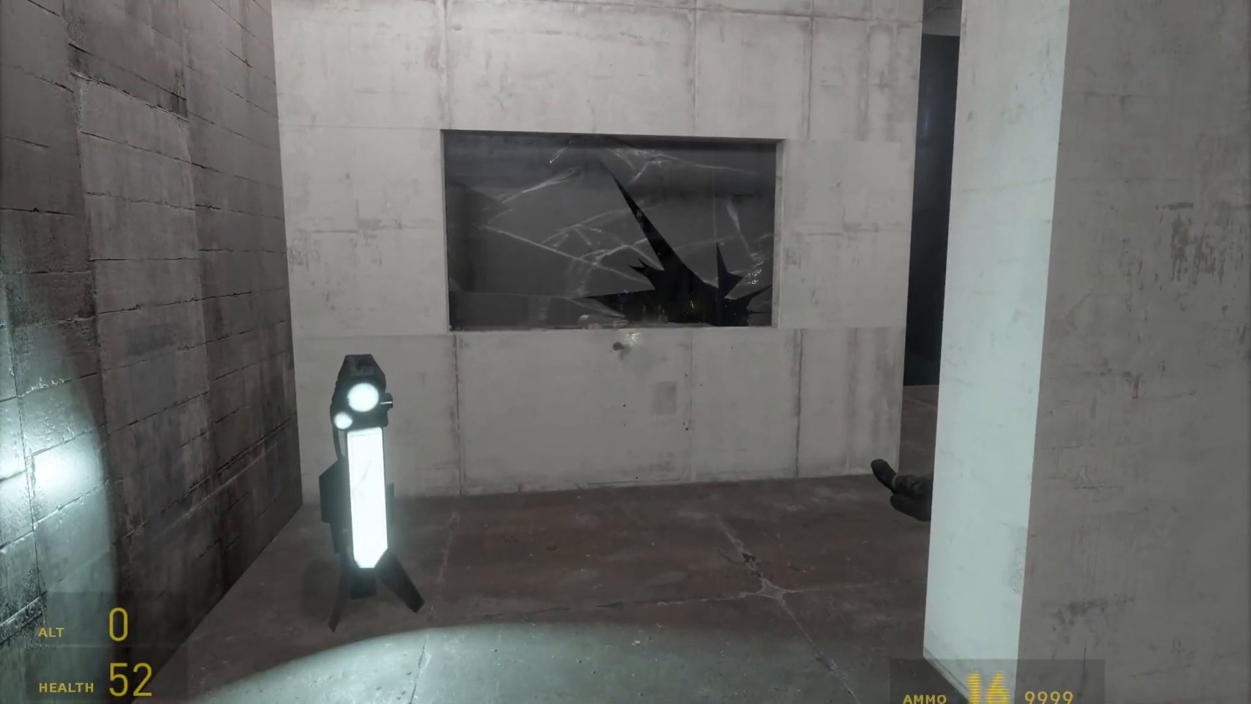
{"action": "left_click", "coordinate": [627, 352]}
{"action": "key", "text": "r"}
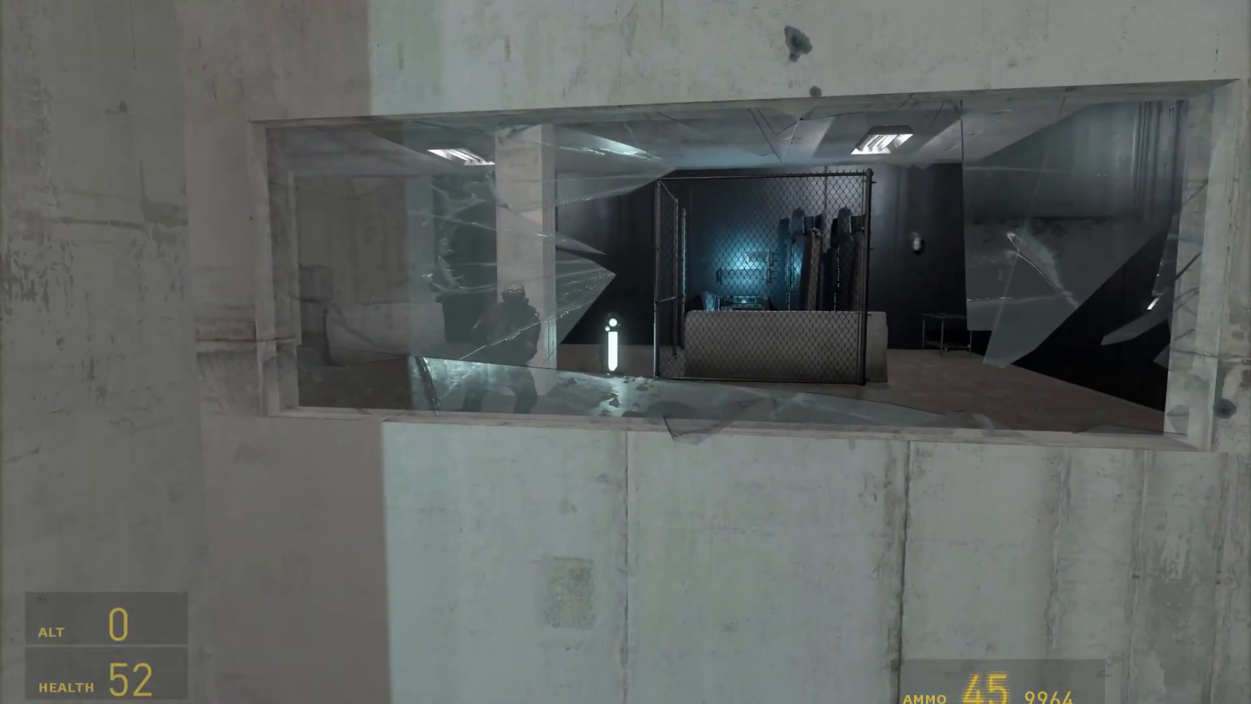
Step: Move along the broken window to the entrance barrel while observing the advancing soldier
{"action": "key", "text": "d"}
{"action": "key", "text": "w"}
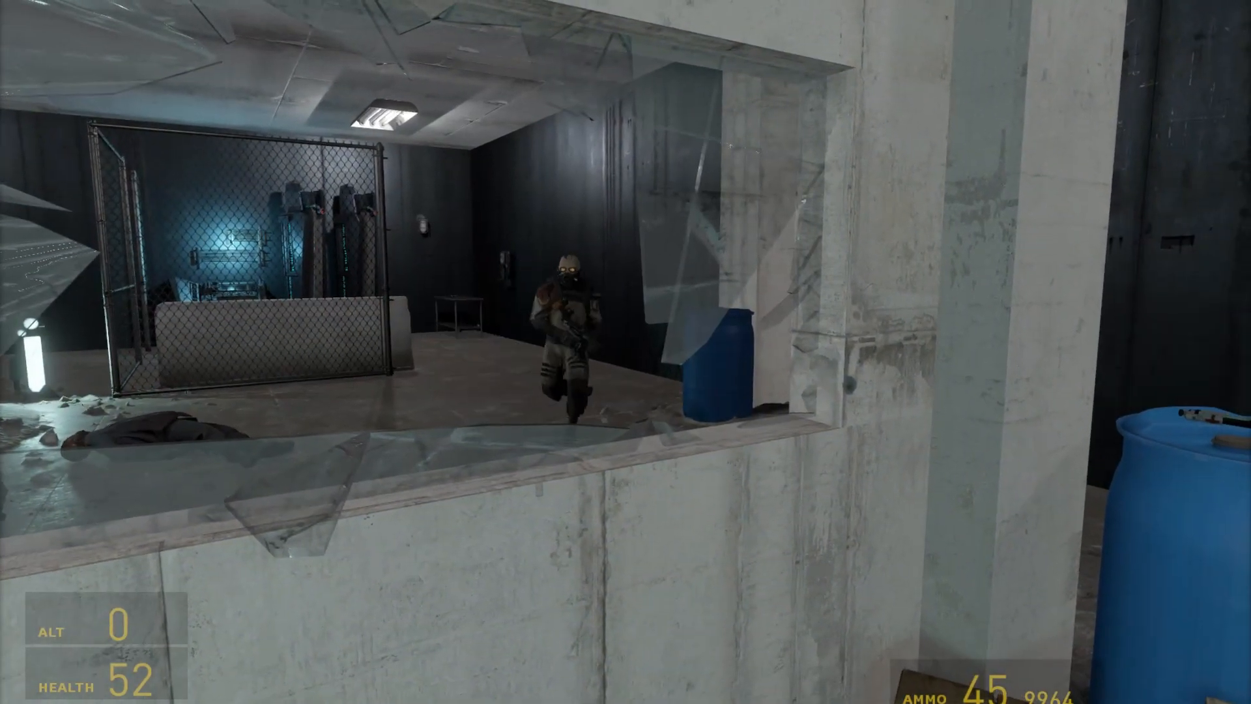
{"action": "key", "text": "d"}
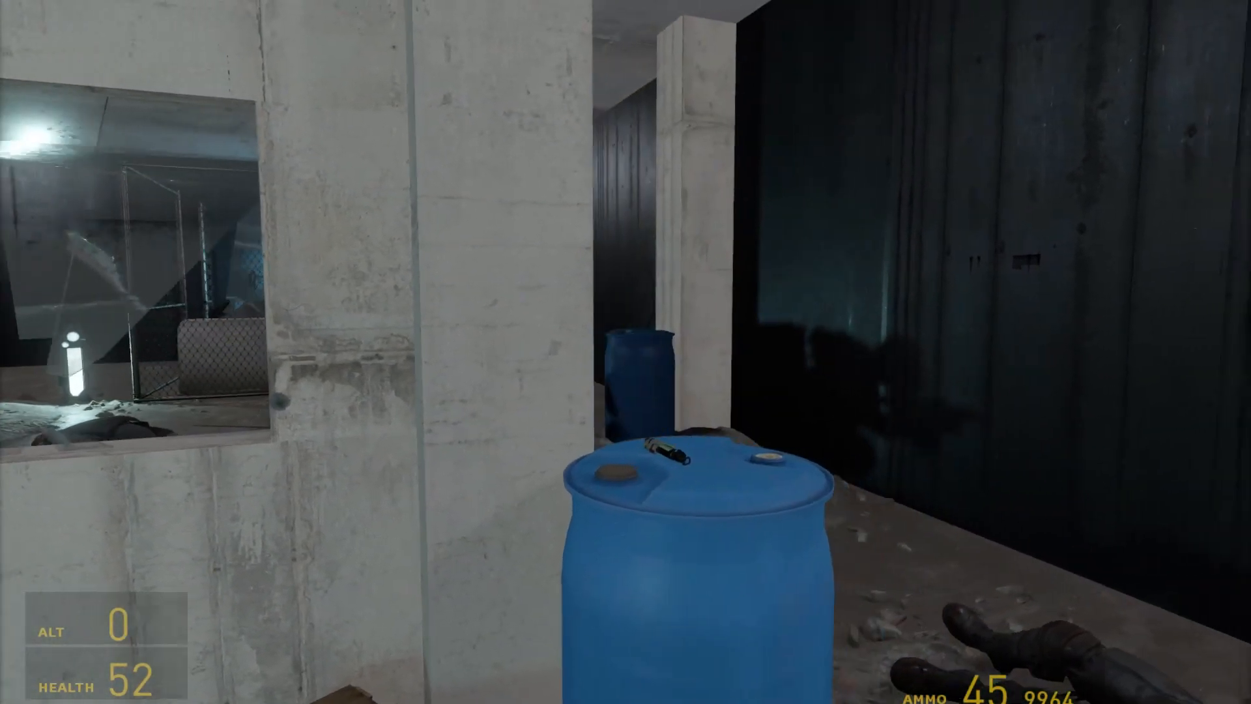
Step: Move along the broken window to the side wall and observe how the soldier advances through the room
{"action": "key", "text": "w"}
{"action": "key", "text": "a"}
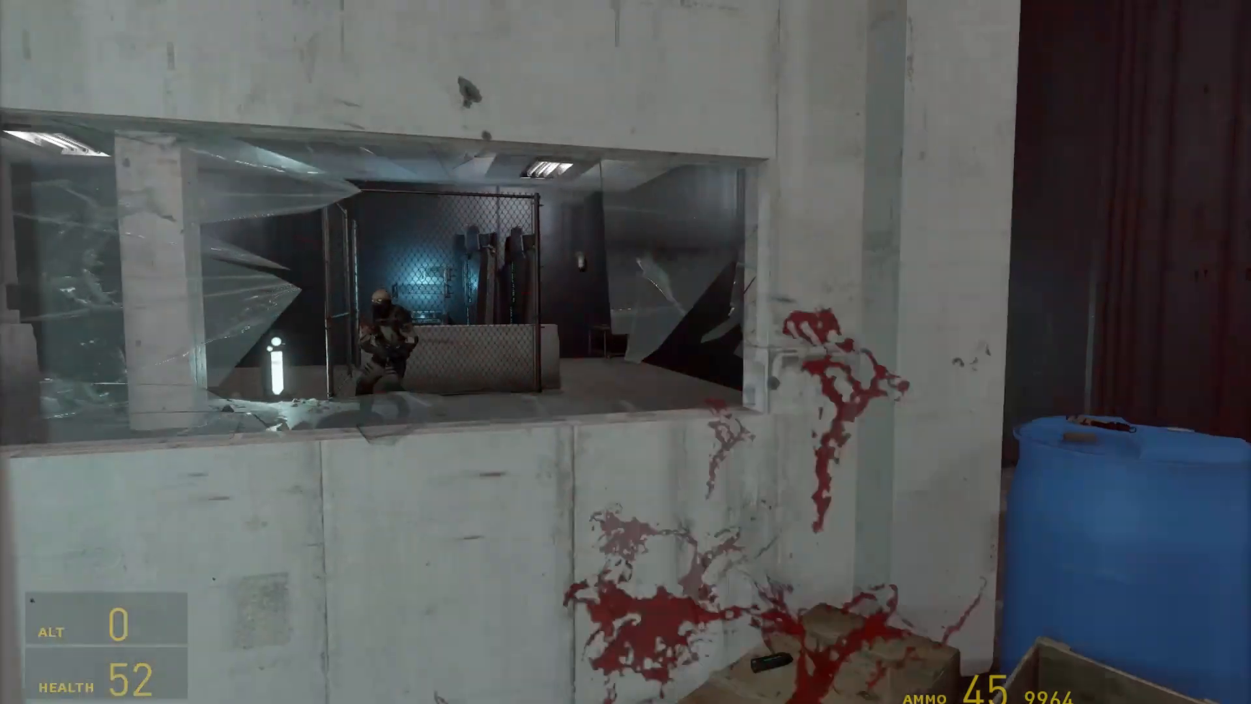
{"action": "key", "text": "a"}
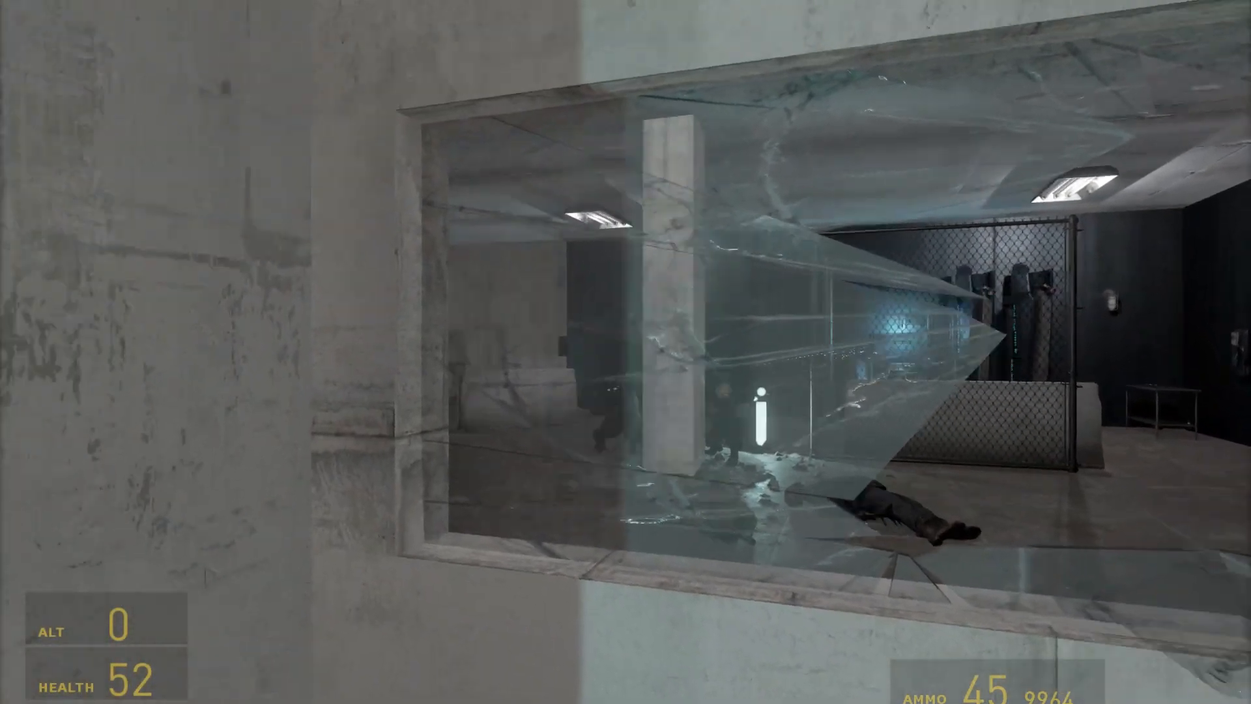
{"action": "key", "text": "a"}
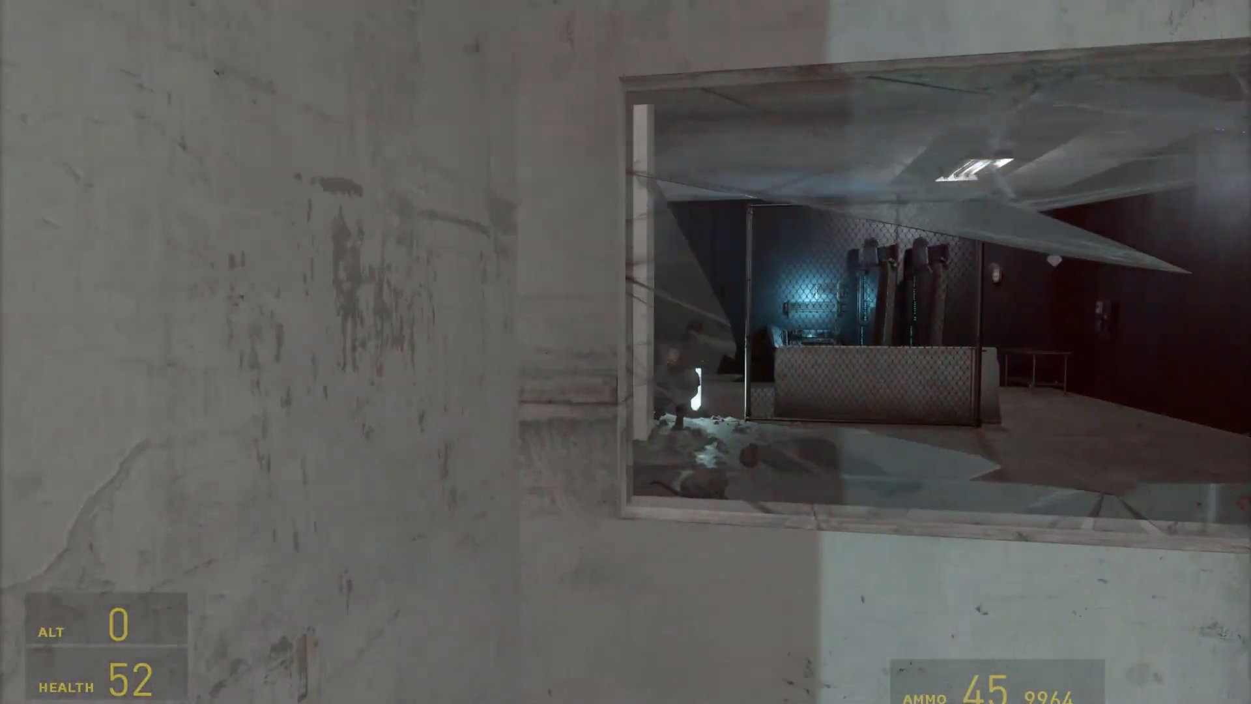
{"action": "key", "text": "d"}
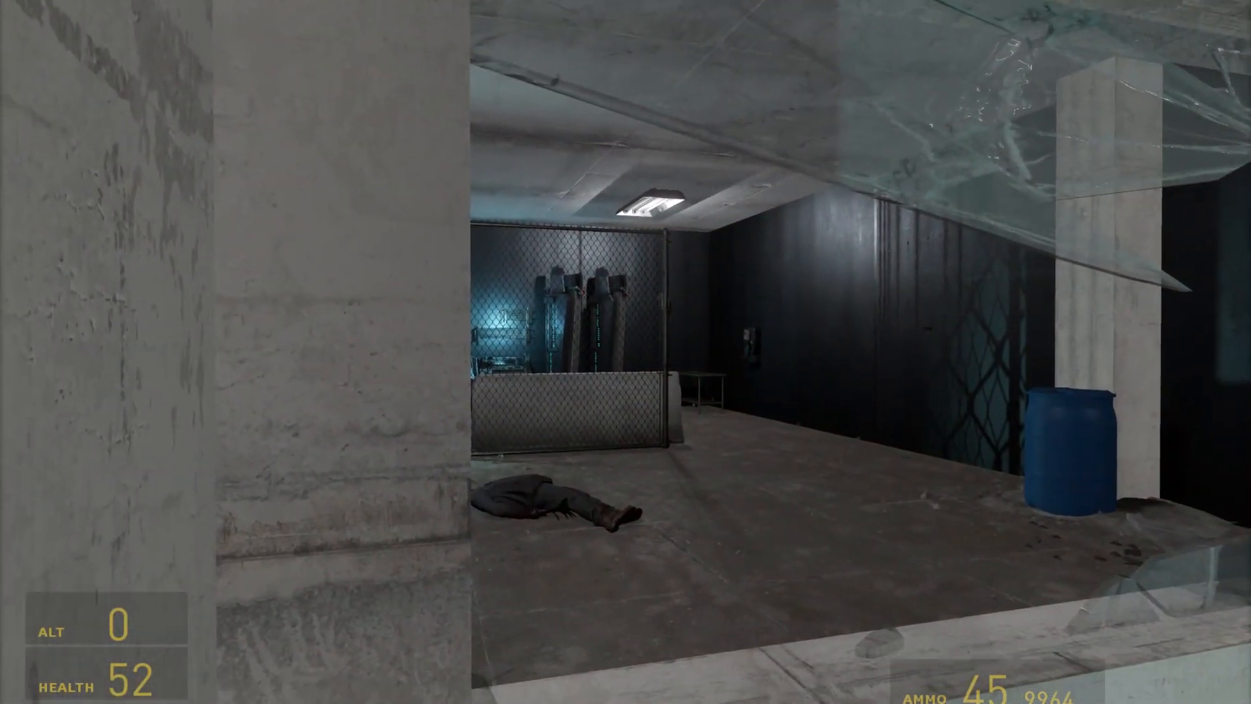
{"action": "key", "text": "a"}
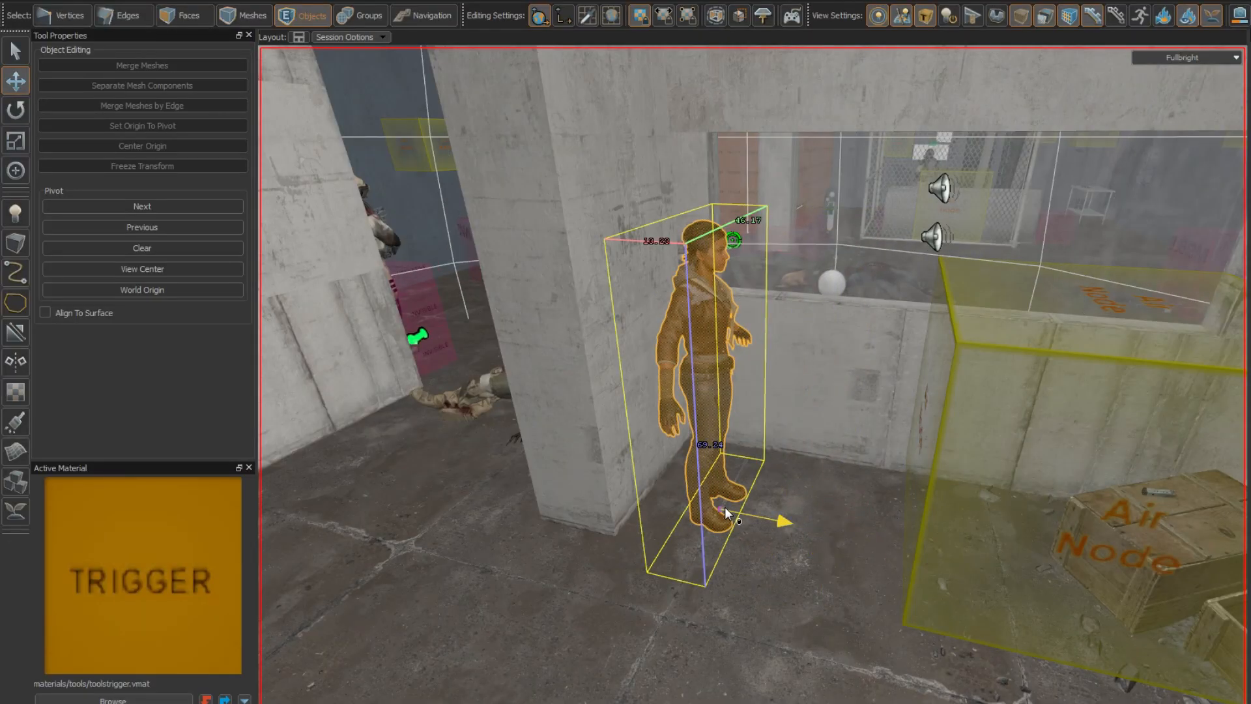
Step: Switch to Hammer and examine the cover and sight lines around the pillar, window opening and human reference model
{"action": "key", "text": "z"}
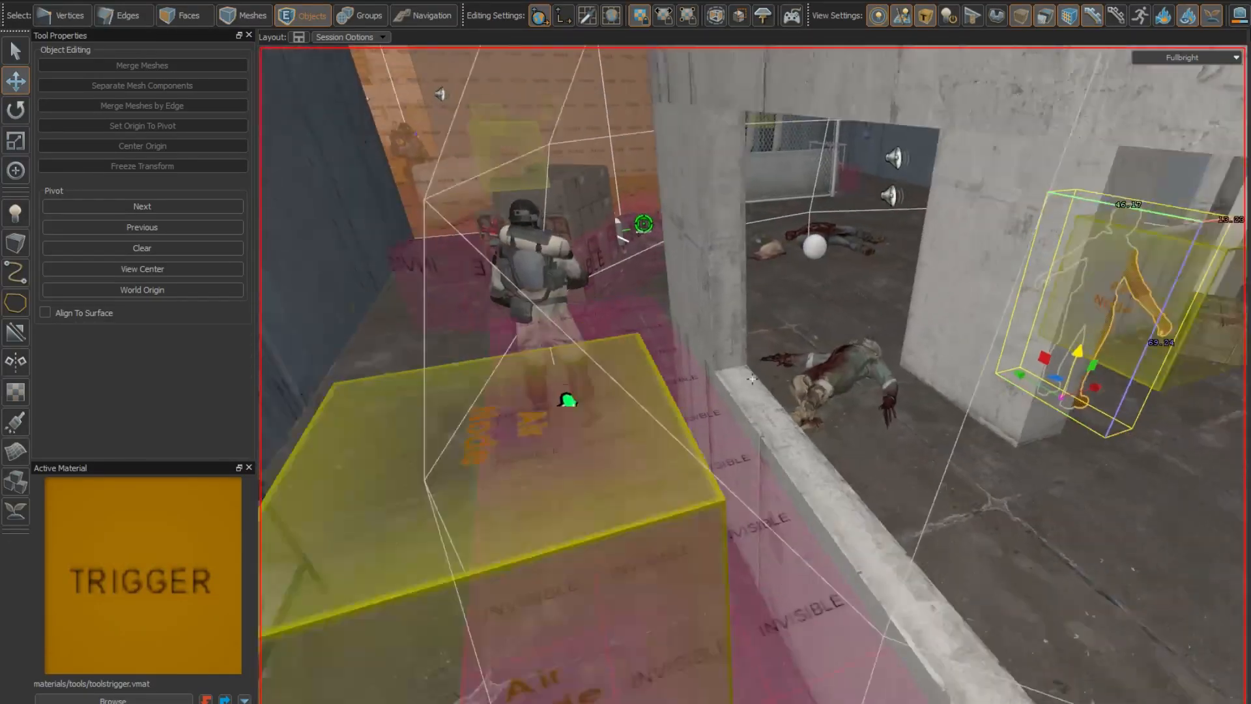
{"action": "key", "text": "d"}
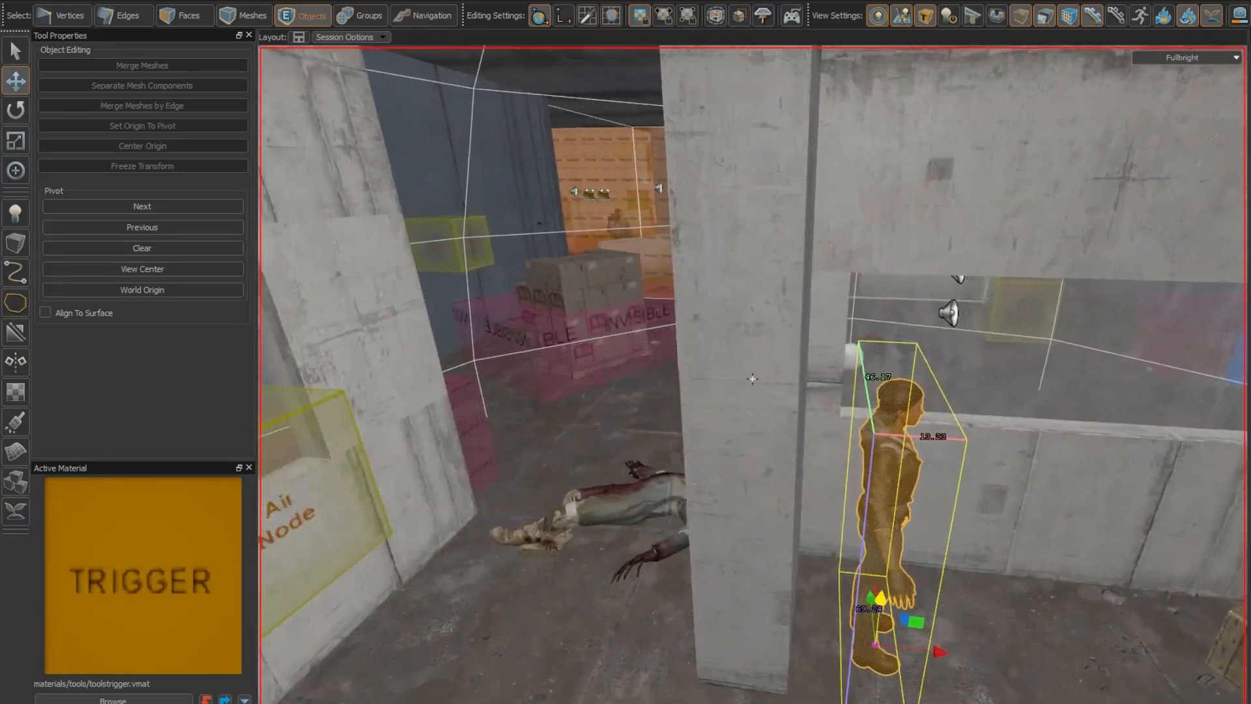
{"action": "key", "text": "w"}
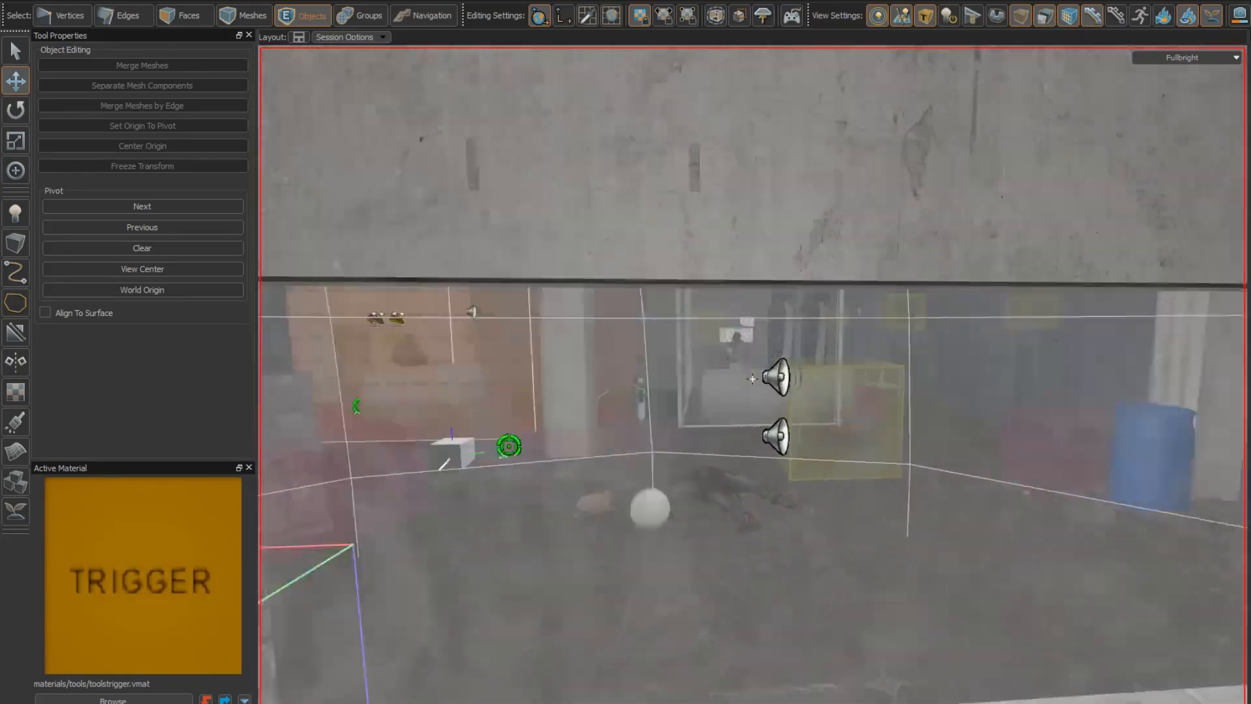
{"action": "key", "text": "s"}
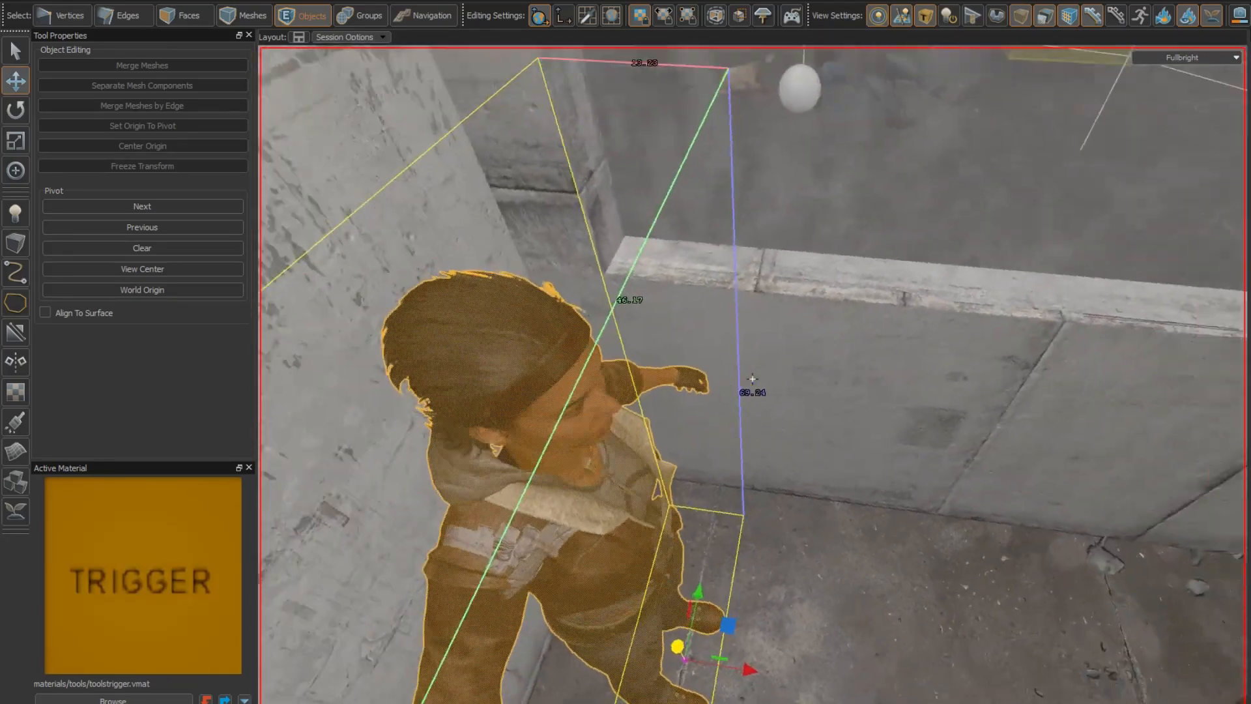
{"action": "key", "text": "s"}
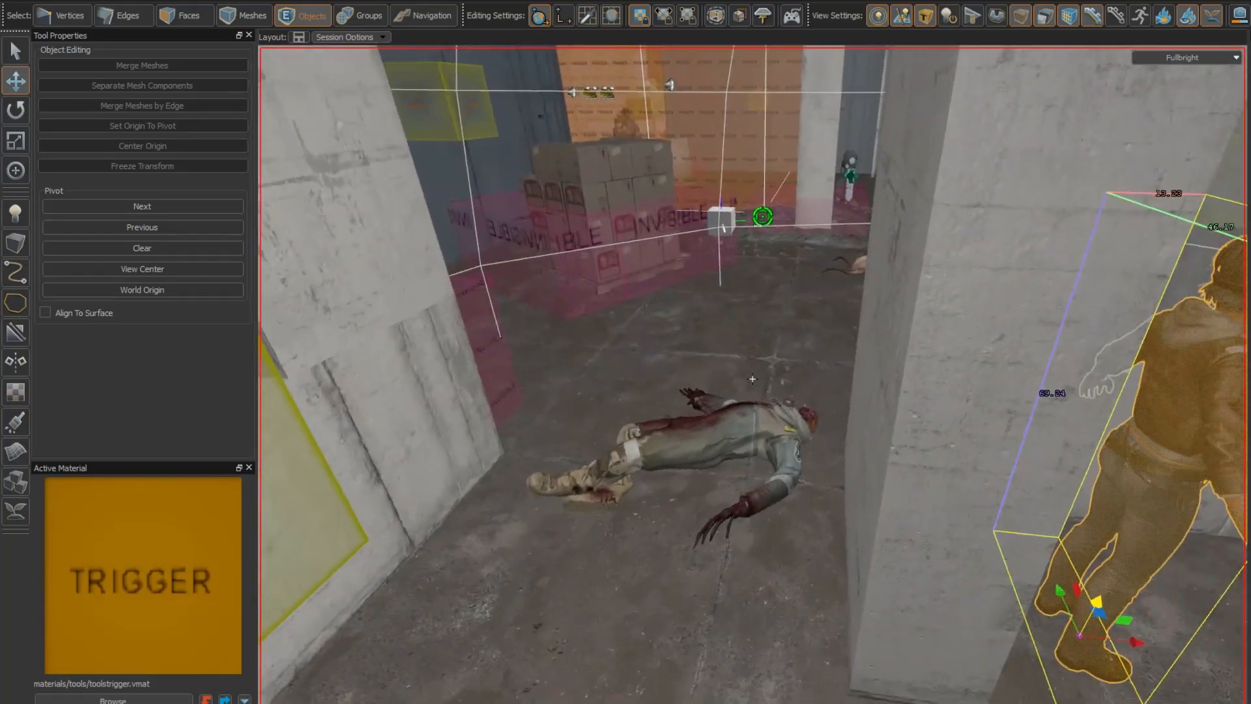
{"action": "key", "text": "w"}
{"action": "key", "text": "s"}
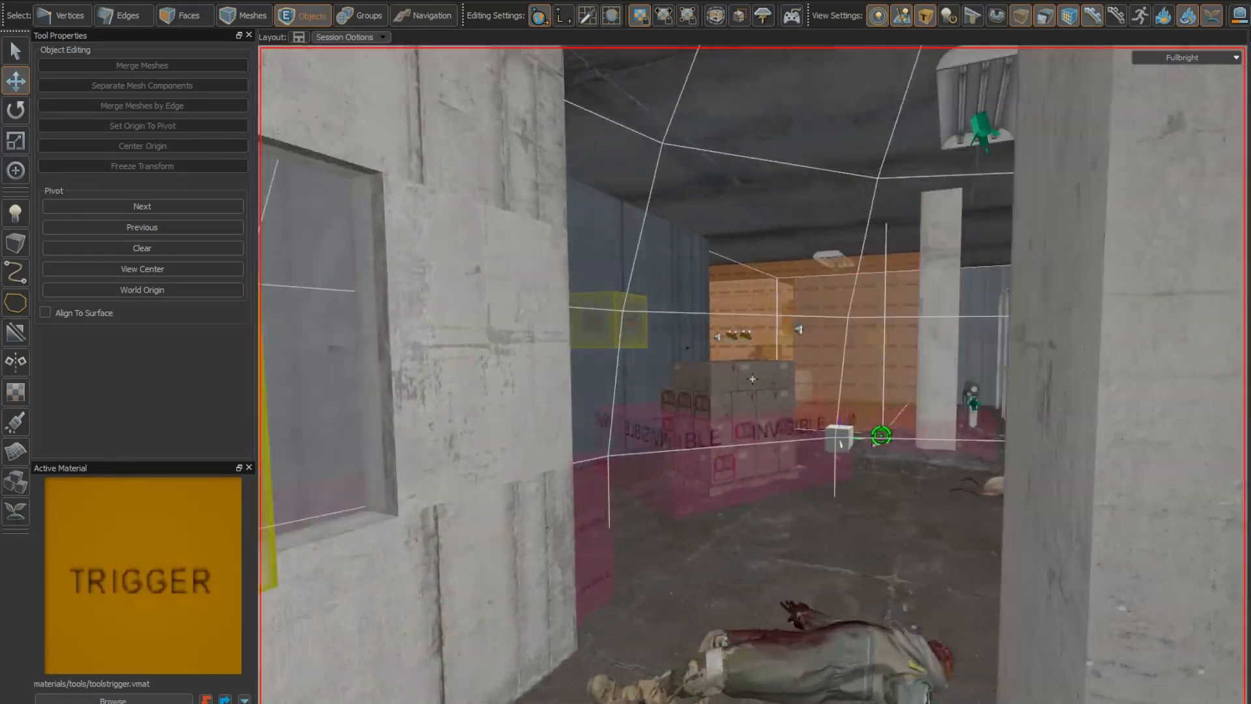
{"action": "key", "text": "w"}
{"action": "key", "text": "s"}
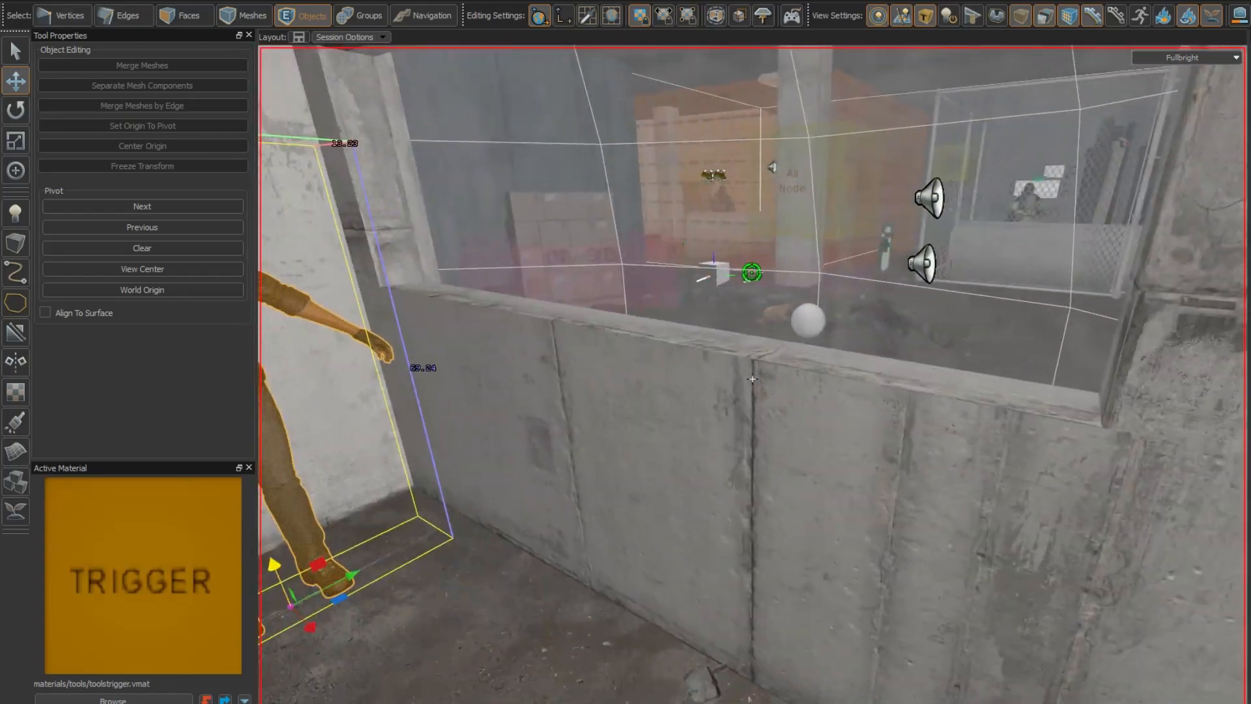
Step: Move the human reference model beside the blue barrel and crates at the end of the window wall
{"action": "key", "text": "s"}
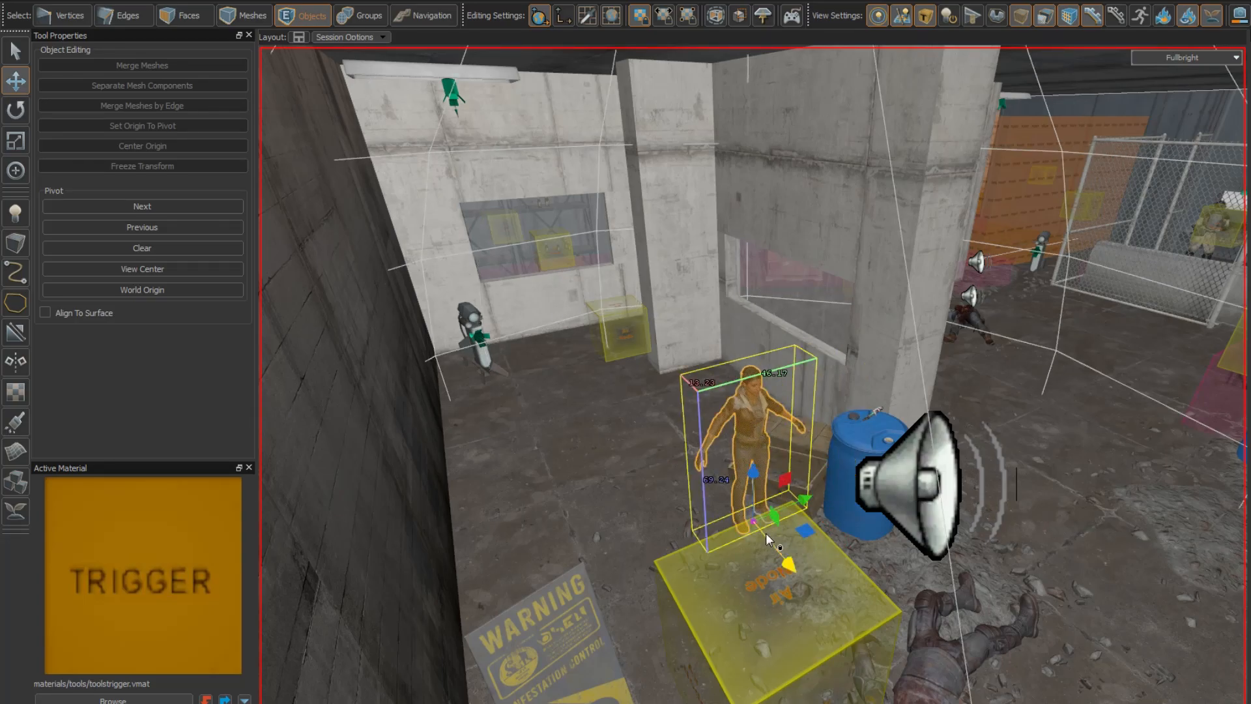
{"action": "left_click_drag", "start_coordinate": [662, 353], "coordinate": [795, 492]}
{"action": "key", "text": "w"}
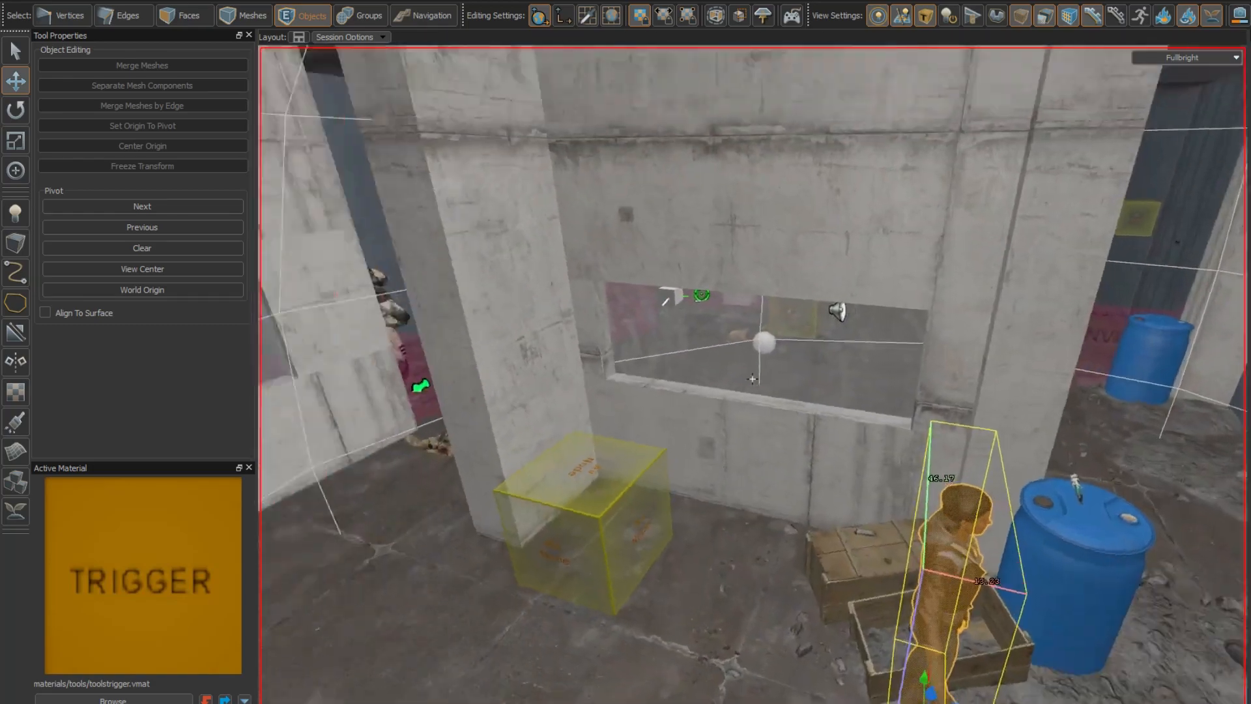
Step: Return to the game, shoot the soldier near the far blue barrel through the broken window and reload
{"action": "key", "text": "alt+Tab"}
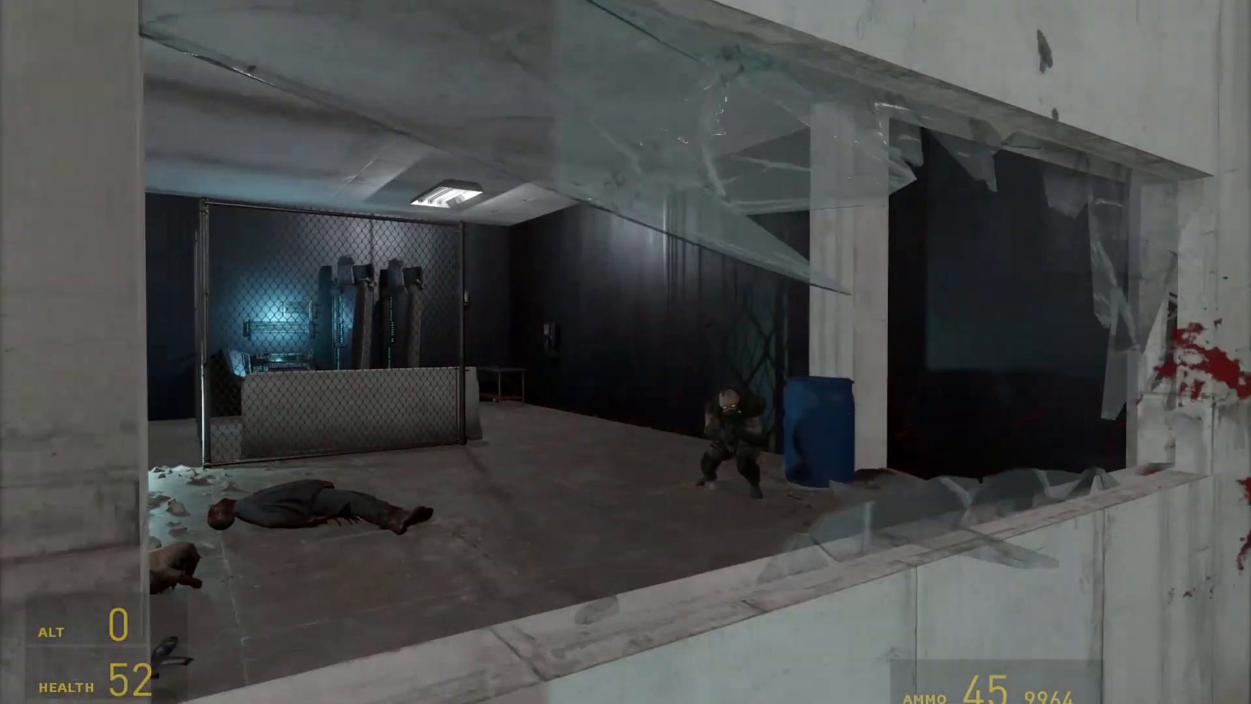
{"action": "left_click", "coordinate": [626, 352]}
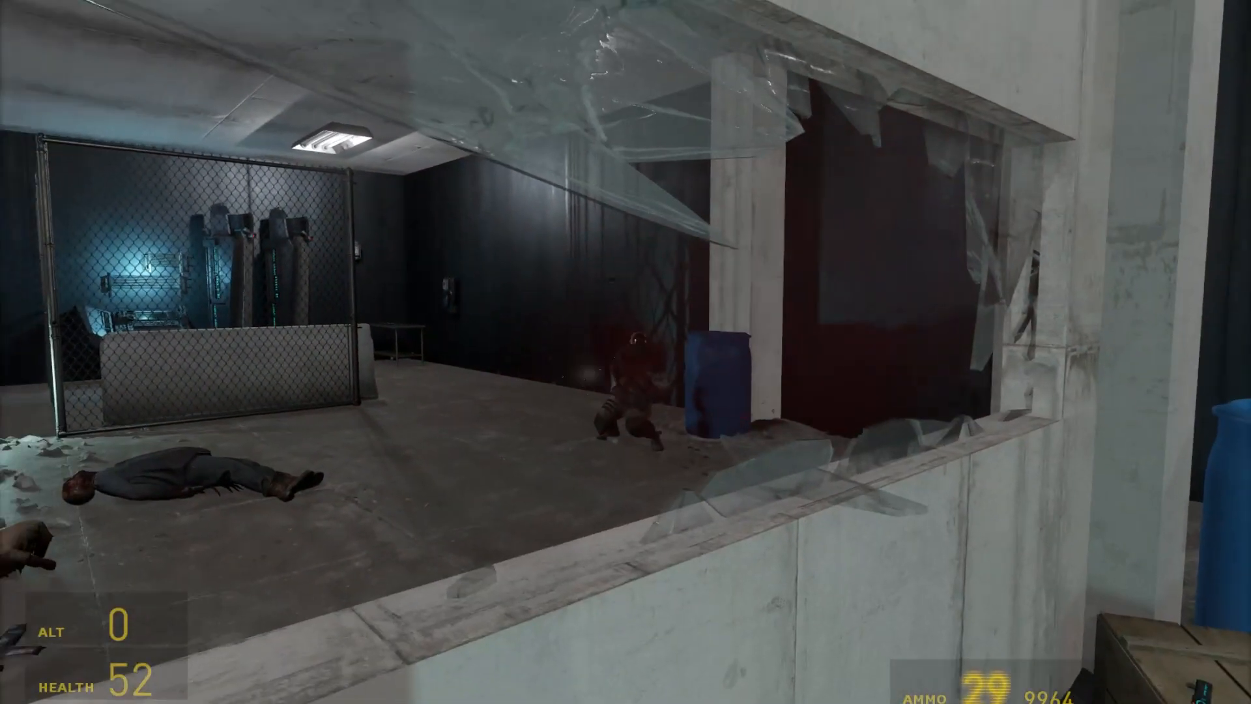
{"action": "left_click", "coordinate": [626, 352]}
{"action": "key", "text": "w"}
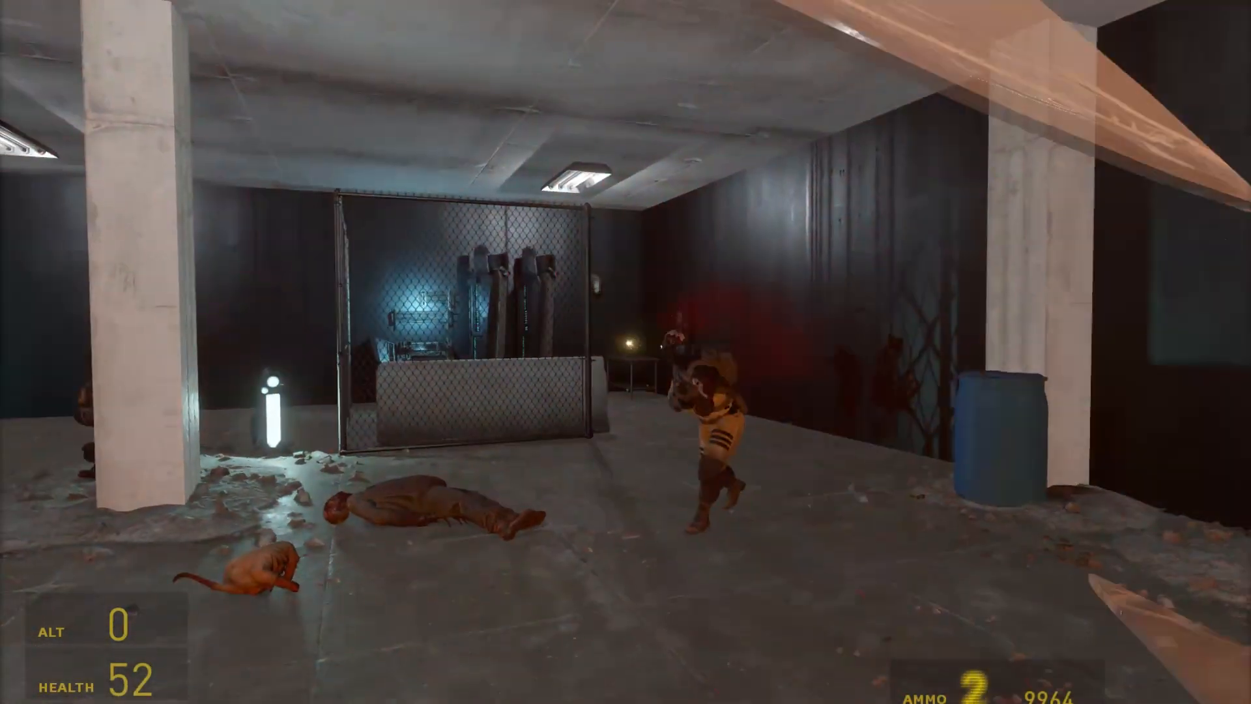
{"action": "left_click", "coordinate": [626, 352]}
{"action": "key", "text": "r"}
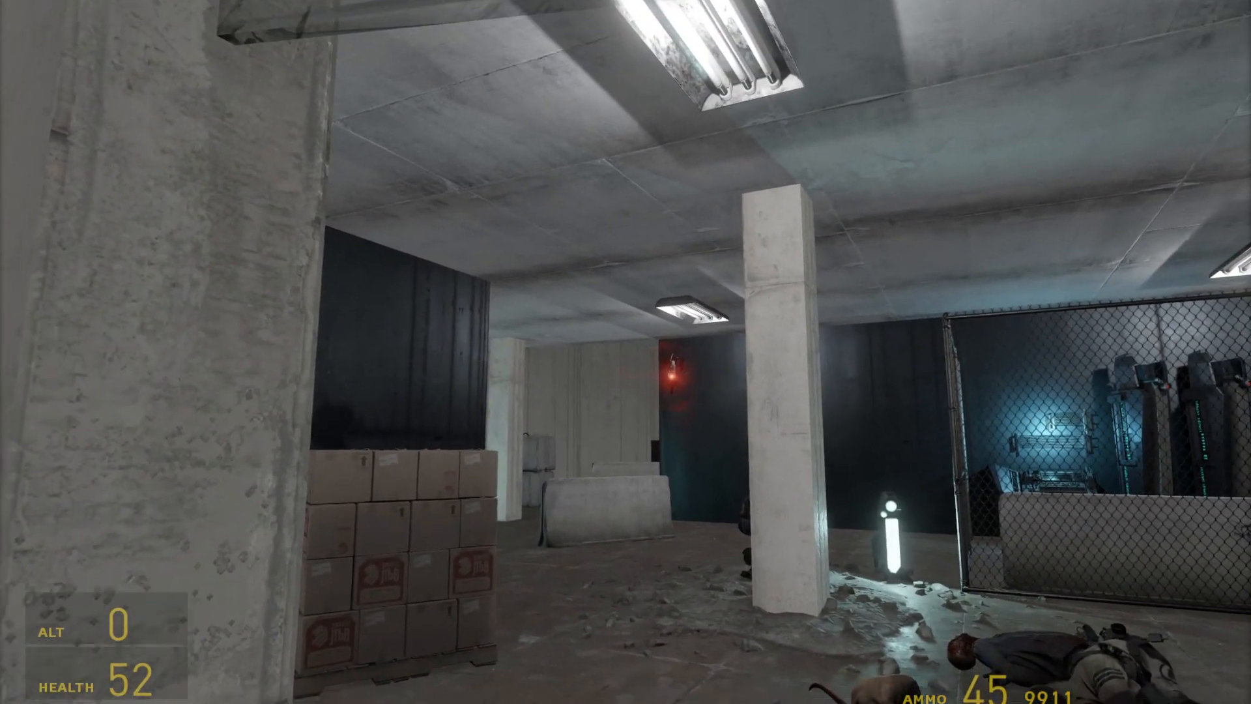
Step: Fire at the soldier behind the far concrete barrier, back away from the window and watch the soldiers' advance
{"action": "left_click", "coordinate": [626, 352]}
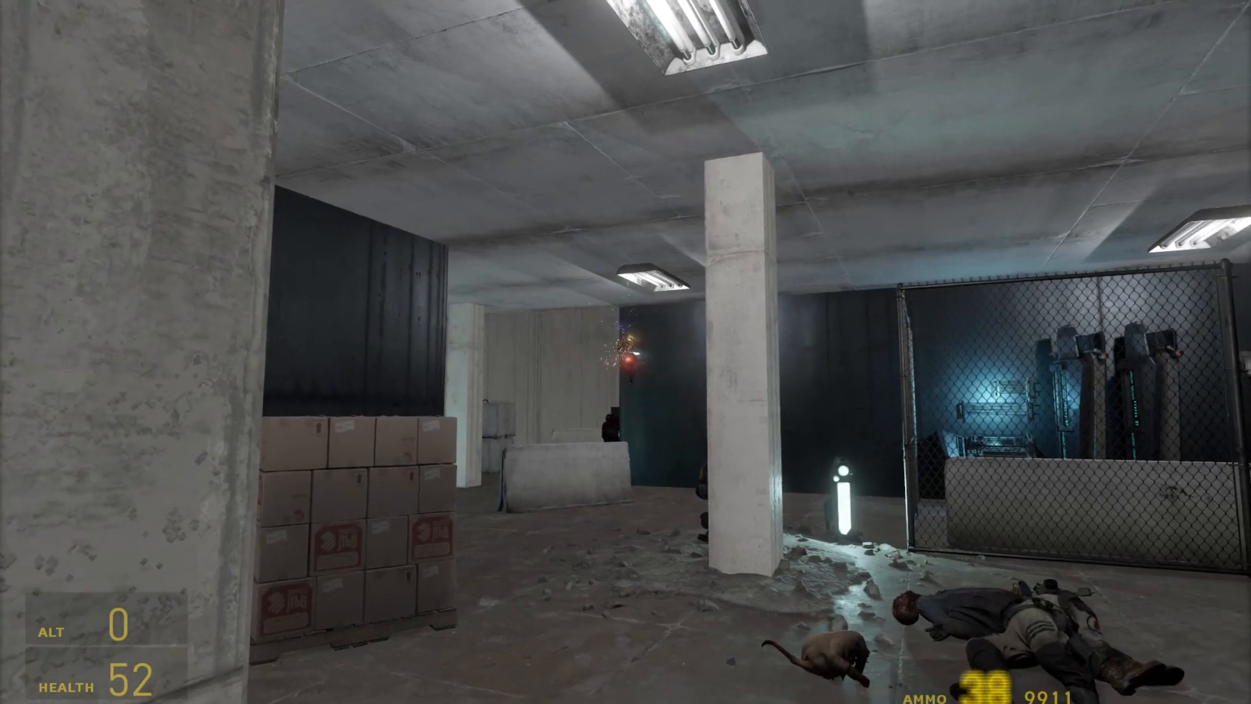
{"action": "left_click", "coordinate": [625, 353]}
{"action": "key", "text": "s"}
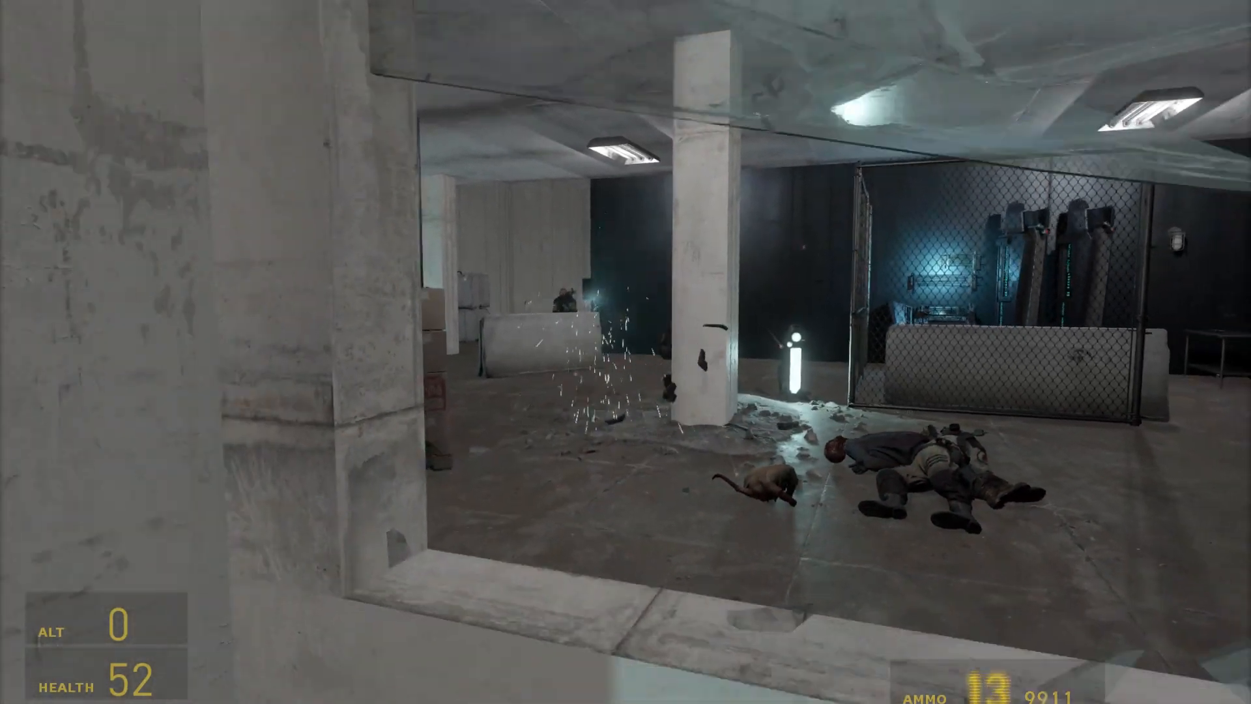
{"action": "key", "text": "w"}
{"action": "key", "text": "s"}
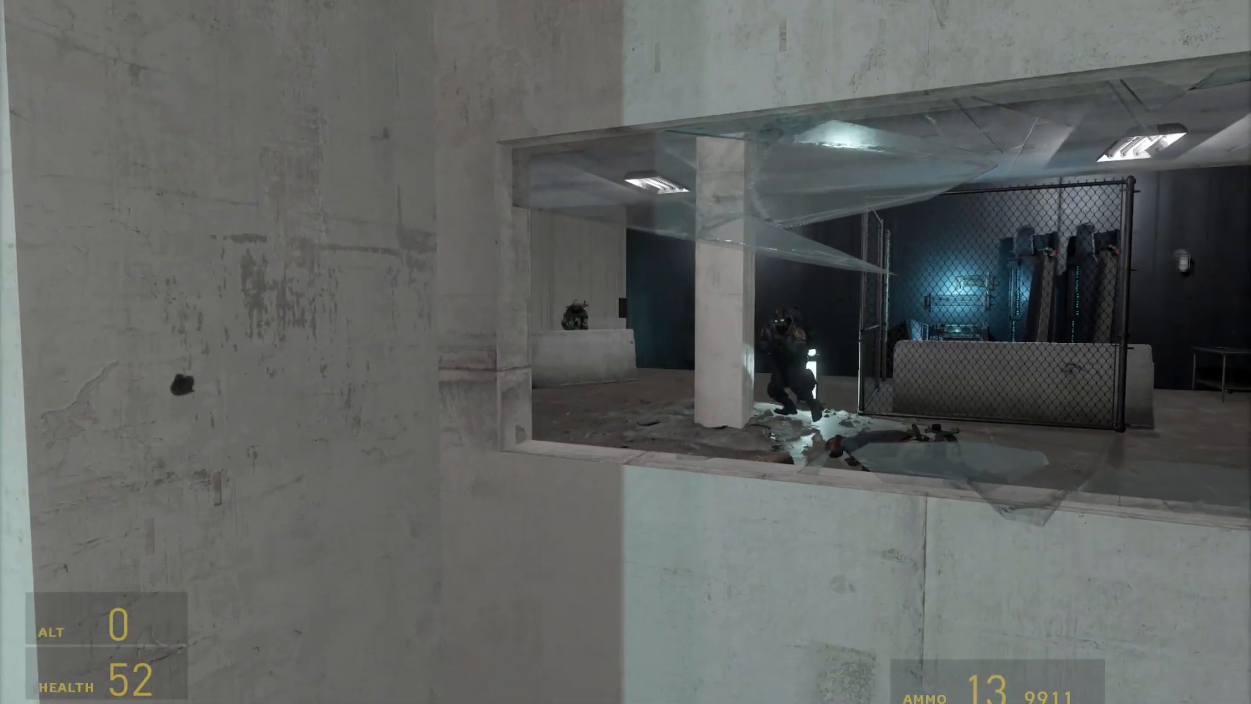
{"action": "key", "text": "d"}
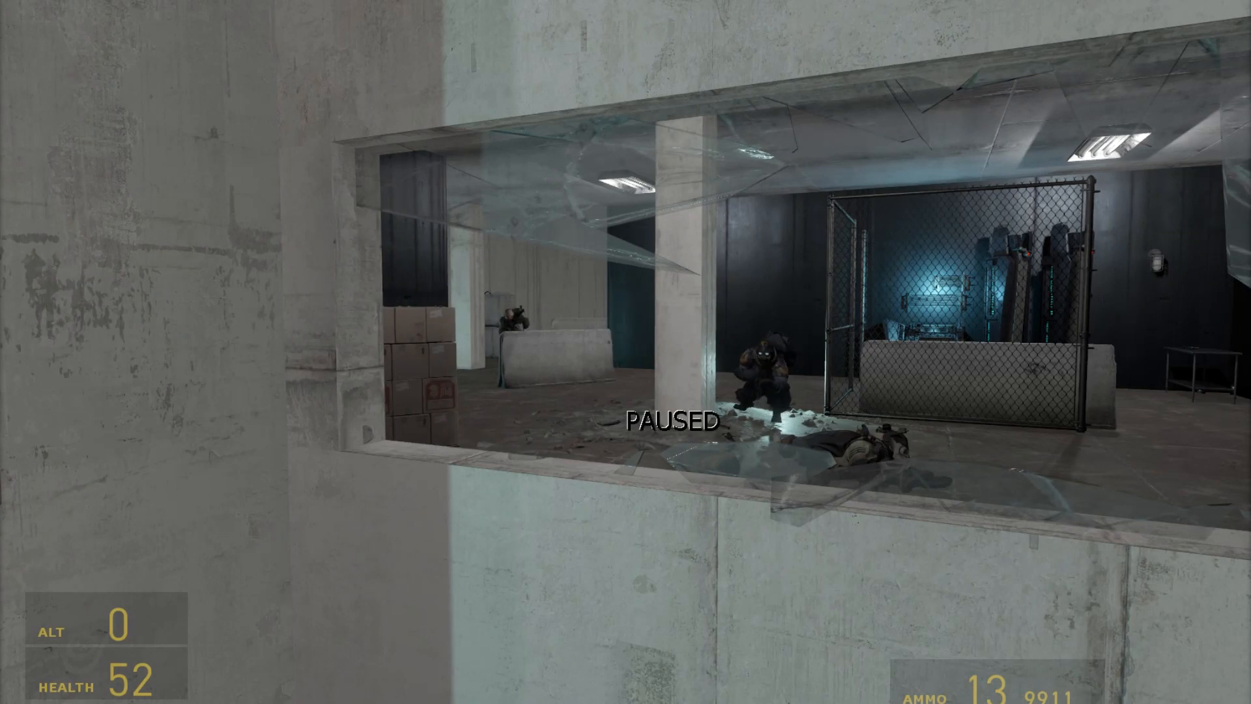
Step: Switch to Hammer, review the outputs of the npc_combine_s entity baitgrunt and close its properties
{"action": "key", "text": "alt+Tab"}
{"action": "key", "text": "Tab"}
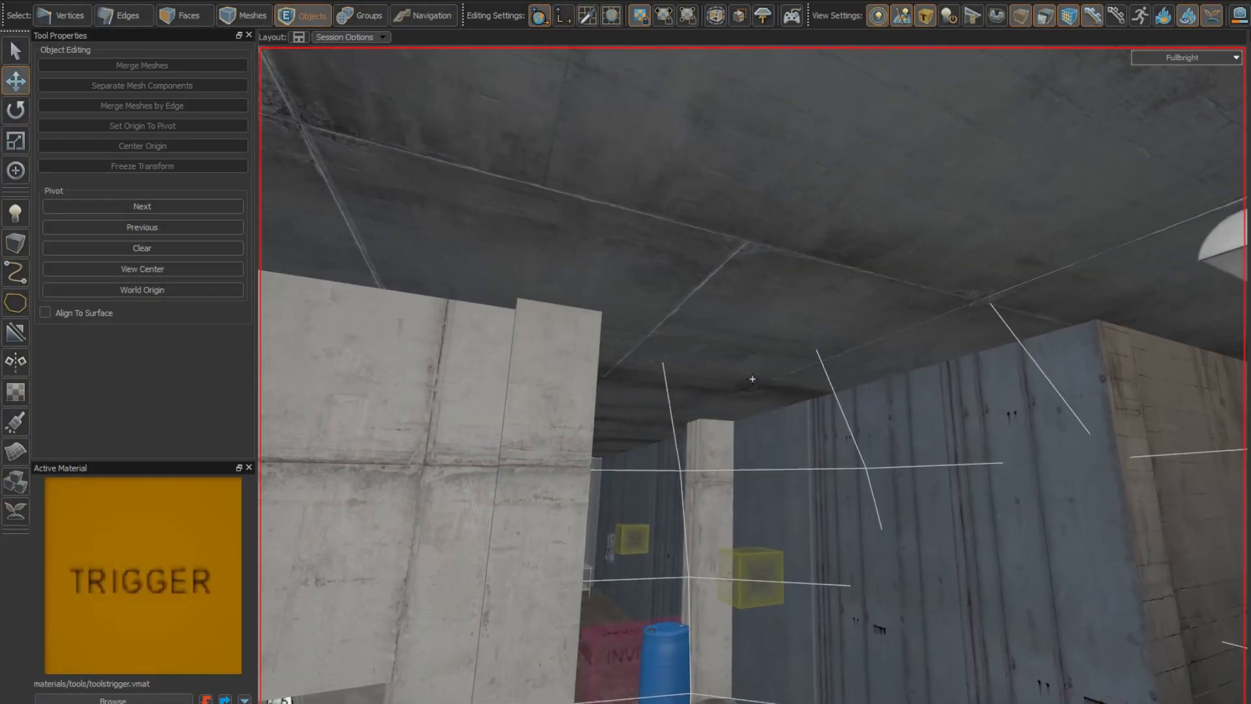
{"action": "key", "text": "w"}
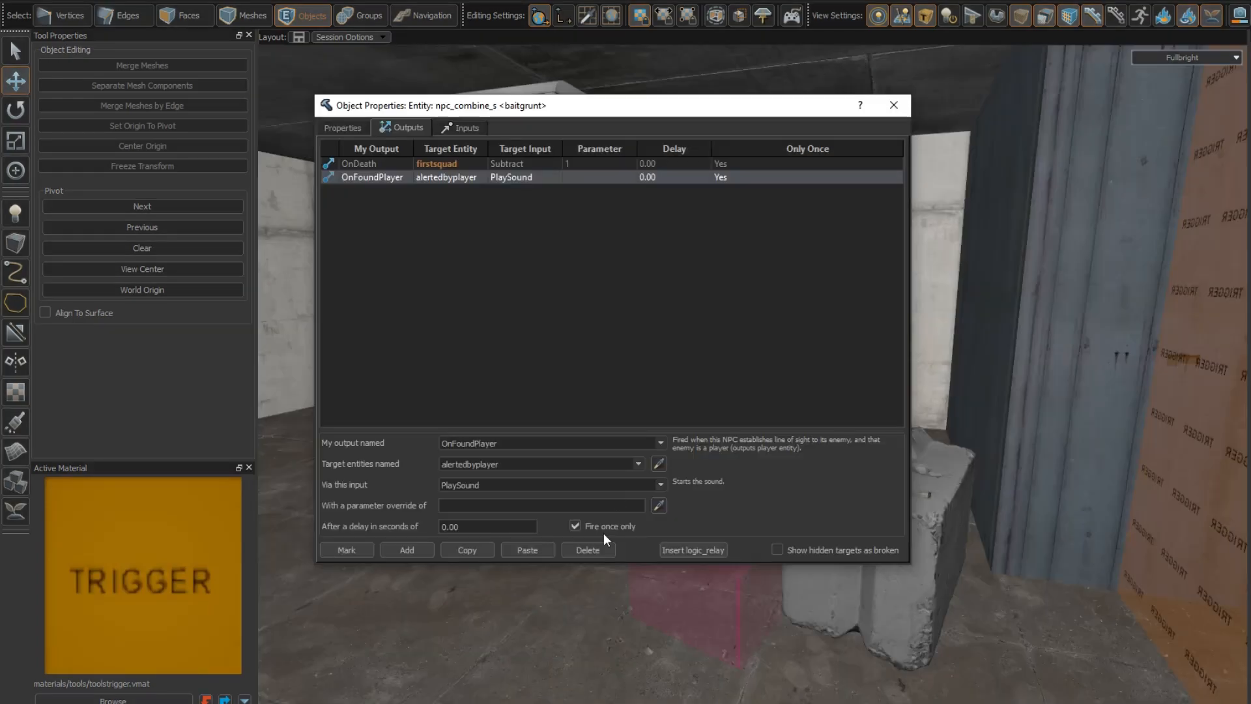
{"action": "left_click", "coordinate": [893, 104]}
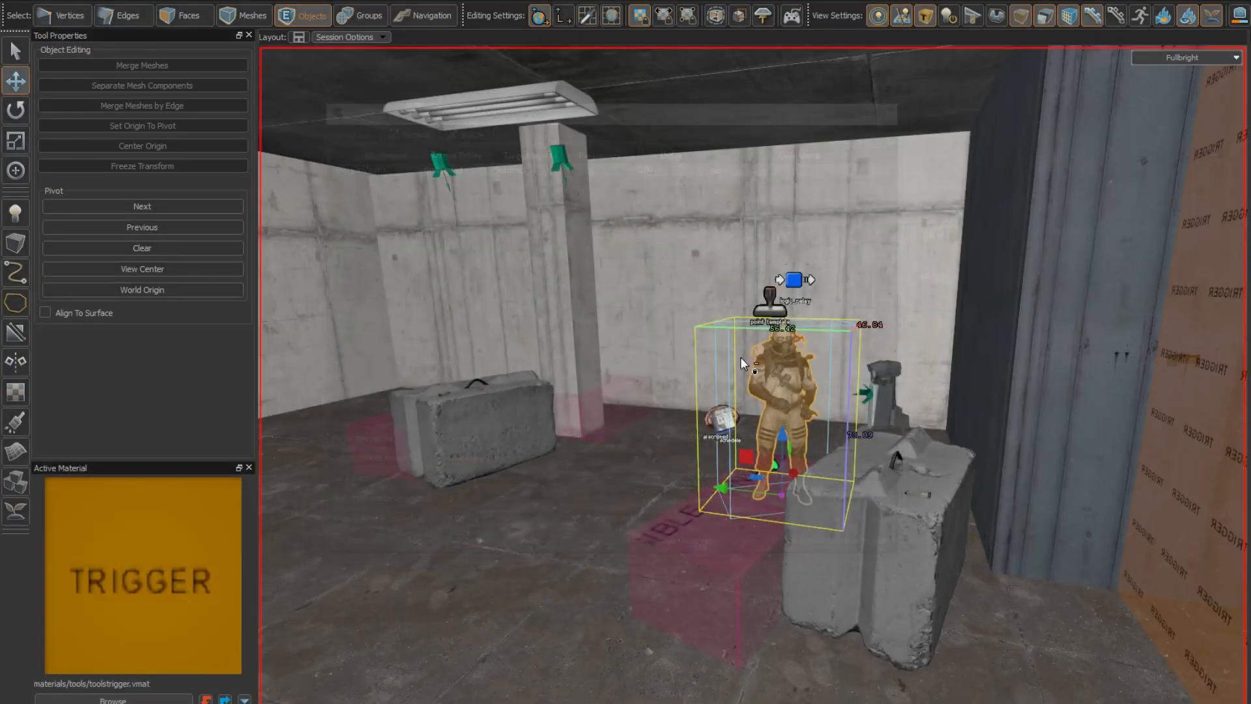
Step: Return to the game and advance past the broken window into the room while firing toward the fenced area
{"action": "key", "text": "alt+Tab"}
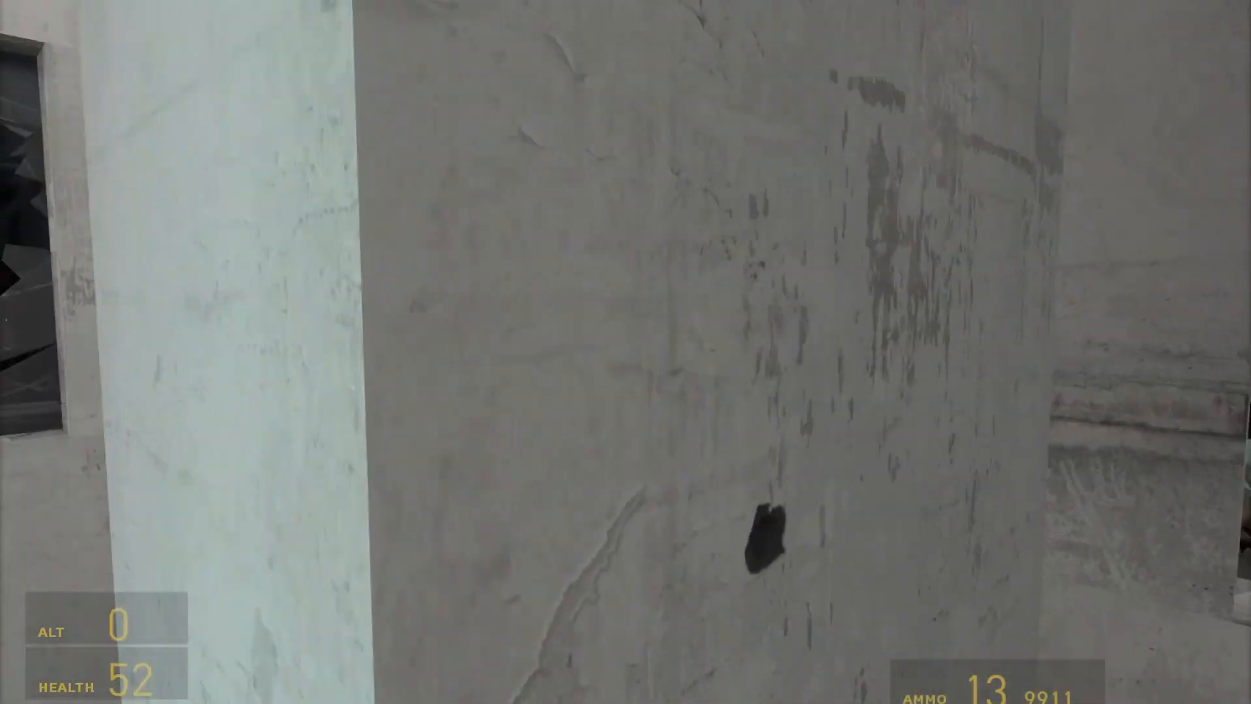
{"action": "key", "text": "a"}
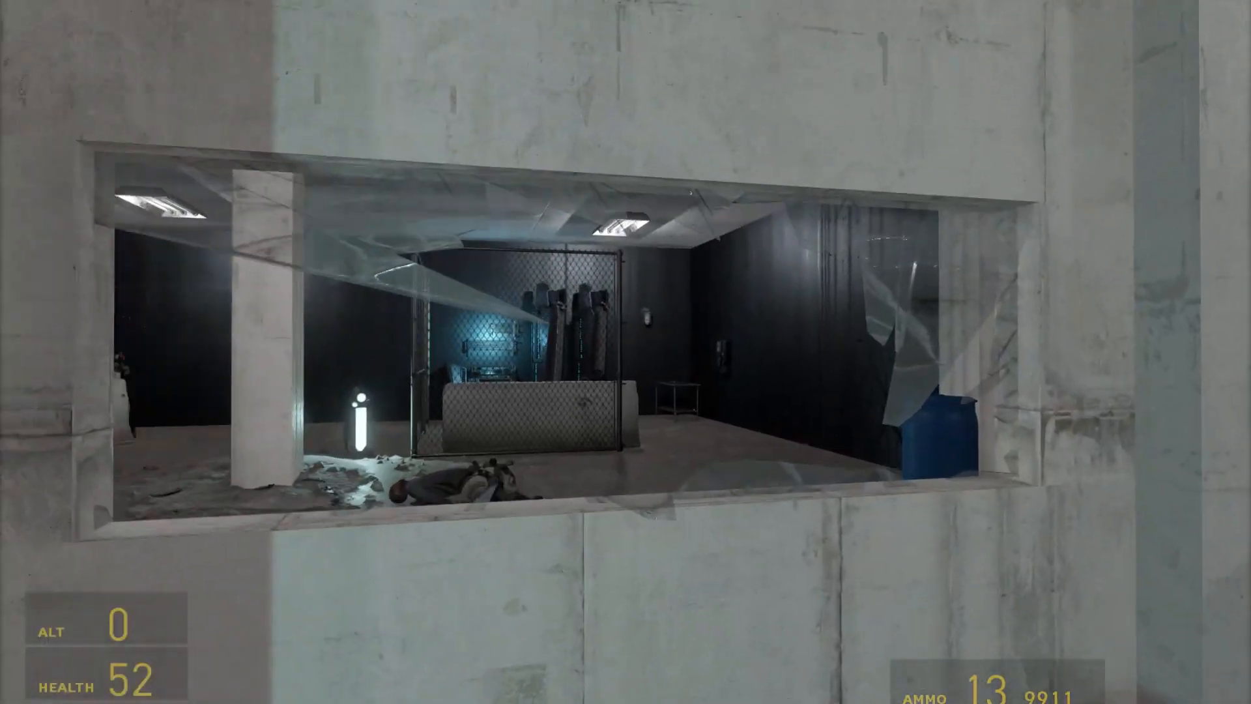
{"action": "left_click", "coordinate": [626, 352]}
{"action": "key", "text": "d"}
{"action": "key", "text": "w"}
{"action": "left_click", "coordinate": [626, 352]}
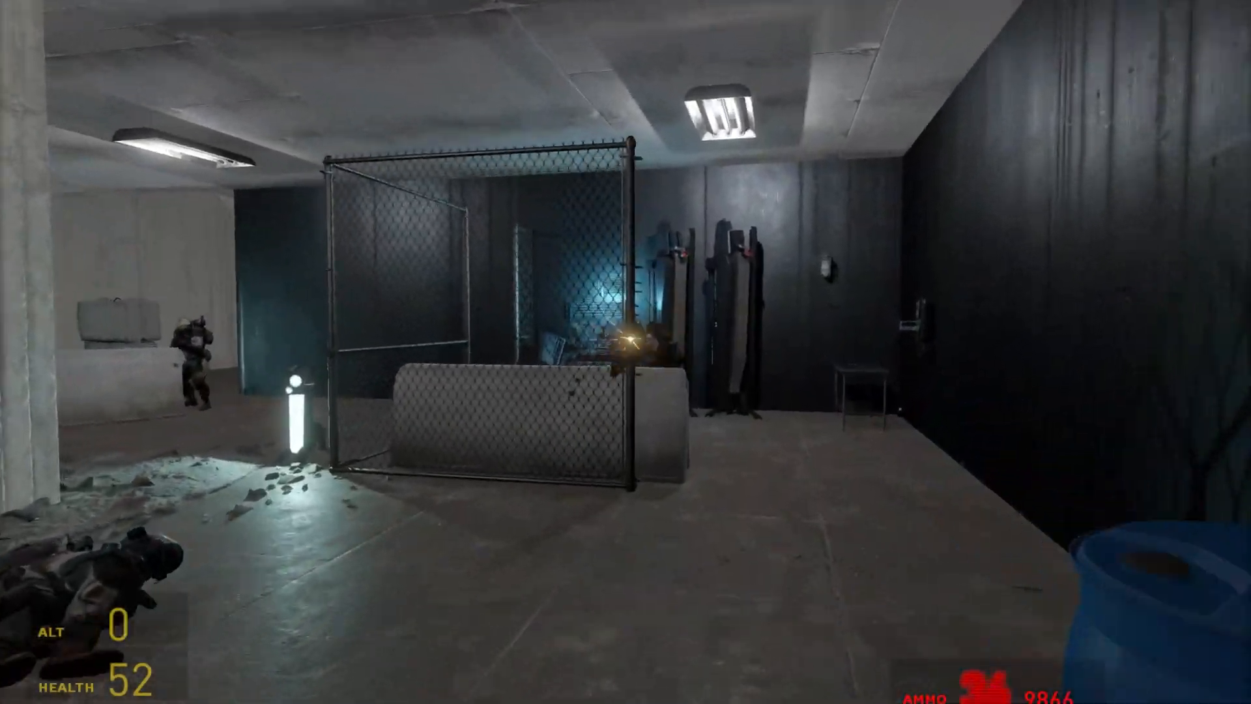
Step: Close in on the soldier beside the fenced concrete barrier, shoot him and reload the weapon
{"action": "key", "text": "w"}
{"action": "left_click", "coordinate": [625, 352]}
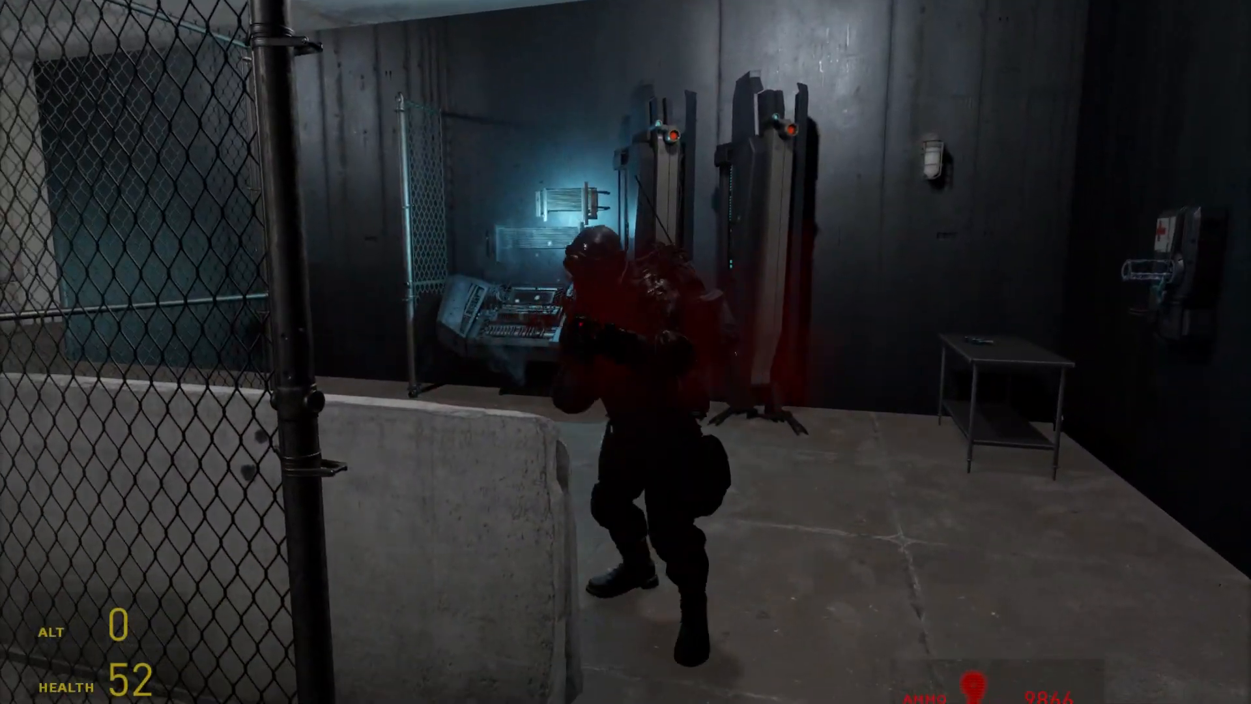
{"action": "left_click", "coordinate": [626, 352]}
{"action": "key", "text": "r"}
Step: Take cover behind the pillar and peek out repeatedly to observe the soldier behind the concrete barrier
{"action": "key", "text": "w"}
{"action": "key", "text": "w"}
{"action": "key", "text": "a"}
{"action": "key", "text": "d"}
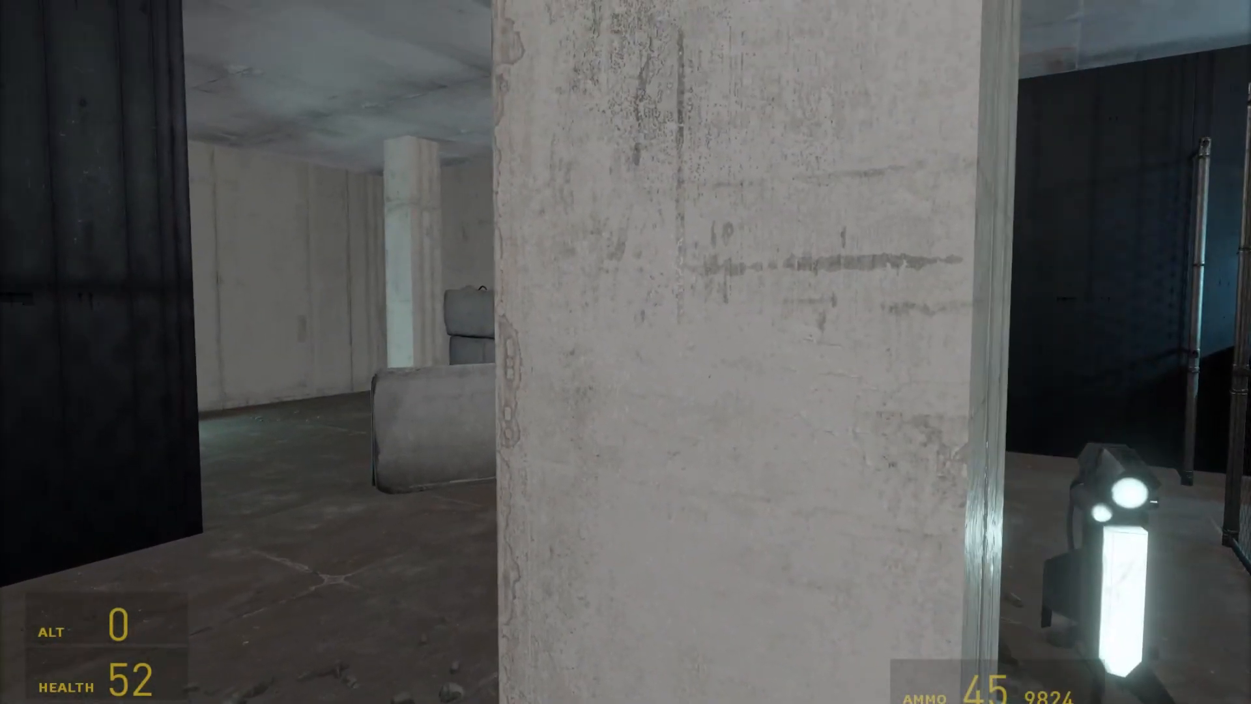
{"action": "key", "text": "a"}
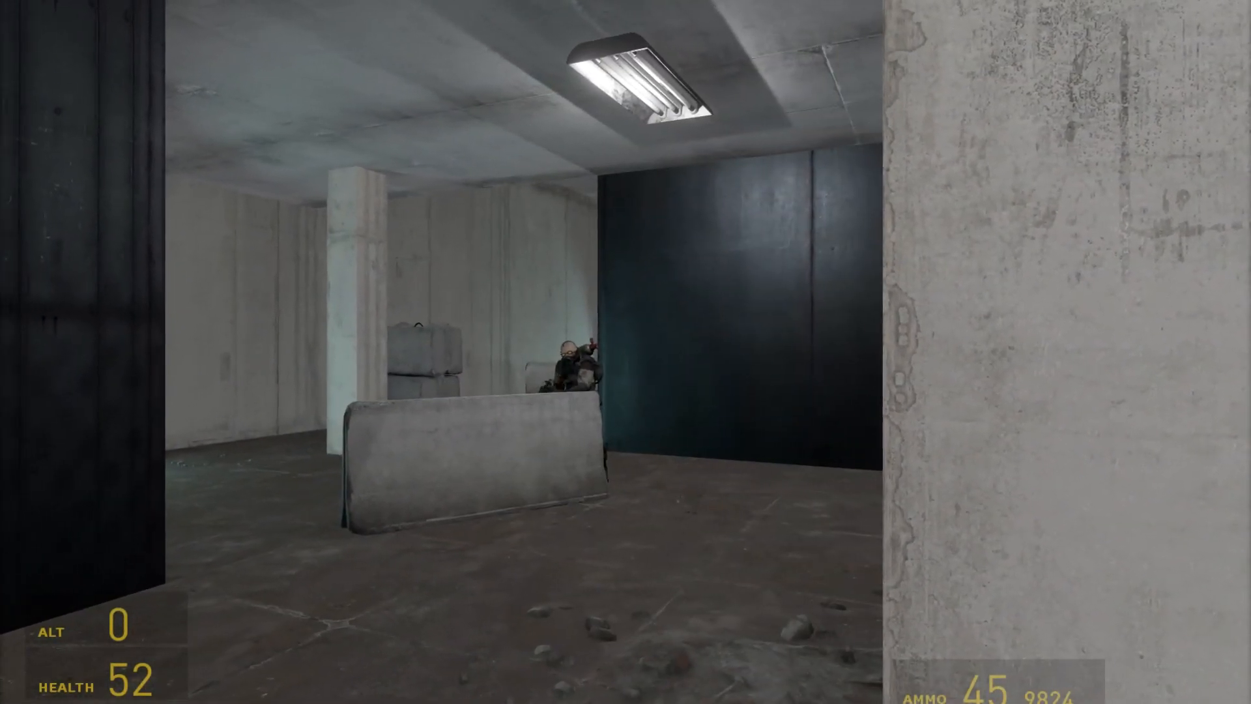
{"action": "key", "text": "d"}
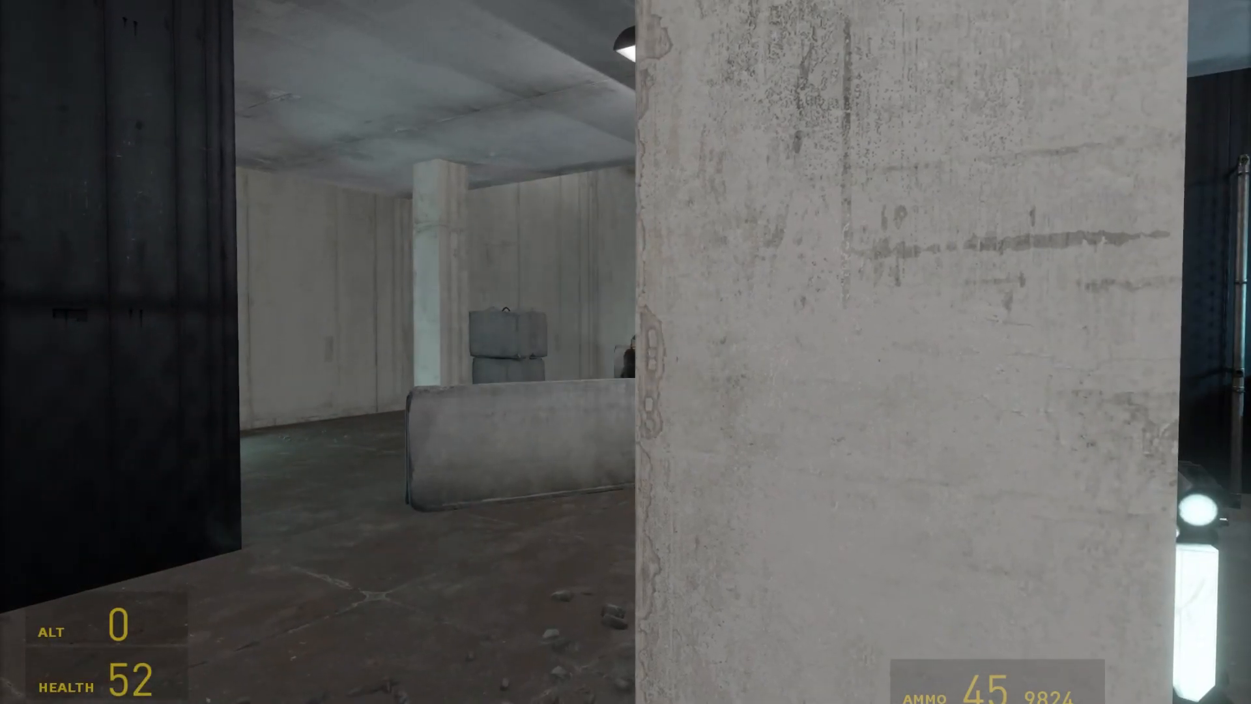
{"action": "key", "text": "w"}
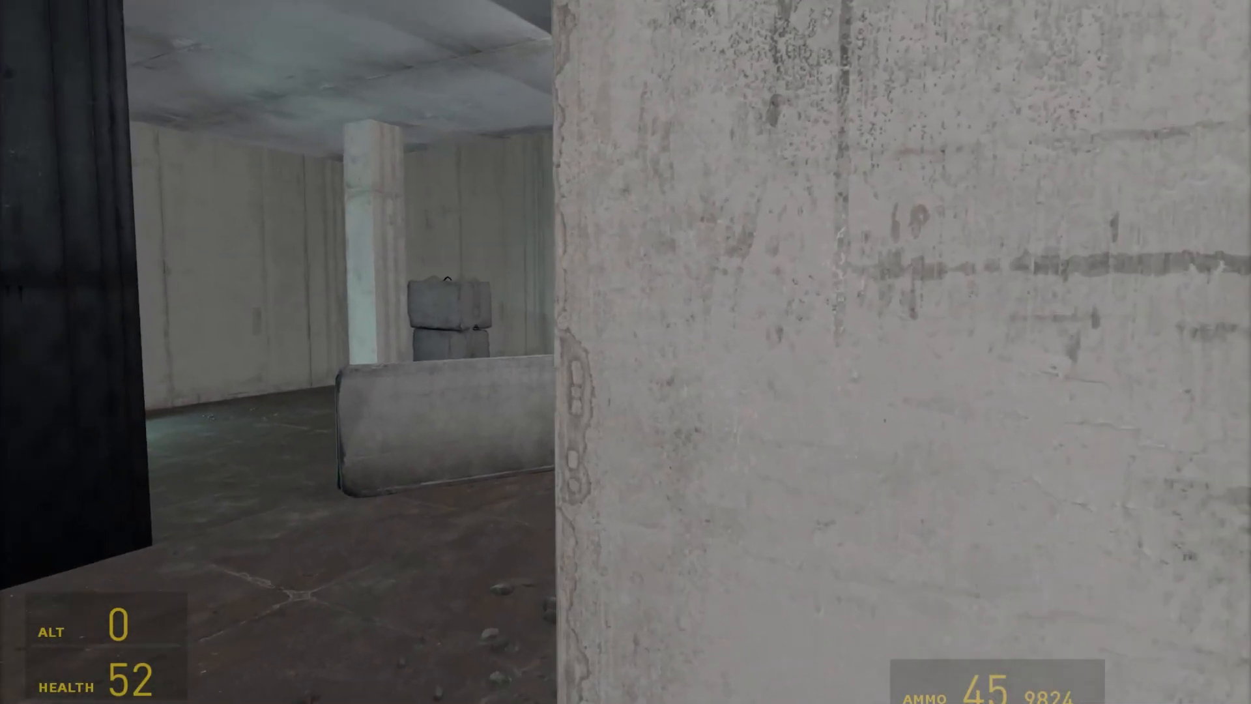
{"action": "key", "text": "a"}
{"action": "key", "text": "d"}
{"action": "key", "text": "a"}
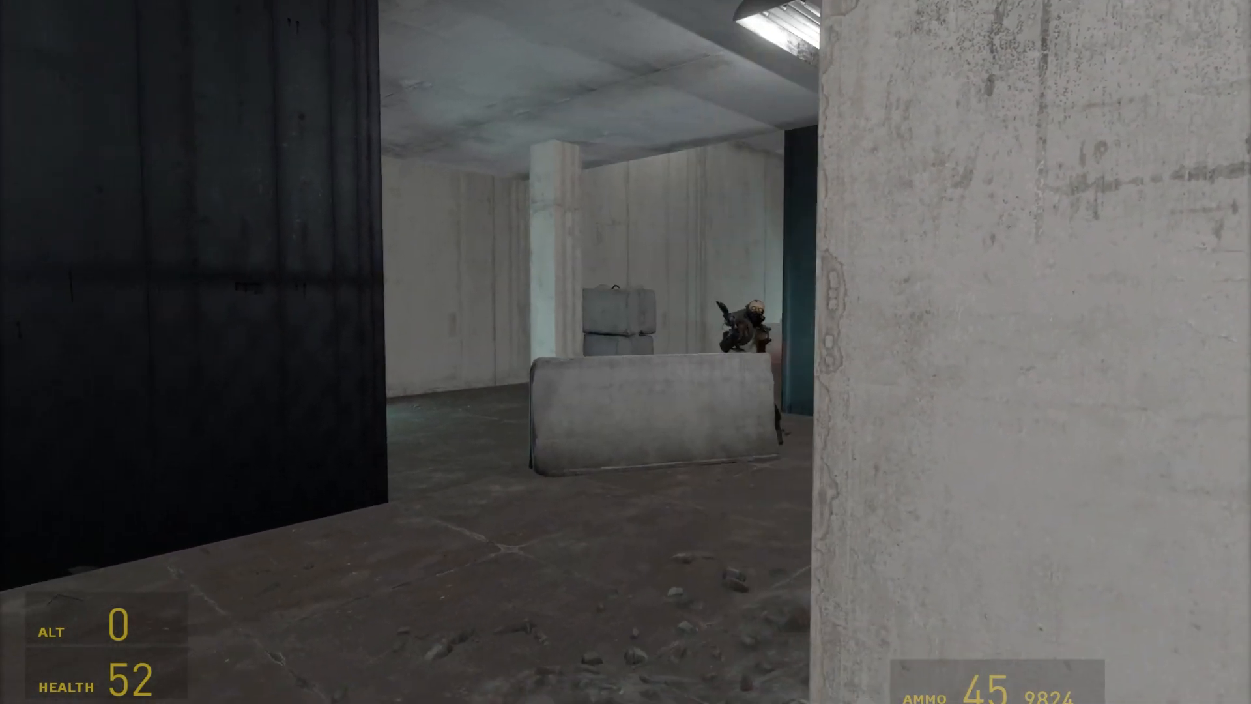
{"action": "key", "text": "d"}
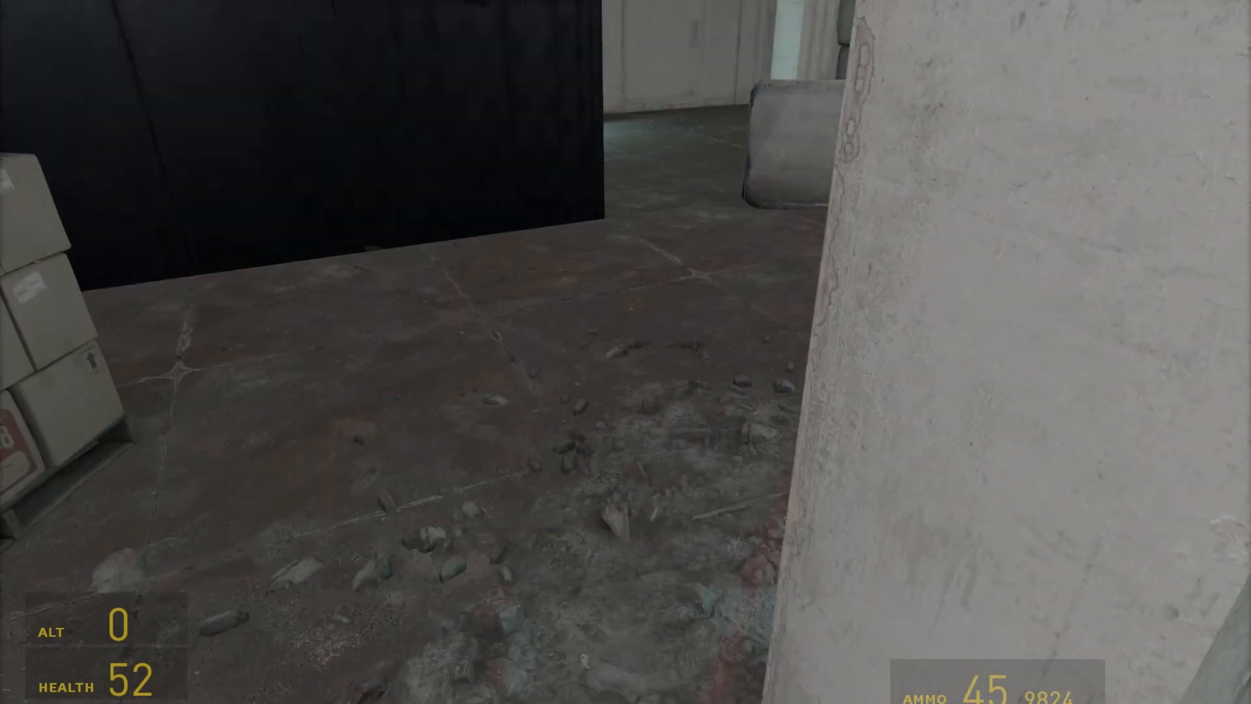
Step: Leave the pillar to check the soldier behind the concrete barrier, and retreat to the area behind the broken window
{"action": "key", "text": "w"}
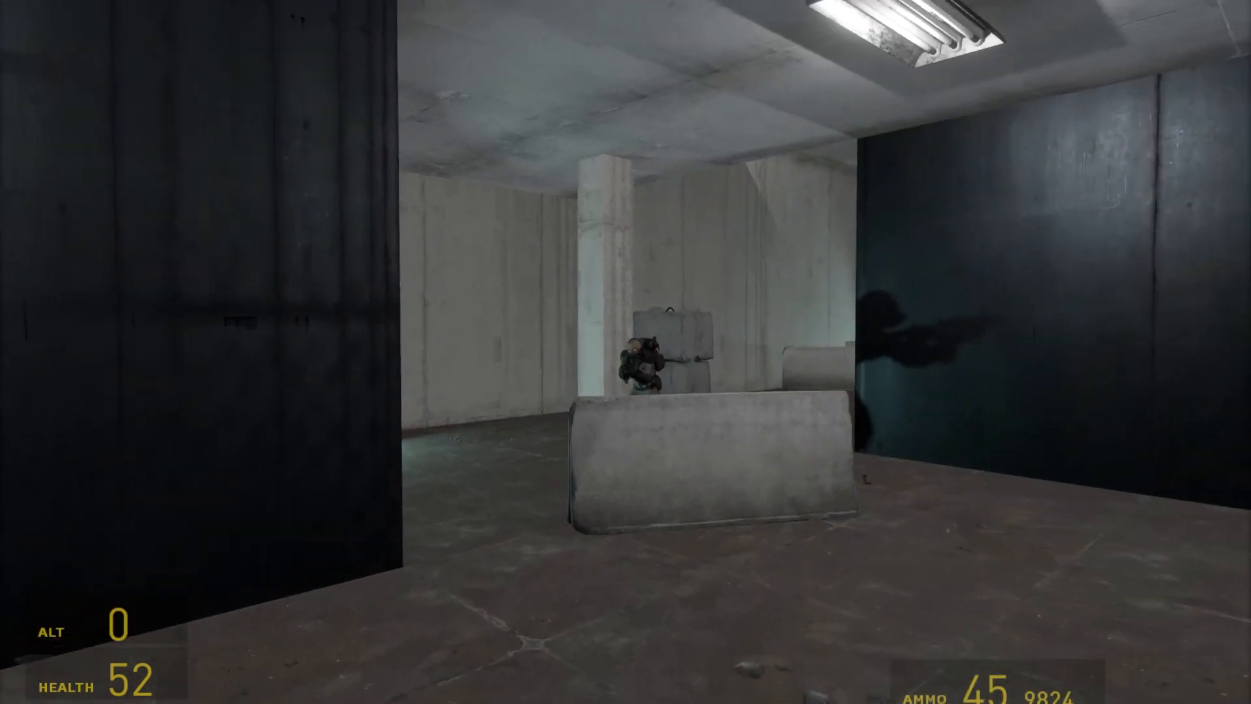
{"action": "key", "text": "s"}
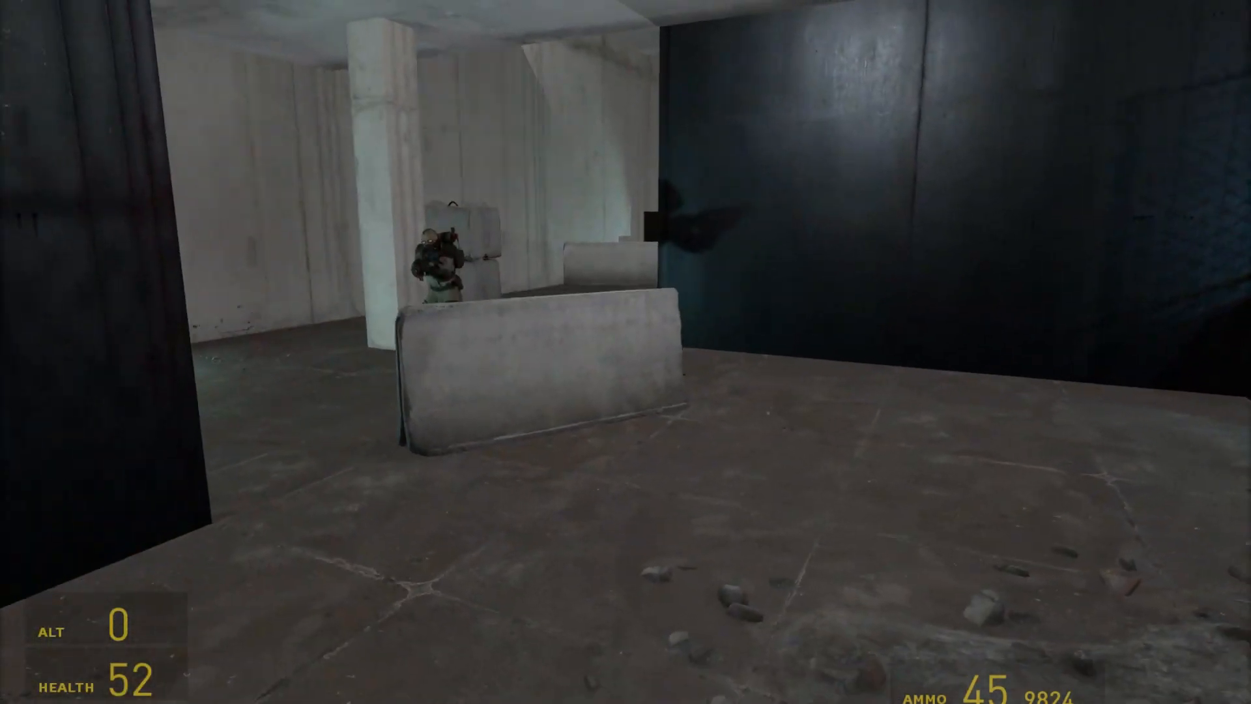
{"action": "key", "text": "s"}
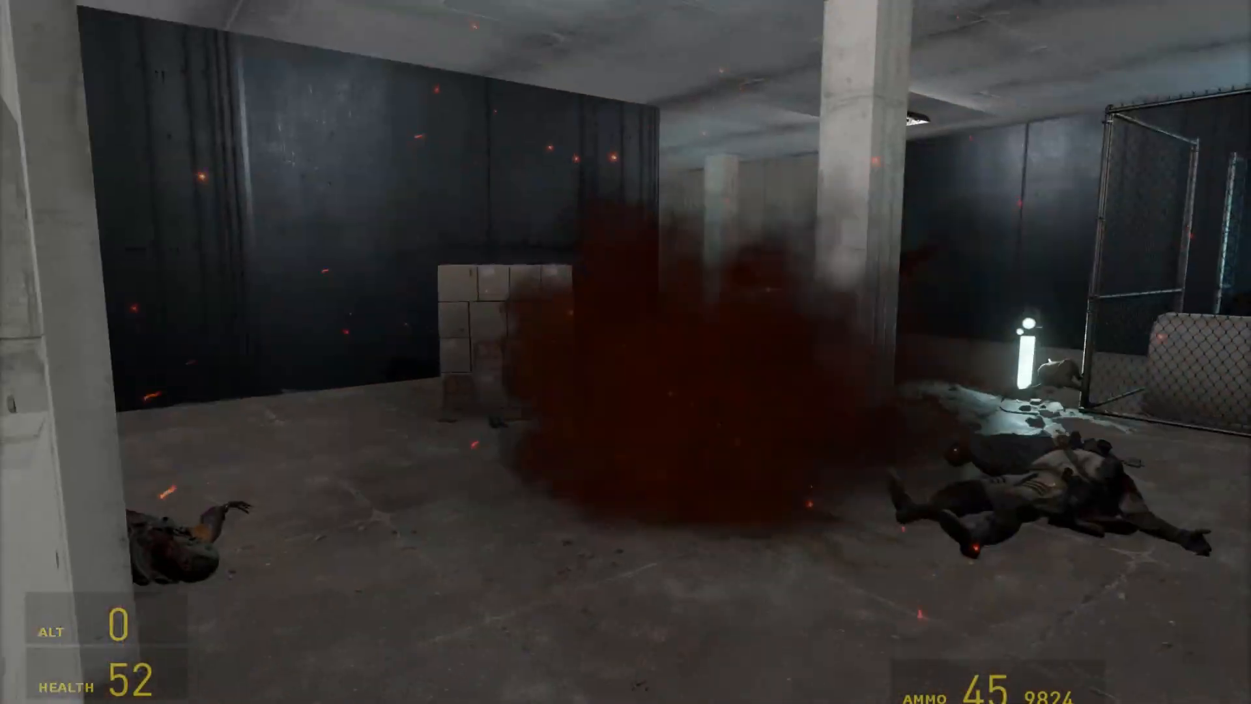
{"action": "key", "text": "s"}
{"action": "key", "text": "a"}
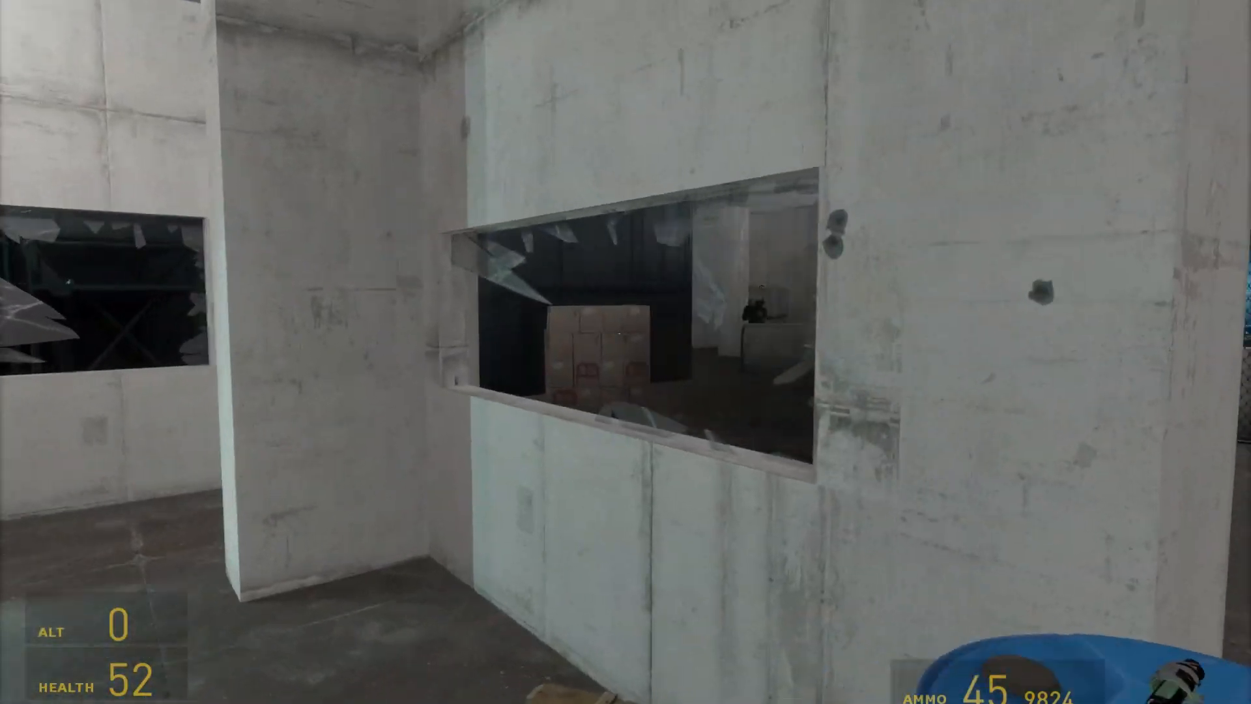
Step: Peek from side to side through the broken window to observe the soldier waiting beside the concrete barrier
{"action": "key", "text": "w"}
{"action": "key", "text": "d"}
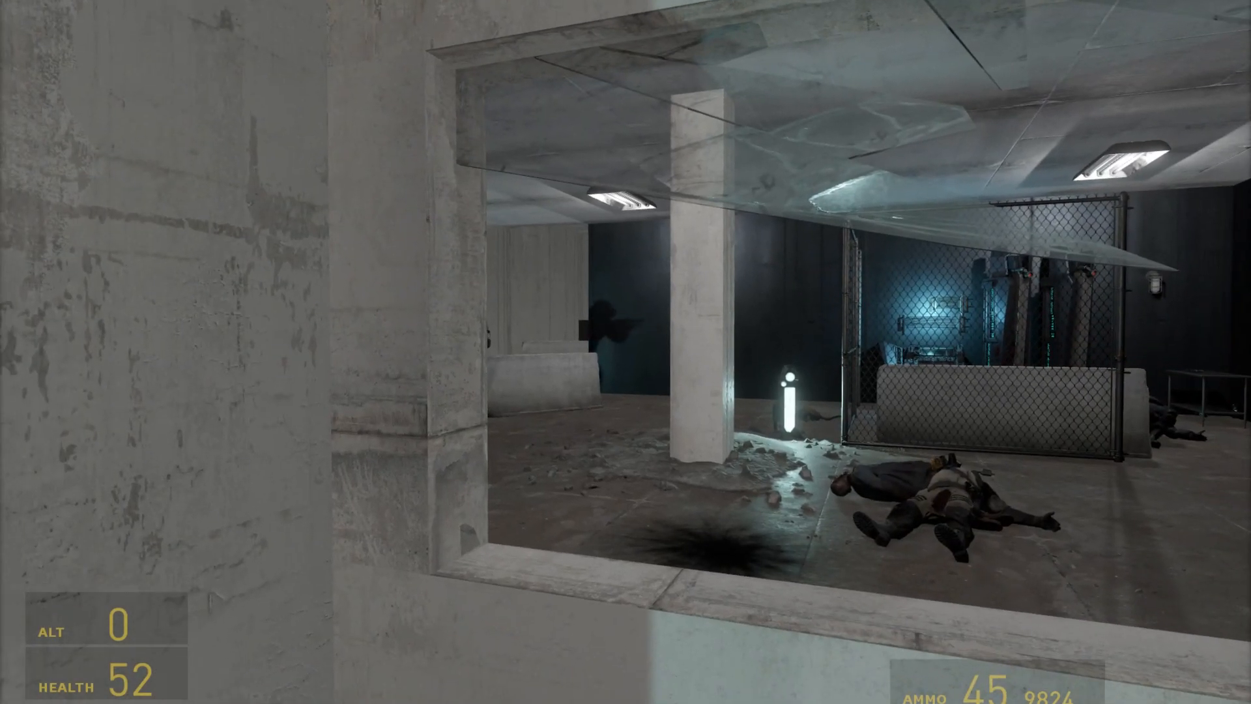
{"action": "key", "text": "a"}
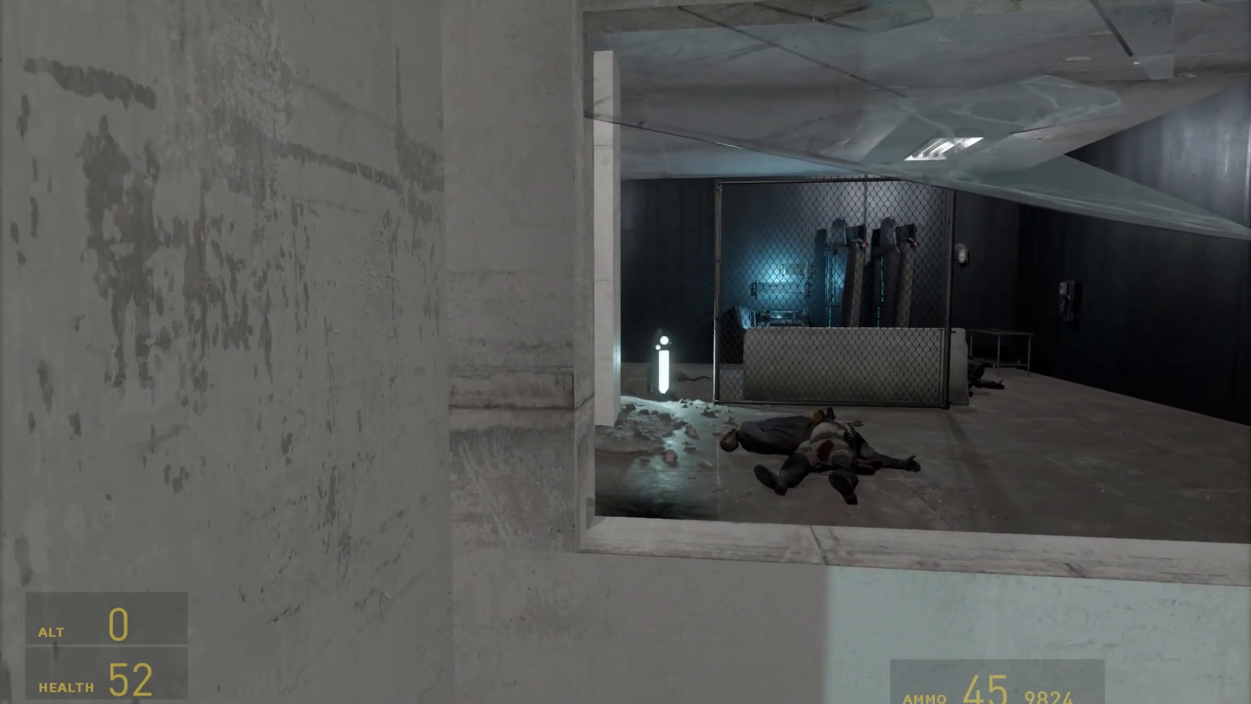
{"action": "key", "text": "d"}
{"action": "key", "text": "a"}
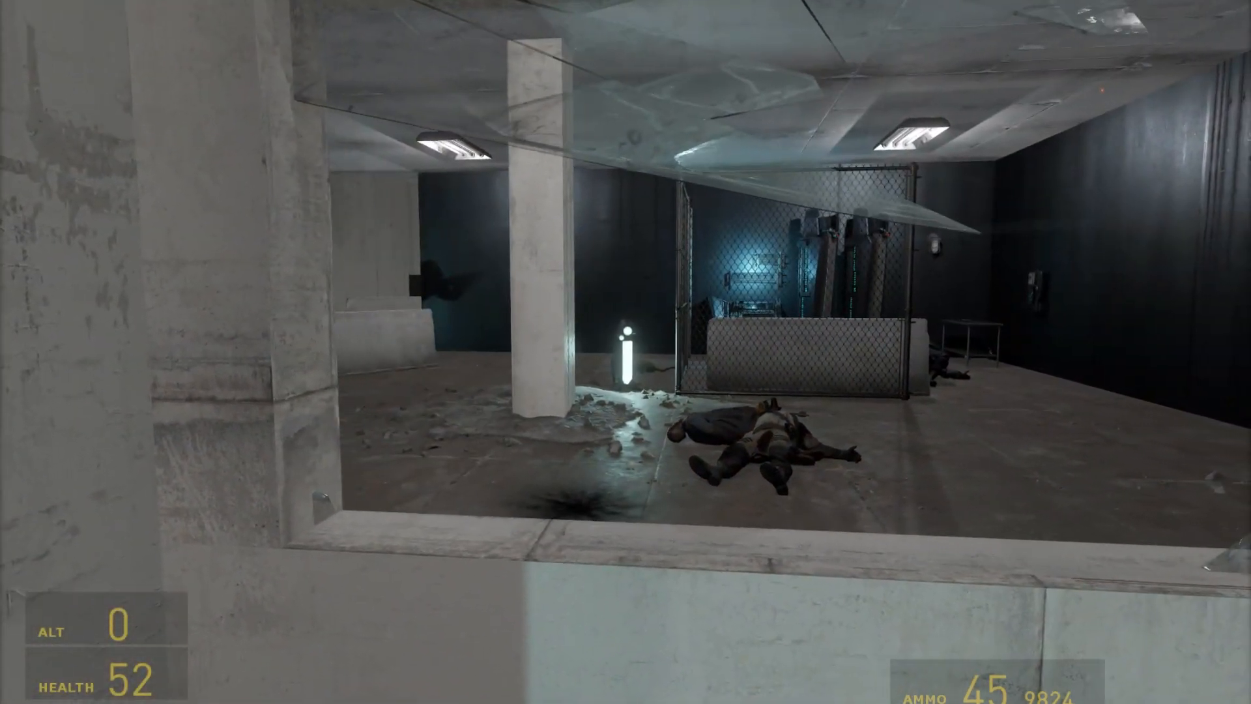
{"action": "key", "text": "d"}
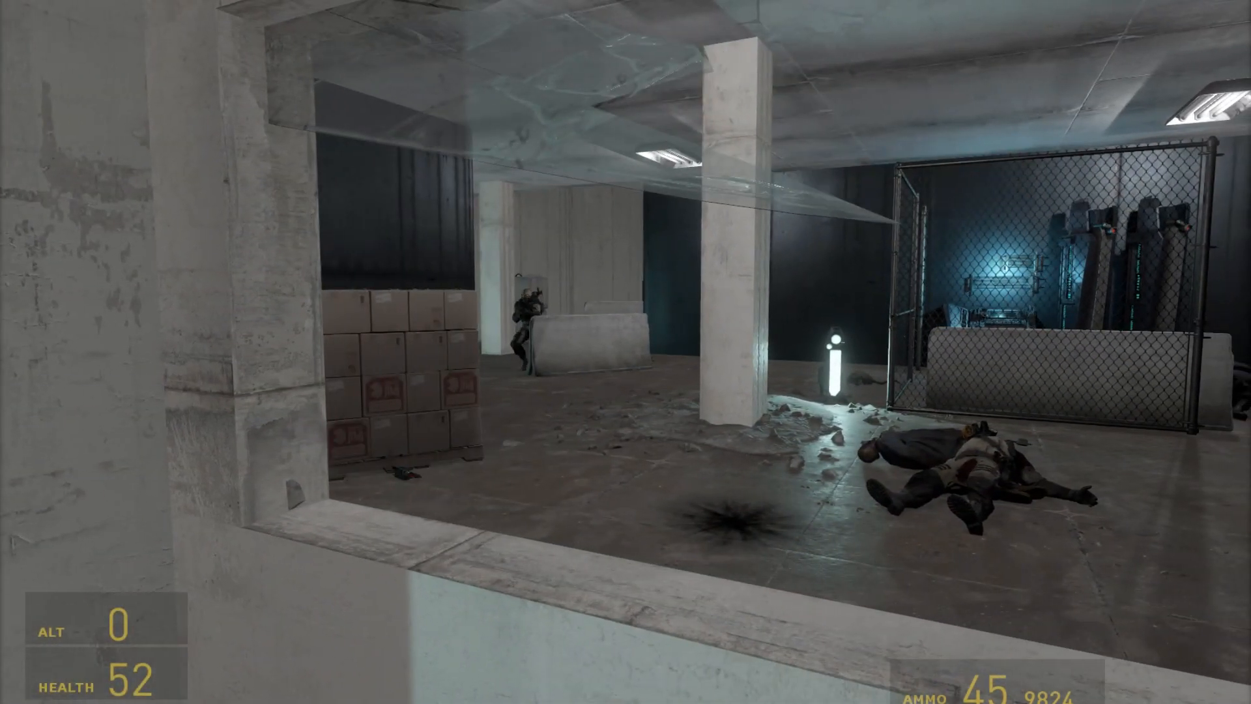
{"action": "key", "text": "a"}
Step: Advance past the stacked boxes, shoot the soldier at the concrete barrier and reload the weapon
{"action": "key", "text": "w"}
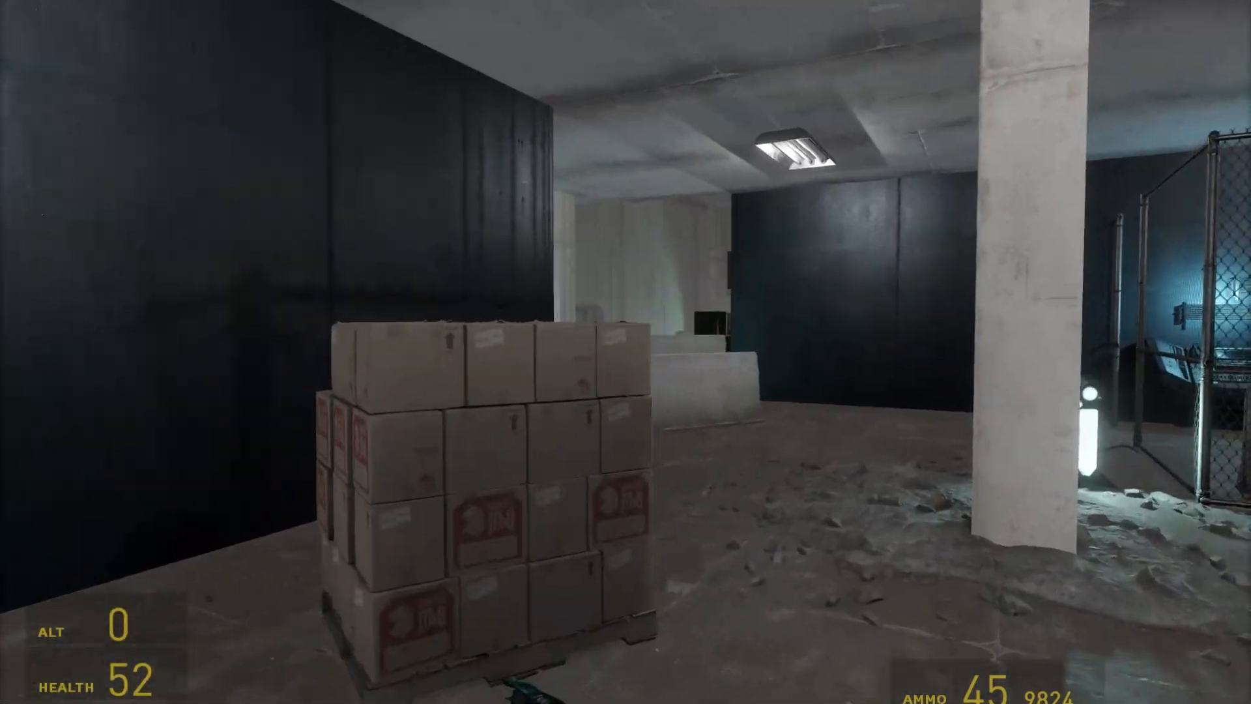
{"action": "key", "text": "d"}
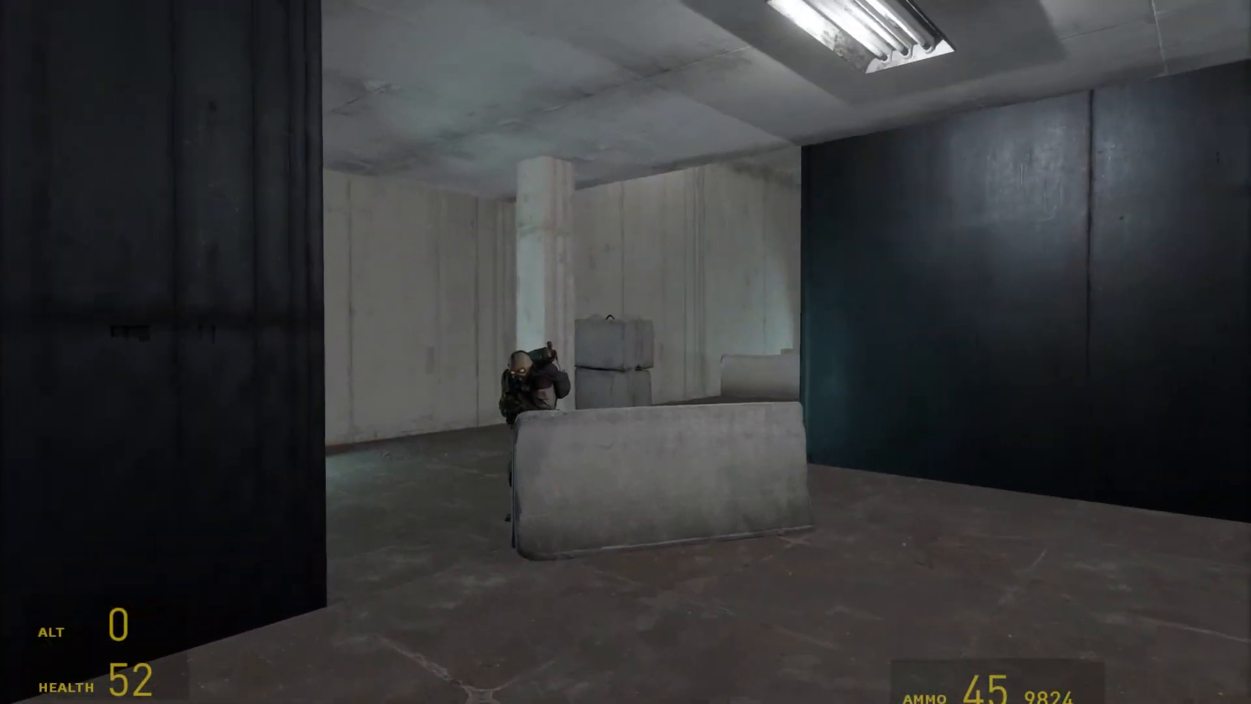
{"action": "left_click", "coordinate": [625, 353]}
{"action": "key", "text": "r"}
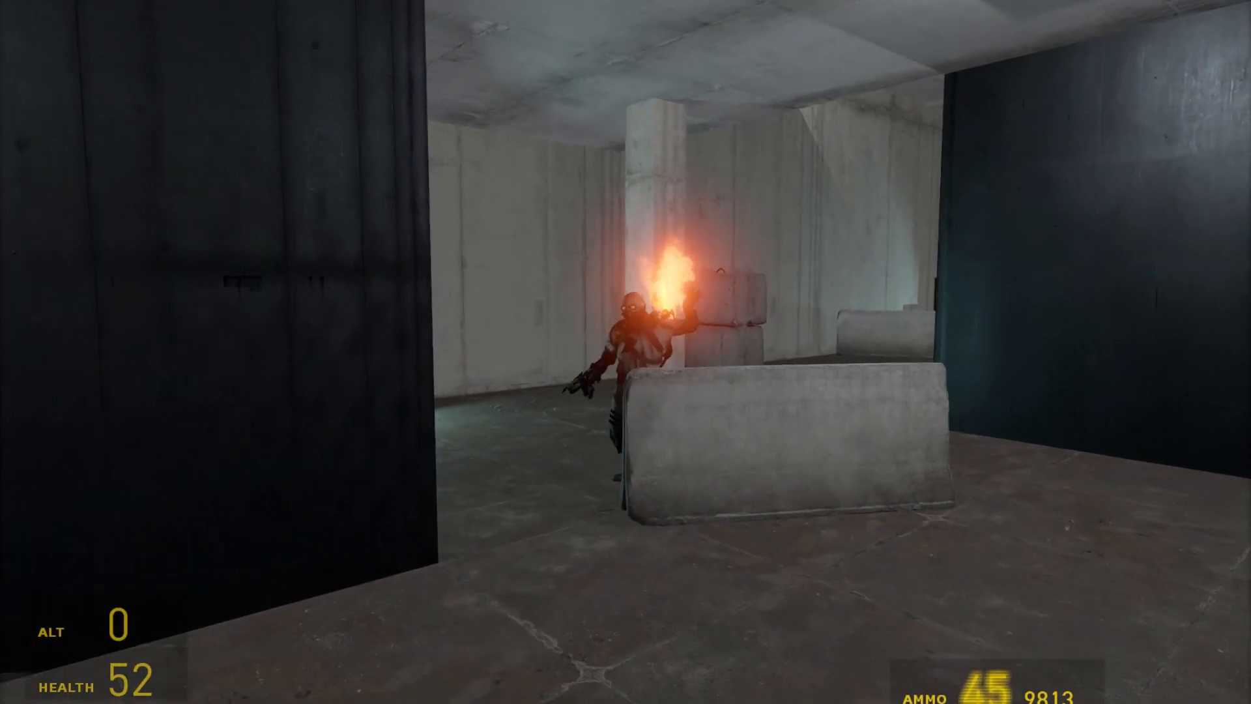
{"action": "key", "text": "s"}
Step: Walk through the room past the windowed wall, shelves and stacked boxes to review the layout up to the concrete barrier
{"action": "key", "text": "w"}
{"action": "key", "text": "w"}
{"action": "key", "text": "w"}
{"action": "key", "text": "w"}
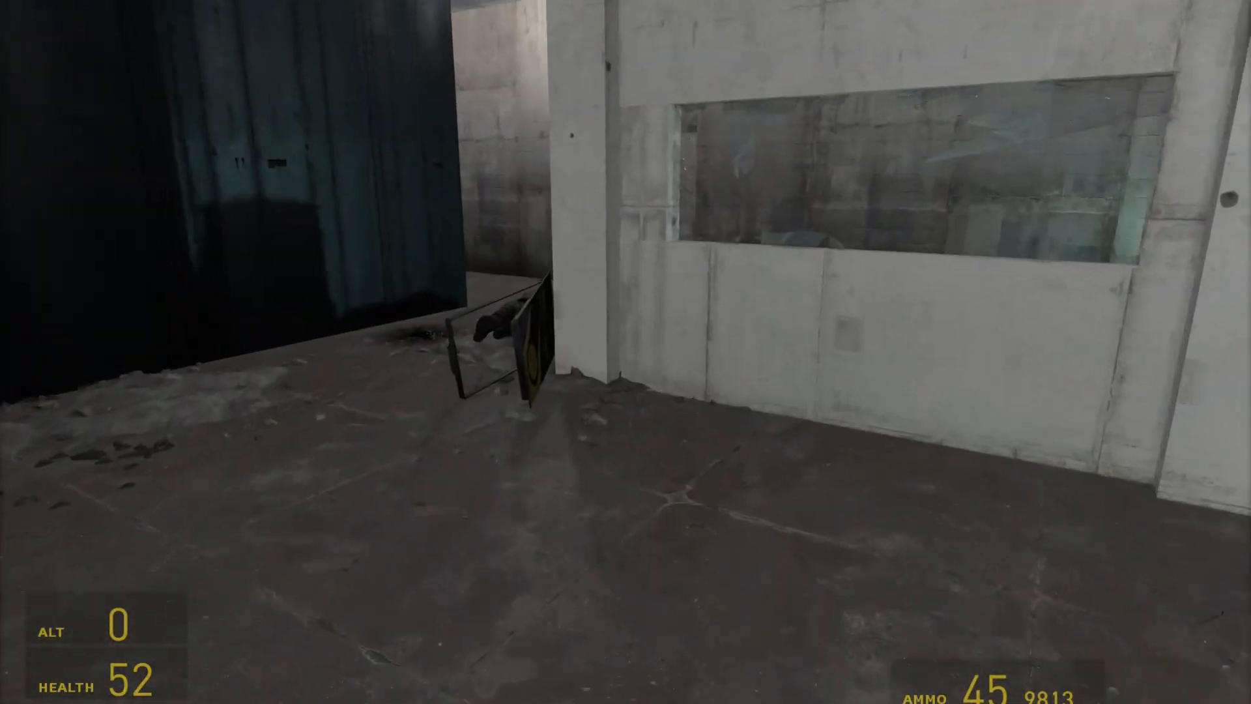
{"action": "key", "text": "w"}
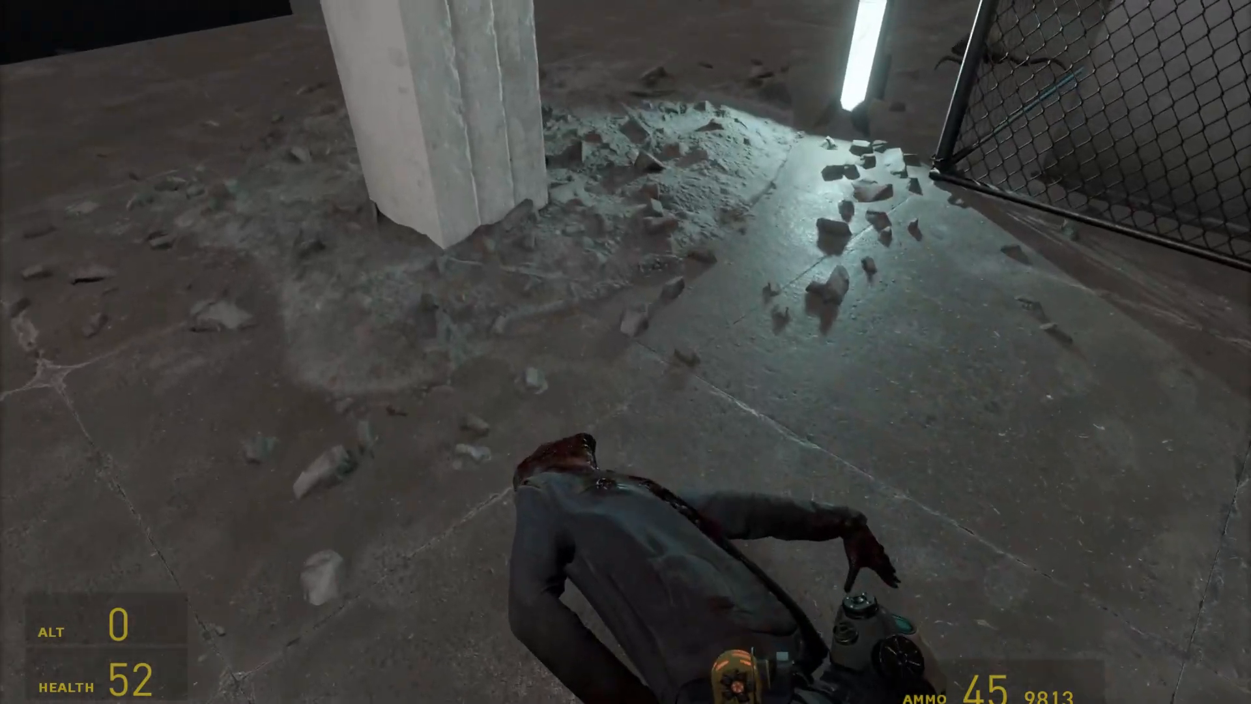
{"action": "key", "text": "w"}
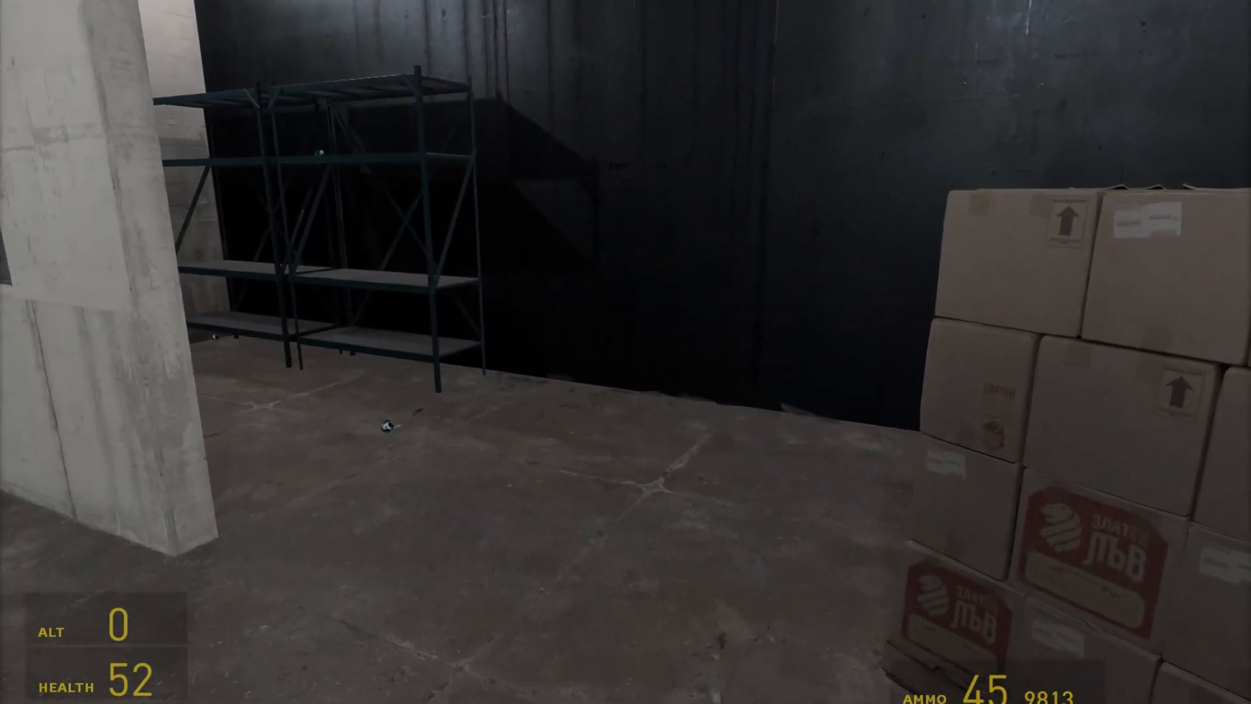
{"action": "key", "text": "w"}
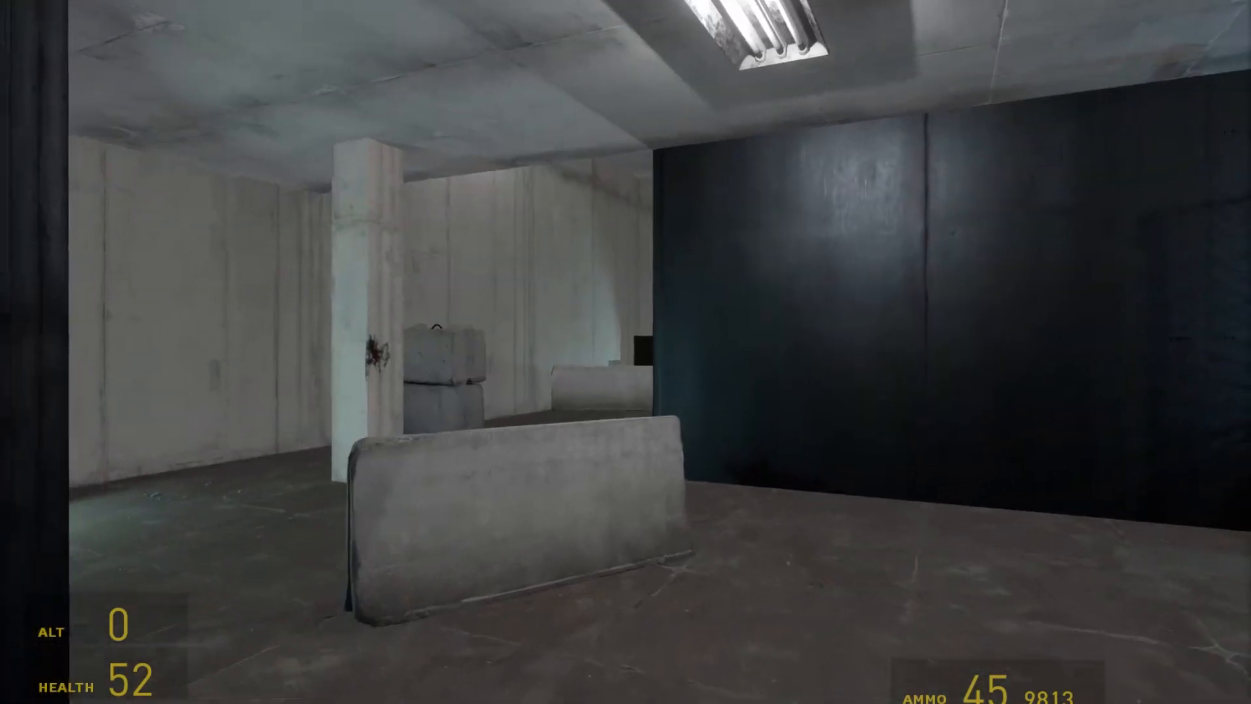
{"action": "key", "text": "w"}
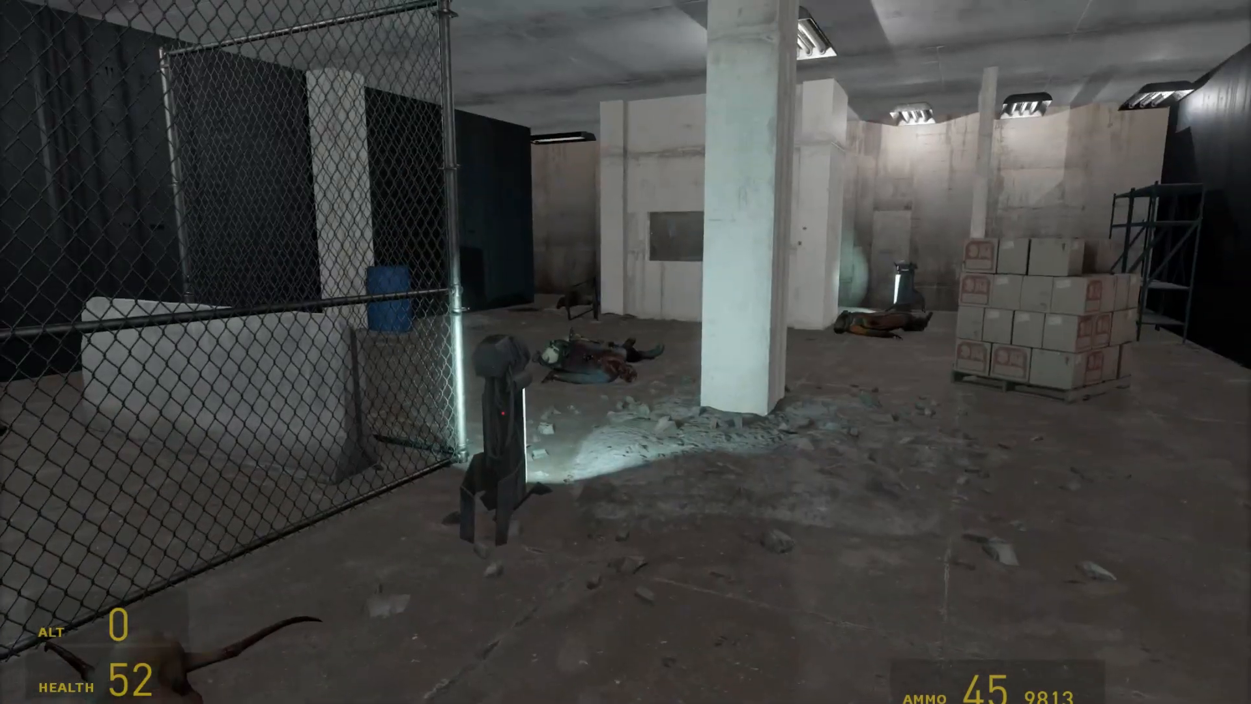
Step: Inspect the fenced enclosure with its concrete barrier and continue to the blue barrel beside the windowed wall
{"action": "key", "text": "w"}
{"action": "key", "text": "w"}
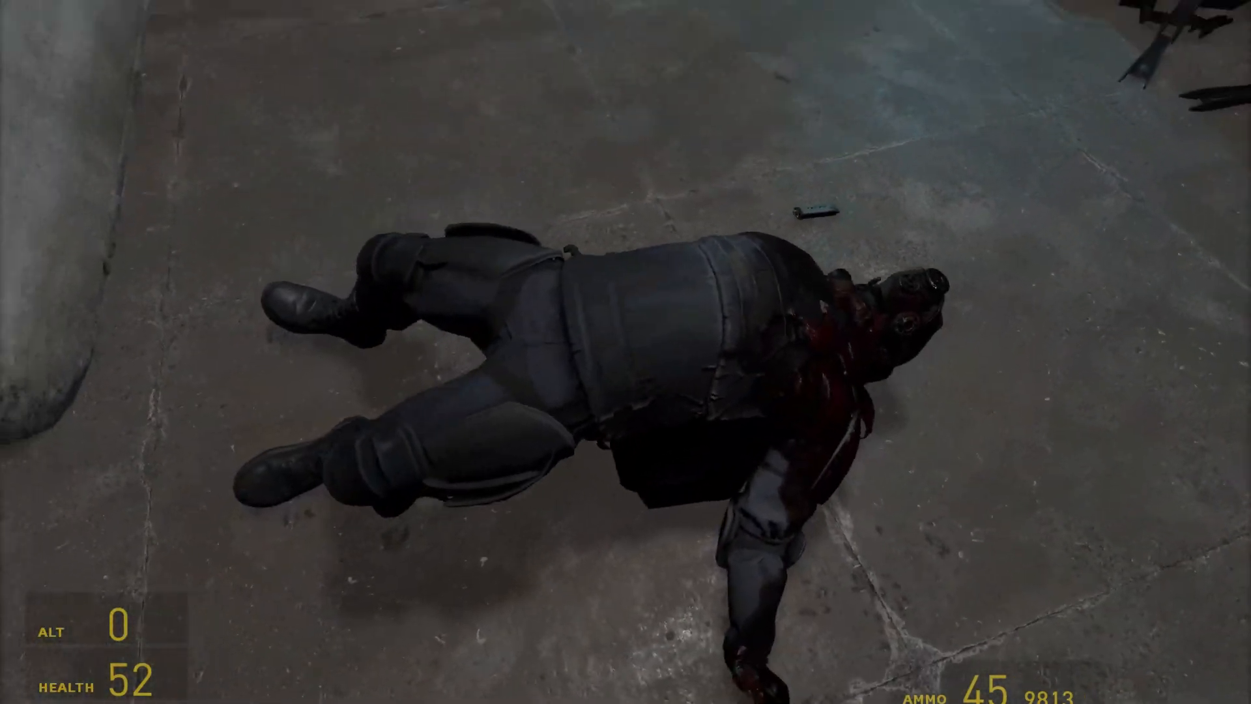
{"action": "key", "text": "w"}
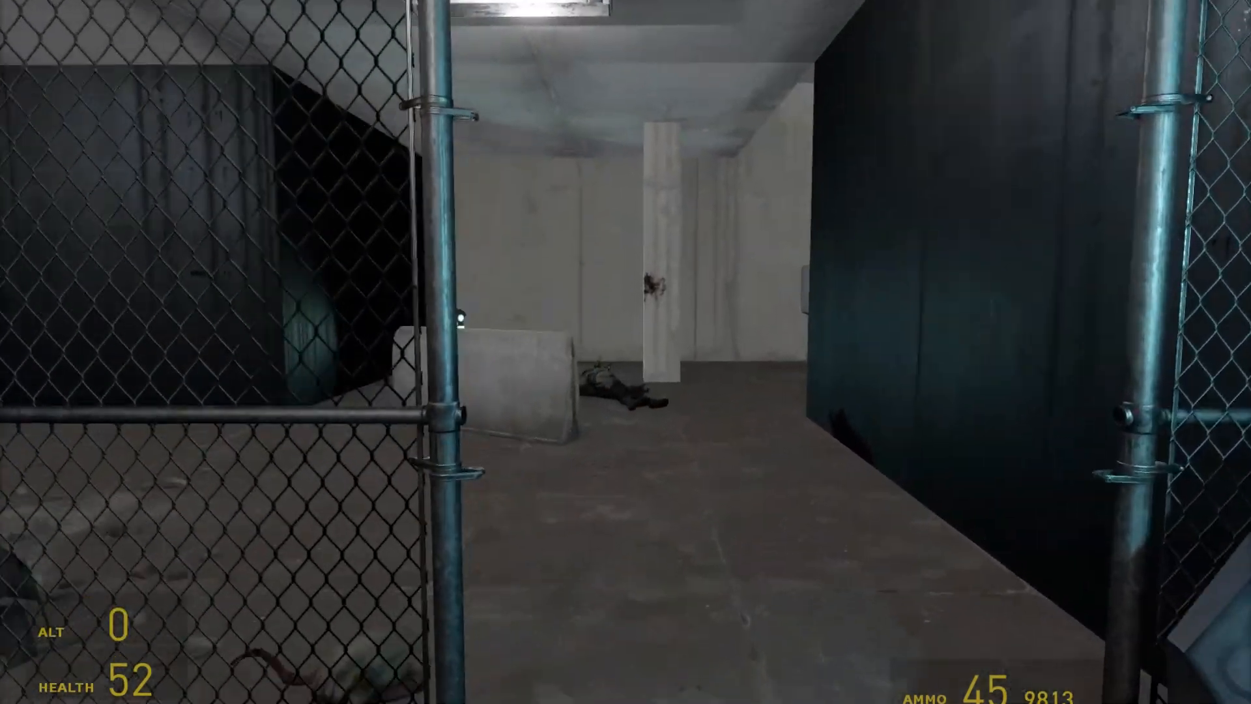
{"action": "key", "text": "w"}
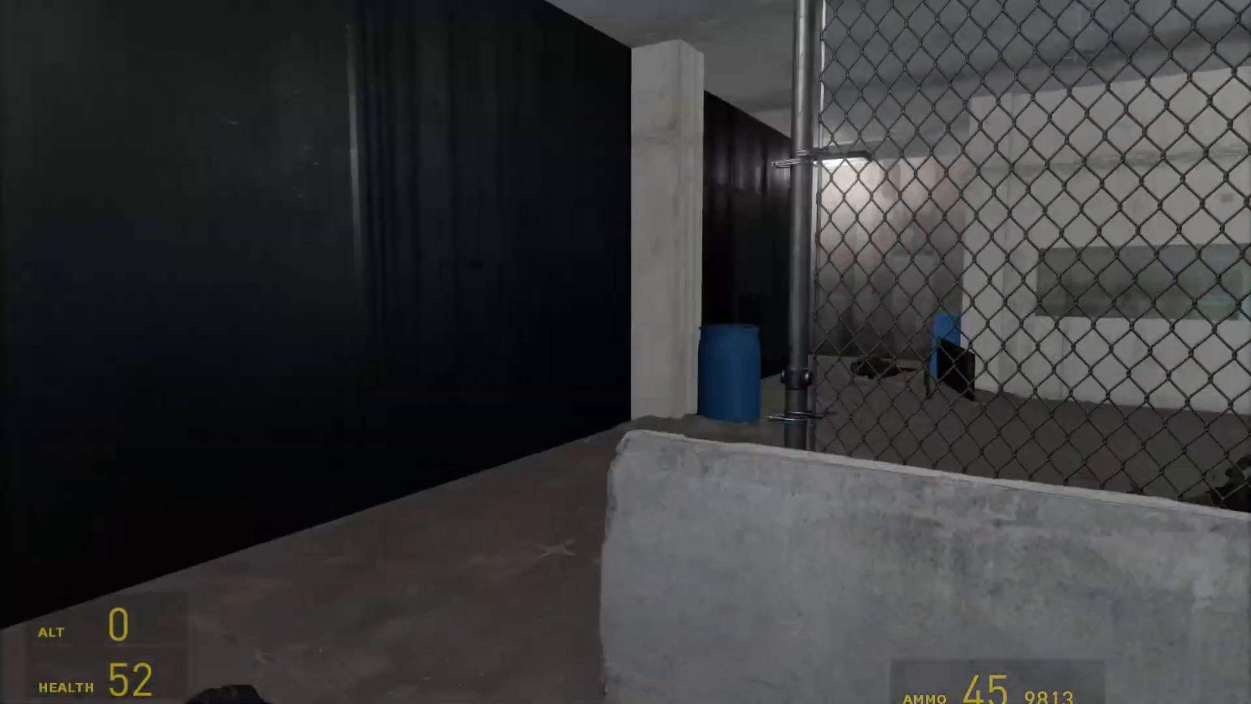
{"action": "key", "text": "w"}
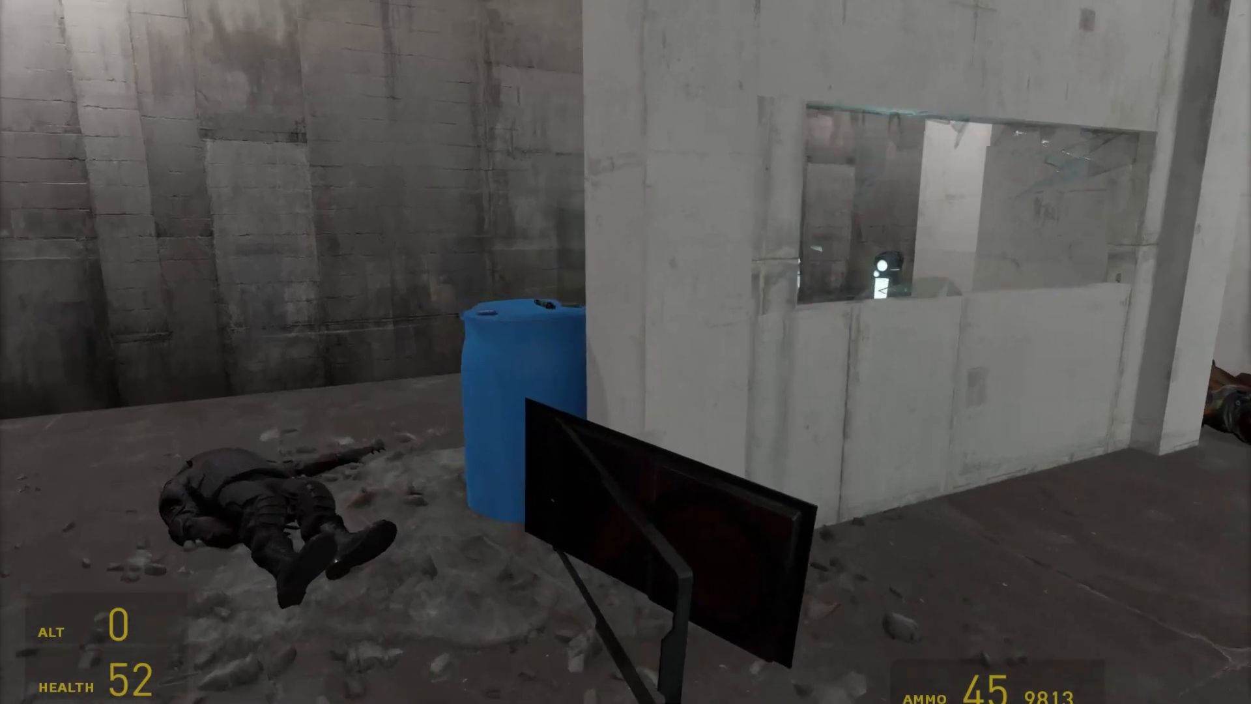
Step: Loop around the windowed wall and past the stacked boxes and fence to examine the area behind the far concrete barrier
{"action": "key", "text": "w"}
{"action": "key", "text": "w"}
{"action": "key", "text": "s"}
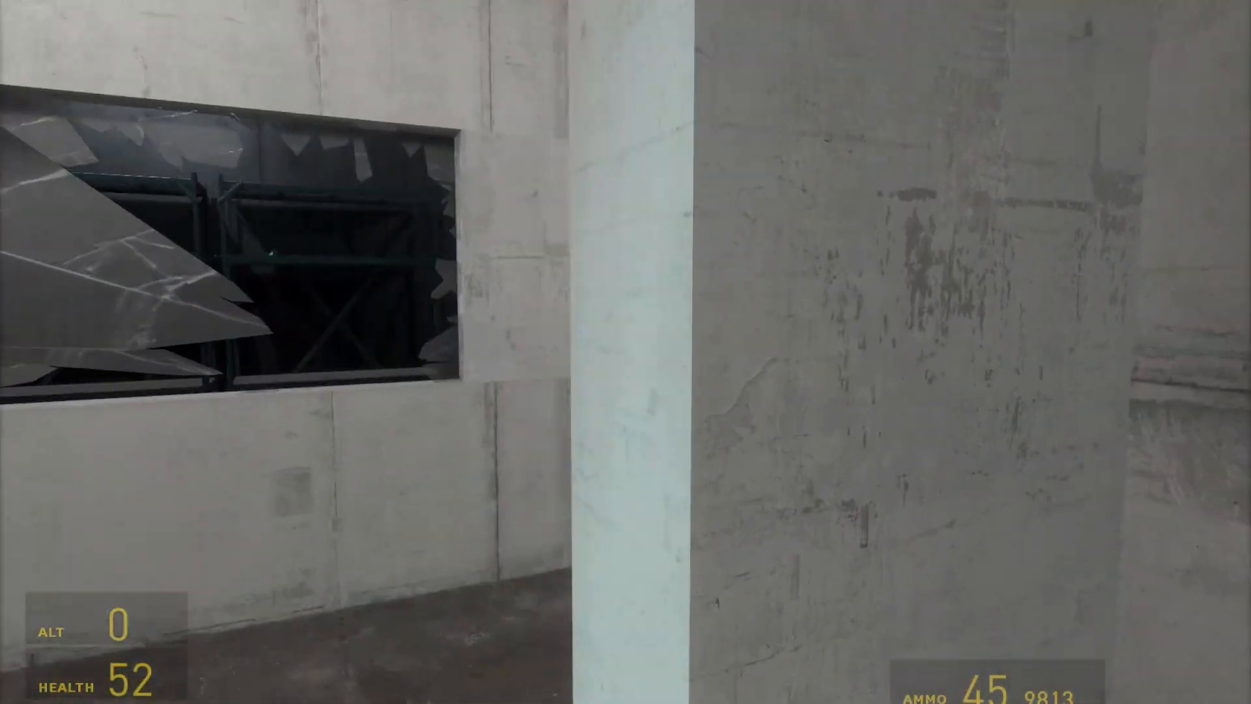
{"action": "key", "text": "w"}
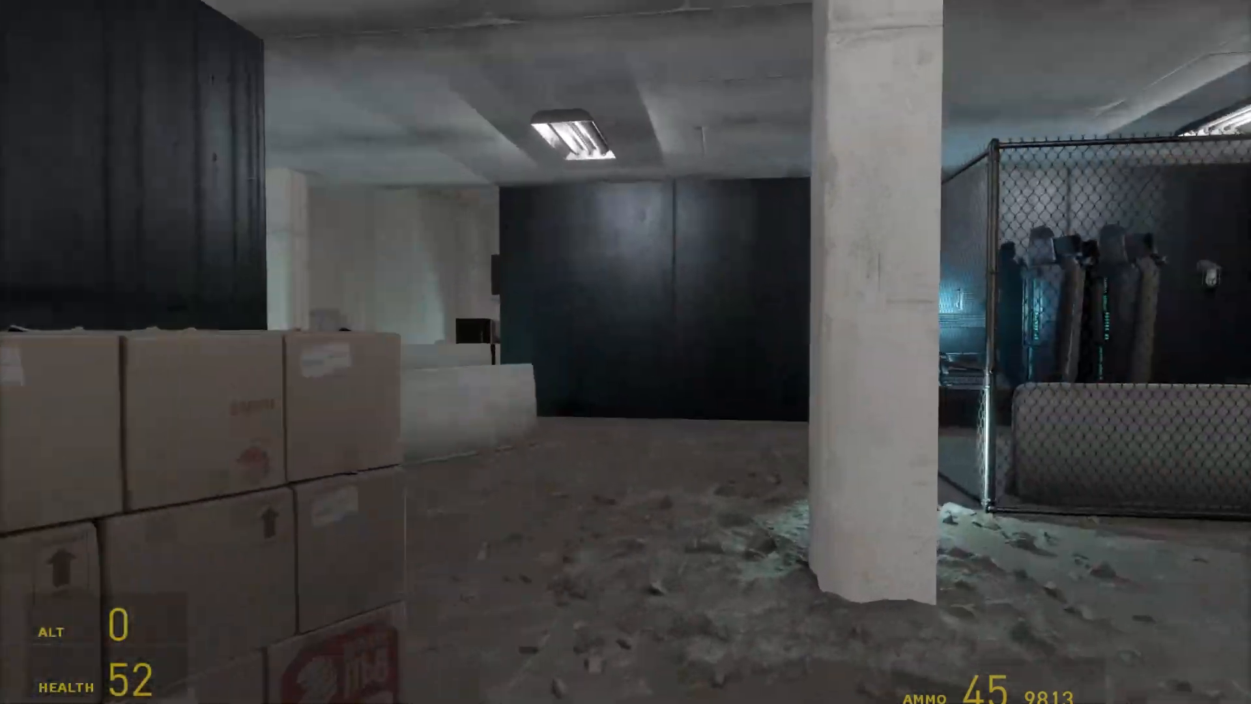
{"action": "key", "text": "w"}
{"action": "key", "text": "w"}
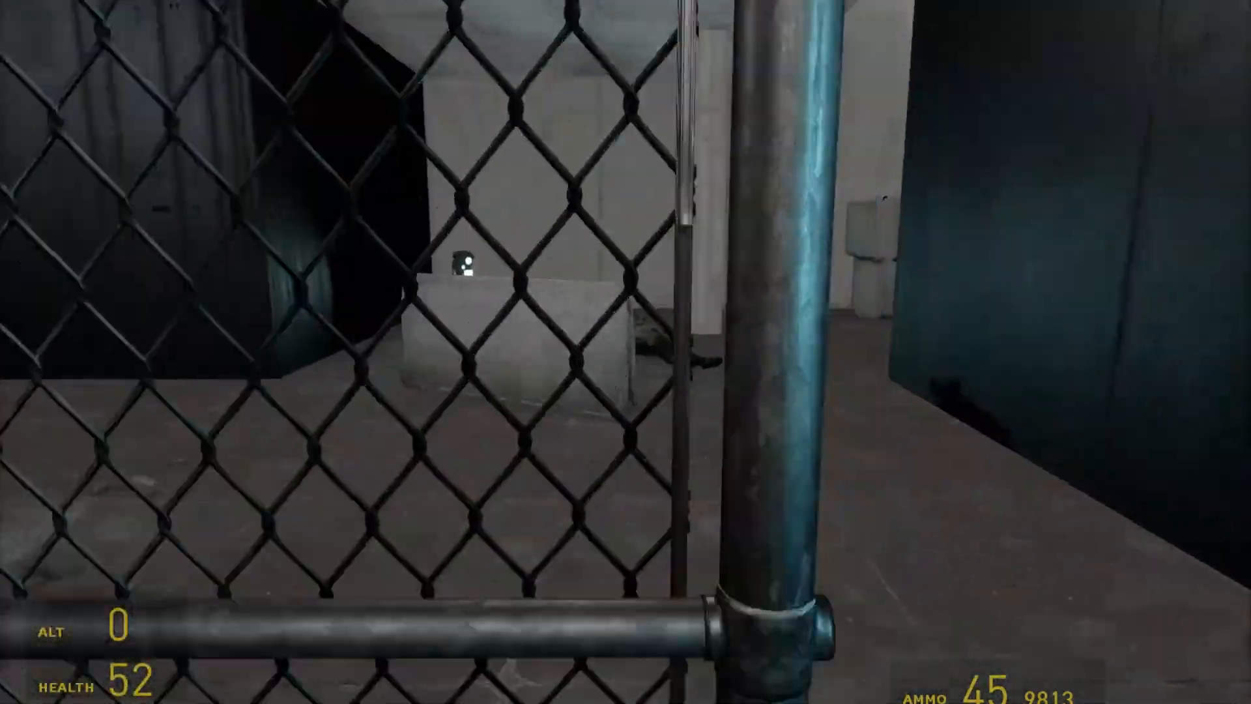
{"action": "key", "text": "w"}
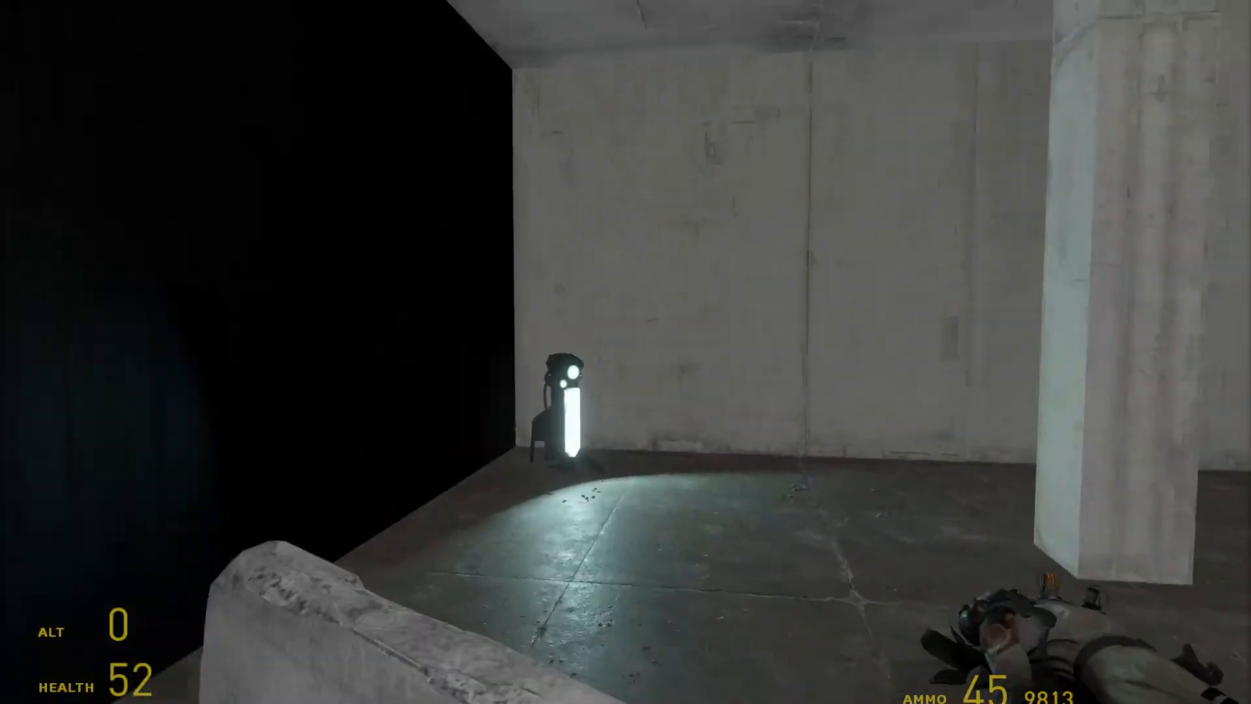
Step: Examine the cover along the route from the metal shelves past the boxes, pillar and fence to the dead soldier
{"action": "key", "text": "w"}
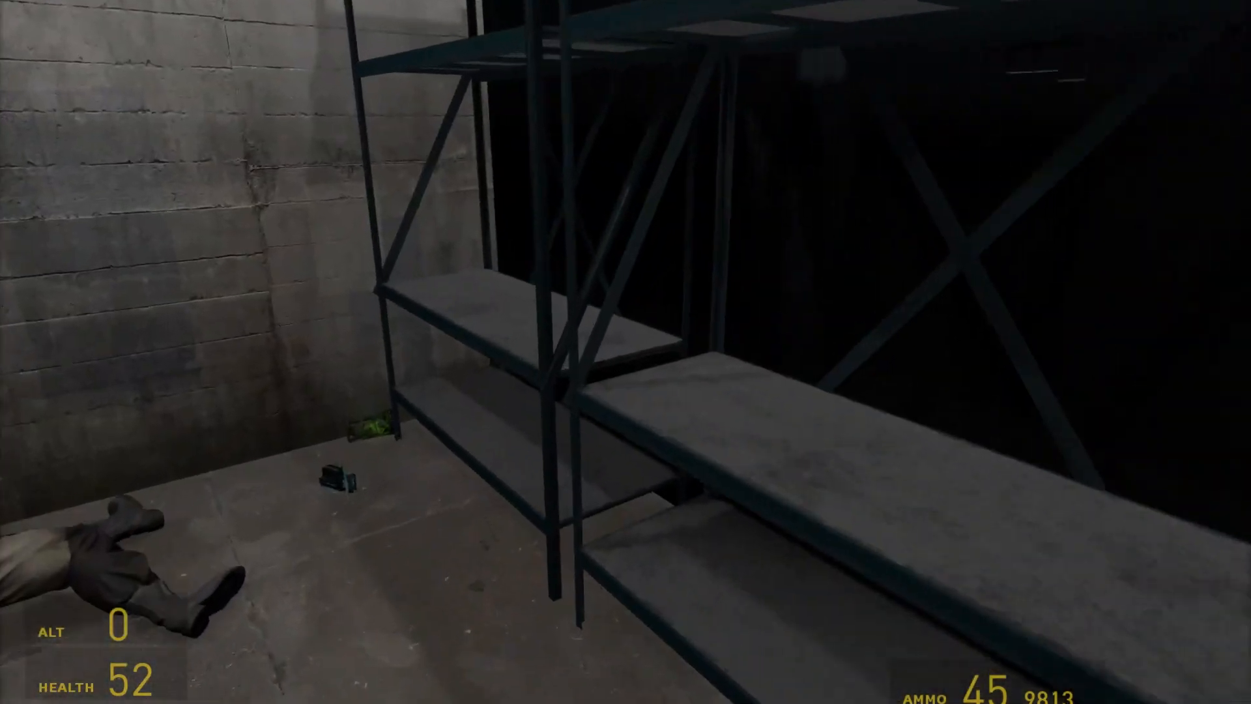
{"action": "key", "text": "w"}
{"action": "key", "text": "w"}
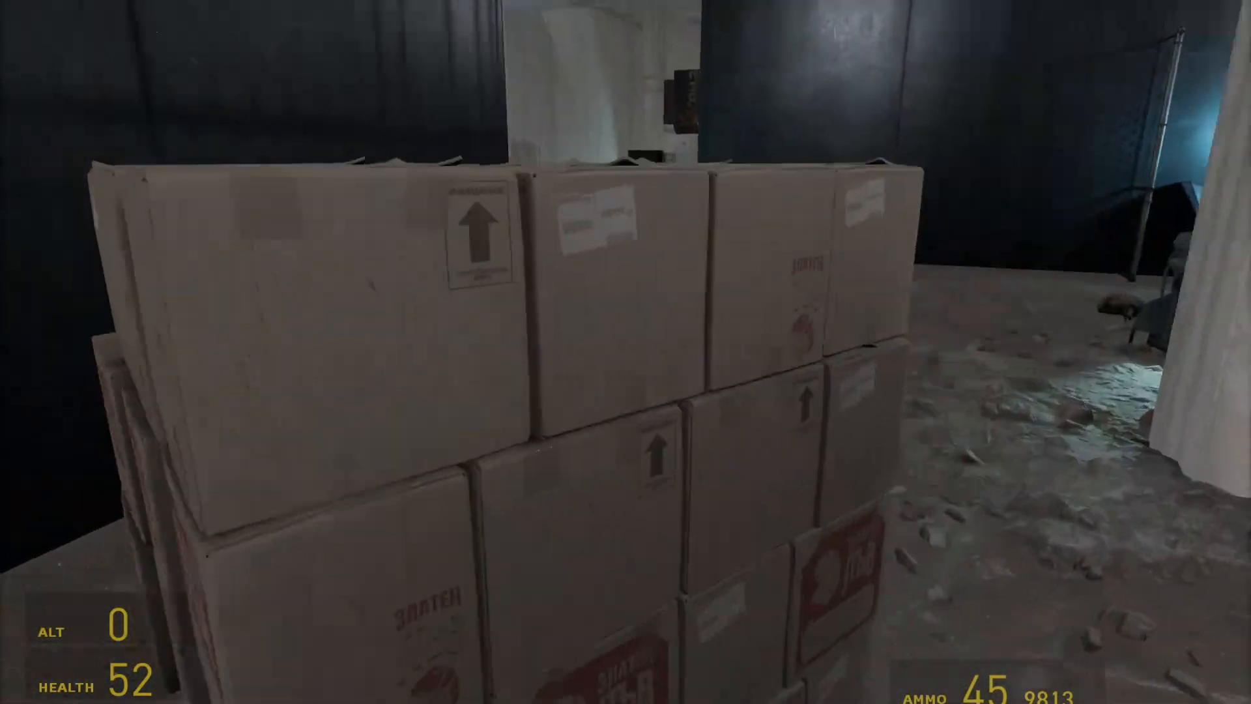
{"action": "key", "text": "w"}
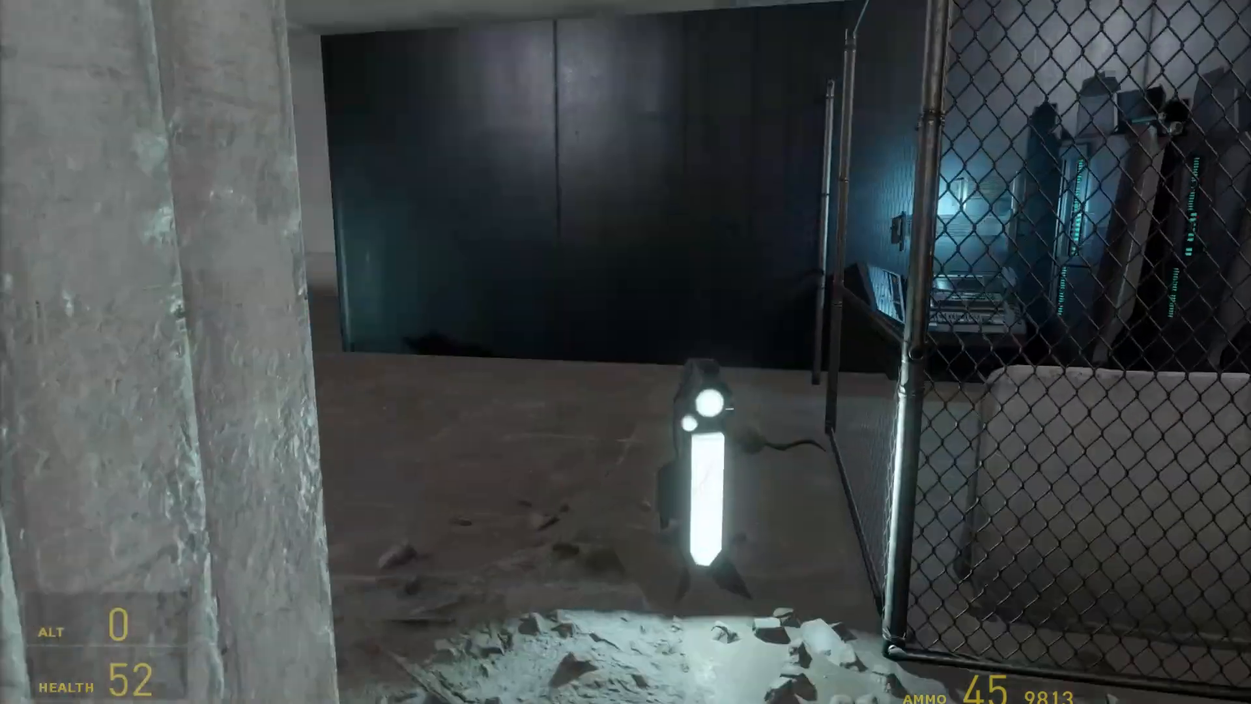
{"action": "key", "text": "w"}
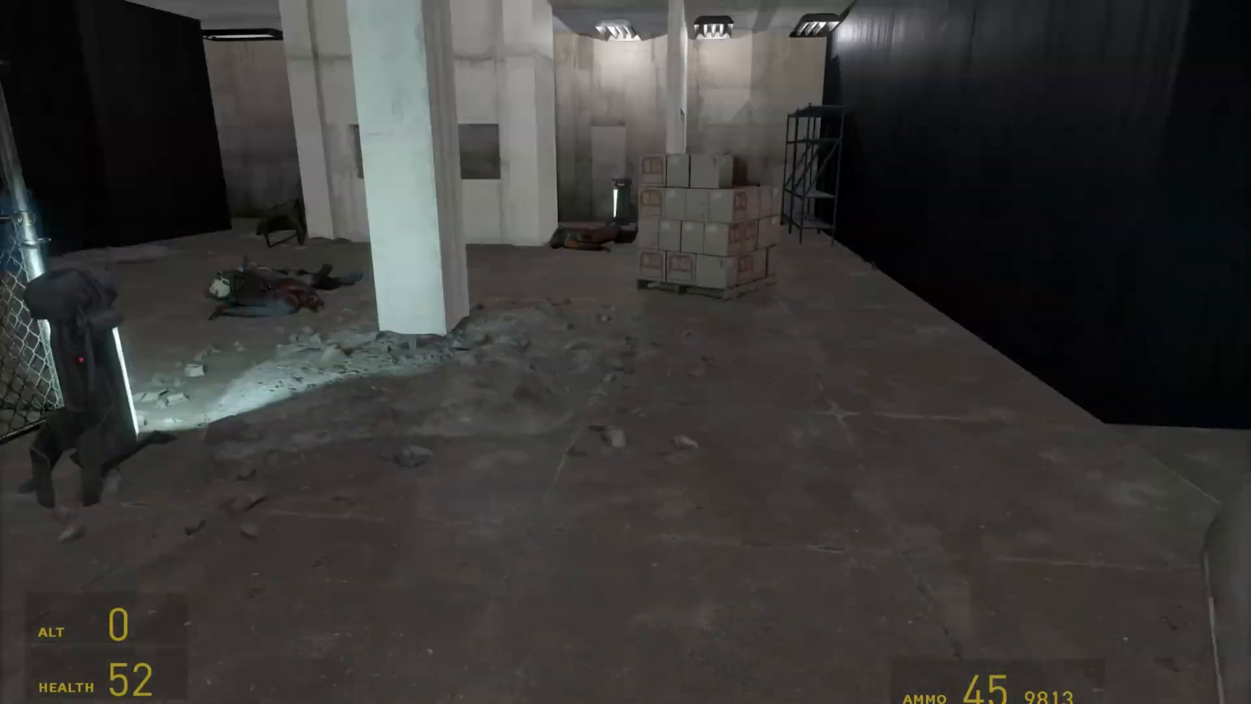
{"action": "key", "text": "w"}
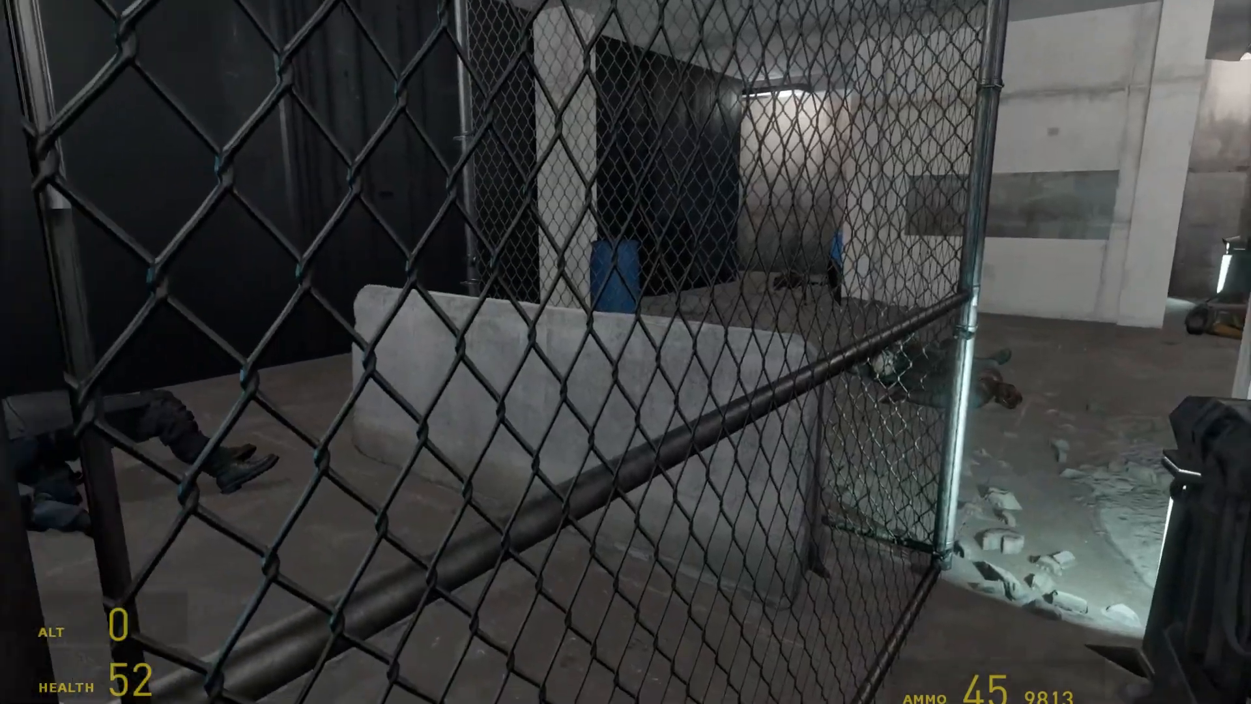
{"action": "key", "text": "w"}
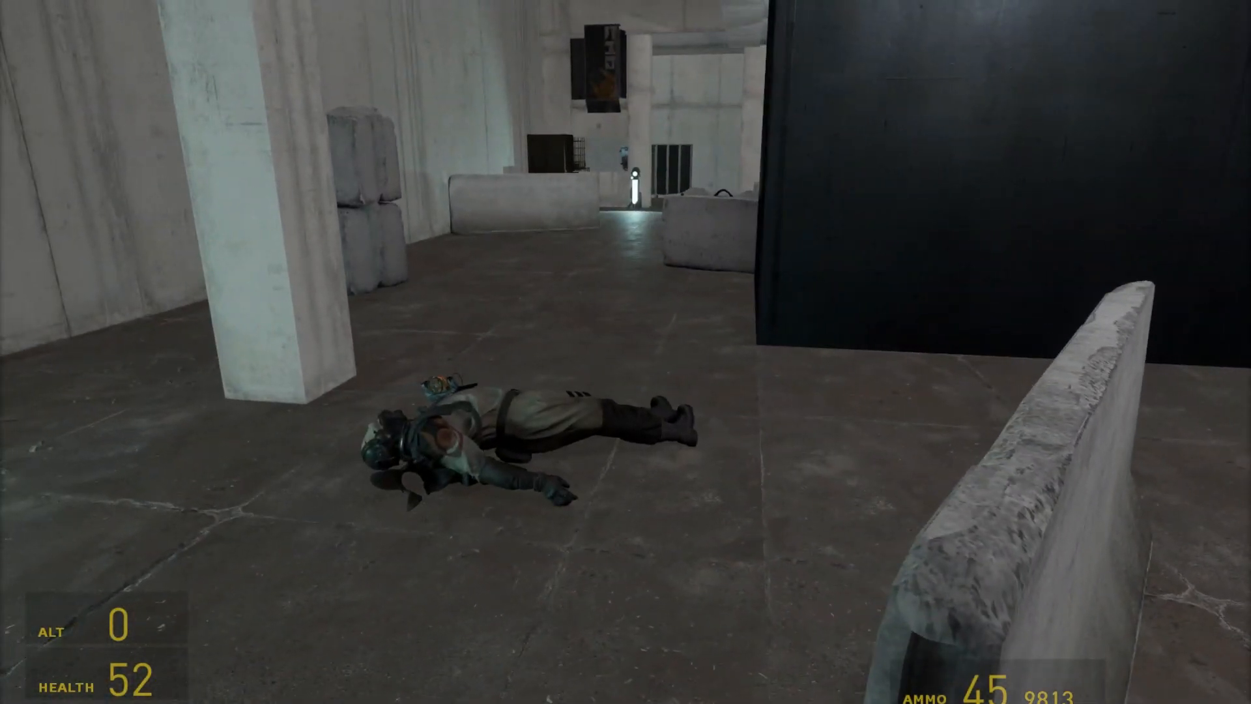
Step: Examine the passage beyond the pillar and dead soldier, and switch to Hammer
{"action": "key", "text": "a"}
{"action": "key", "text": "d"}
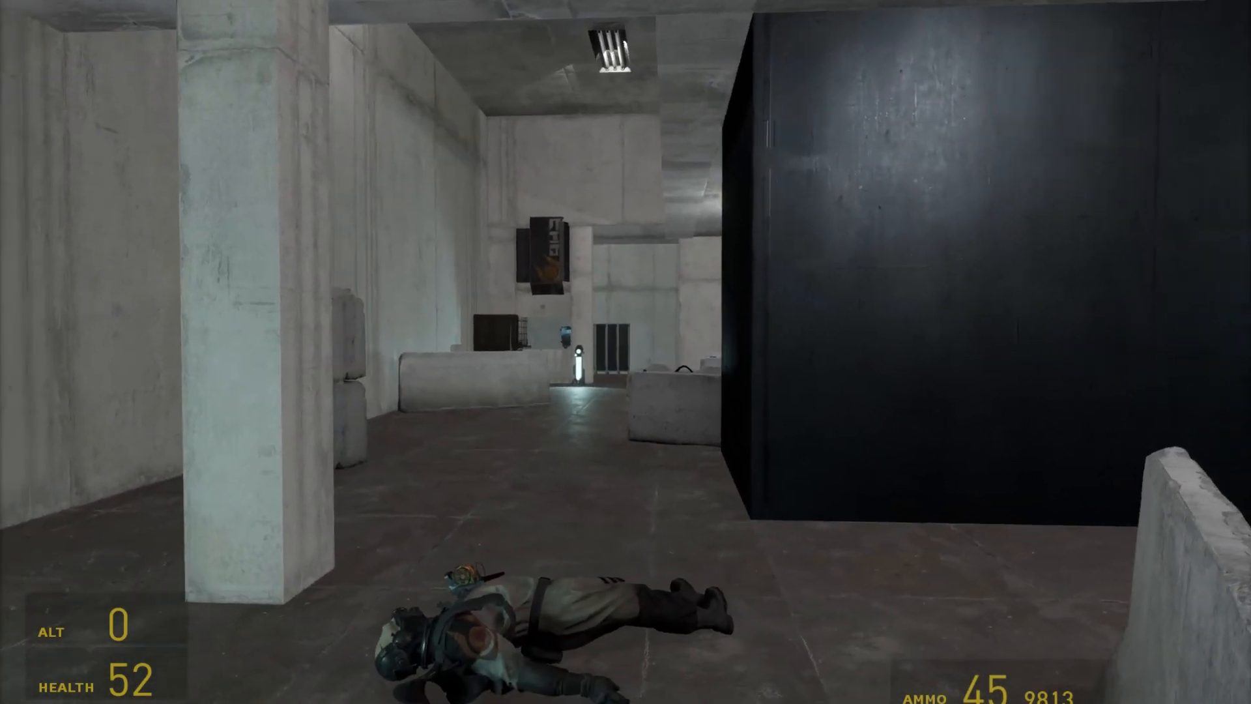
{"action": "key", "text": "a"}
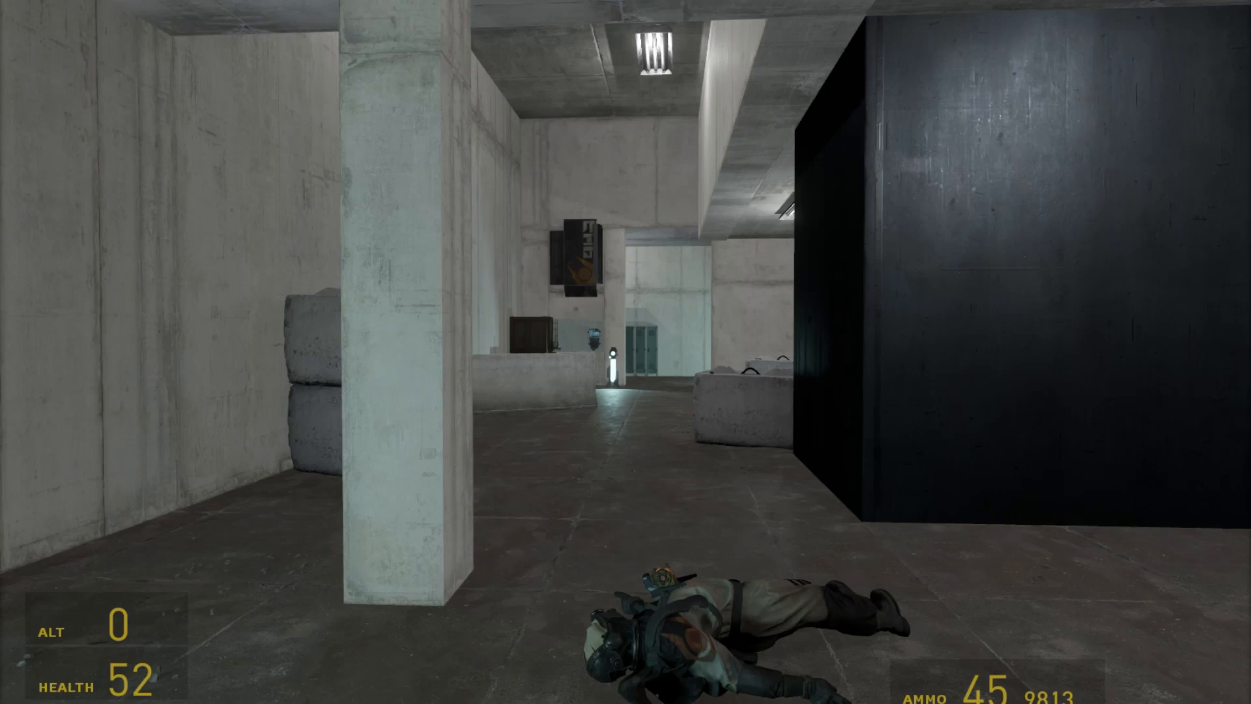
{"action": "key", "text": "alt+Tab"}
{"action": "key", "text": "alt+Tab"}
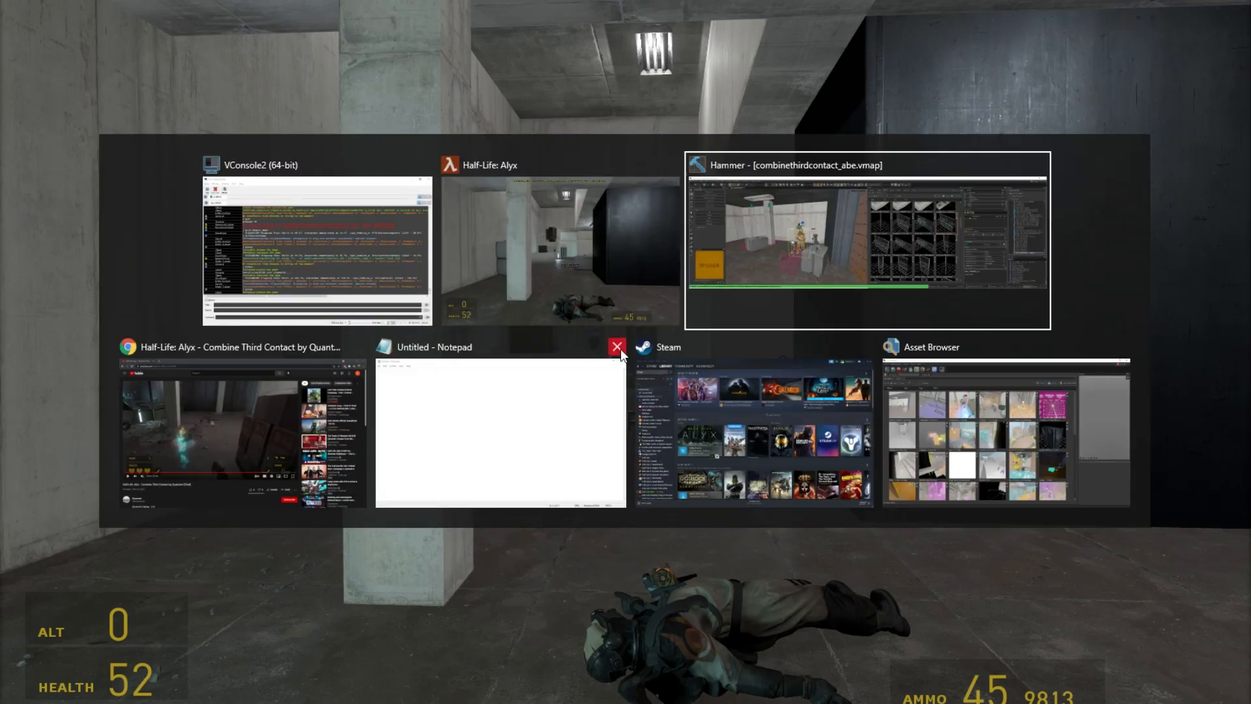